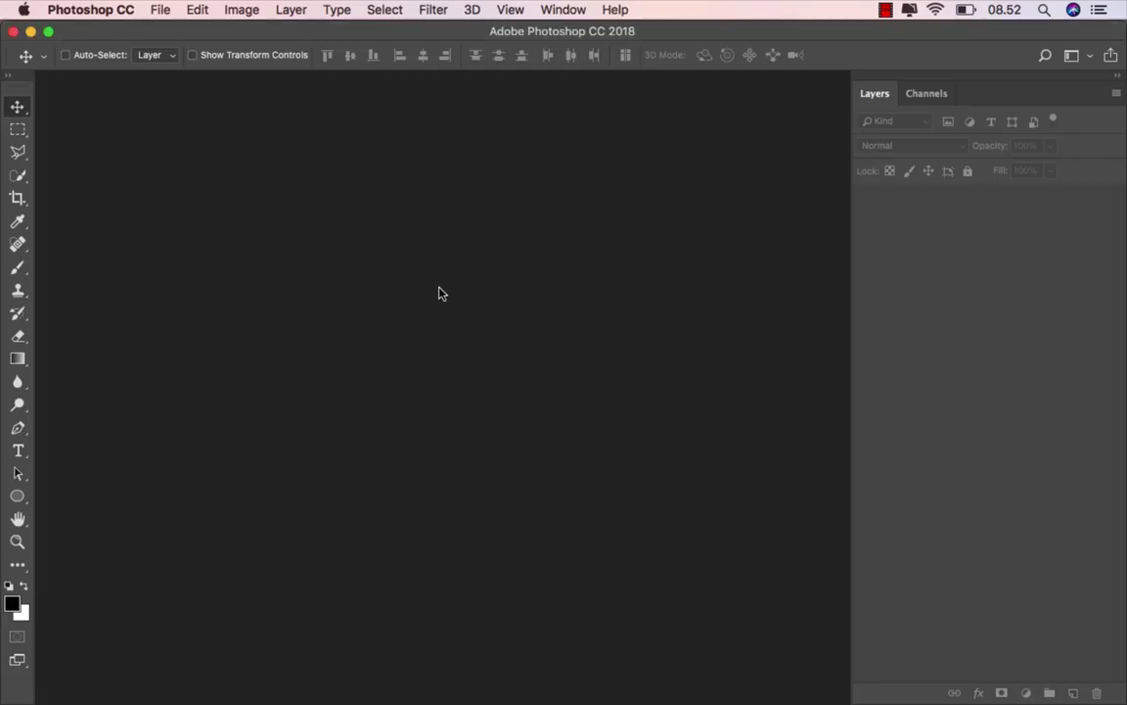
# Create a new blank white document at 2700 × 3000 px and 200 ppi.
pyautogui.click(159, 10)
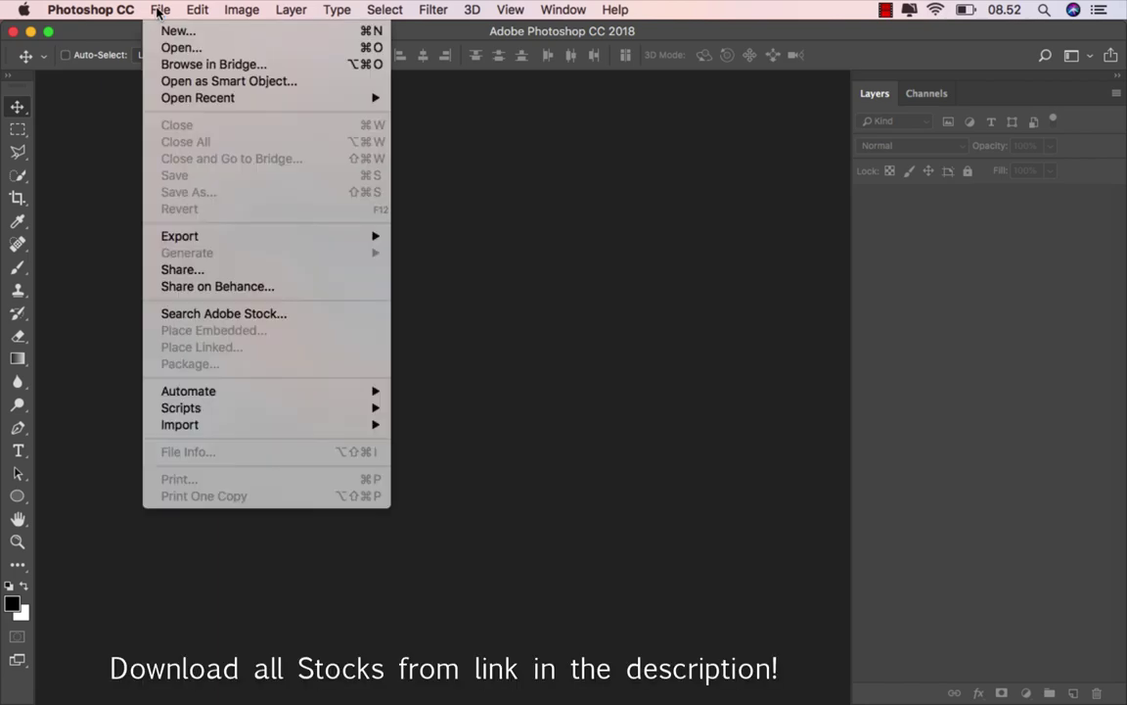
pyautogui.click(183, 32)
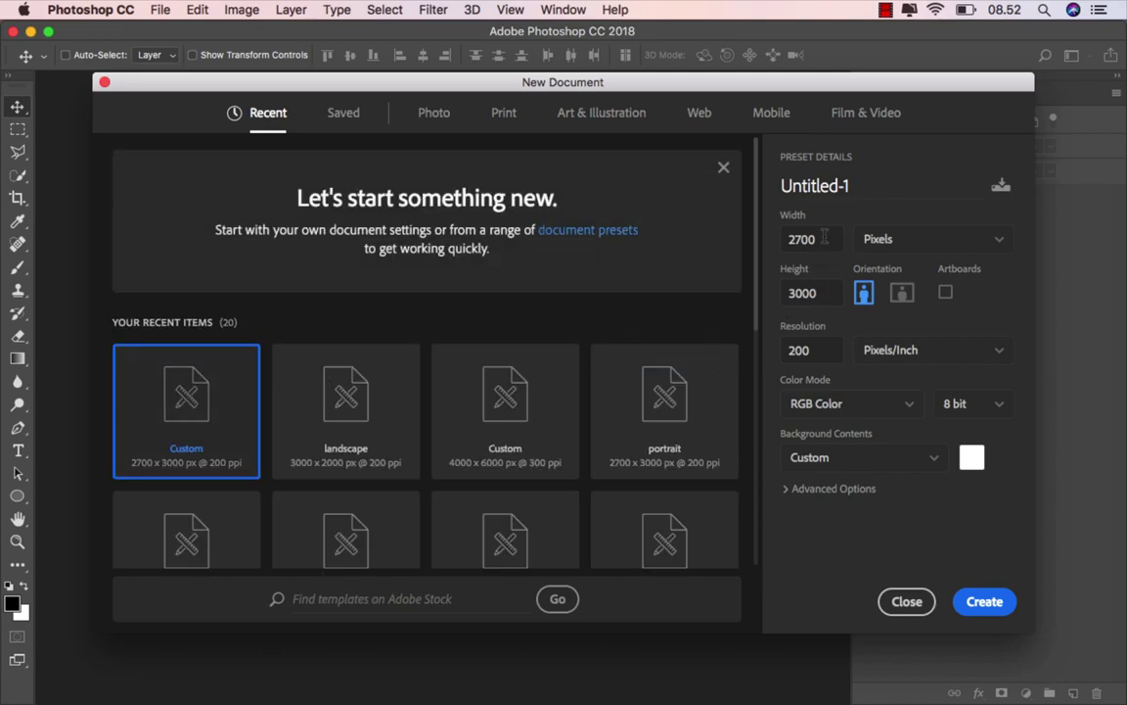
pyautogui.doubleClick(812, 298)
pyautogui.doubleClick(810, 349)
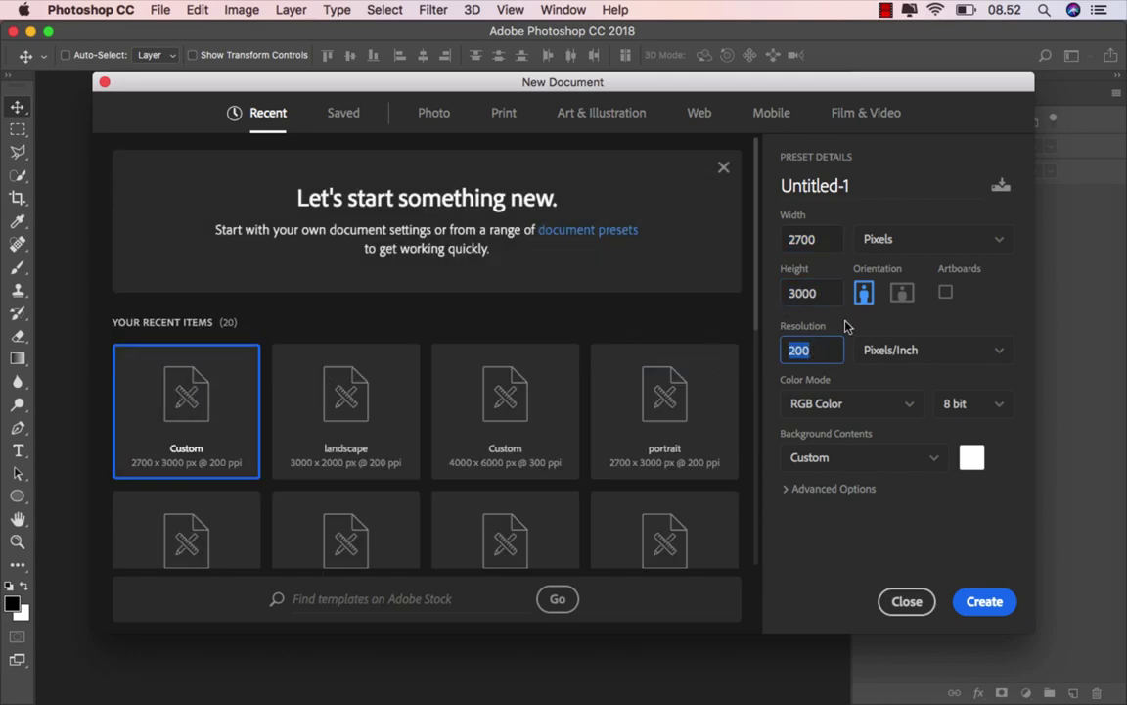
pyautogui.click(984, 599)
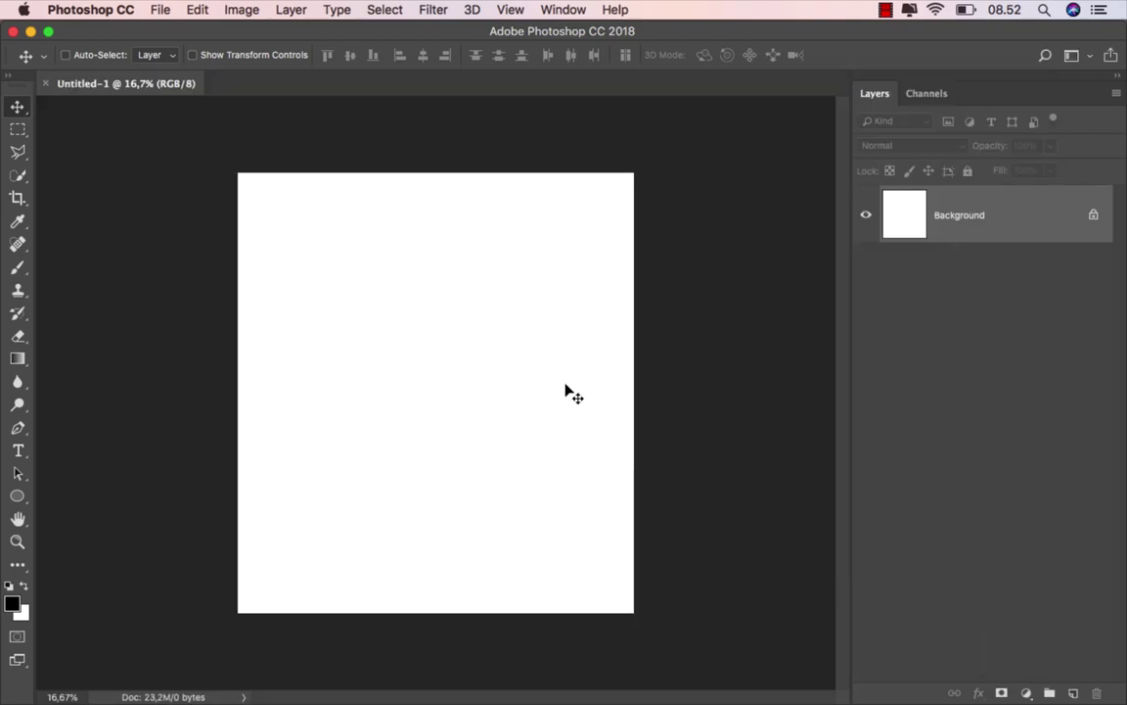
pyautogui.scroll(1, 566, 391)
pyautogui.scroll(1, 566, 391)
pyautogui.scroll(1, 566, 392)
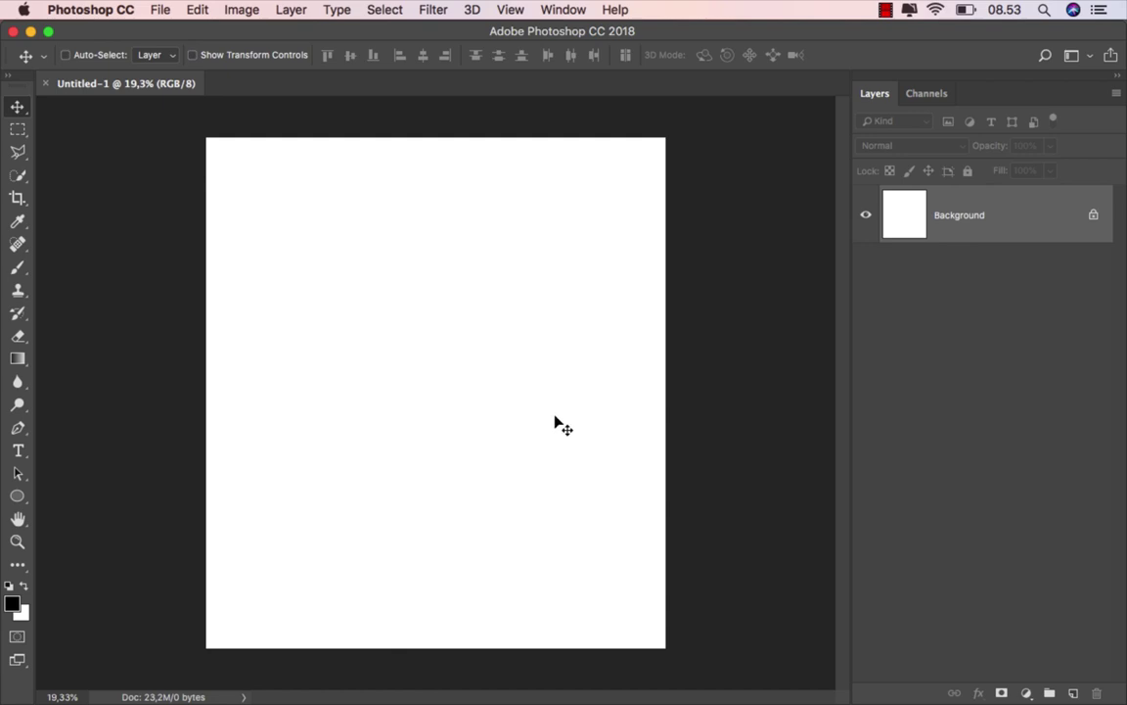
# Place the heavy clouds photo into the document and flip it vertically.
pyautogui.click(450, 673)
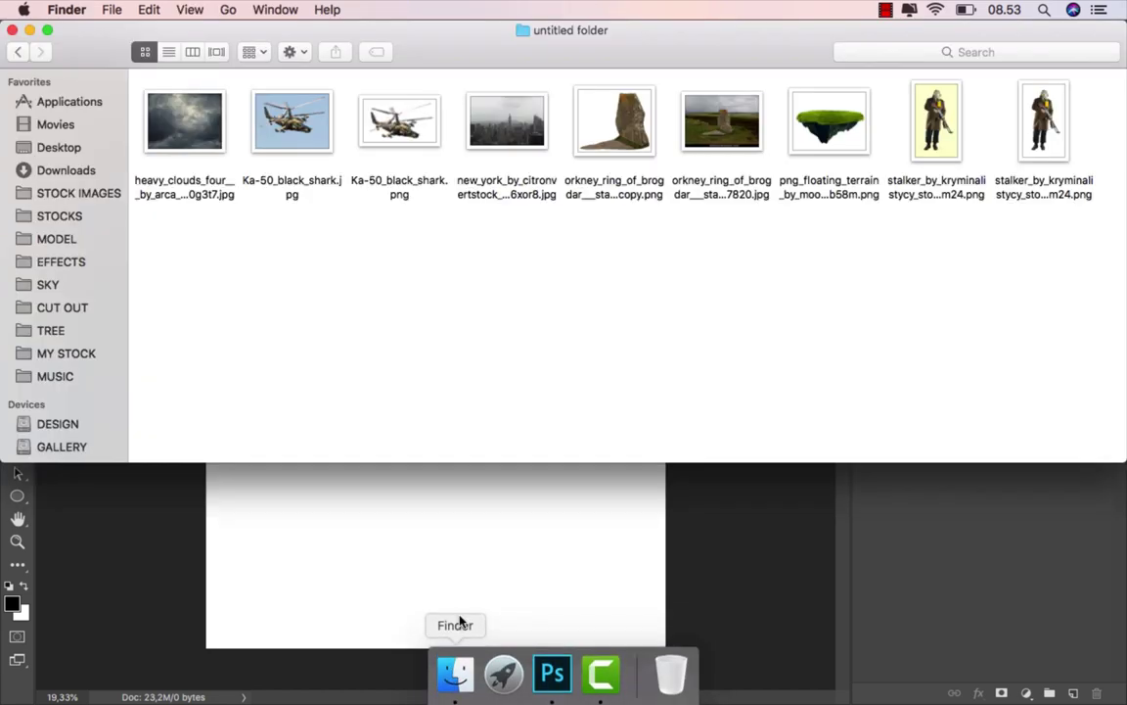
pyautogui.moveTo(197, 160); pyautogui.dragTo(364, 552)
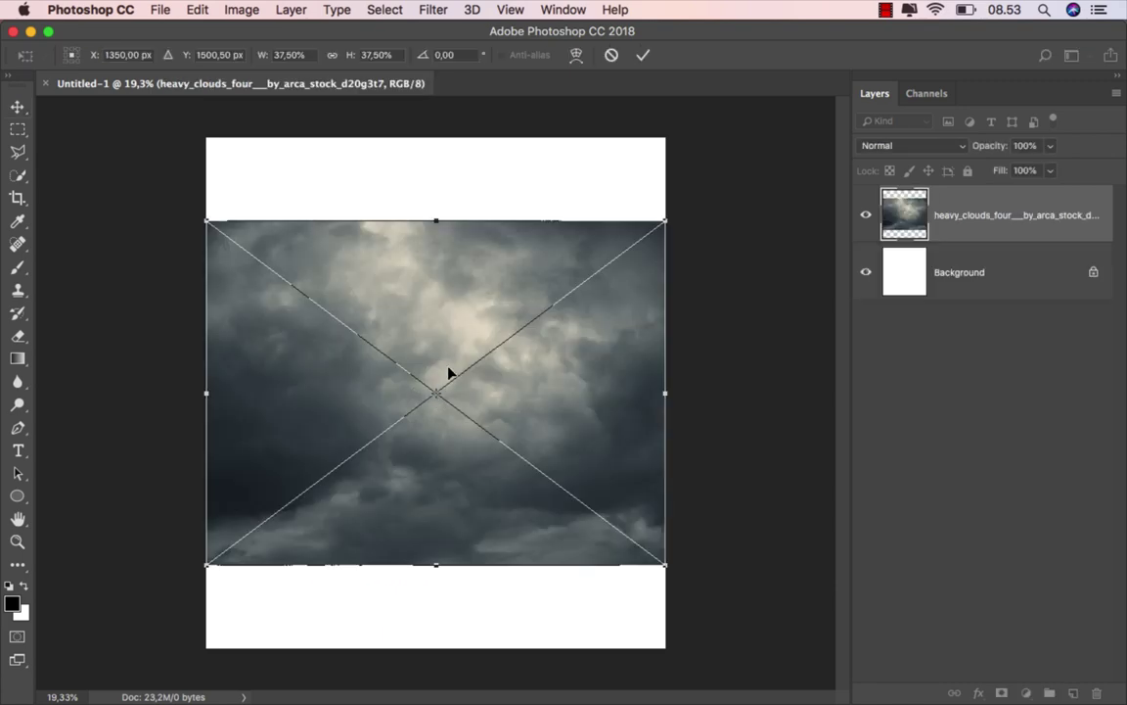
pyautogui.rightClick(465, 370)
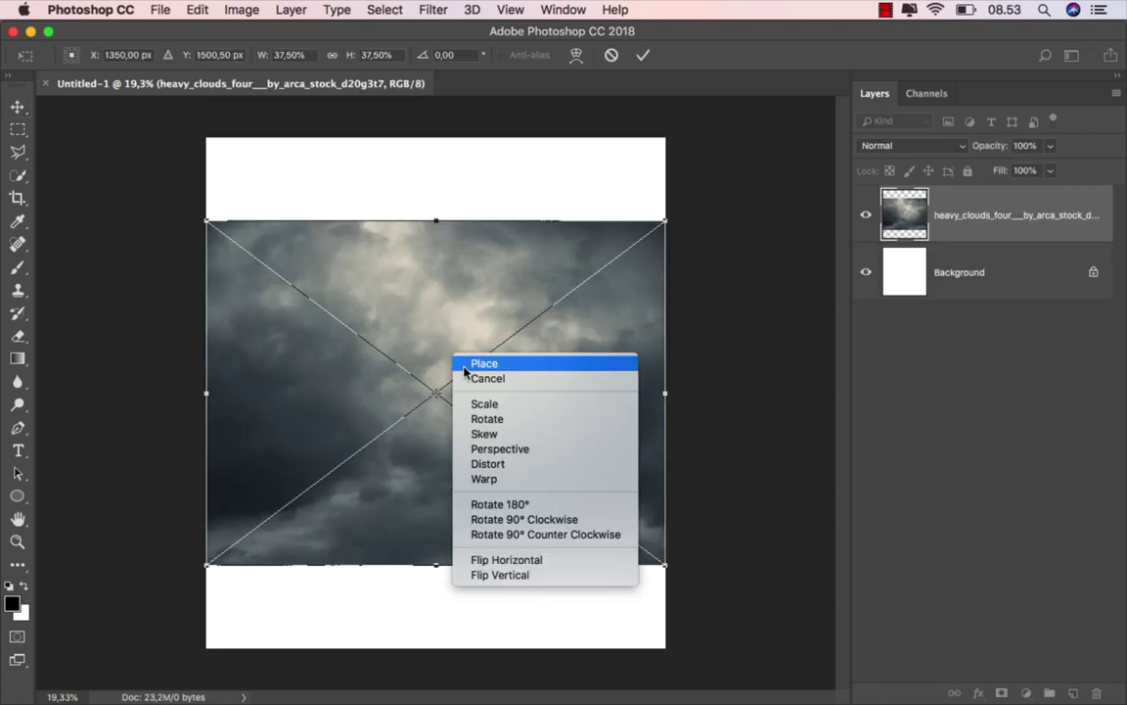
pyautogui.click(512, 574)
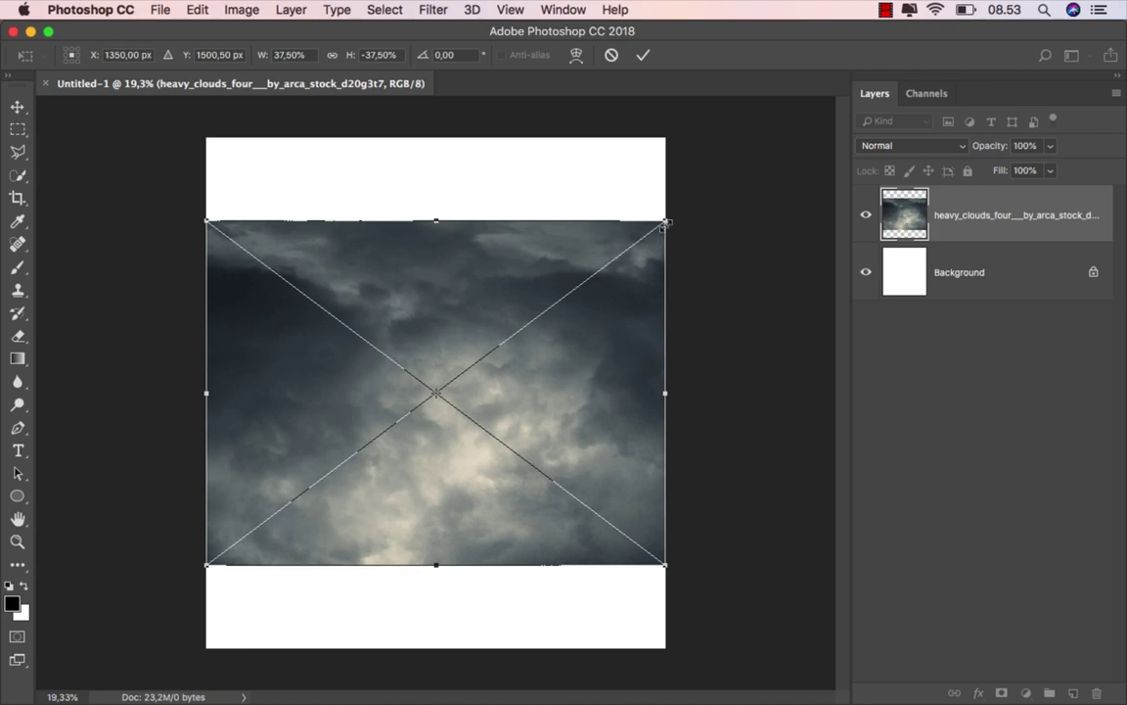
# Scale the clouds to about 60.7% past the canvas edges and shift them up-left.
pyautogui.moveTo(665, 223); pyautogui.dragTo(757, 112)
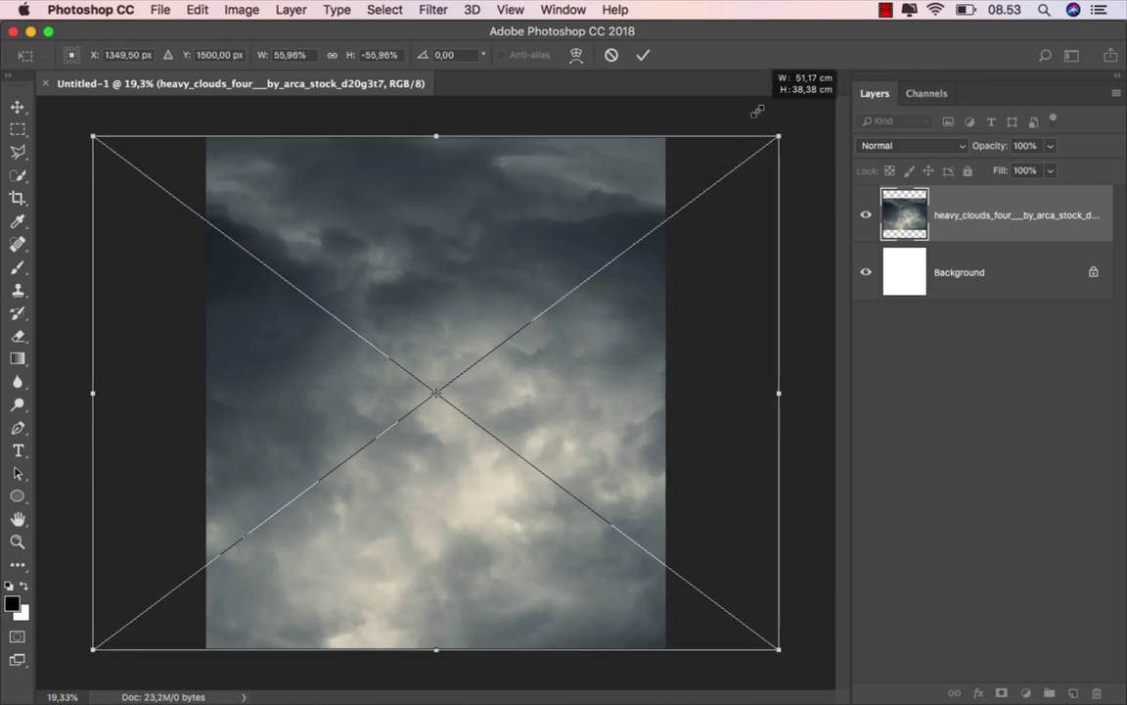
pyautogui.moveTo(757, 112); pyautogui.dragTo(756, 108)
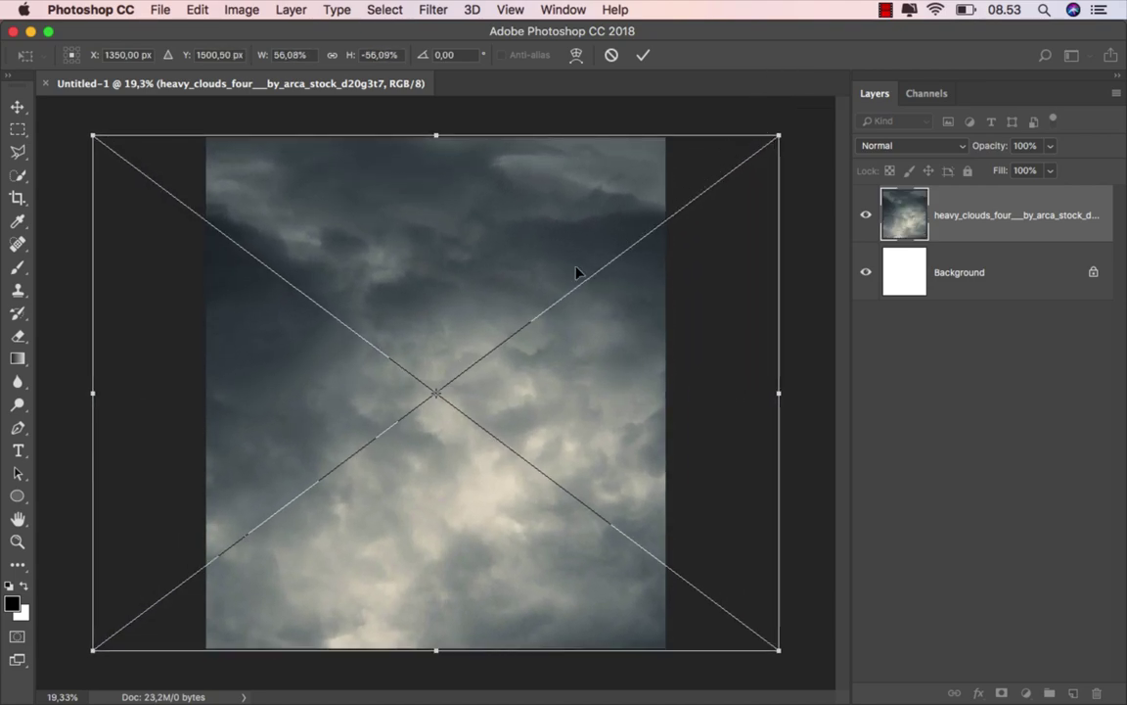
pyautogui.scroll(-3, 508, 335)
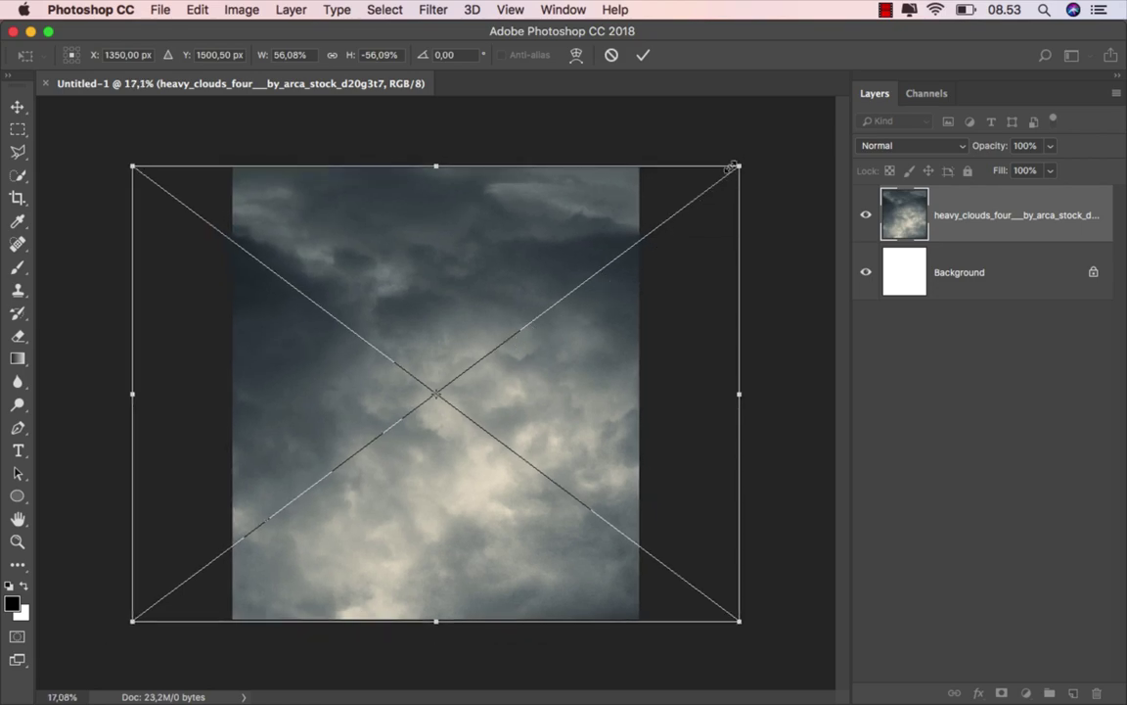
pyautogui.moveTo(741, 161)
pyautogui.mouseDown()
pyautogui.moveTo(778, 114)
pyautogui.moveTo(790, 118)
pyautogui.mouseUp()
pyautogui.moveTo(528, 226); pyautogui.dragTo(497, 227)
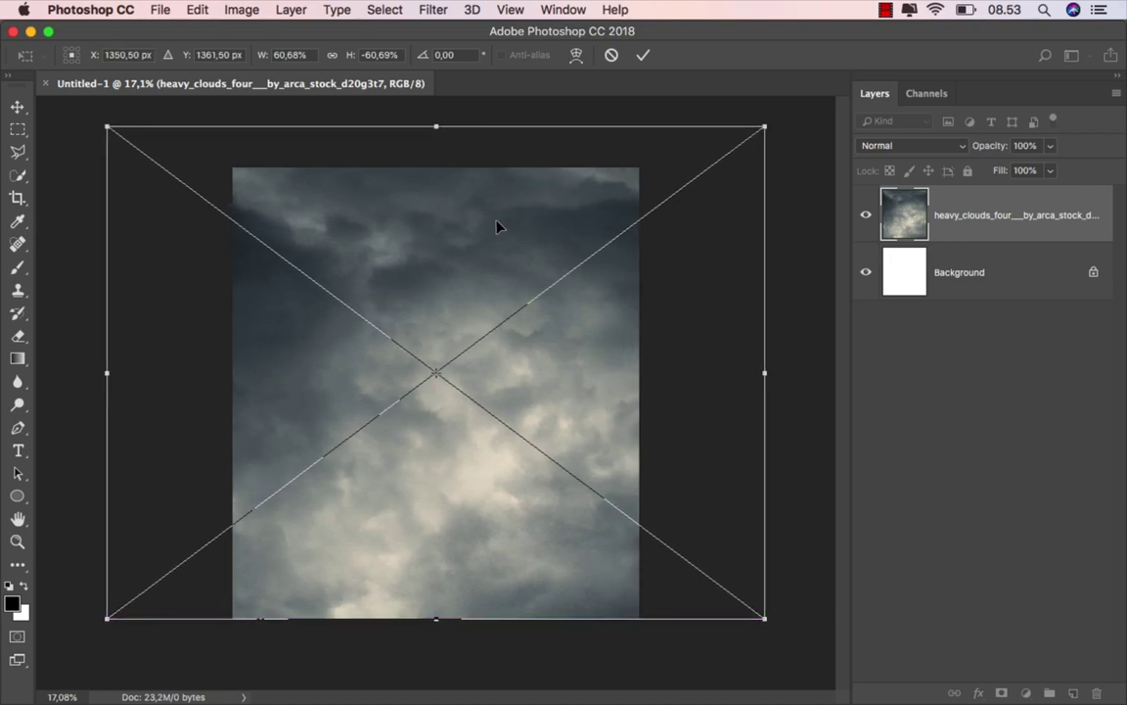
pyautogui.scroll(1, 456, 428)
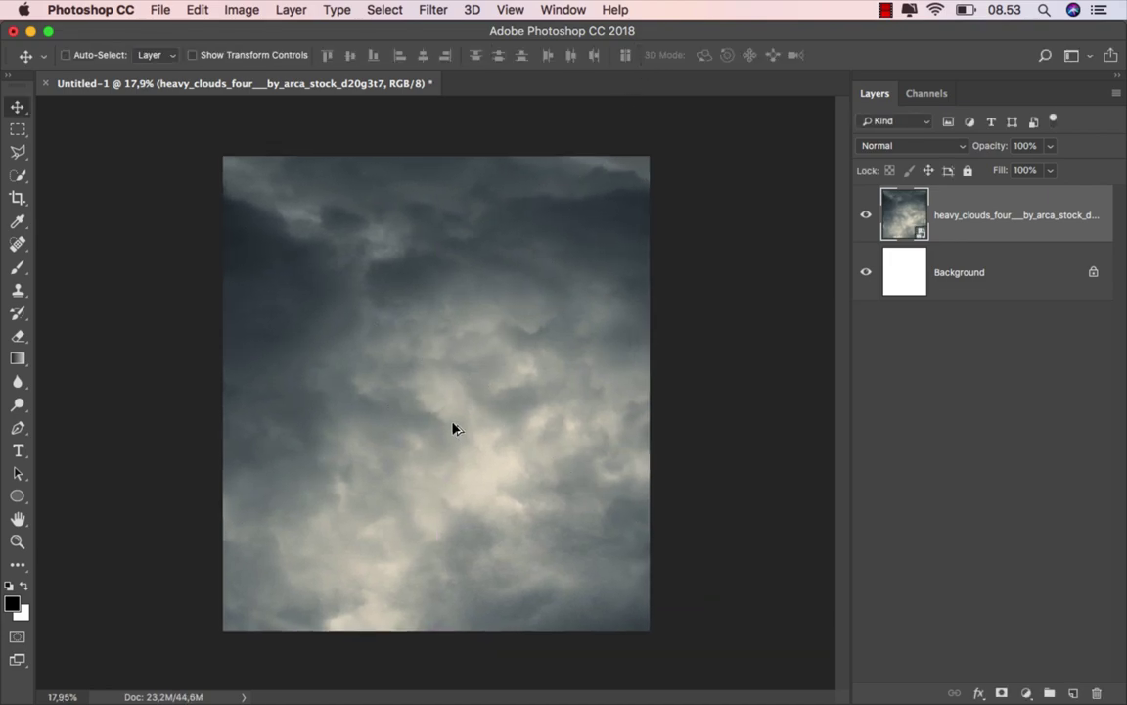
pyautogui.scroll(1, 456, 427)
pyautogui.scroll(1, 456, 428)
pyautogui.scroll(1, 453, 428)
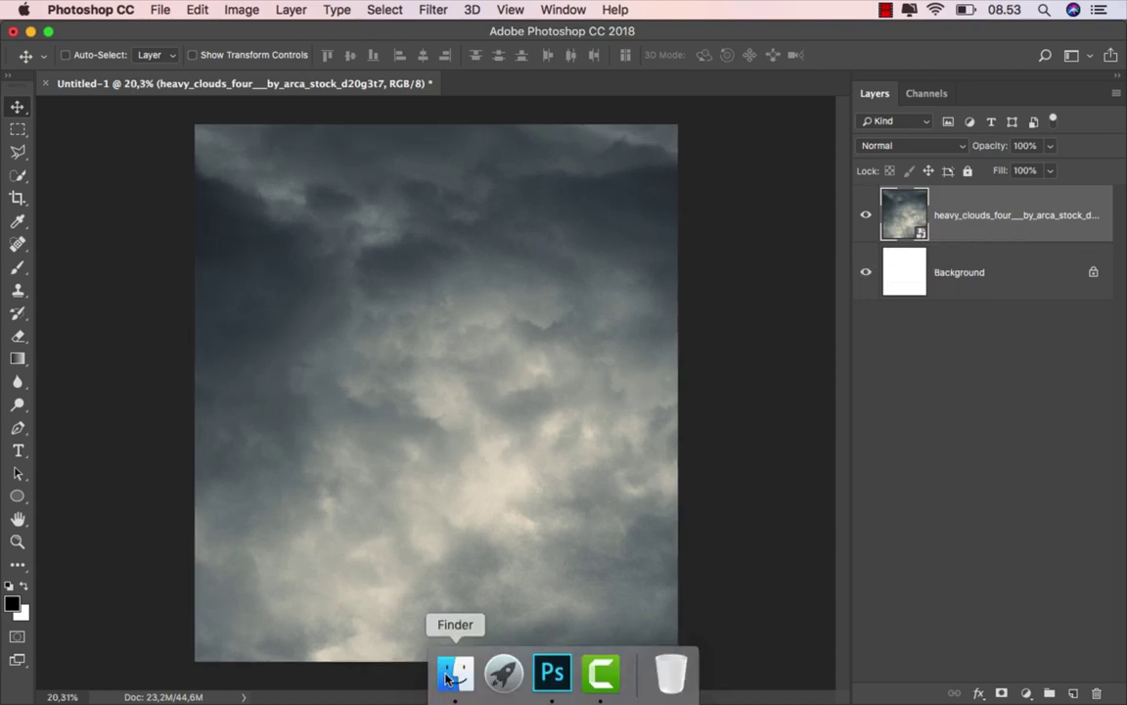
# Place the New York skyline photo in Multiply mode along the bottom of the canvas.
pyautogui.click(455, 666)
pyautogui.moveTo(498, 192); pyautogui.dragTo(453, 530)
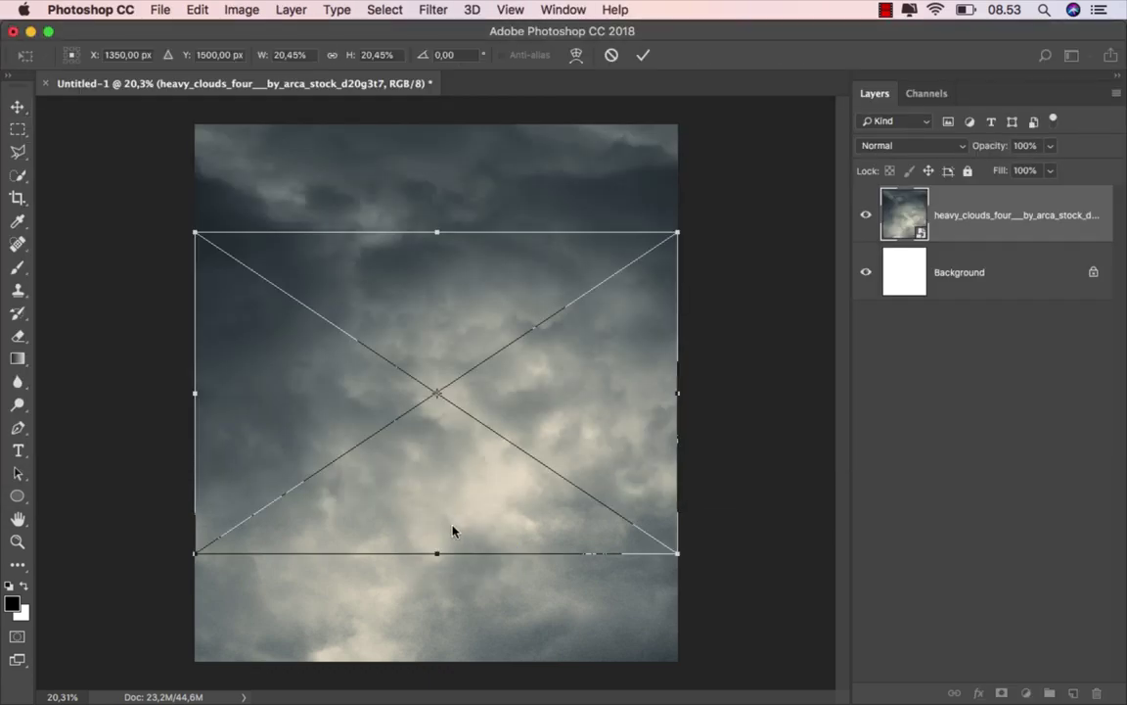
pyautogui.click(882, 149)
pyautogui.click(896, 191)
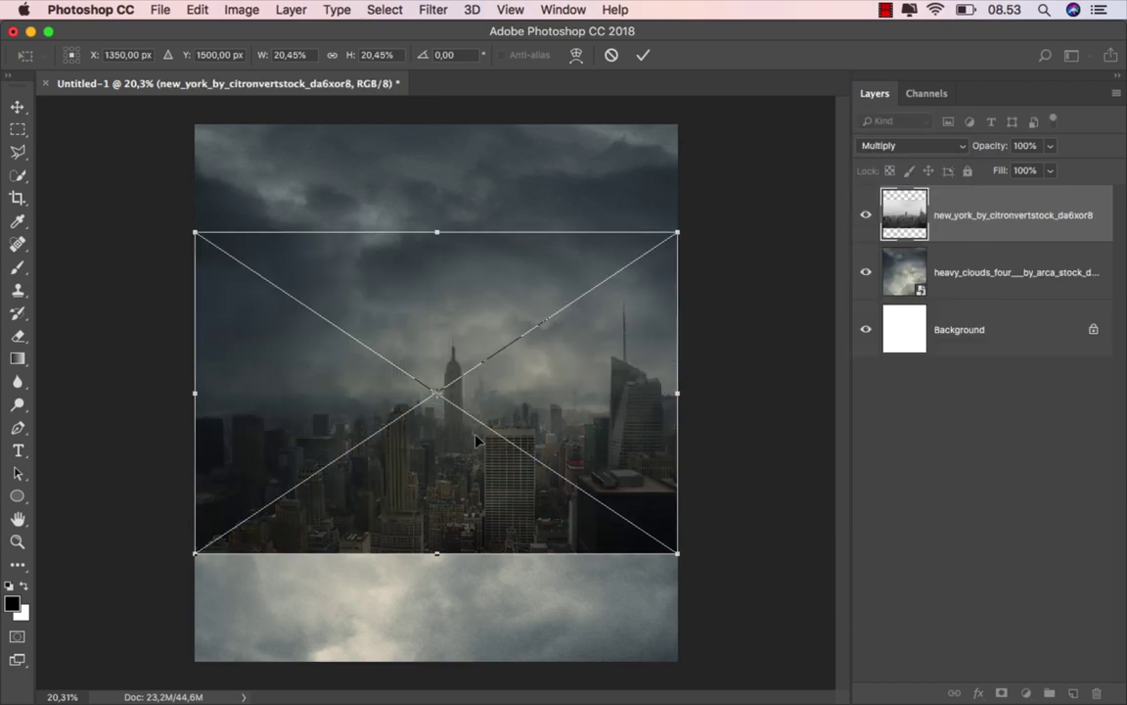
pyautogui.scroll(-3, 476, 438)
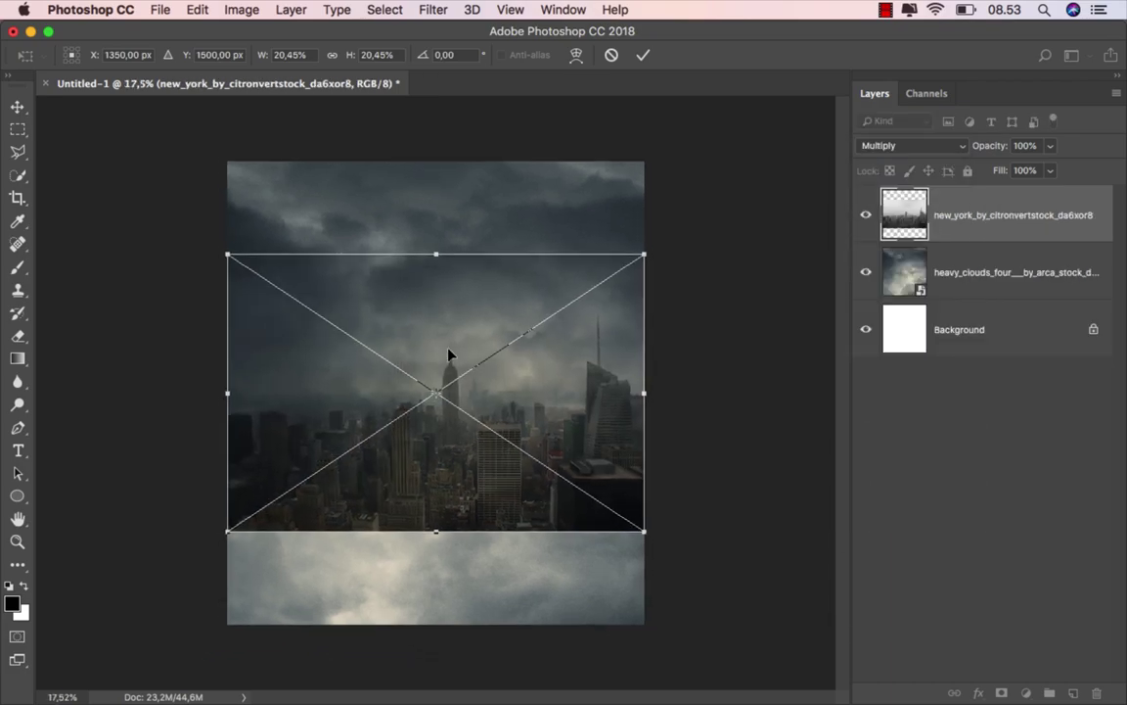
pyautogui.moveTo(448, 353); pyautogui.dragTo(446, 498)
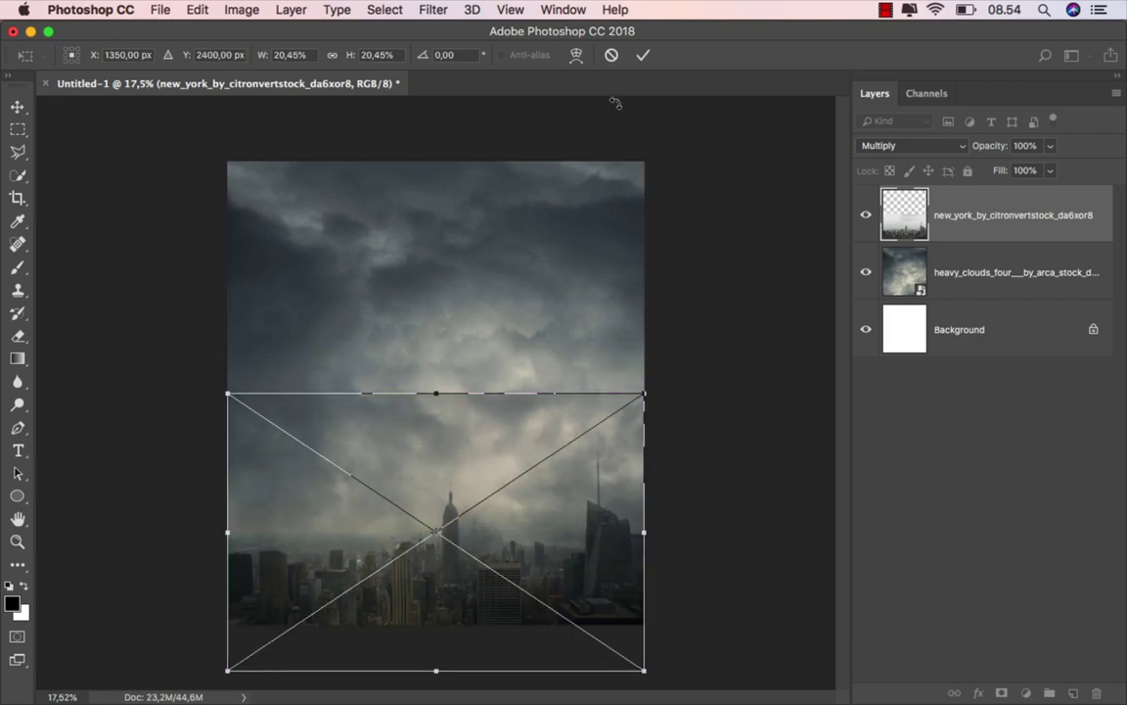
pyautogui.click(642, 55)
pyautogui.scroll(1, 445, 453)
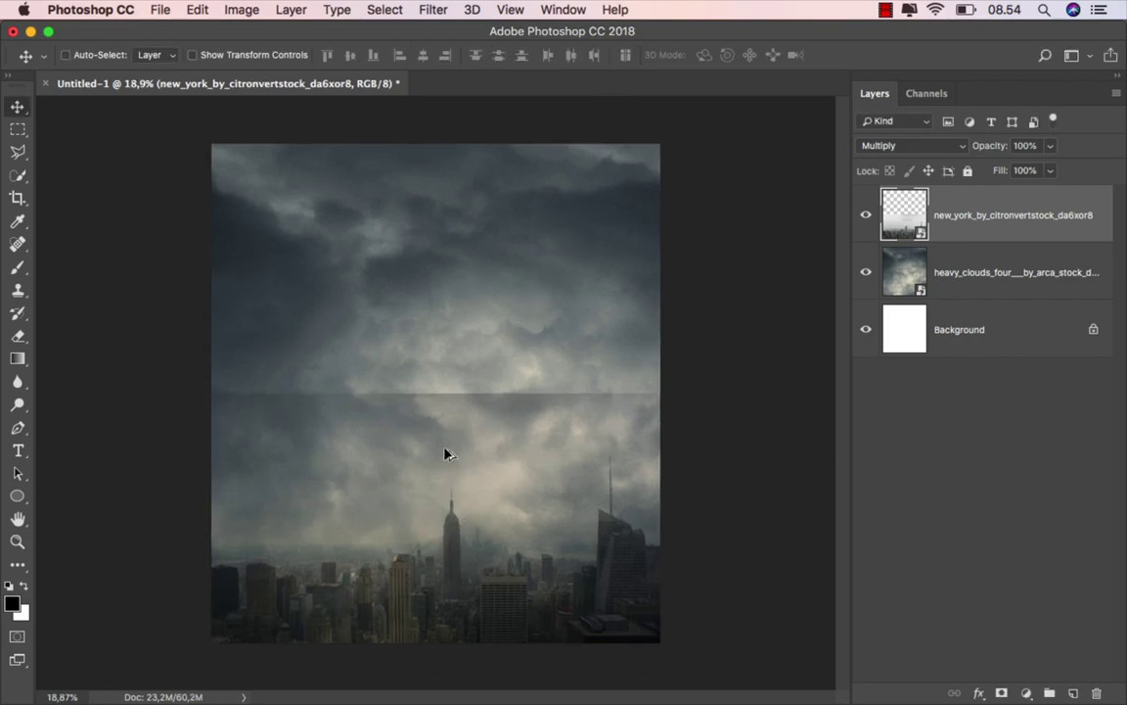
pyautogui.moveTo(446, 451); pyautogui.dragTo(445, 460)
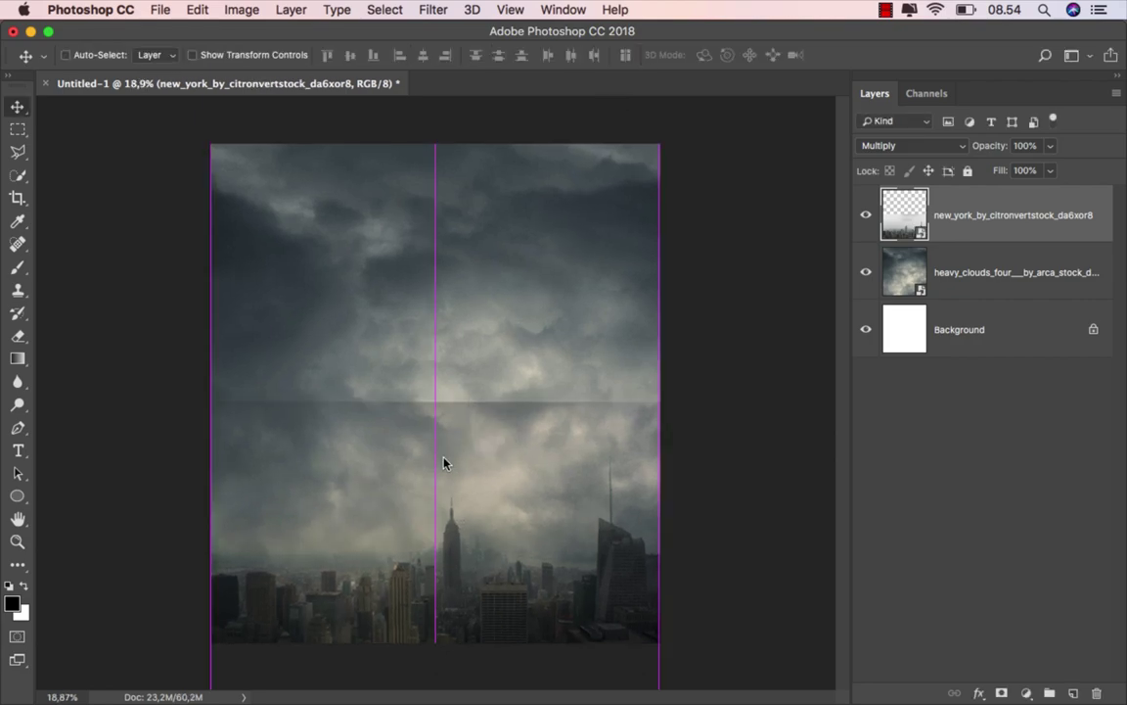
# Mask the skyline layer with a vertical black-to-white gradient fading its top into the clouds.
pyautogui.click(1002, 694)
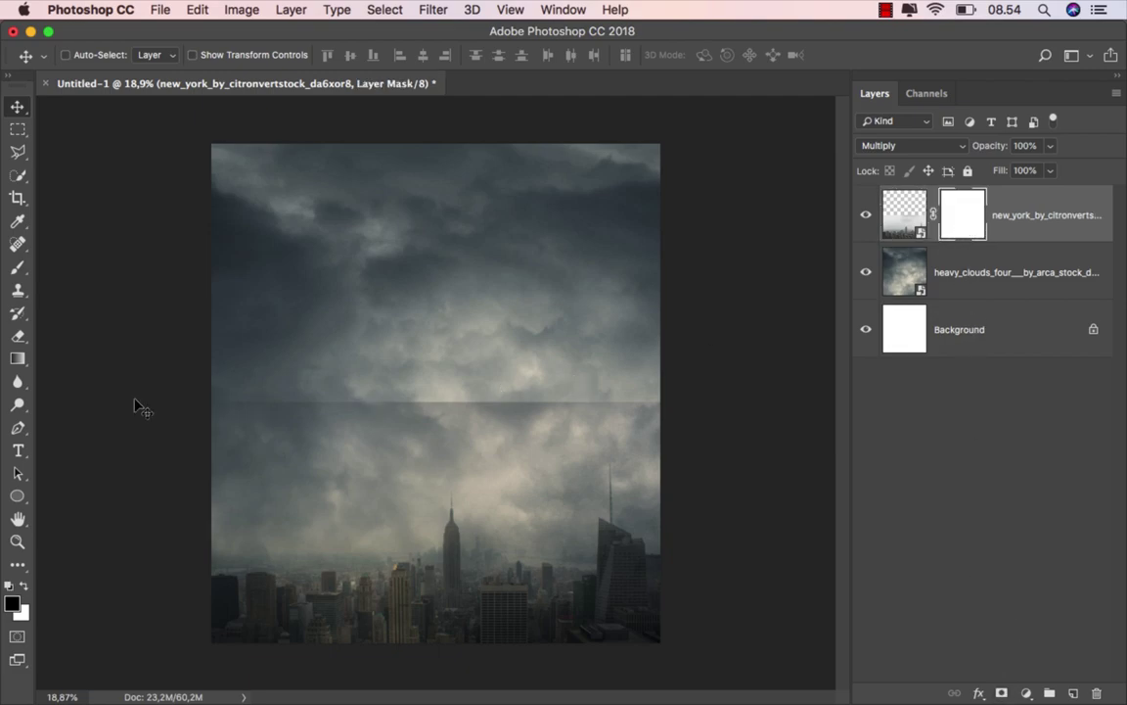
pyautogui.click(17, 358)
pyautogui.click(61, 358)
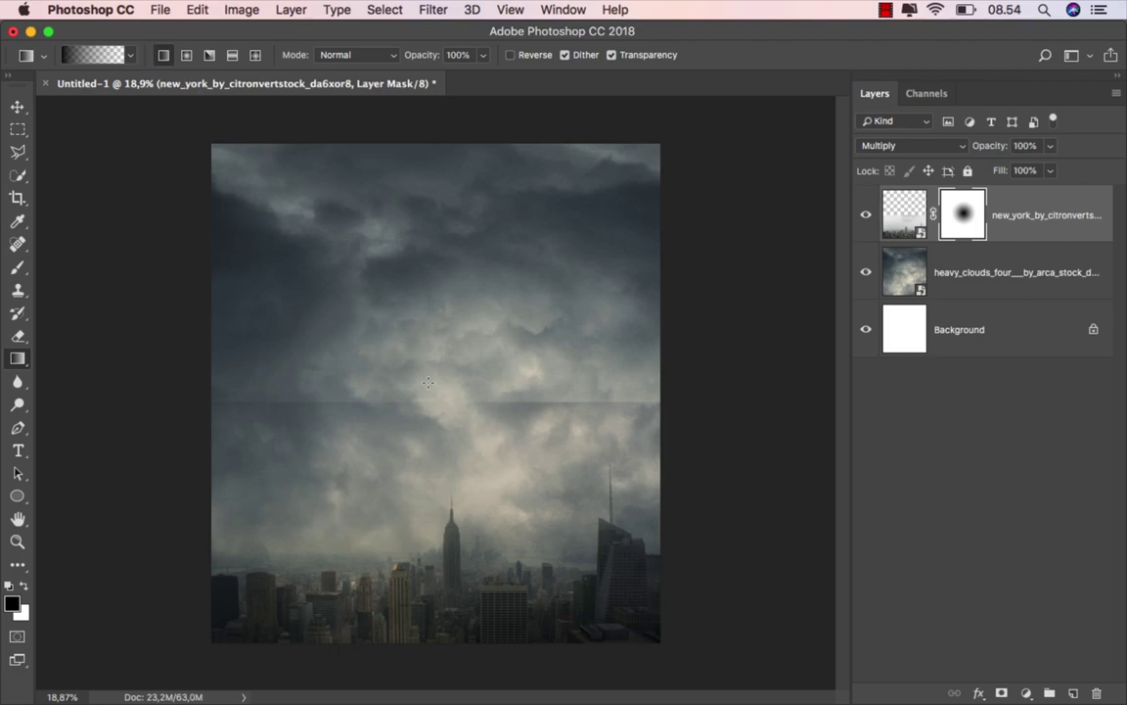
pyautogui.moveTo(437, 513); pyautogui.dragTo(434, 526)
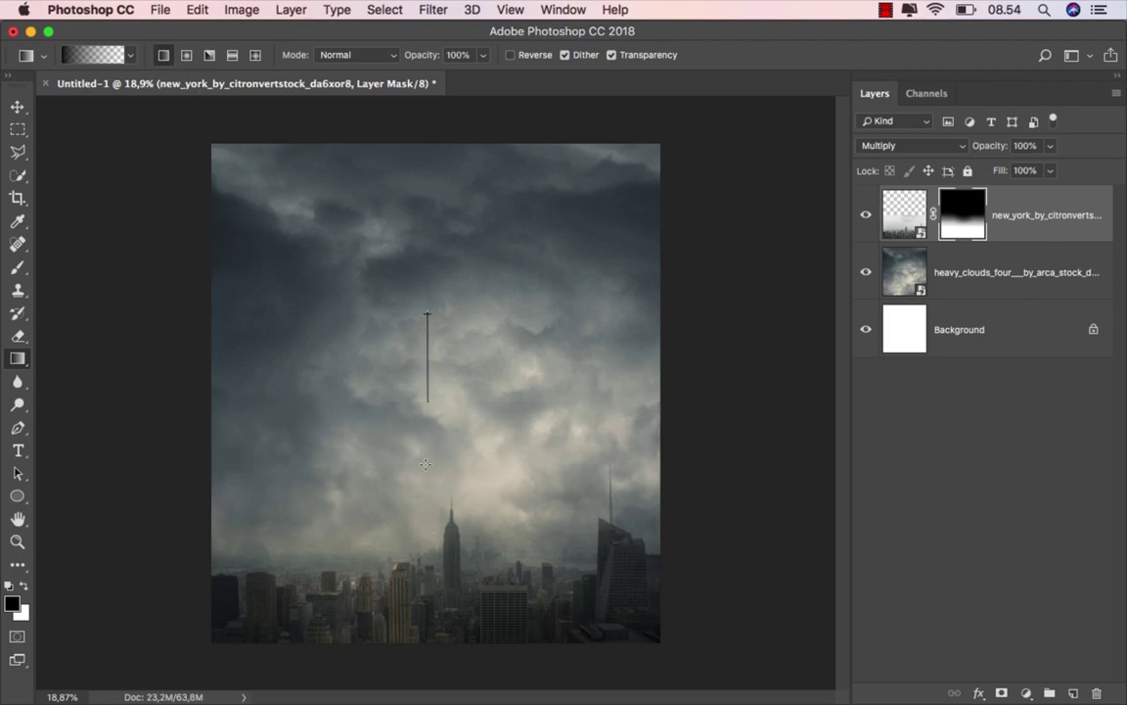
pyautogui.moveTo(425, 463); pyautogui.dragTo(428, 563)
pyautogui.scroll(2, 437, 492)
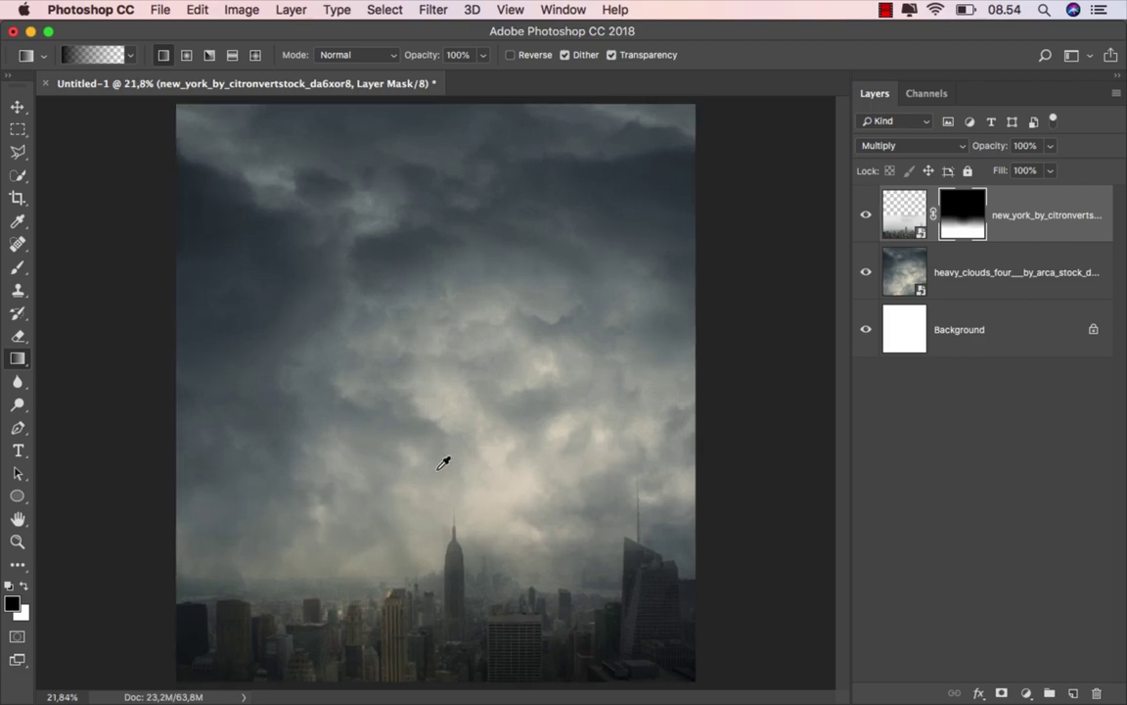
pyautogui.press('v')
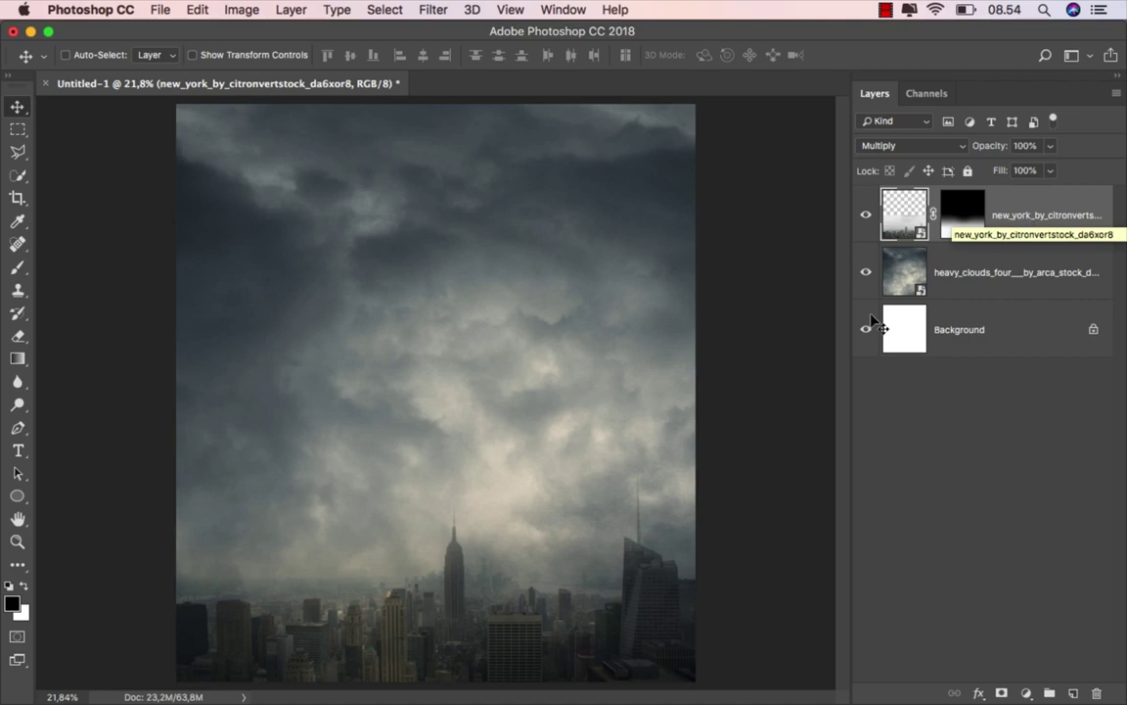
# Place the standing stone image, scale it to about 24%, and centre it above the skyline.
pyautogui.click(453, 674)
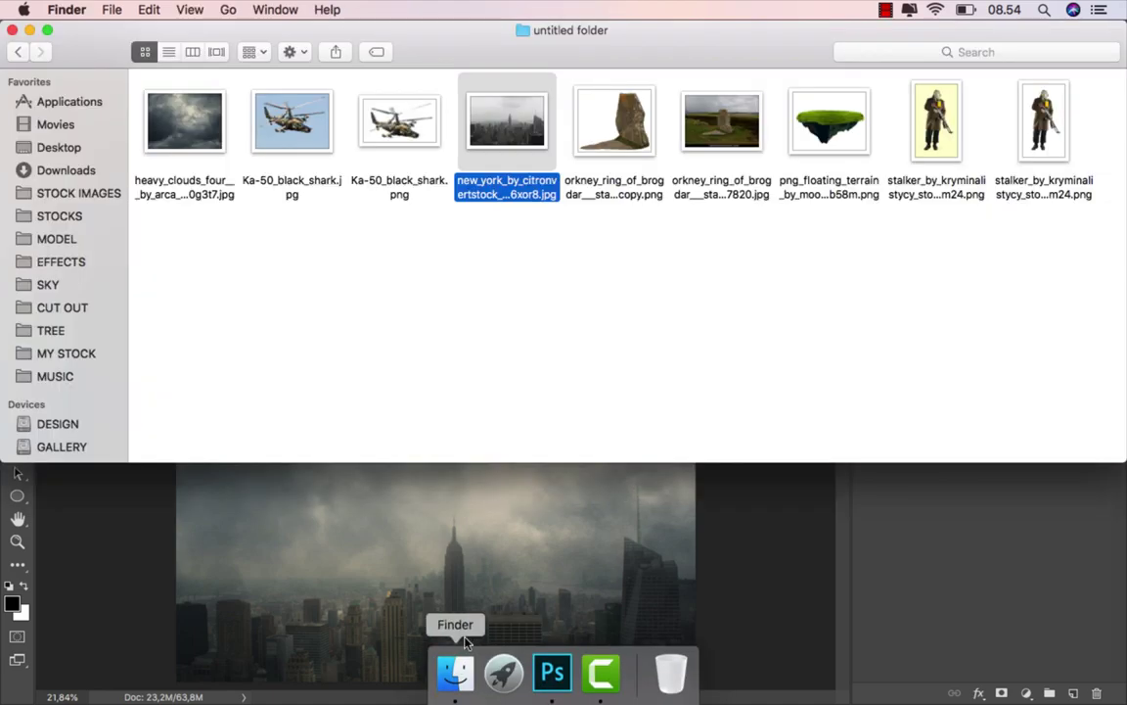
pyautogui.click(629, 139)
pyautogui.moveTo(629, 140); pyautogui.dragTo(466, 384)
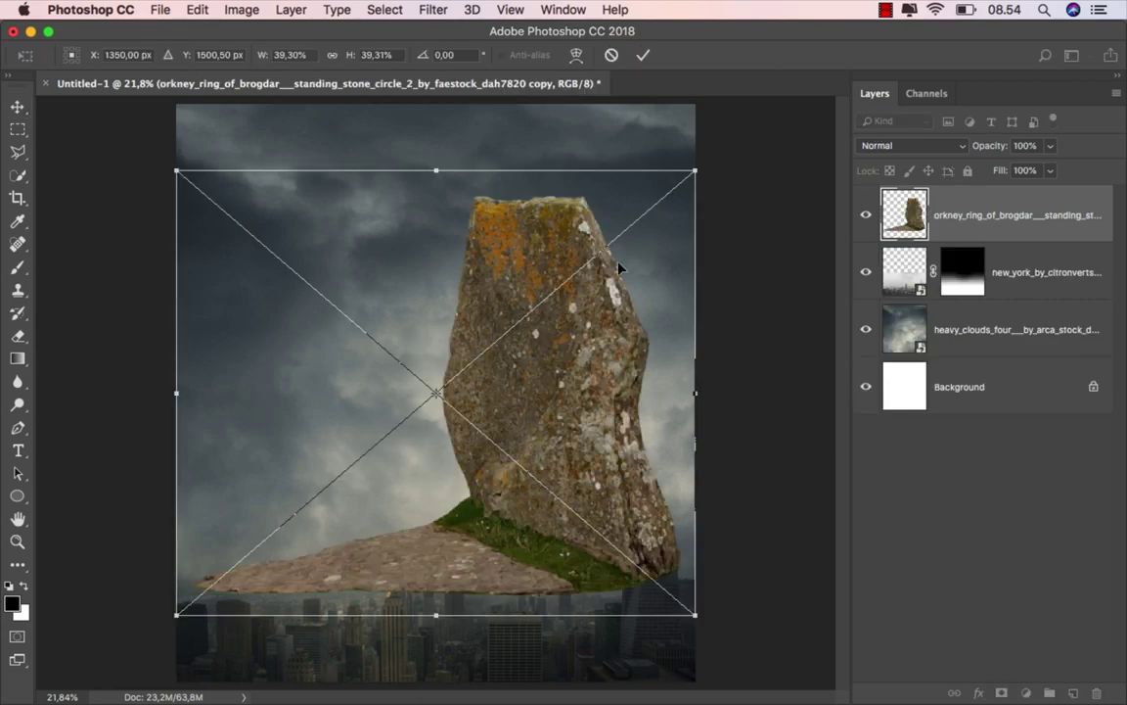
pyautogui.moveTo(694, 171); pyautogui.dragTo(590, 261)
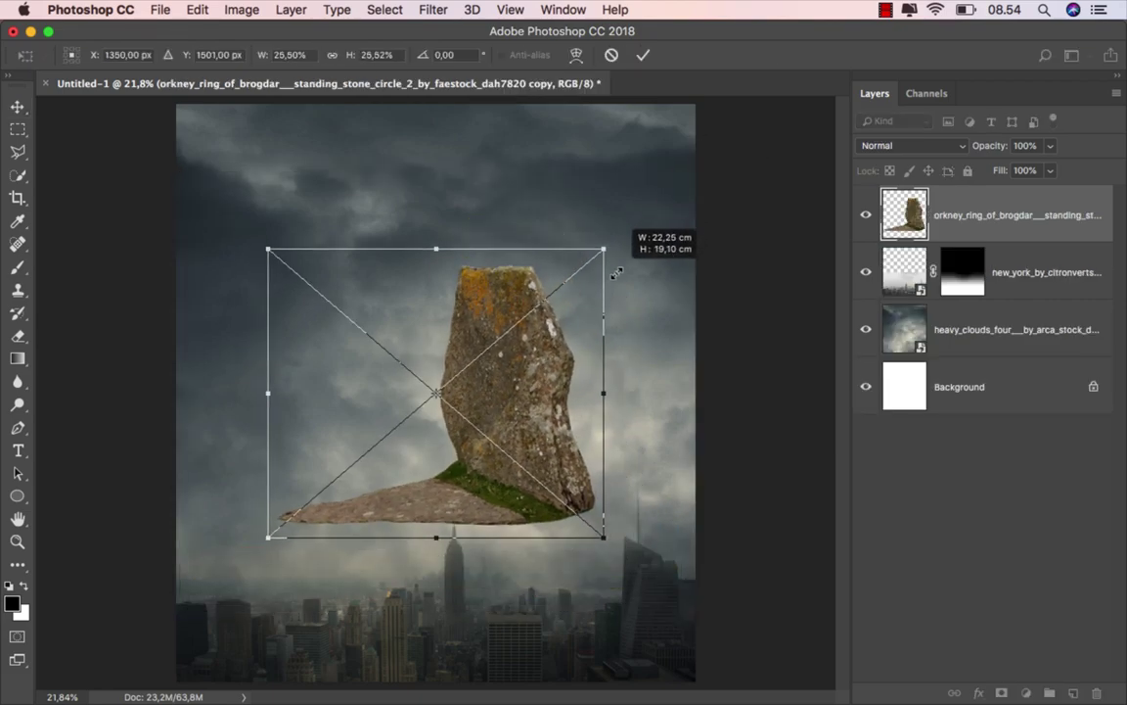
pyautogui.scroll(-3, 508, 418)
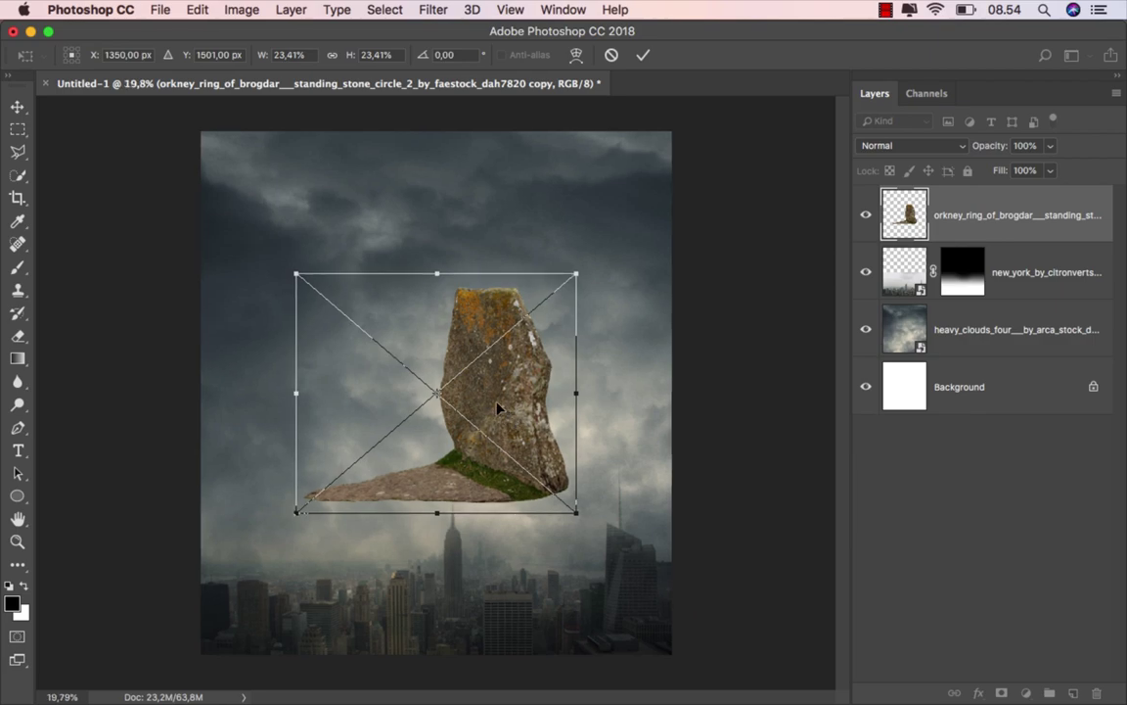
pyautogui.moveTo(510, 411)
pyautogui.mouseDown()
pyautogui.moveTo(487, 407)
pyautogui.moveTo(500, 407)
pyautogui.mouseUp()
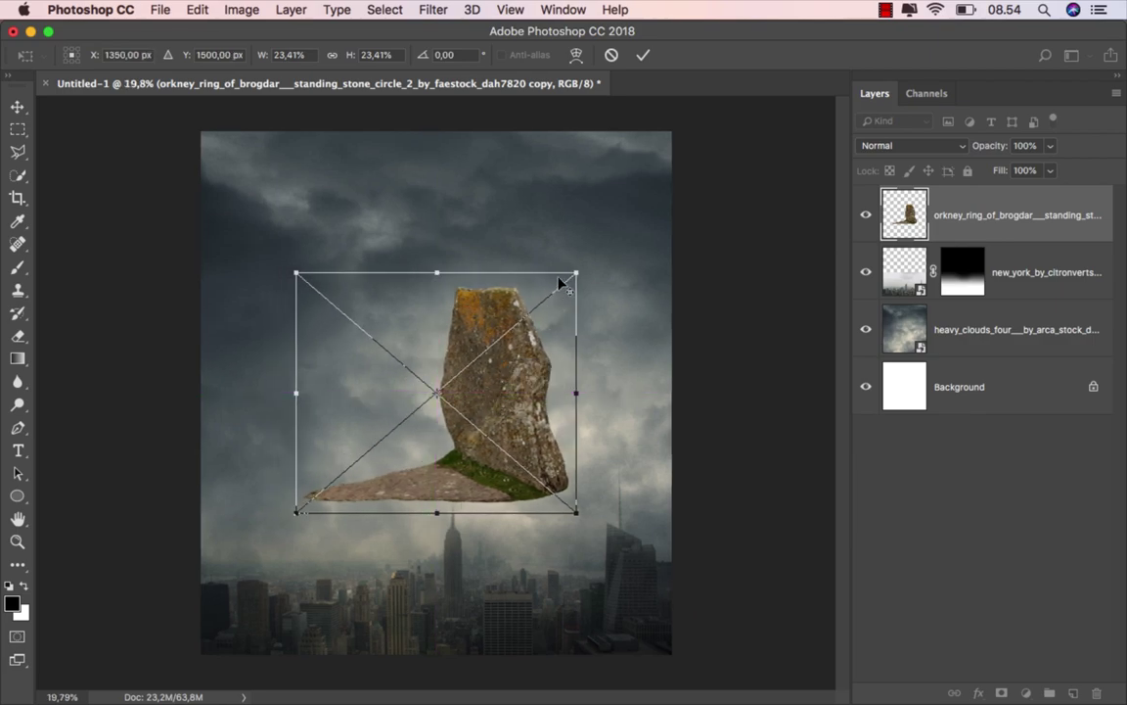
pyautogui.moveTo(576, 270); pyautogui.dragTo(560, 281)
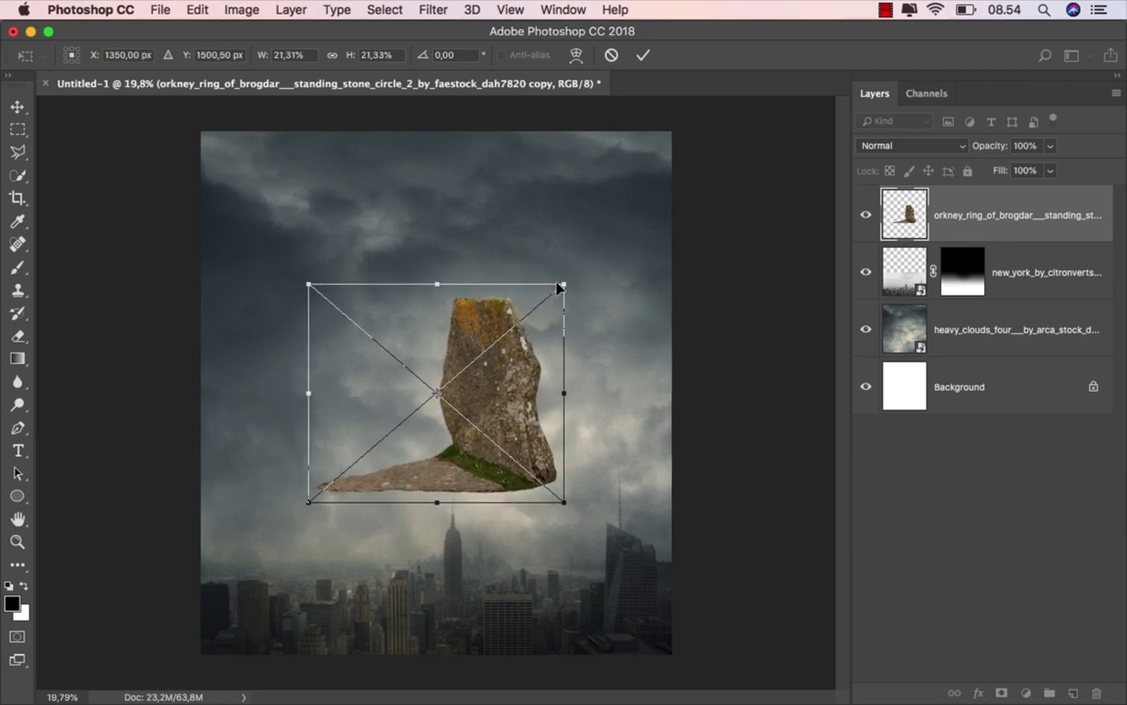
pyautogui.moveTo(303, 281)
pyautogui.mouseDown()
pyautogui.moveTo(256, 255)
pyautogui.moveTo(273, 254)
pyautogui.mouseUp()
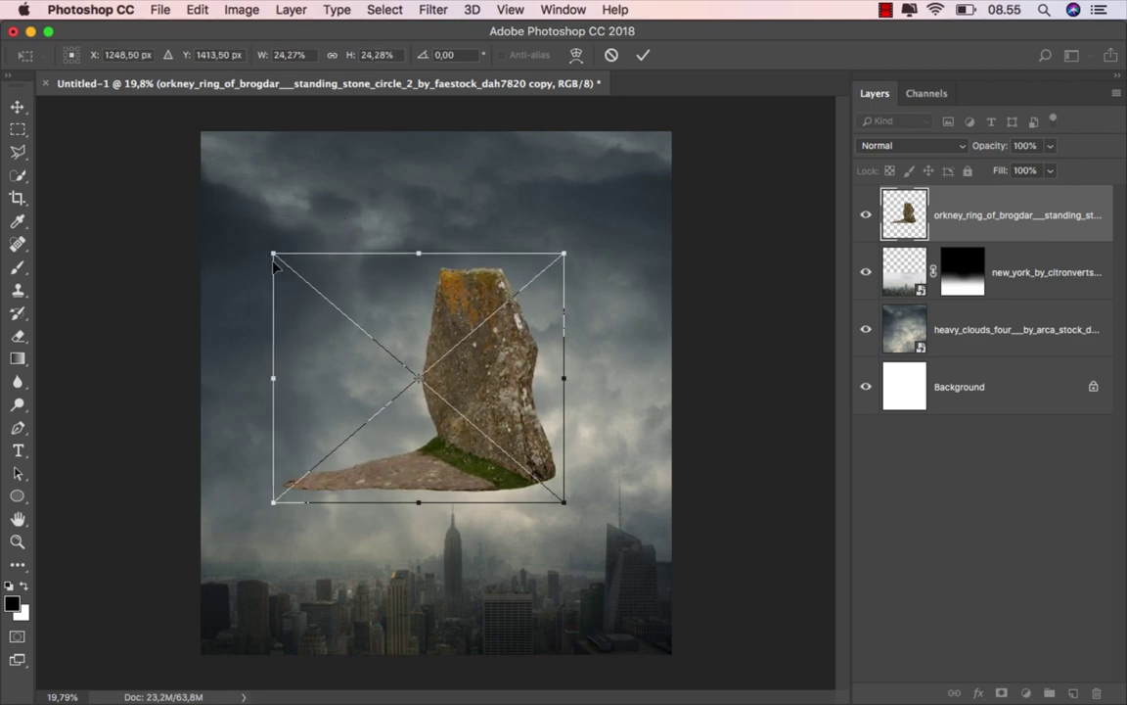
pyautogui.click(642, 55)
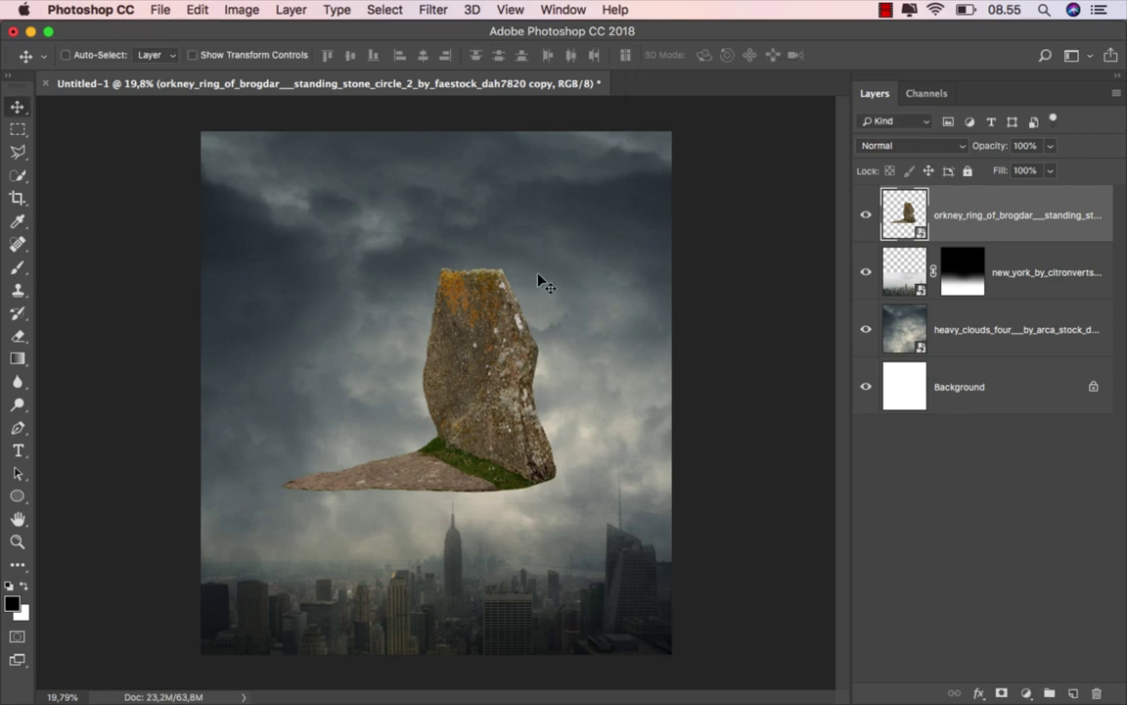
pyautogui.moveTo(421, 701)
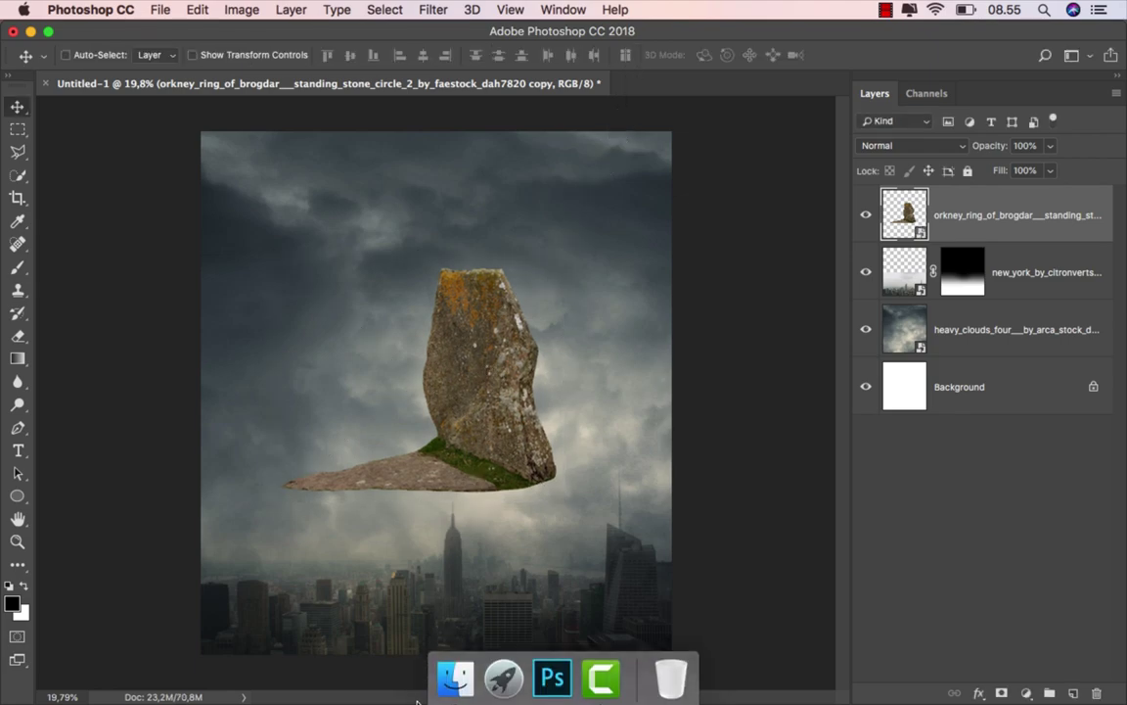
pyautogui.click(453, 678)
# Place the floating terrain image, flip it horizontally, and move it down below the stone.
pyautogui.moveTo(818, 168)
pyautogui.mouseDown()
pyautogui.moveTo(512, 548)
pyautogui.moveTo(402, 423)
pyautogui.mouseUp()
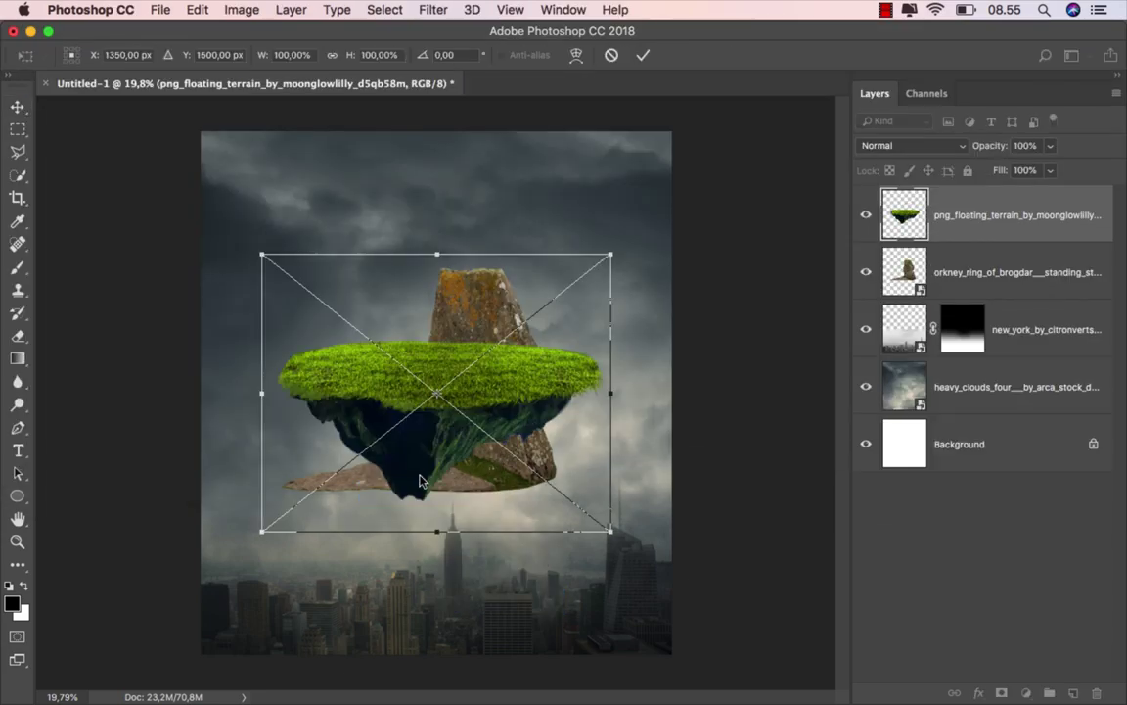
pyautogui.rightClick(420, 480)
pyautogui.click(485, 670)
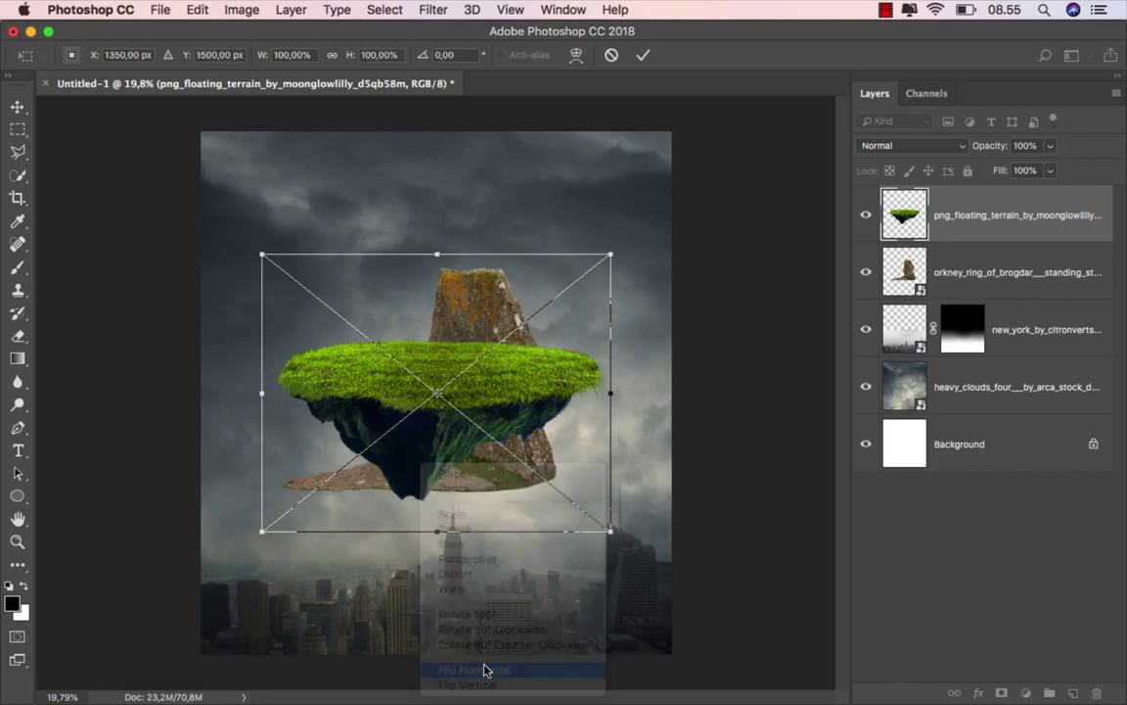
pyautogui.moveTo(438, 354); pyautogui.dragTo(420, 448)
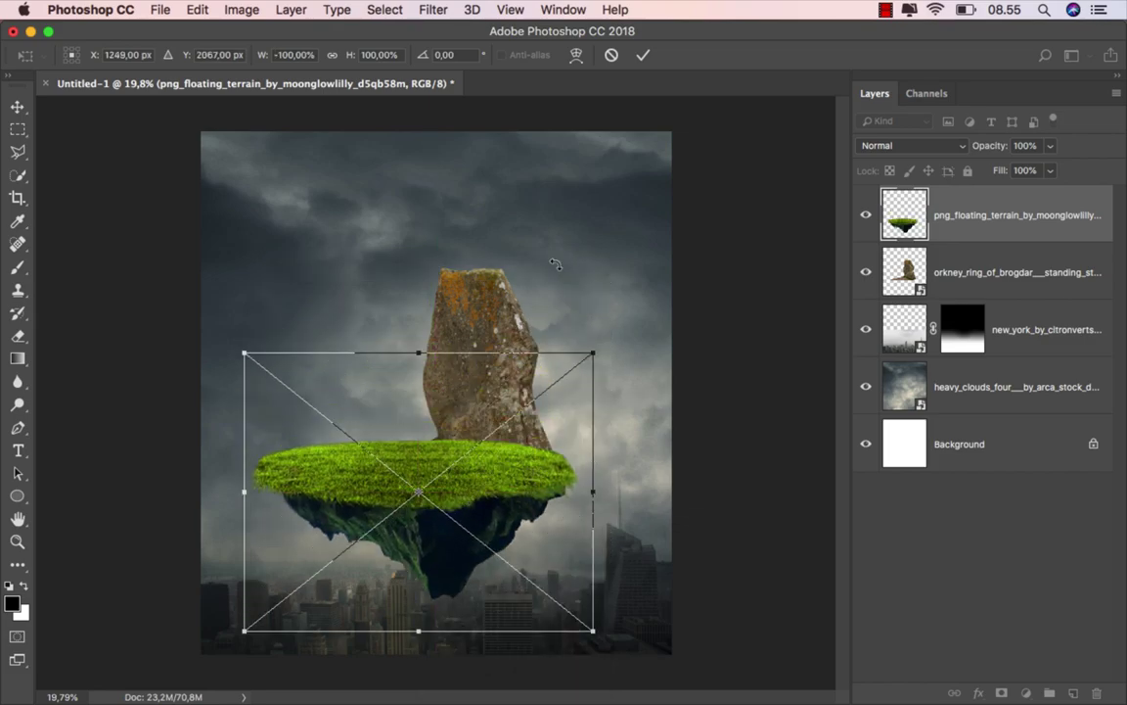
pyautogui.click(643, 56)
# Stack the terrain layer beneath the stone layer and position the island under the stone.
pyautogui.moveTo(1017, 214); pyautogui.dragTo(979, 297)
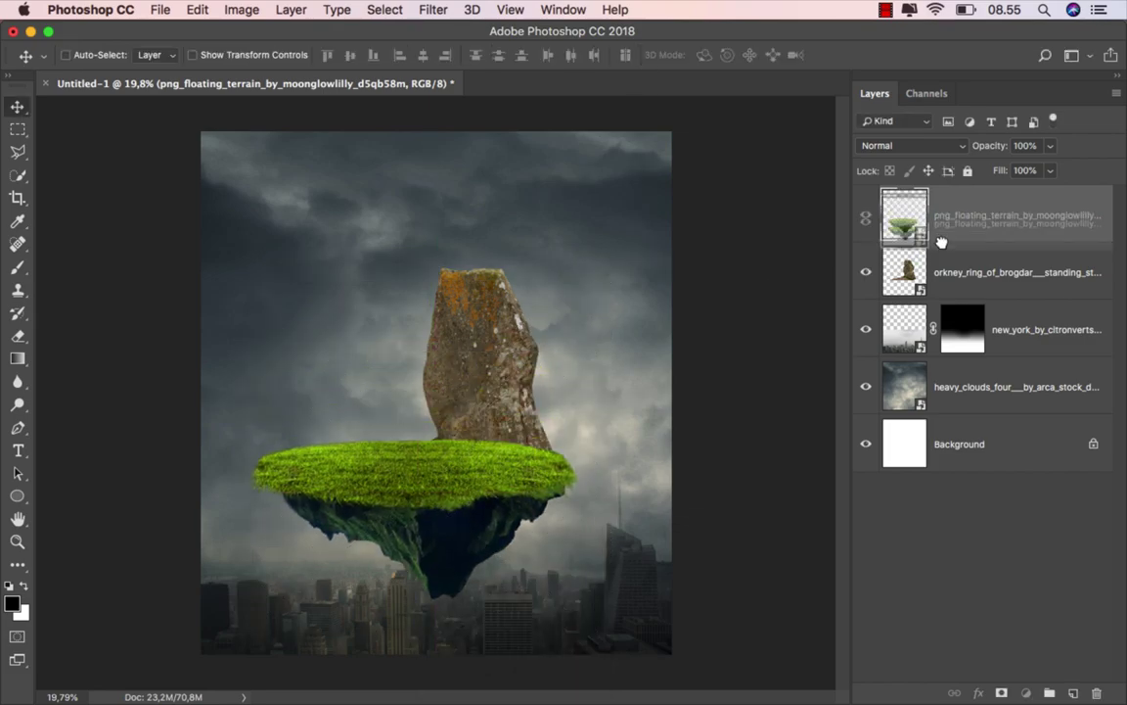
pyautogui.press('super+plus')
pyautogui.scroll(5, 472, 534)
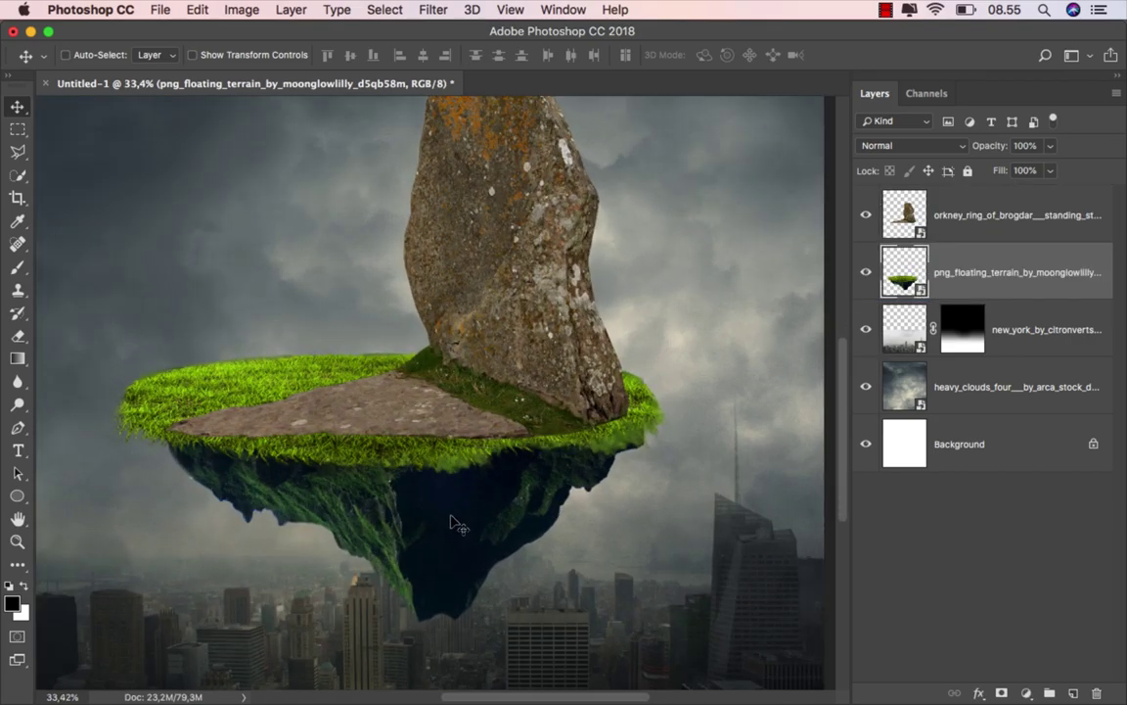
pyautogui.moveTo(453, 521); pyautogui.dragTo(460, 487)
pyautogui.scroll(1, 462, 488)
# Warp the floating island, pulling its left and right edges outward to widen the grassy top.
pyautogui.hotkey('ctrl', 't')
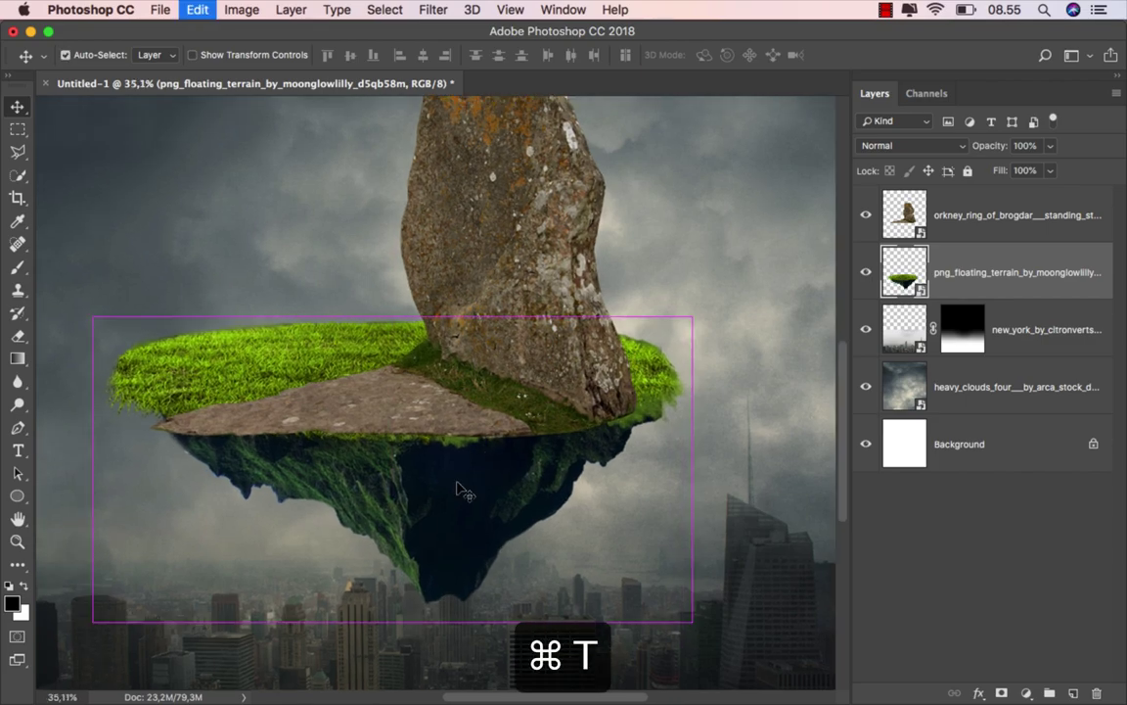
pyautogui.rightClick(468, 421)
pyautogui.click(516, 546)
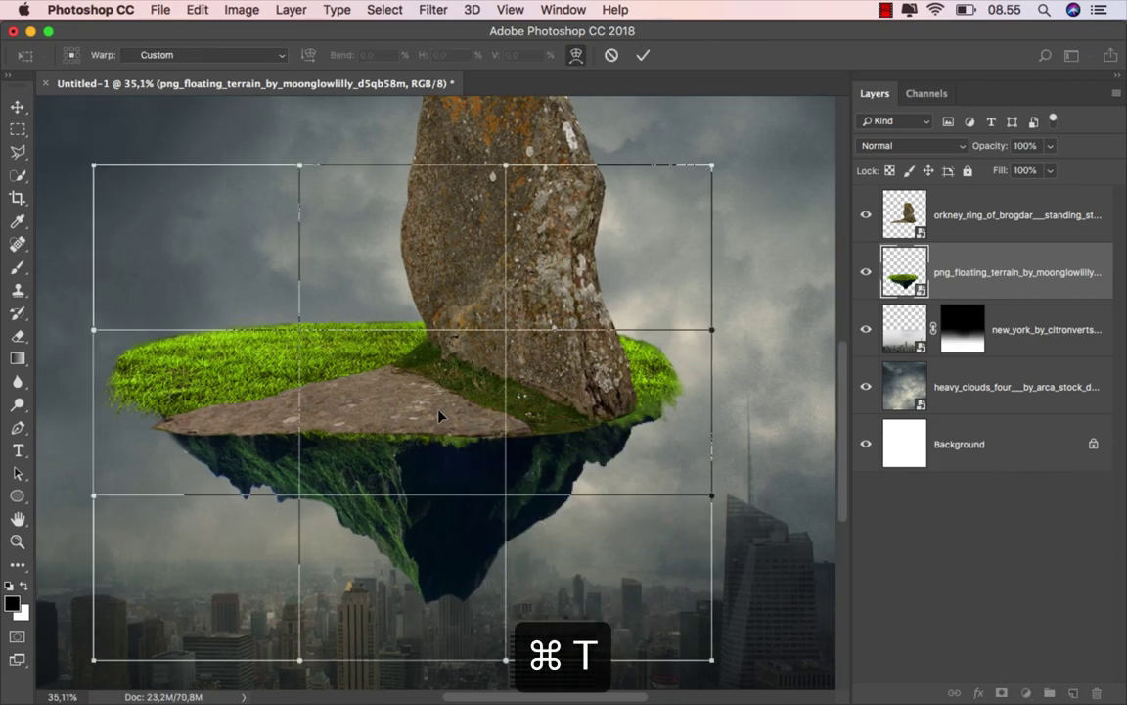
pyautogui.moveTo(394, 323); pyautogui.dragTo(438, 357)
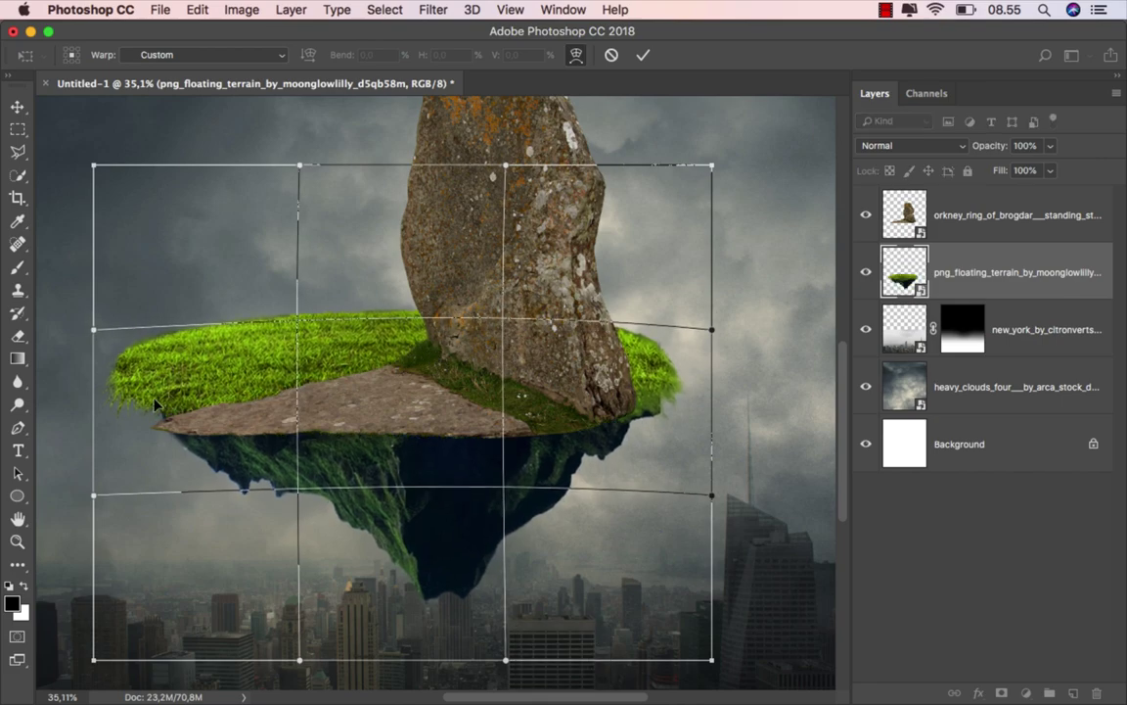
pyautogui.moveTo(142, 364); pyautogui.dragTo(111, 393)
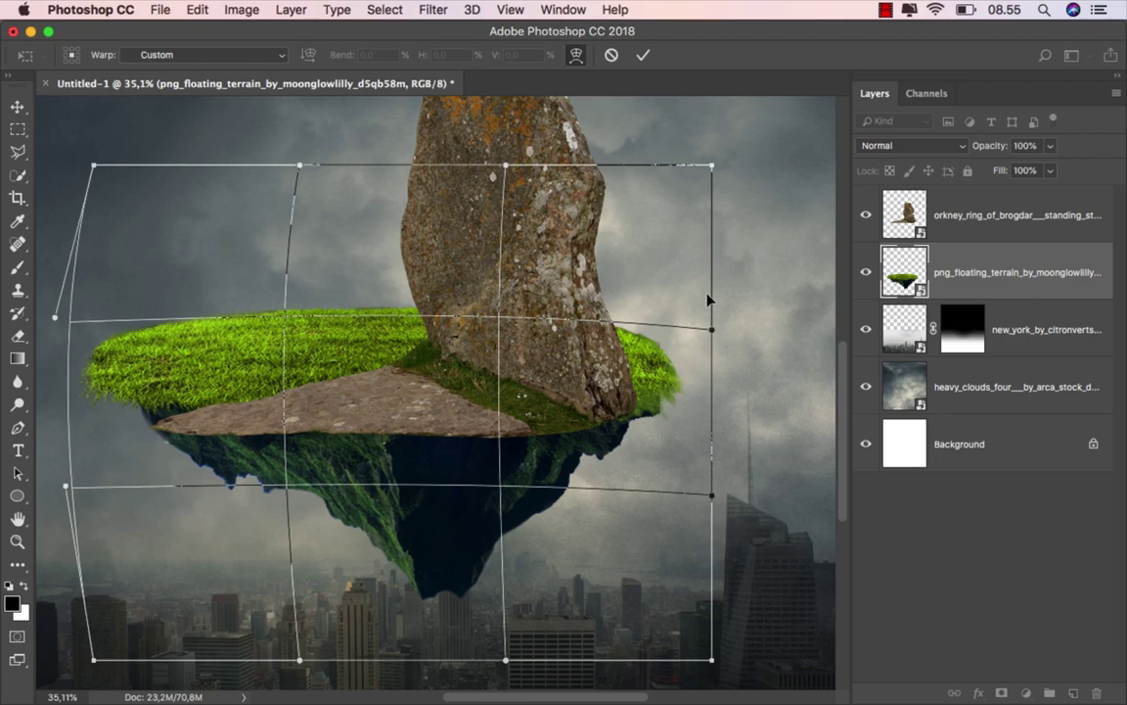
pyautogui.moveTo(708, 294); pyautogui.dragTo(715, 282)
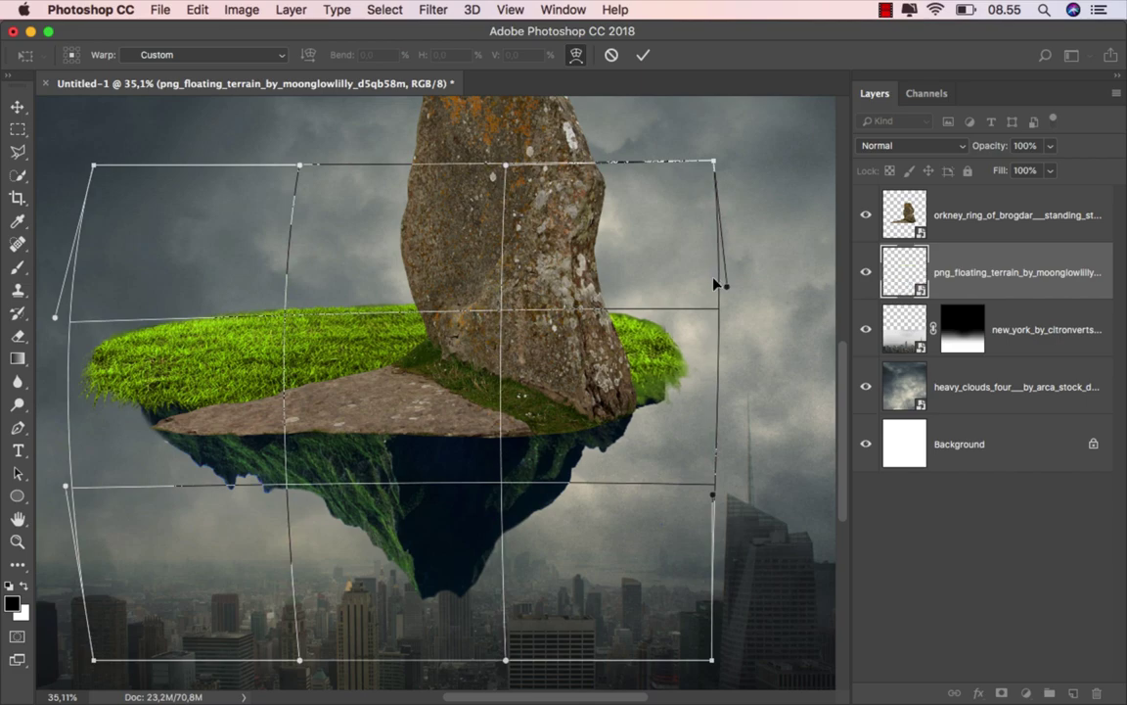
pyautogui.click(642, 54)
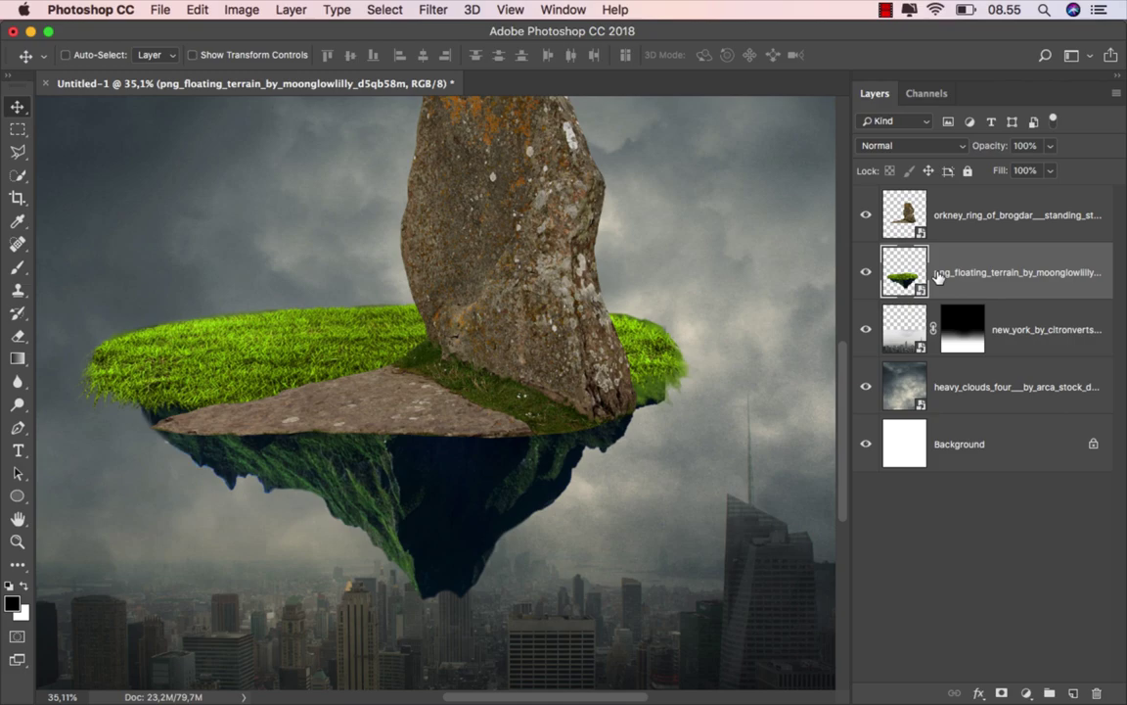
# Add a layer mask to the terrain layer and set up a large, fully hard brush.
pyautogui.click(1000, 693)
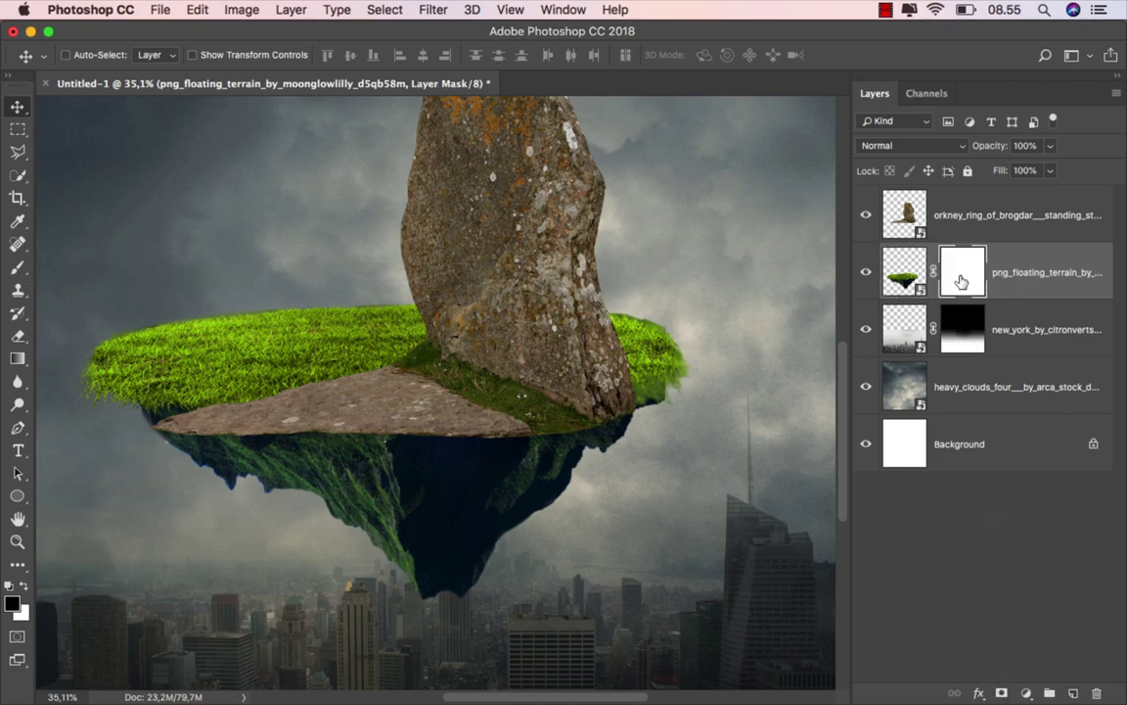
pyautogui.click(17, 268)
pyautogui.click(79, 261)
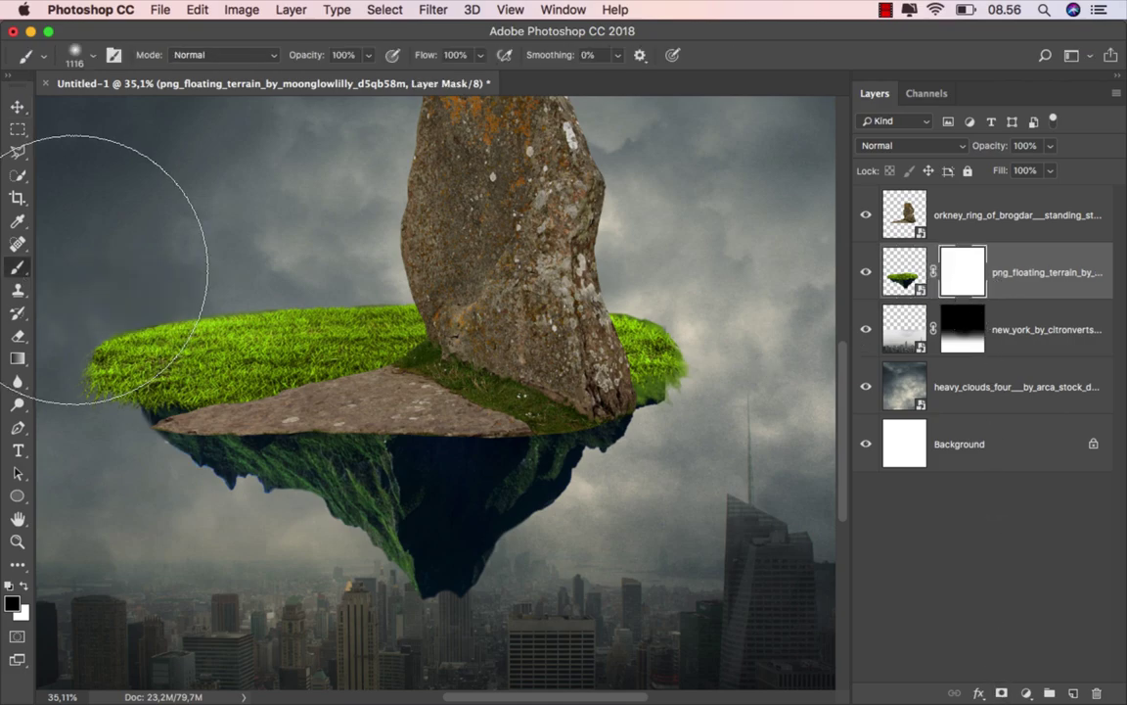
pyautogui.rightClick(274, 264)
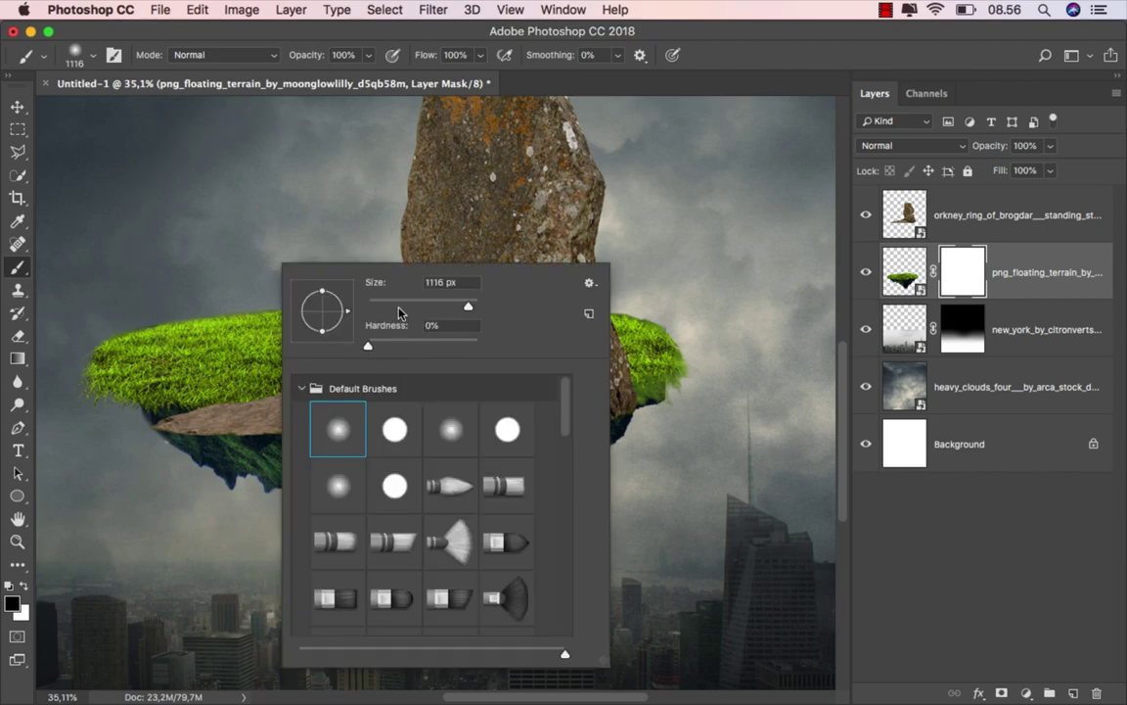
pyautogui.moveTo(427, 341); pyautogui.dragTo(482, 344)
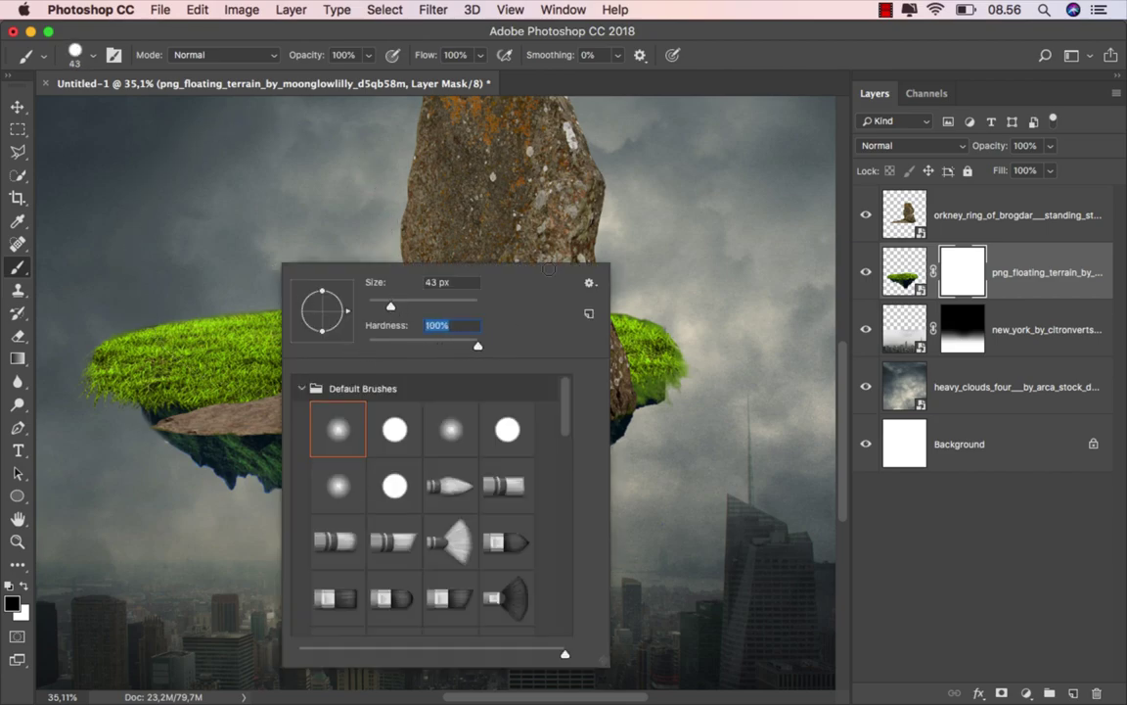
pyautogui.press('Return')
pyautogui.scroll(1, 245, 327)
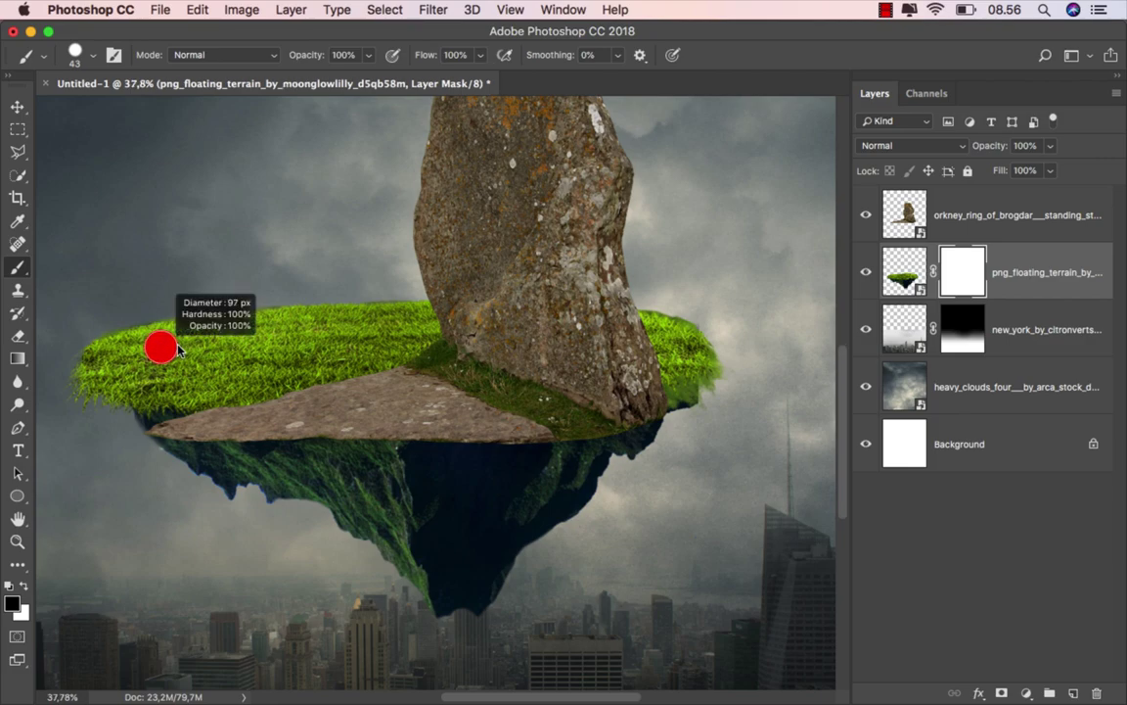
pyautogui.moveTo(157, 345)
pyautogui.mouseDown()
pyautogui.moveTo(101, 353)
pyautogui.moveTo(84, 403)
pyautogui.moveTo(460, 322)
pyautogui.moveTo(518, 289)
pyautogui.moveTo(184, 309)
pyautogui.mouseUp()
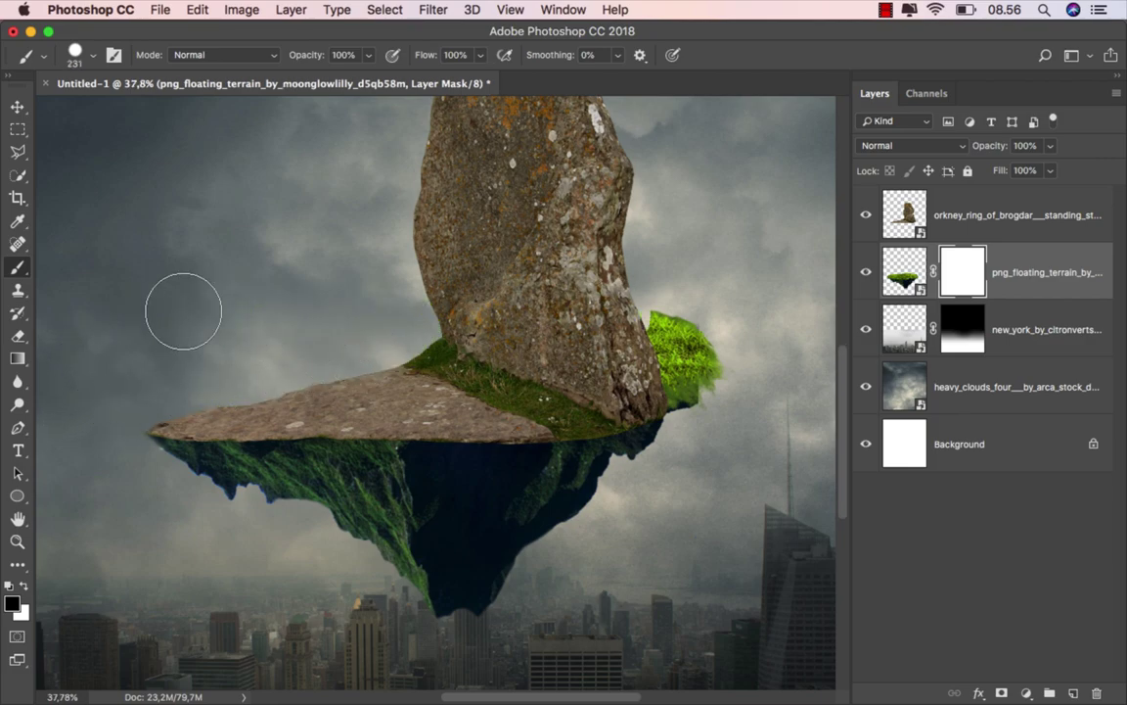
# Paint out the grass clump right of the stone, then shrink the brush to 20 px.
pyautogui.moveTo(533, 317)
pyautogui.mouseDown()
pyautogui.moveTo(685, 337)
pyautogui.moveTo(607, 376)
pyautogui.moveTo(677, 395)
pyautogui.moveTo(692, 378)
pyautogui.moveTo(661, 333)
pyautogui.mouseUp()
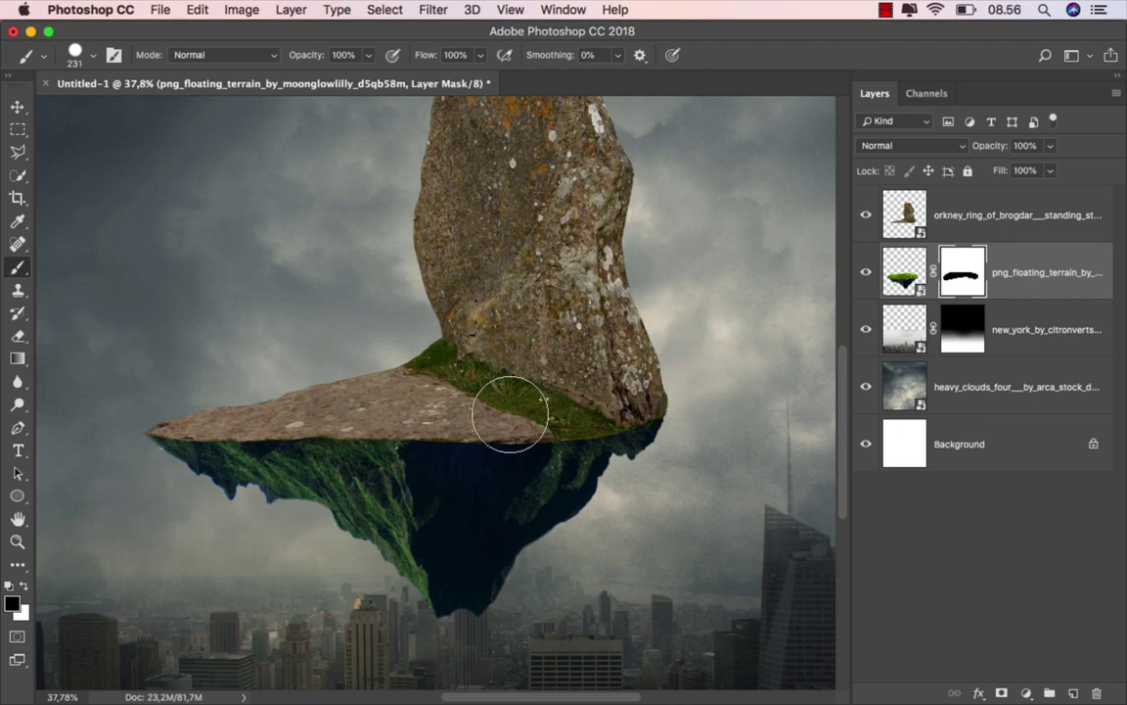
pyautogui.scroll(3, 147, 430)
pyautogui.scroll(3, 184, 431)
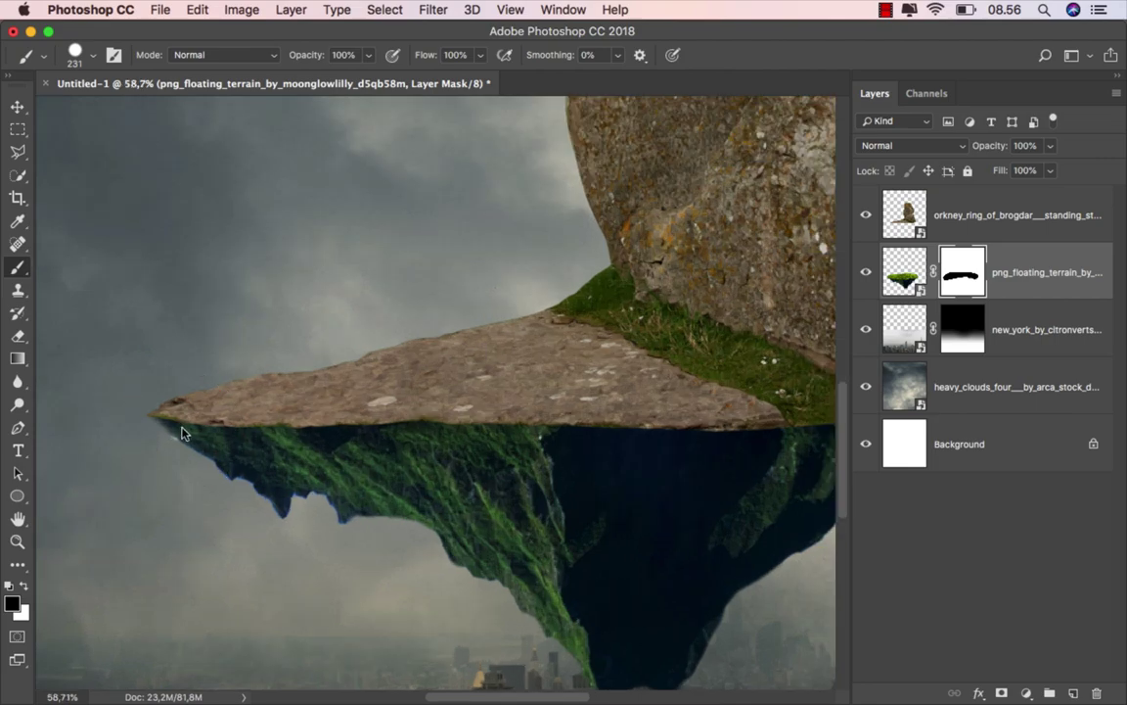
pyautogui.moveTo(181, 427); pyautogui.dragTo(128, 428)
pyautogui.scroll(1, 157, 421)
pyautogui.scroll(3, 157, 420)
pyautogui.scroll(1, 156, 420)
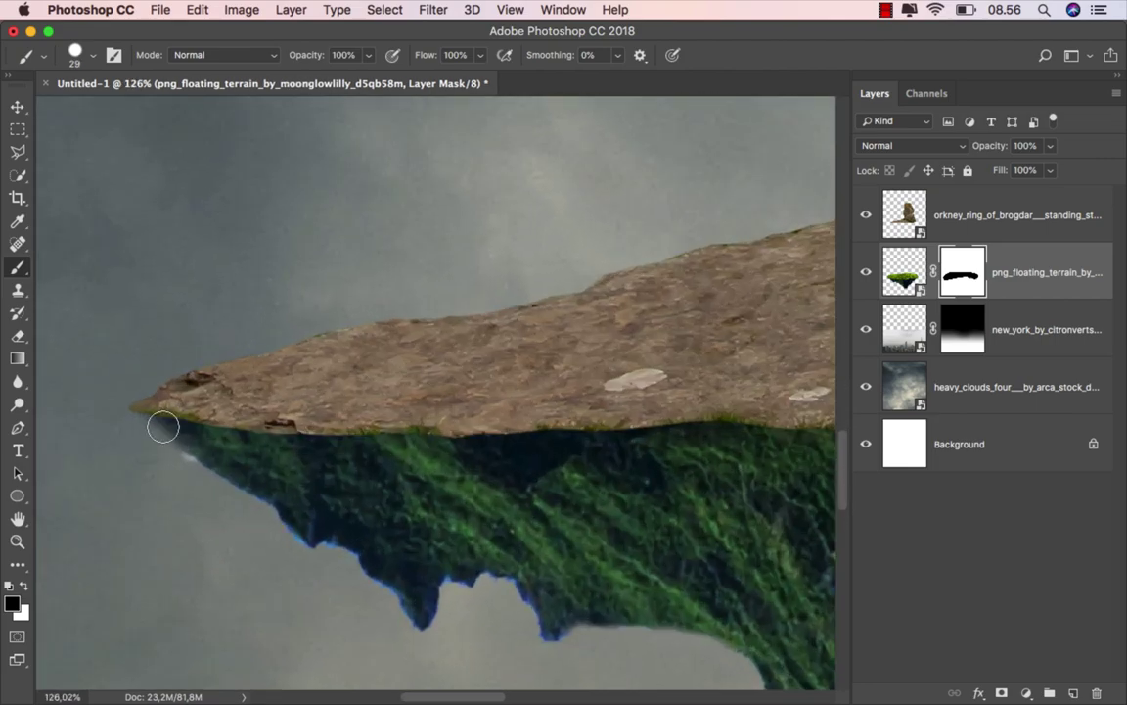
pyautogui.rightClick(233, 301)
pyautogui.press('[')
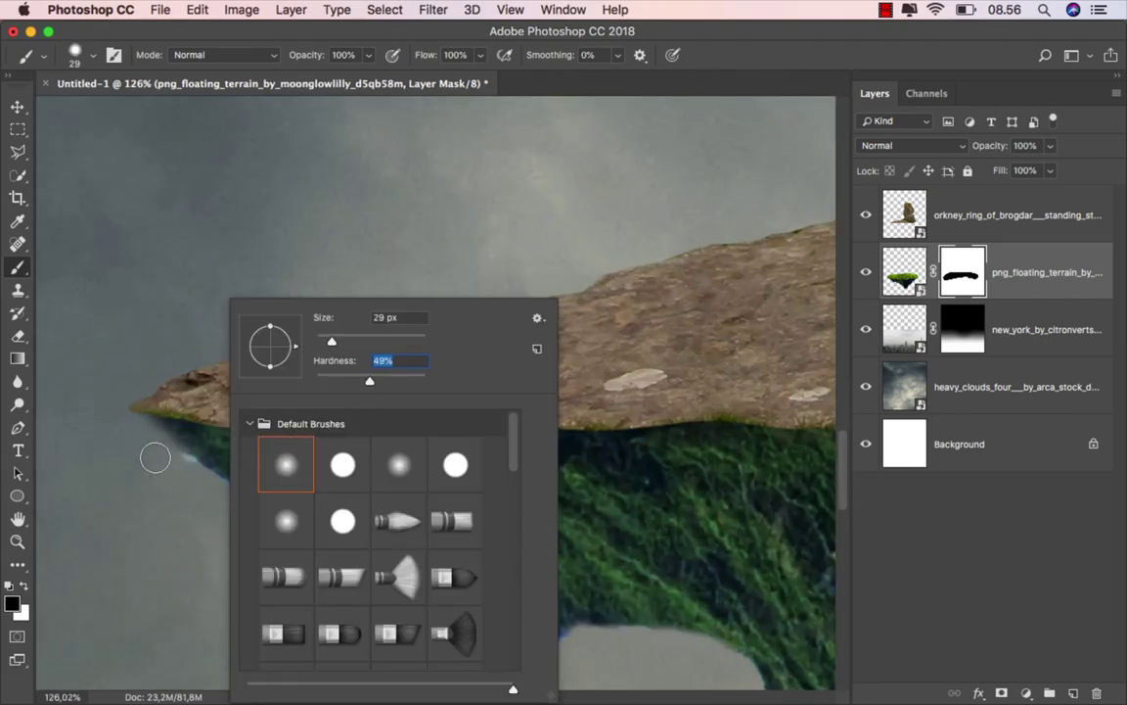
pyautogui.click(156, 455)
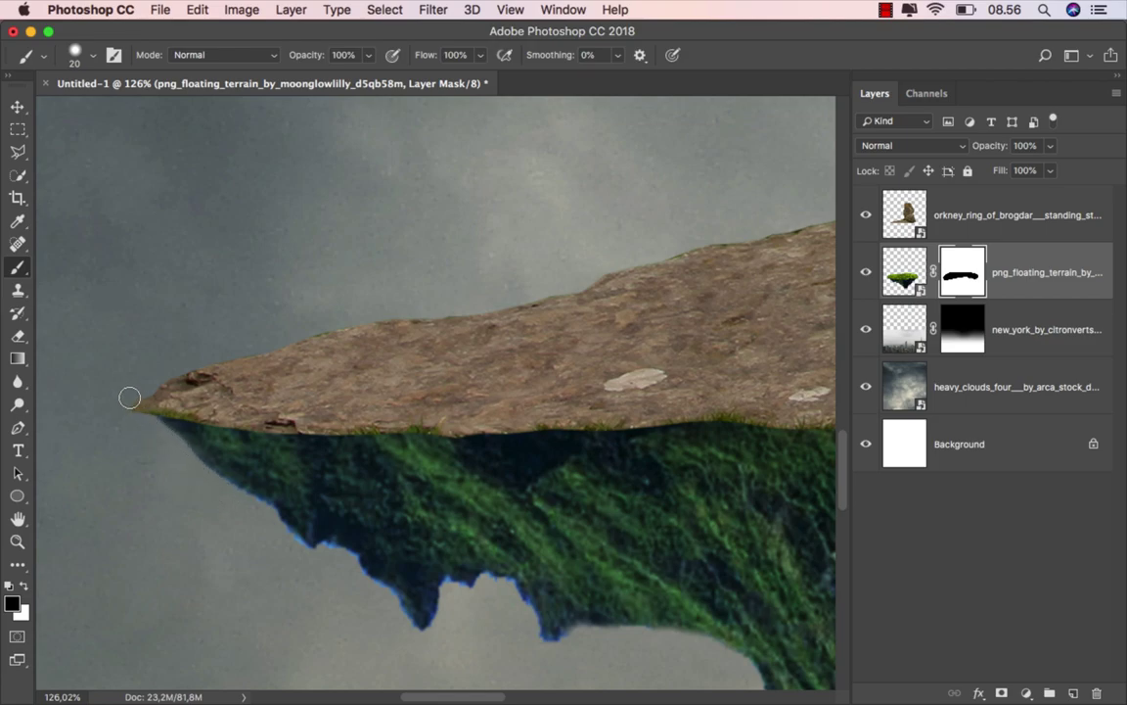
pyautogui.scroll(-3, 111, 419)
pyautogui.scroll(-2, 109, 431)
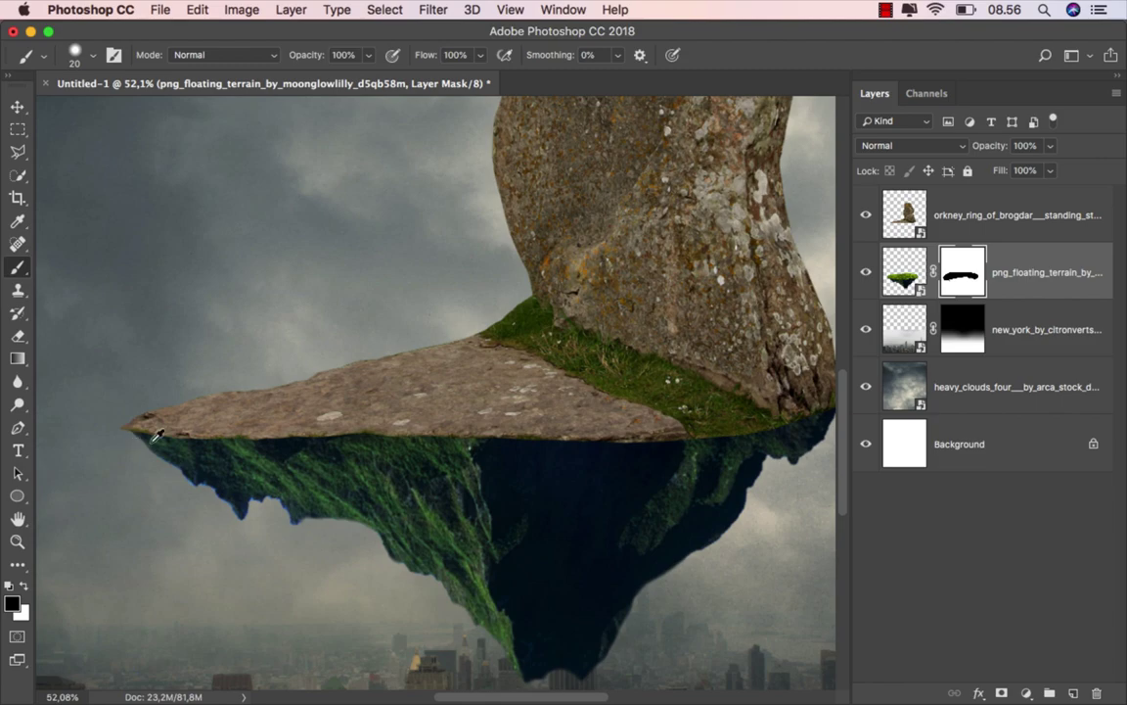
pyautogui.scroll(-1, 153, 434)
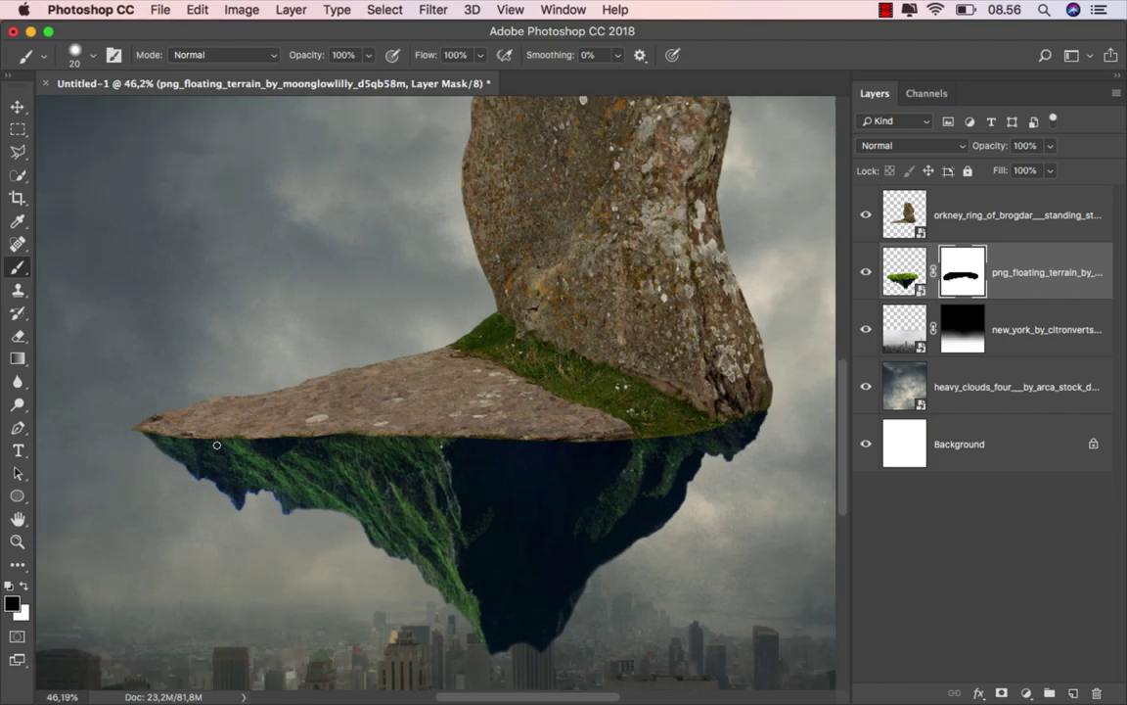
pyautogui.click(946, 221)
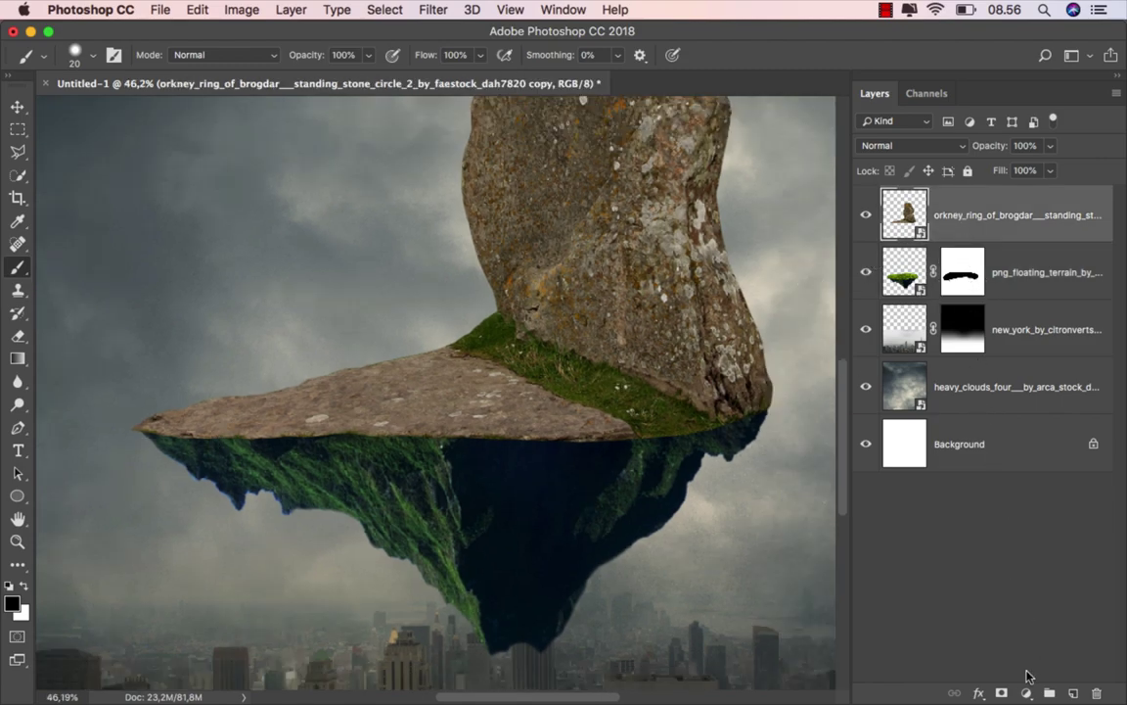
# Add a layer mask to the stone layer and paint black along the stone's lower edge.
pyautogui.click(1001, 692)
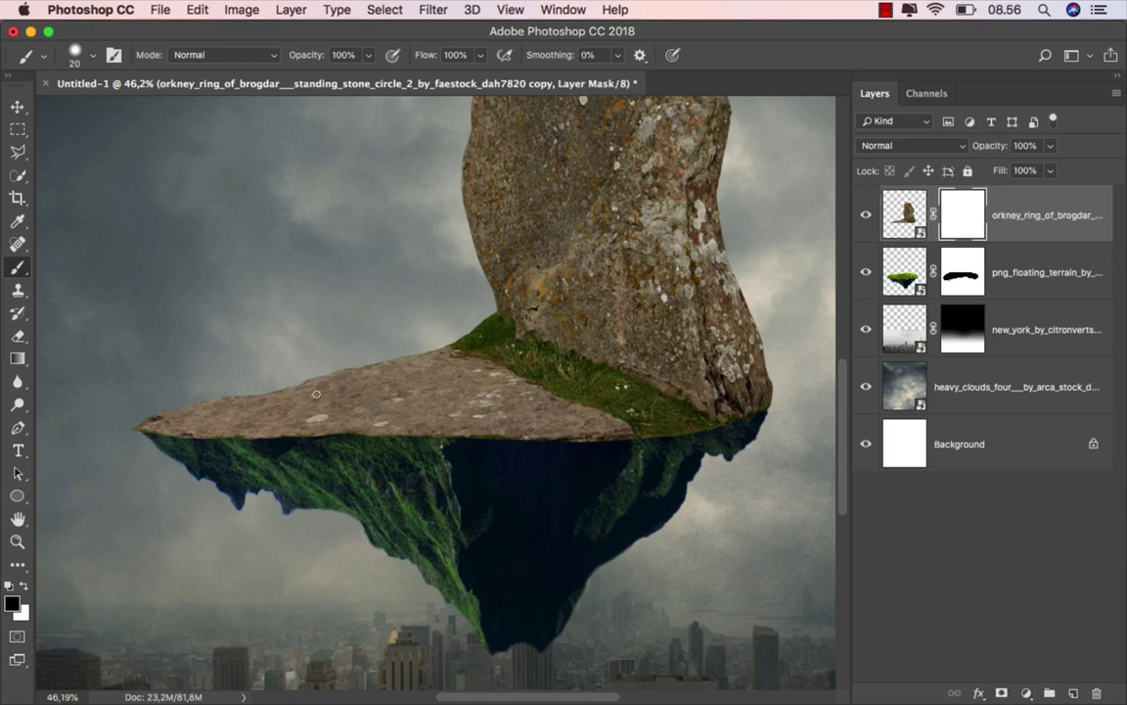
pyautogui.scroll(1, 122, 426)
pyautogui.scroll(4, 115, 427)
pyautogui.scroll(3, 114, 427)
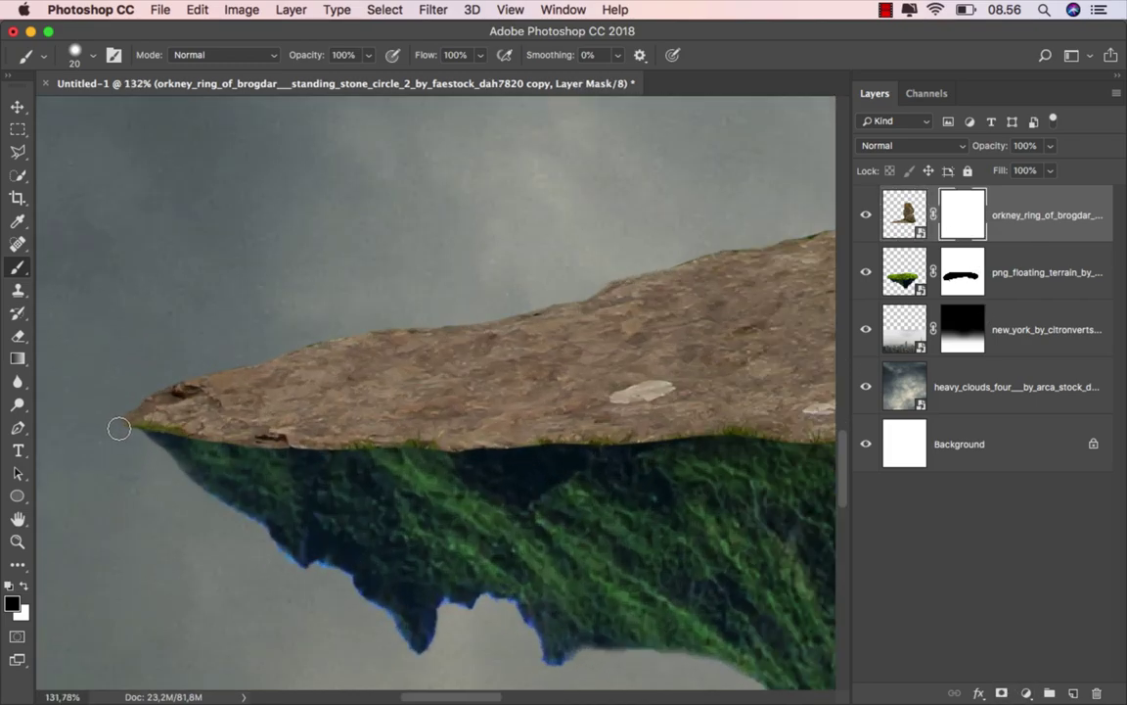
pyautogui.moveTo(212, 445); pyautogui.dragTo(498, 452)
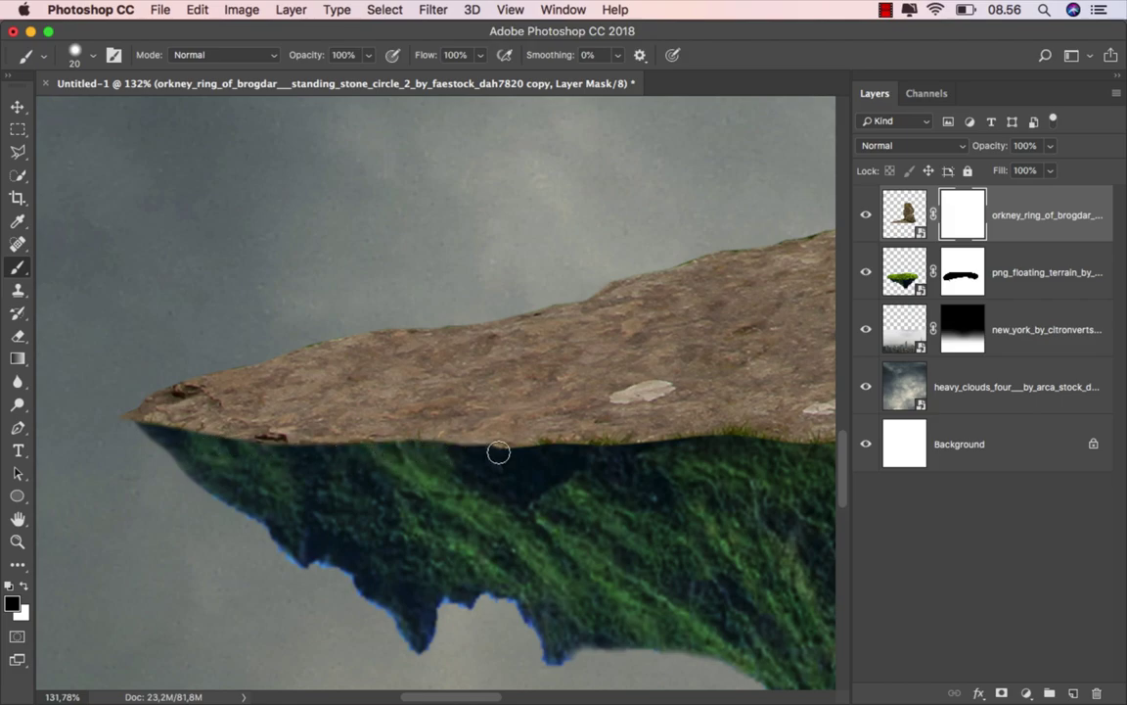
pyautogui.moveTo(614, 450); pyautogui.dragTo(372, 449)
pyautogui.moveTo(269, 452)
pyautogui.mouseDown()
pyautogui.moveTo(521, 432)
pyautogui.moveTo(671, 455)
pyautogui.moveTo(453, 483)
pyautogui.moveTo(418, 463)
pyautogui.mouseUp()
# Adjust the brush hardness and hide more rock along the stone's lower edge.
pyautogui.rightClick(605, 429)
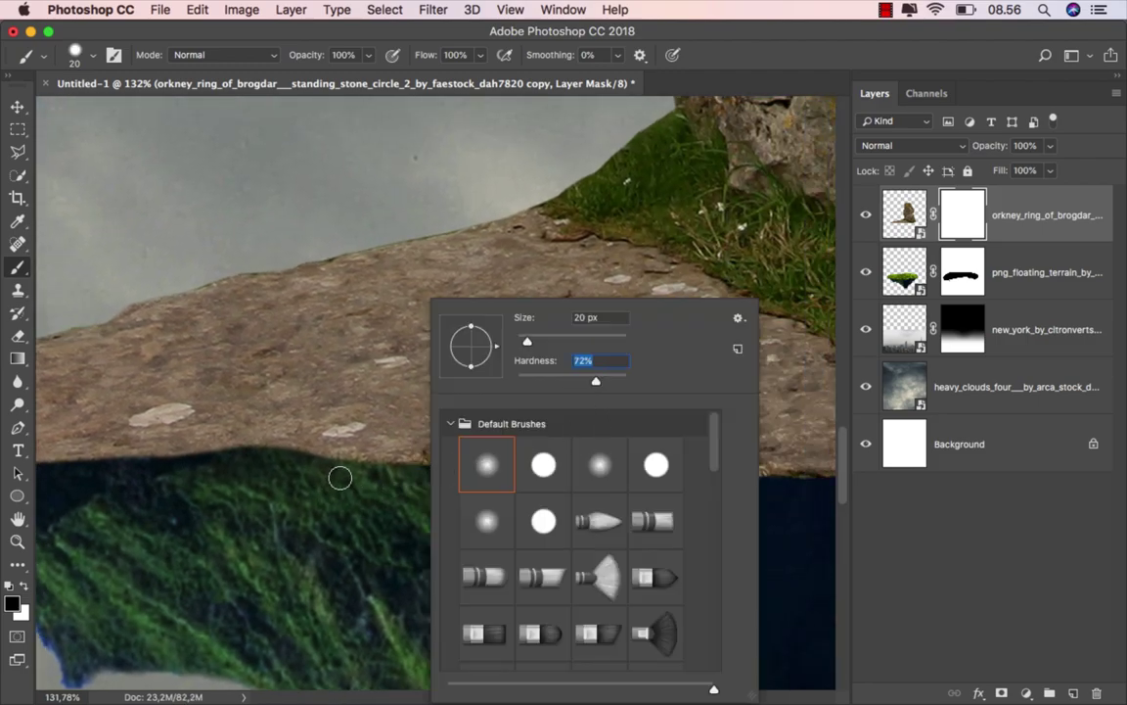
pyautogui.press('Return')
pyautogui.scroll(-3, 259, 519)
pyautogui.moveTo(259, 518); pyautogui.dragTo(370, 500)
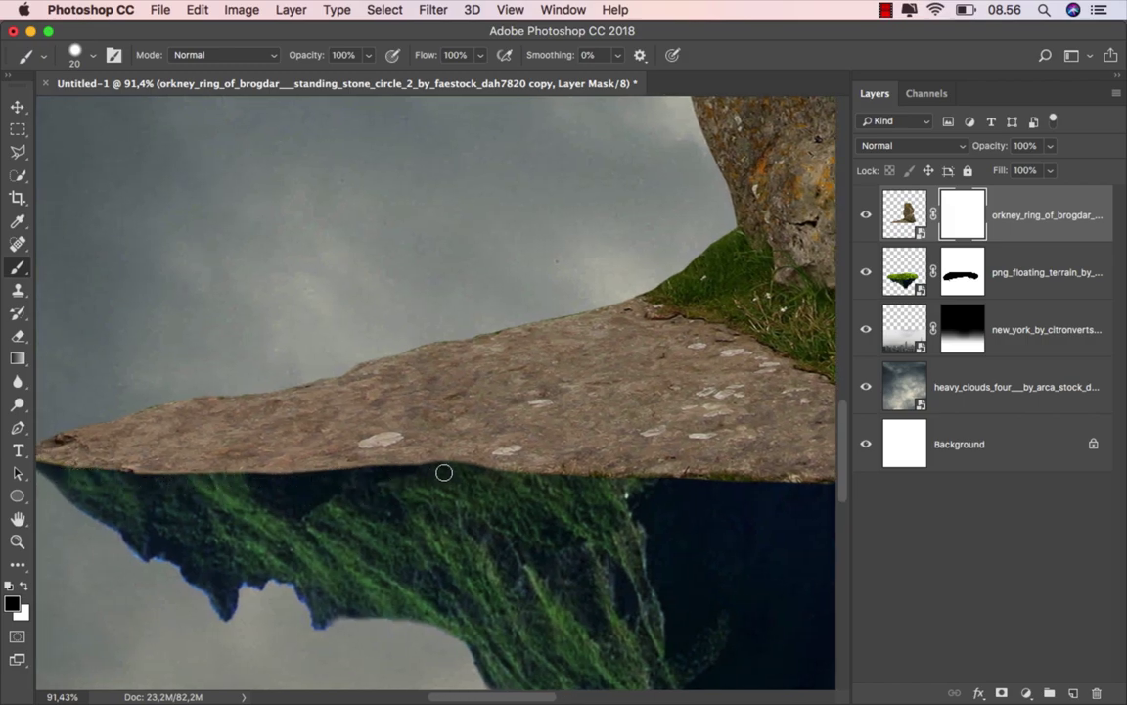
pyautogui.moveTo(604, 473)
pyautogui.mouseDown()
pyautogui.moveTo(401, 465)
pyautogui.moveTo(182, 424)
pyautogui.moveTo(641, 423)
pyautogui.moveTo(360, 520)
pyautogui.mouseUp()
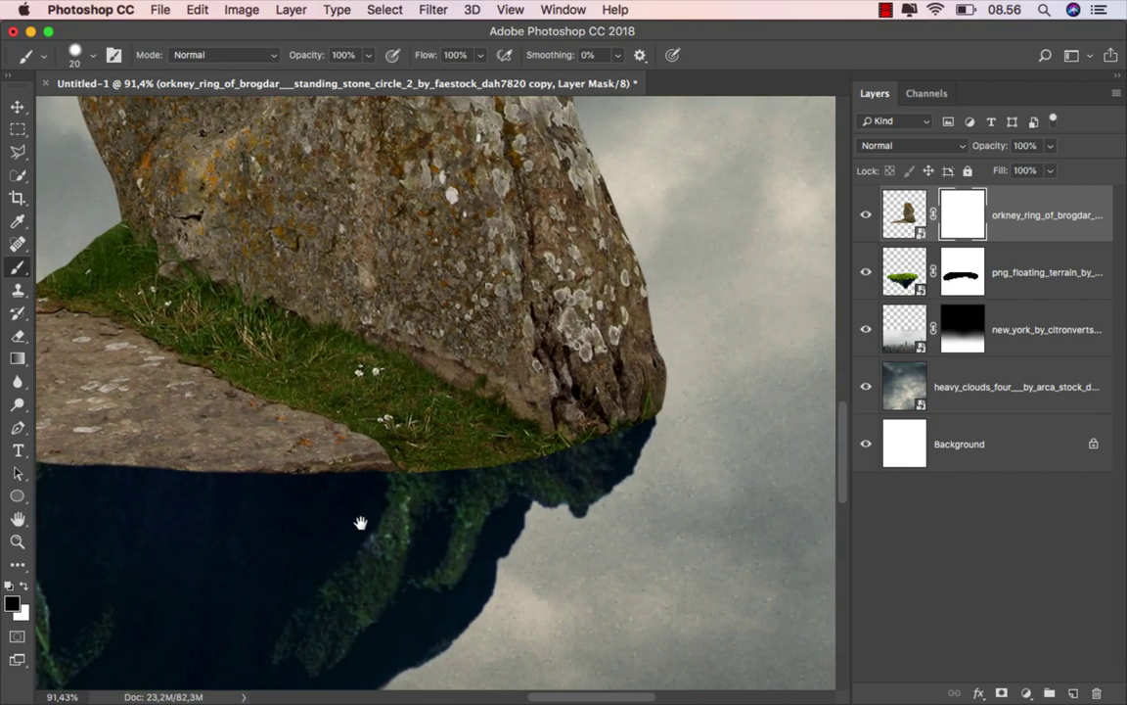
pyautogui.moveTo(313, 476)
pyautogui.mouseDown()
pyautogui.moveTo(458, 466)
pyautogui.moveTo(641, 424)
pyautogui.mouseUp()
pyautogui.moveTo(506, 479)
pyautogui.mouseDown()
pyautogui.moveTo(584, 520)
pyautogui.moveTo(636, 568)
pyautogui.mouseUp()
# Enlarge the brush to 36 px at the stone's grassy base and undo the last mask stroke.
pyautogui.rightClick(517, 422)
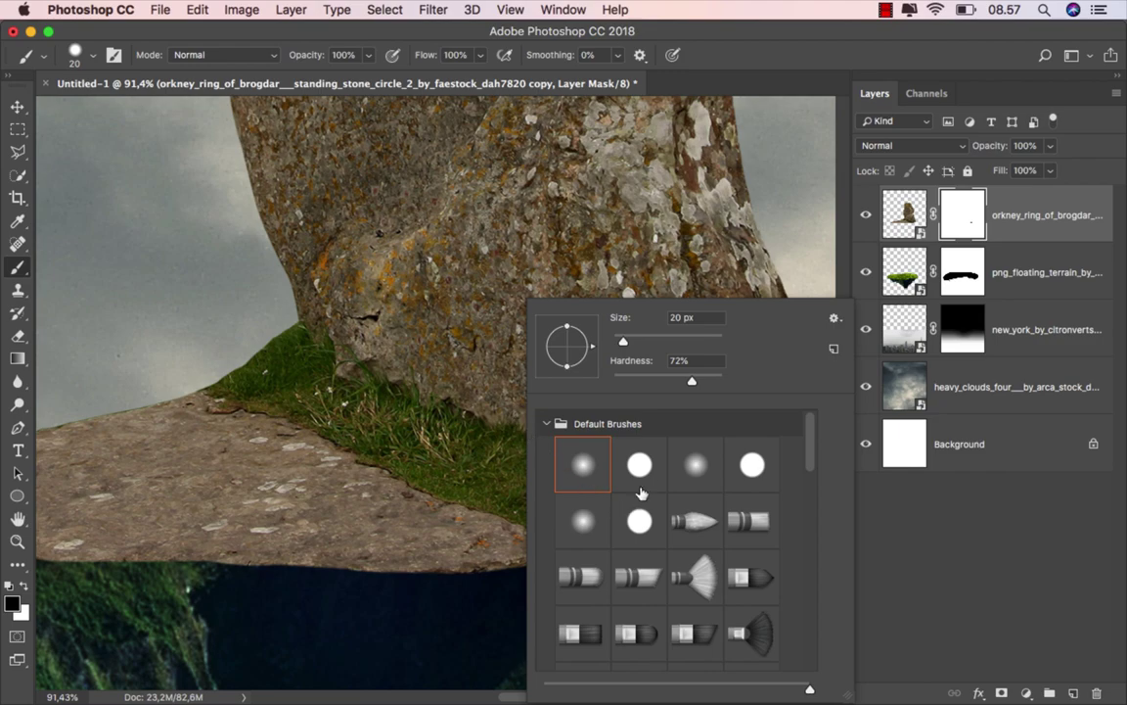
pyautogui.click(243, 357)
pyautogui.moveTo(244, 357); pyautogui.dragTo(345, 442)
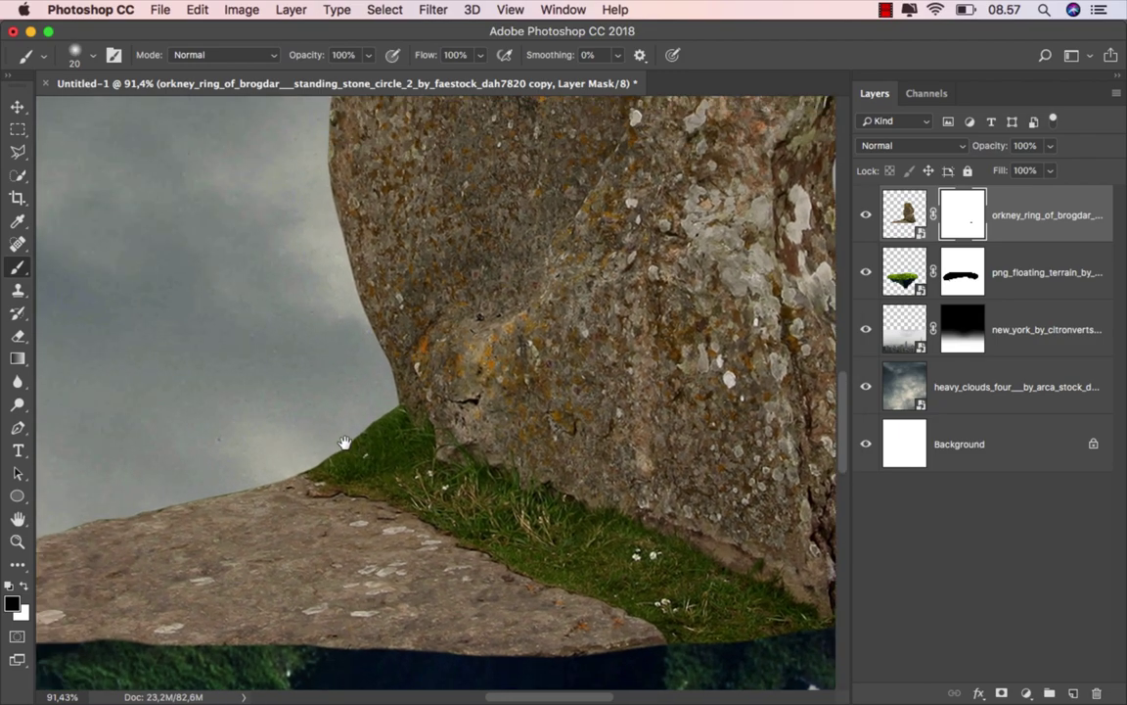
pyautogui.moveTo(355, 401); pyautogui.dragTo(369, 395)
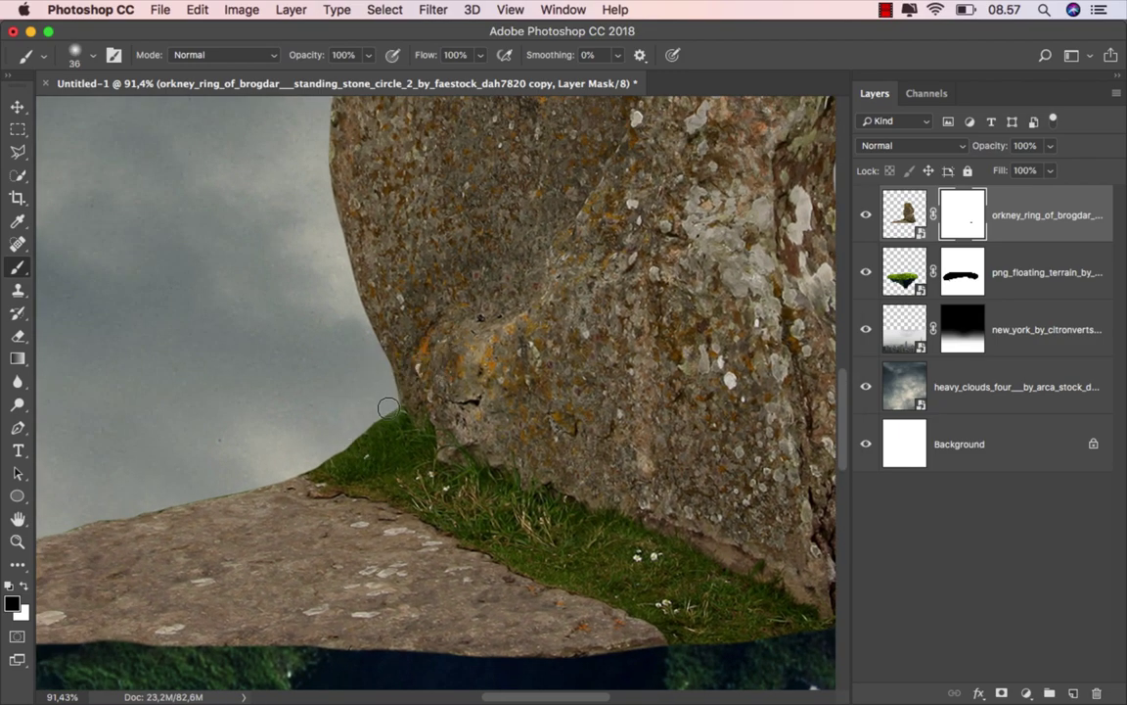
pyautogui.press('super+z')
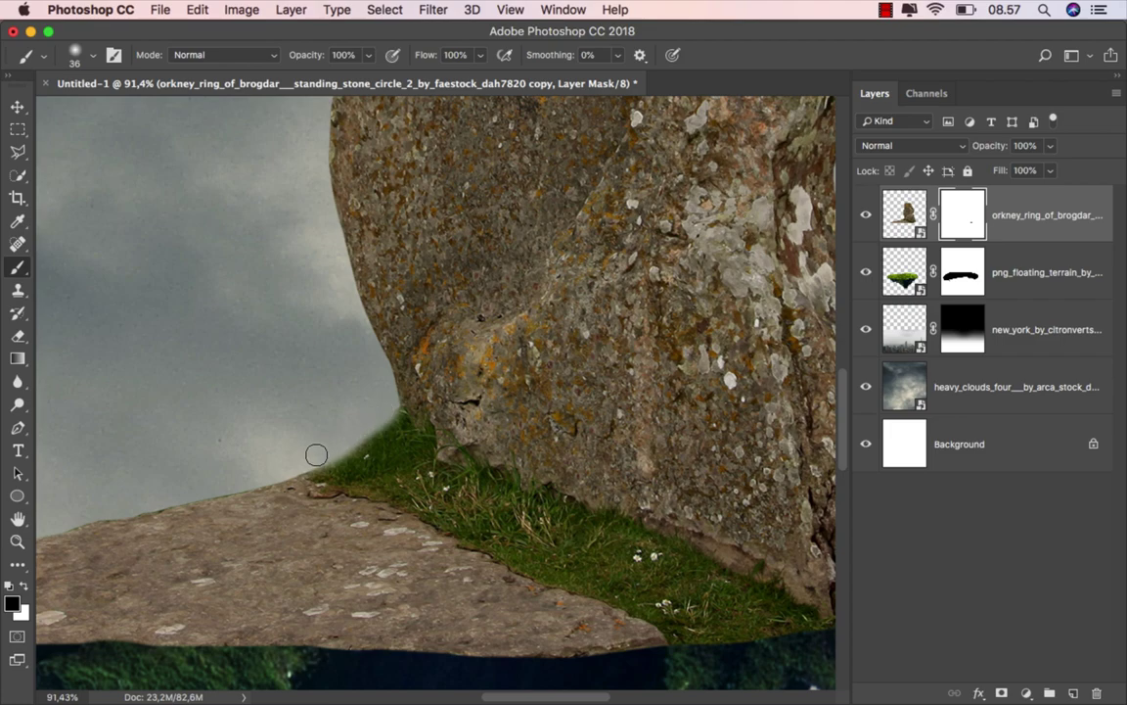
# Switch to a hard round brush at about 80% hardness and 23 px for the slab's edge.
pyautogui.moveTo(290, 467); pyautogui.dragTo(548, 375)
pyautogui.rightClick(549, 377)
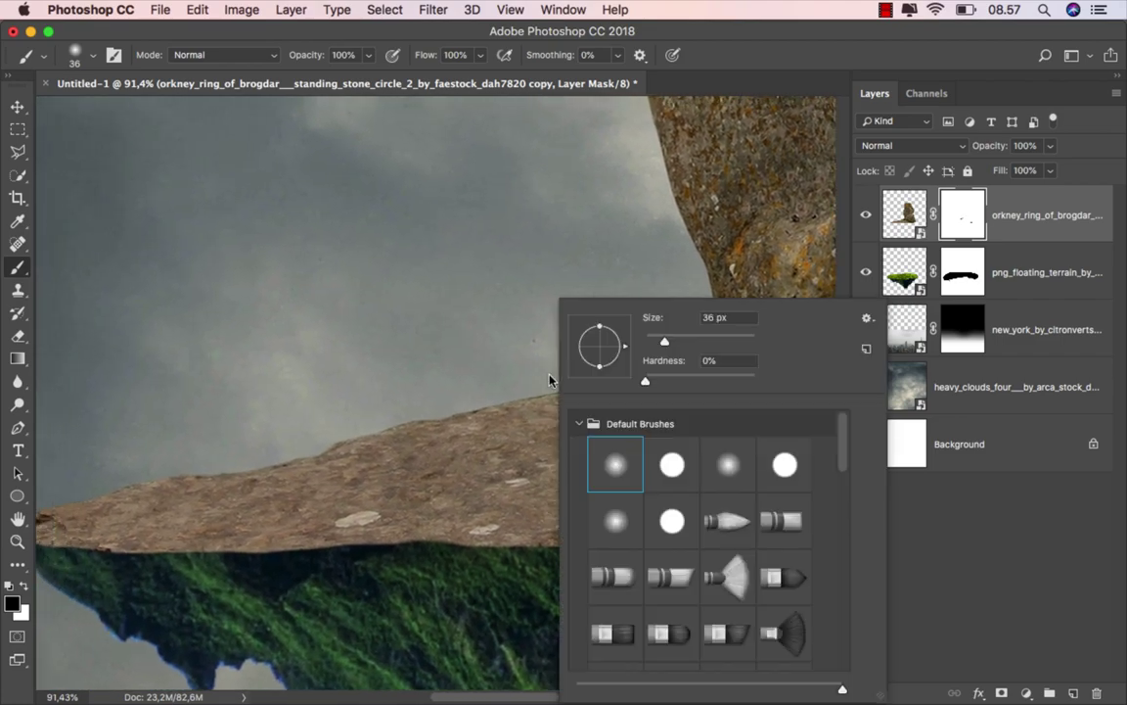
pyautogui.click(669, 462)
pyautogui.click(732, 375)
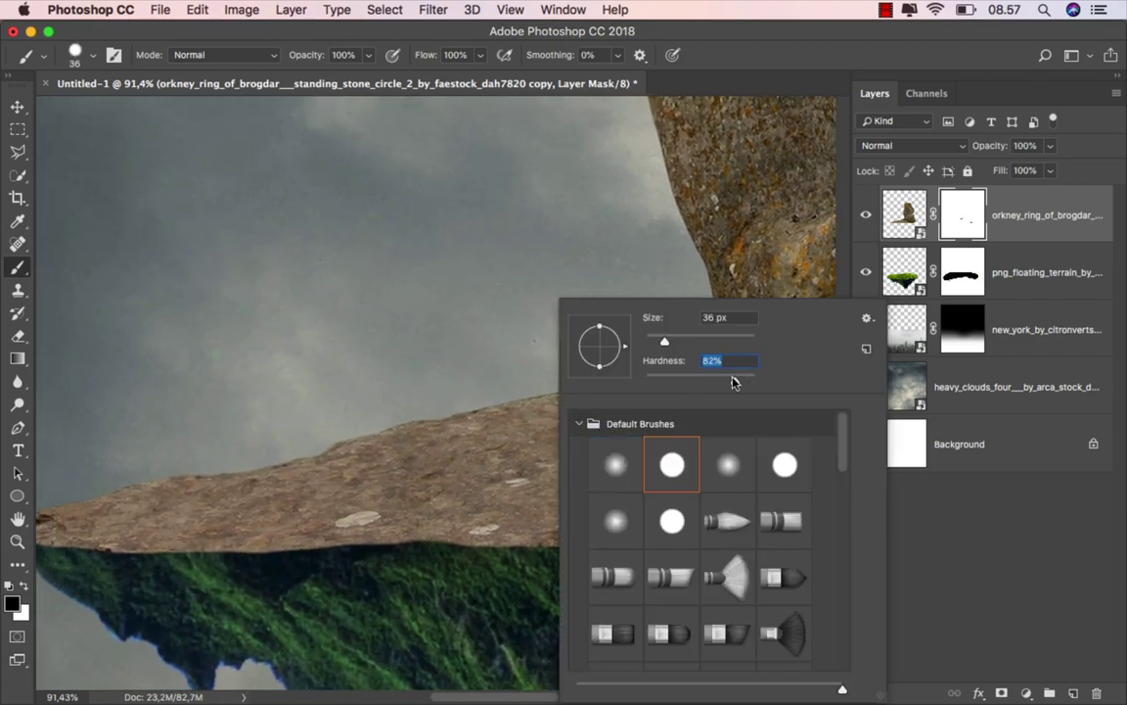
pyautogui.moveTo(462, 357); pyautogui.dragTo(450, 357)
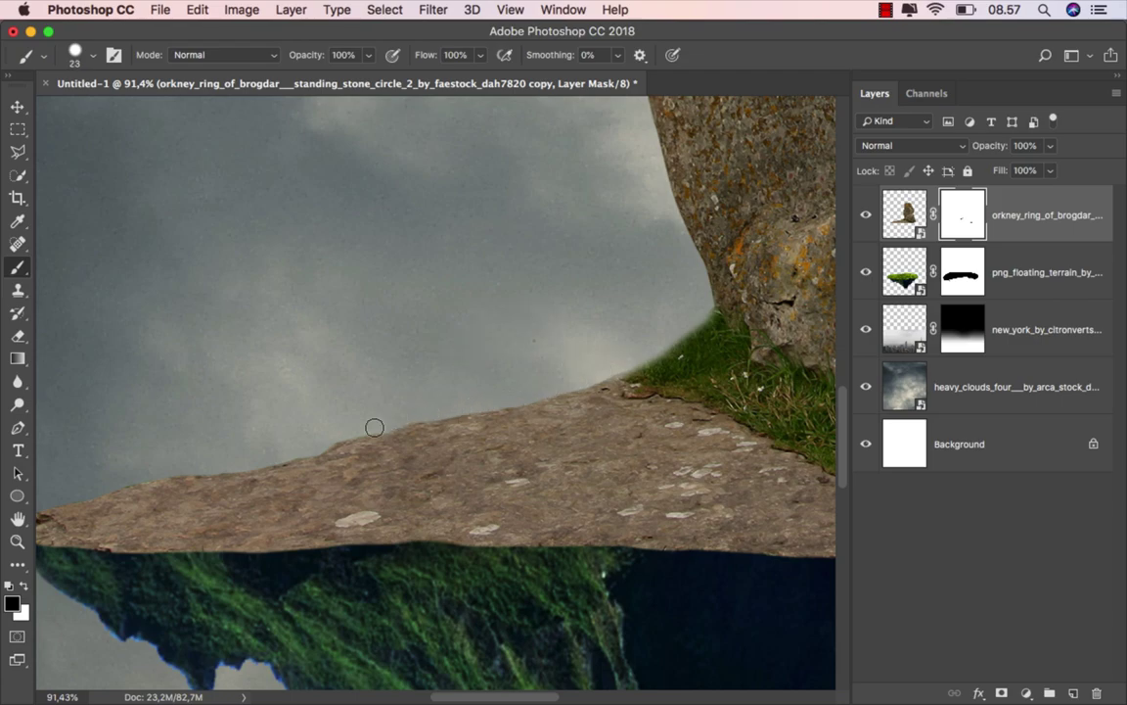
pyautogui.moveTo(249, 457); pyautogui.dragTo(410, 412)
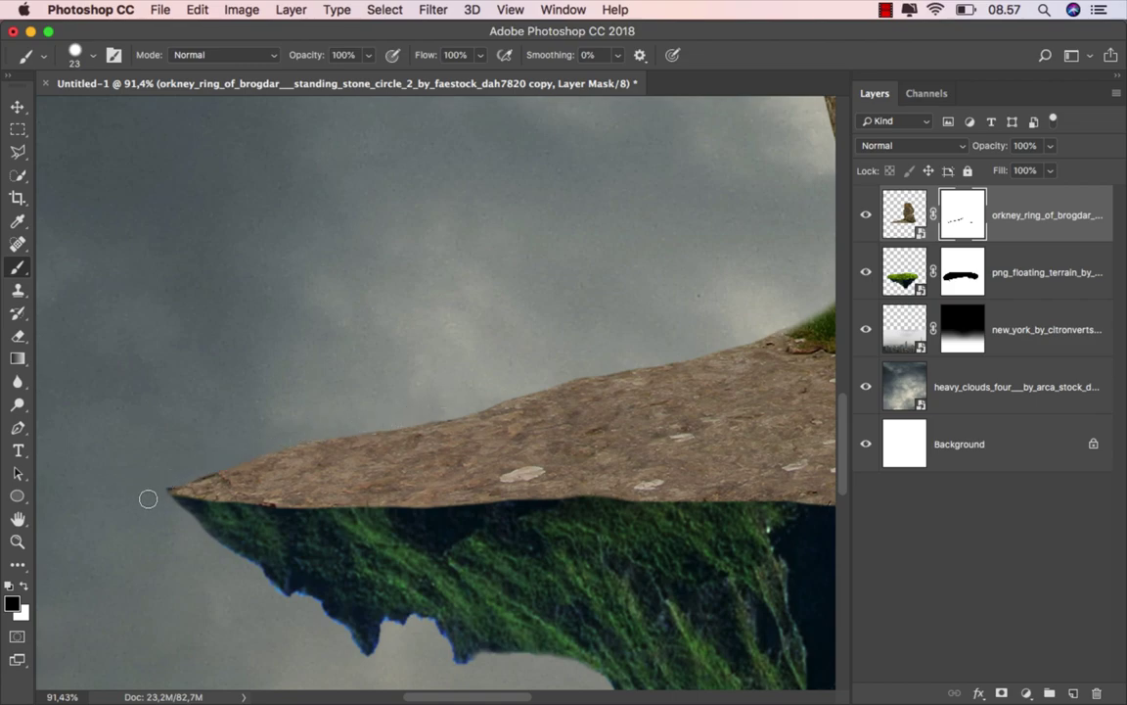
pyautogui.scroll(3, 148, 499)
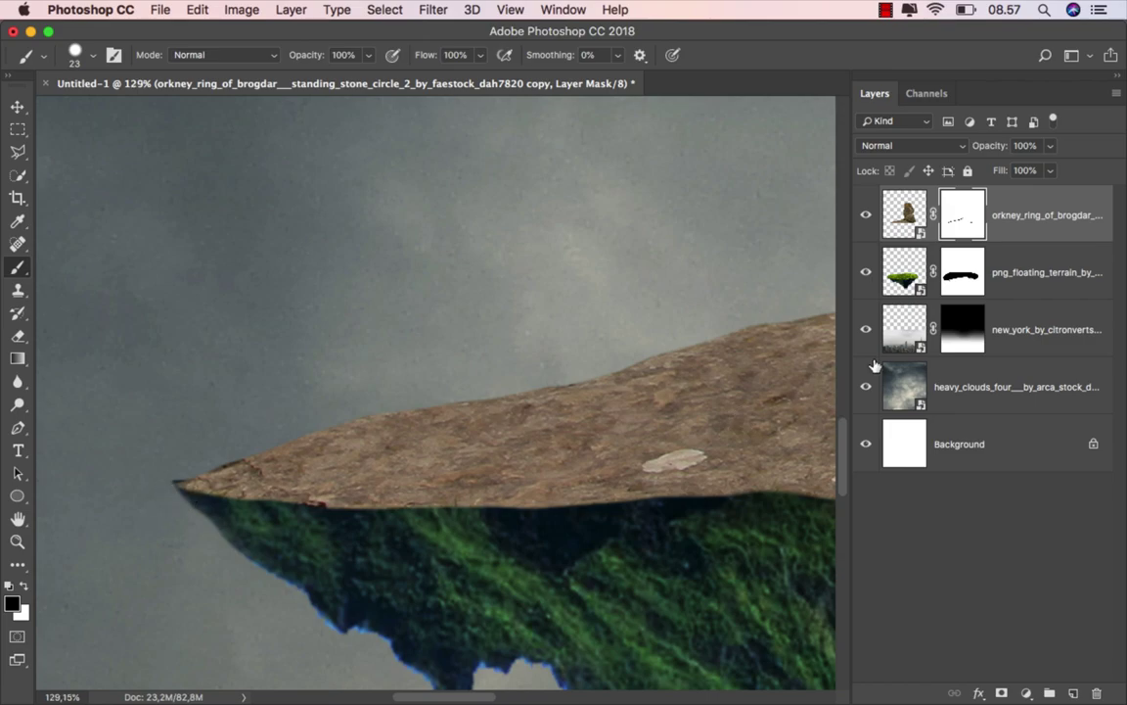
# Check the floating terrain and standing stone layer masks.
pyautogui.click(939, 280)
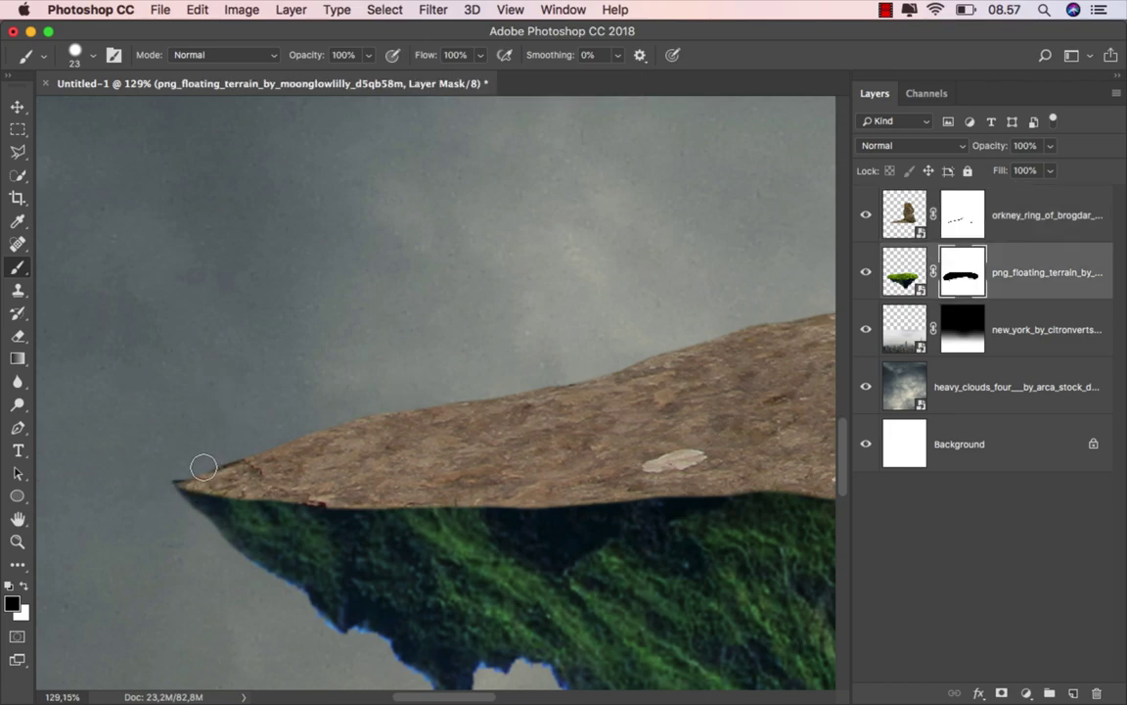
pyautogui.scroll(-2, 151, 468)
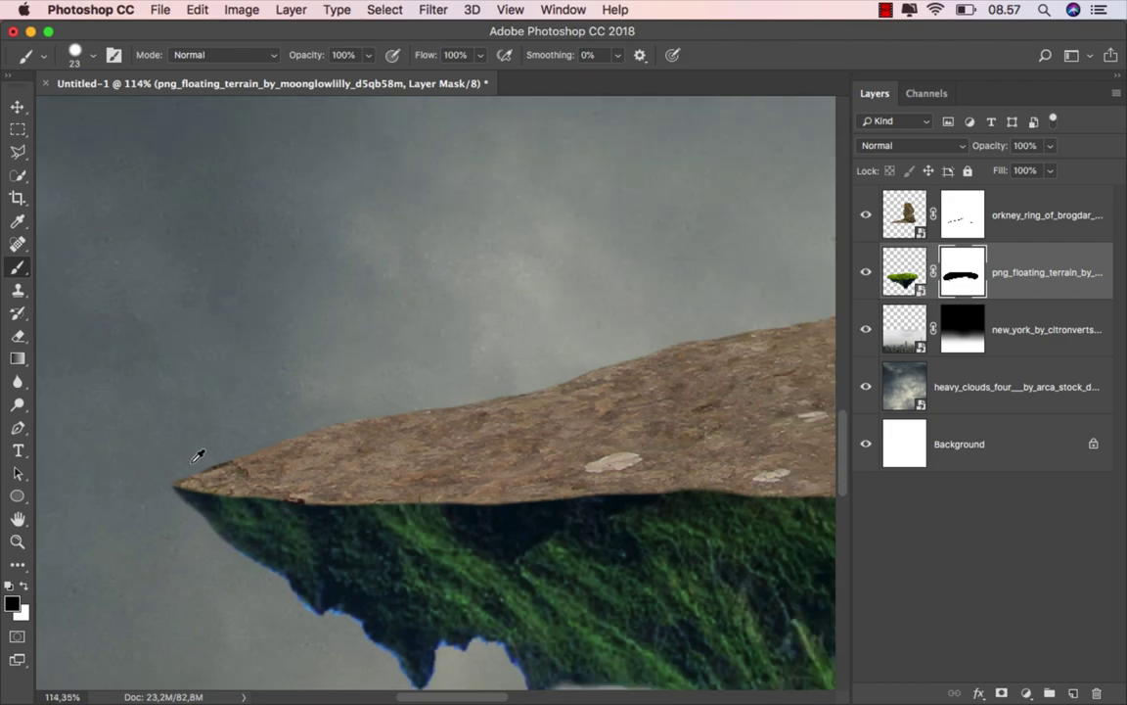
pyautogui.click(944, 227)
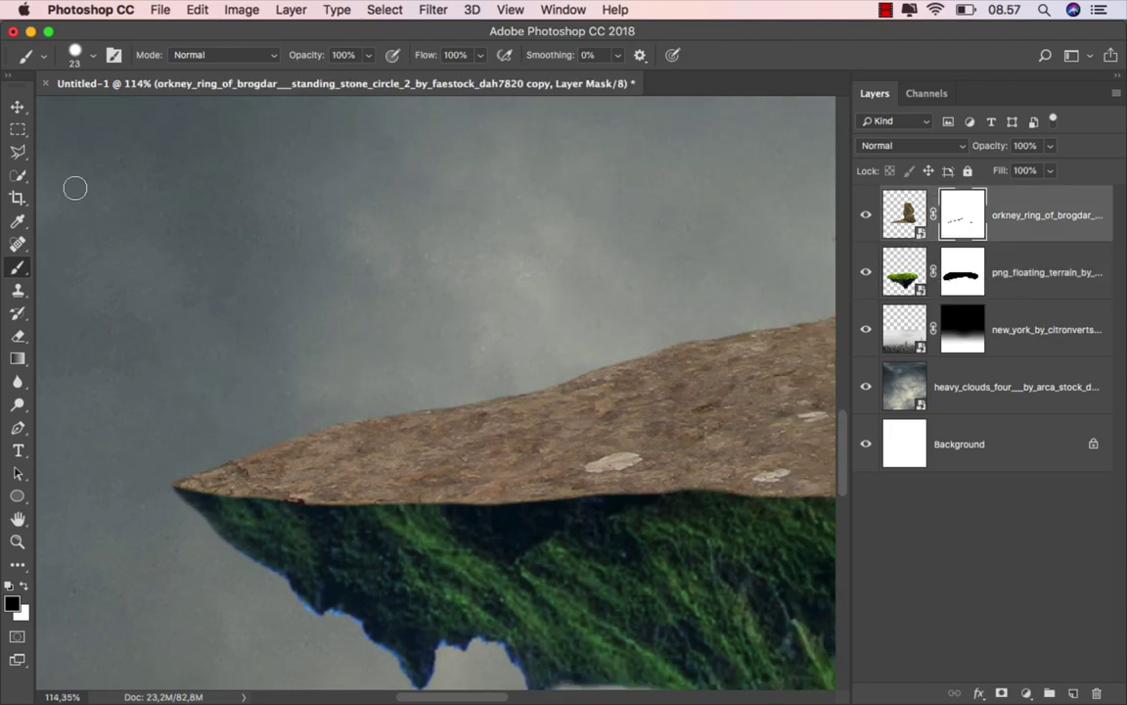
# Fit the composite to the window, target the stone layer, and drag in the gas-masked soldier image.
pyautogui.click(19, 106)
pyautogui.press('super+0')
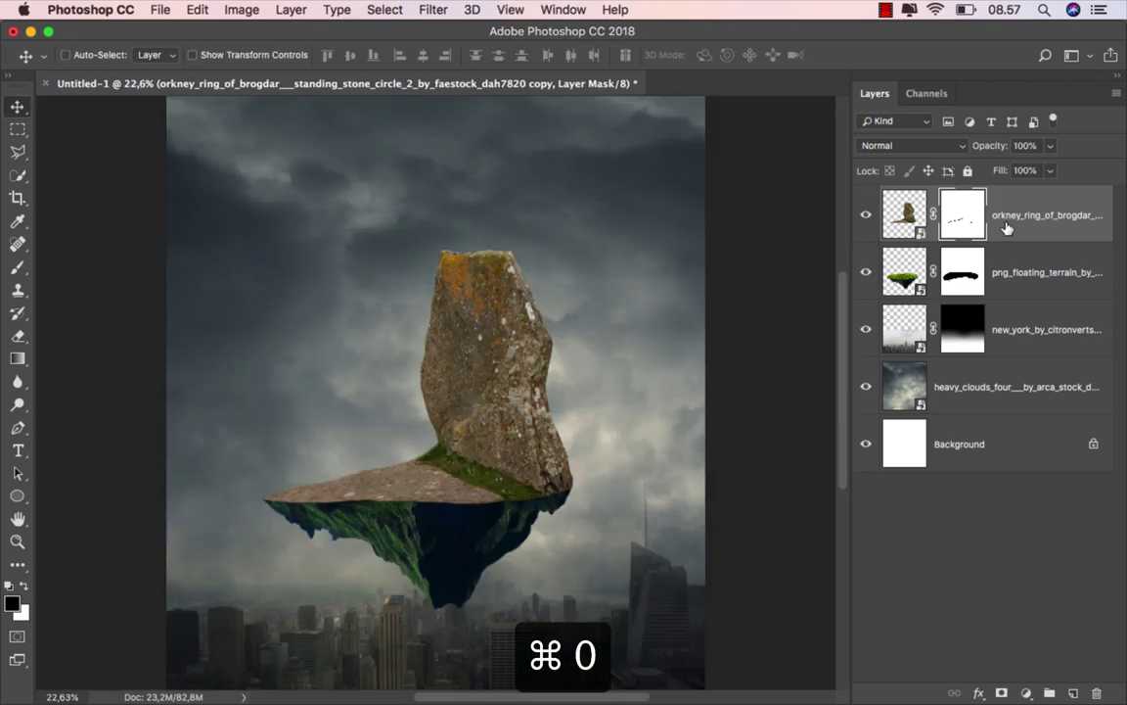
pyautogui.click(902, 215)
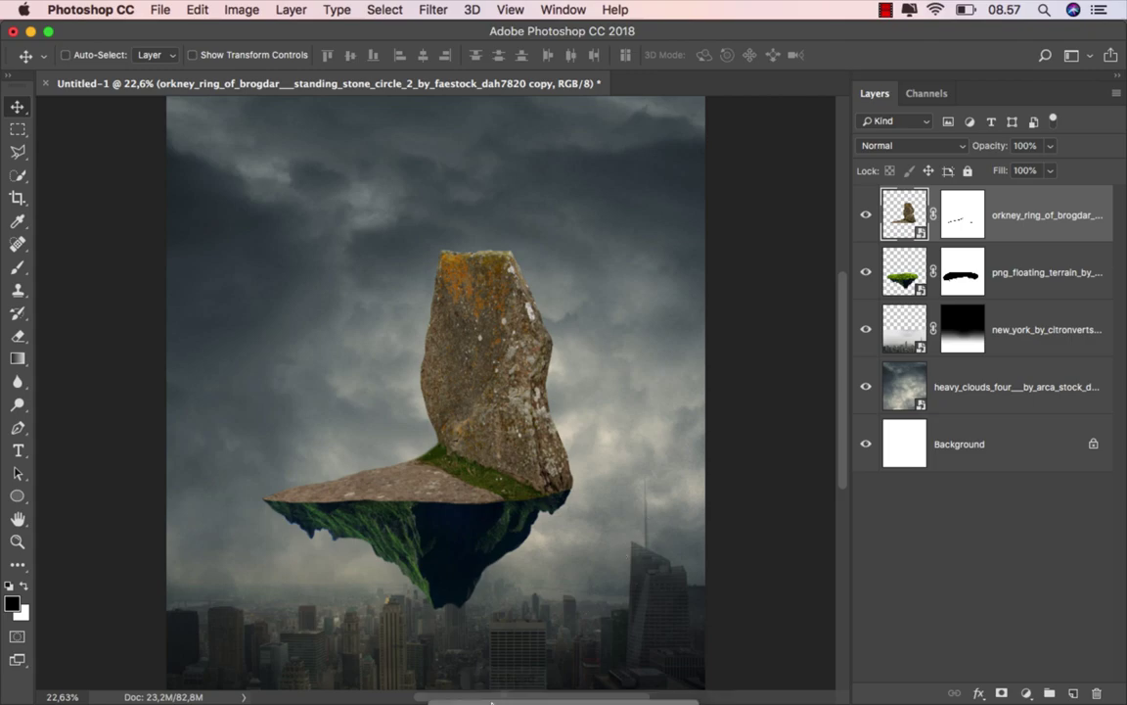
pyautogui.moveTo(467, 685)
pyautogui.click(464, 673)
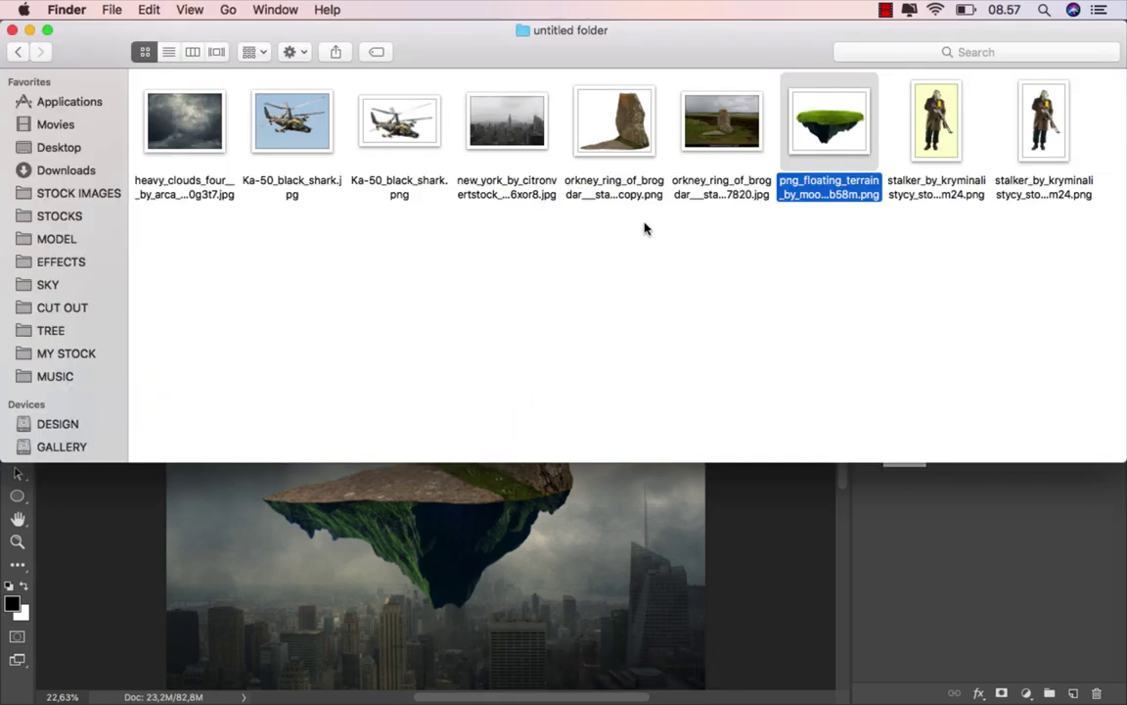
pyautogui.moveTo(1043, 147); pyautogui.dragTo(517, 551)
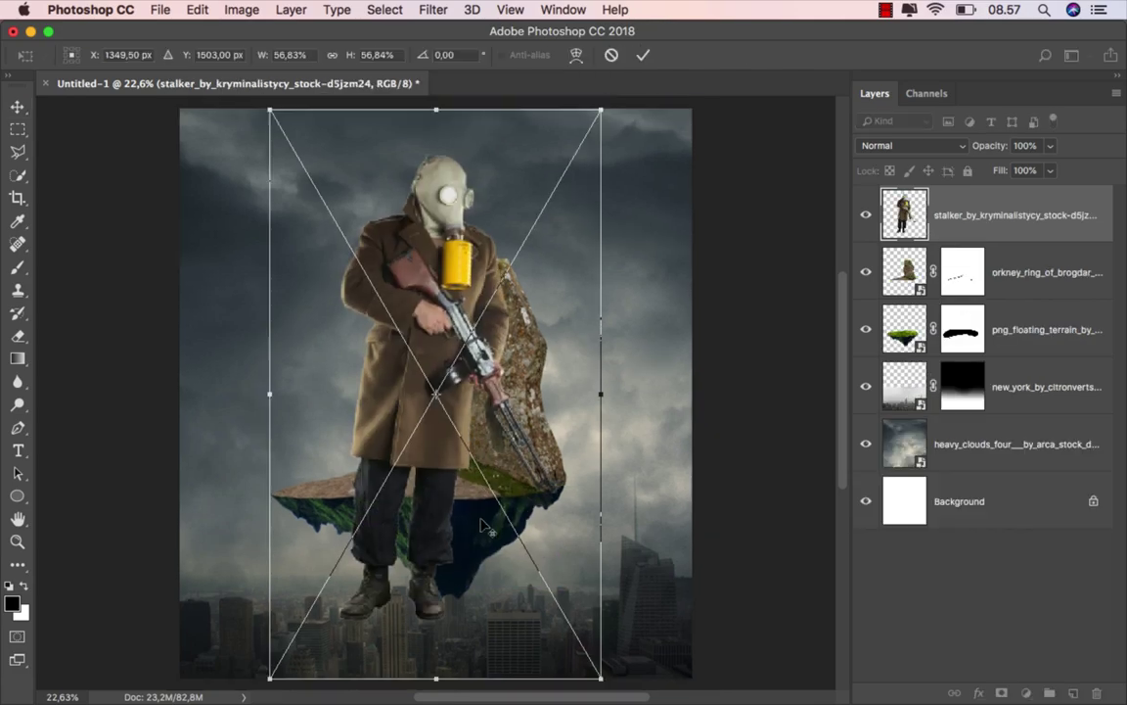
# Scale the placed stalker soldier down to about 32% and commit the transform.
pyautogui.moveTo(581, 150); pyautogui.dragTo(539, 246)
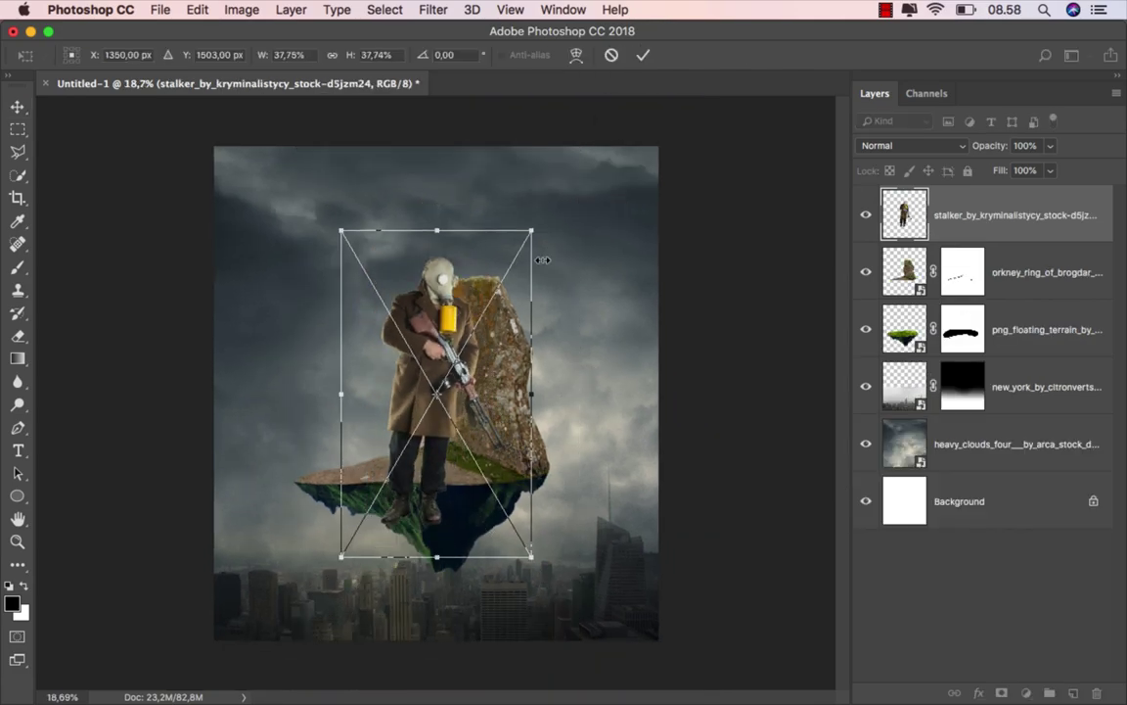
pyautogui.moveTo(499, 333)
pyautogui.mouseDown()
pyautogui.moveTo(517, 281)
pyautogui.moveTo(530, 278)
pyautogui.mouseUp()
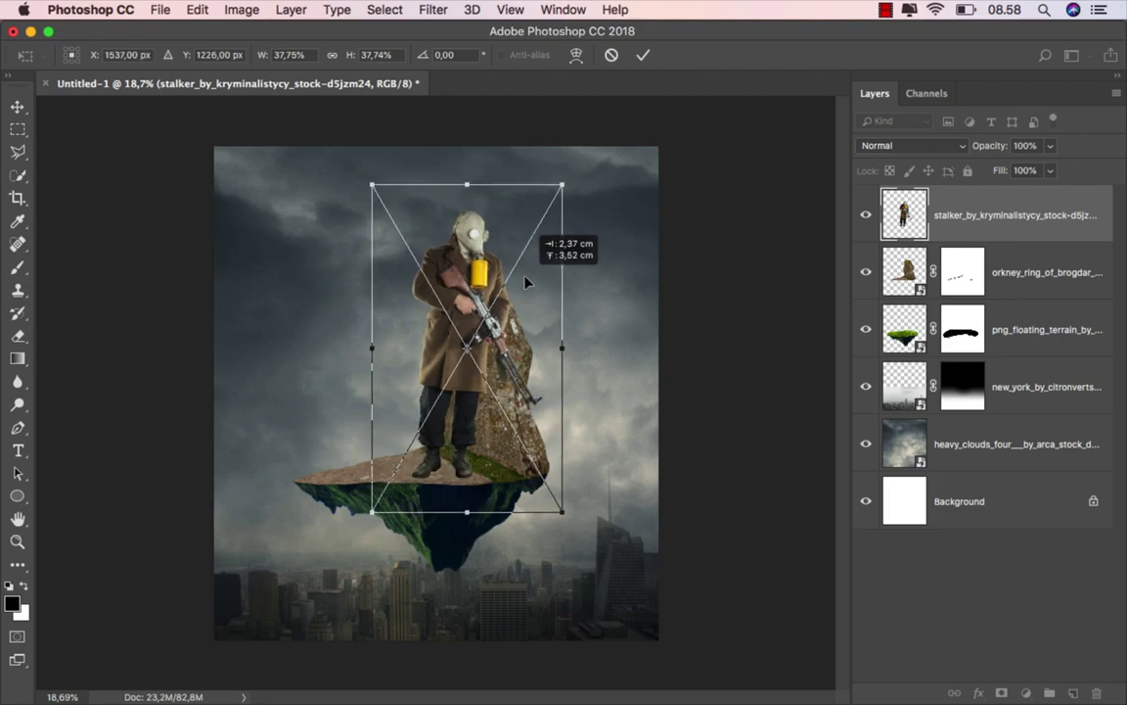
pyautogui.moveTo(564, 186); pyautogui.dragTo(554, 236)
pyautogui.click(642, 54)
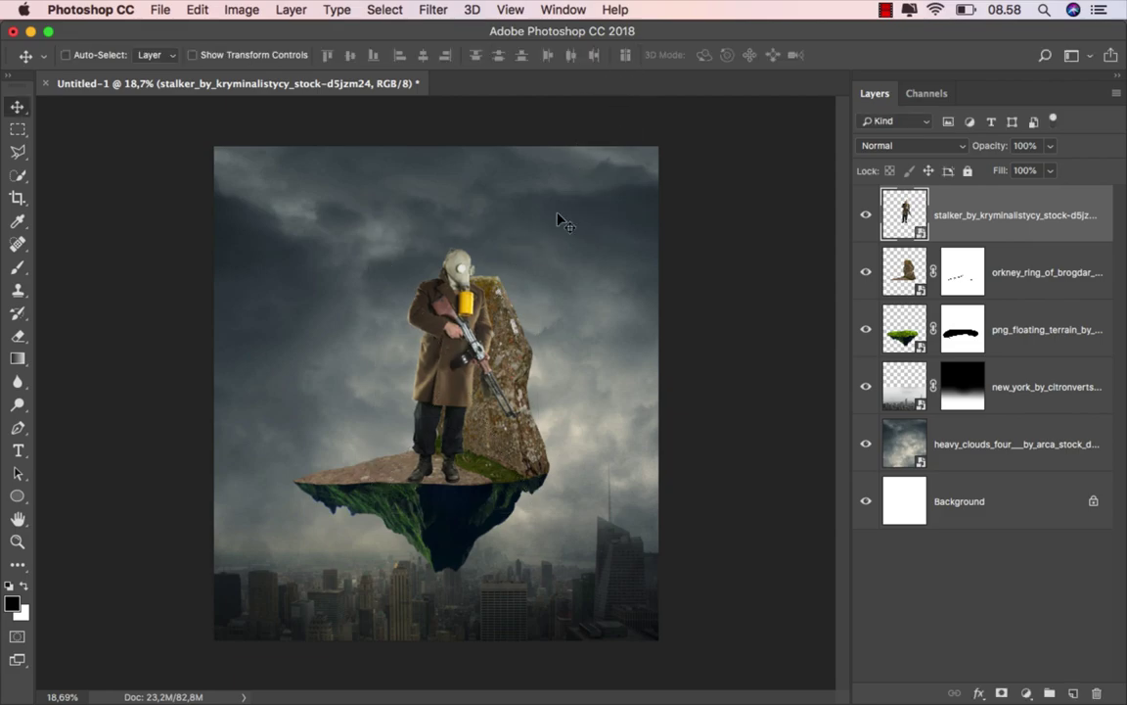
# Move the soldier onto the rock slab and scale him down slightly more.
pyautogui.scroll(1, 466, 403)
pyautogui.moveTo(423, 368); pyautogui.dragTo(468, 407)
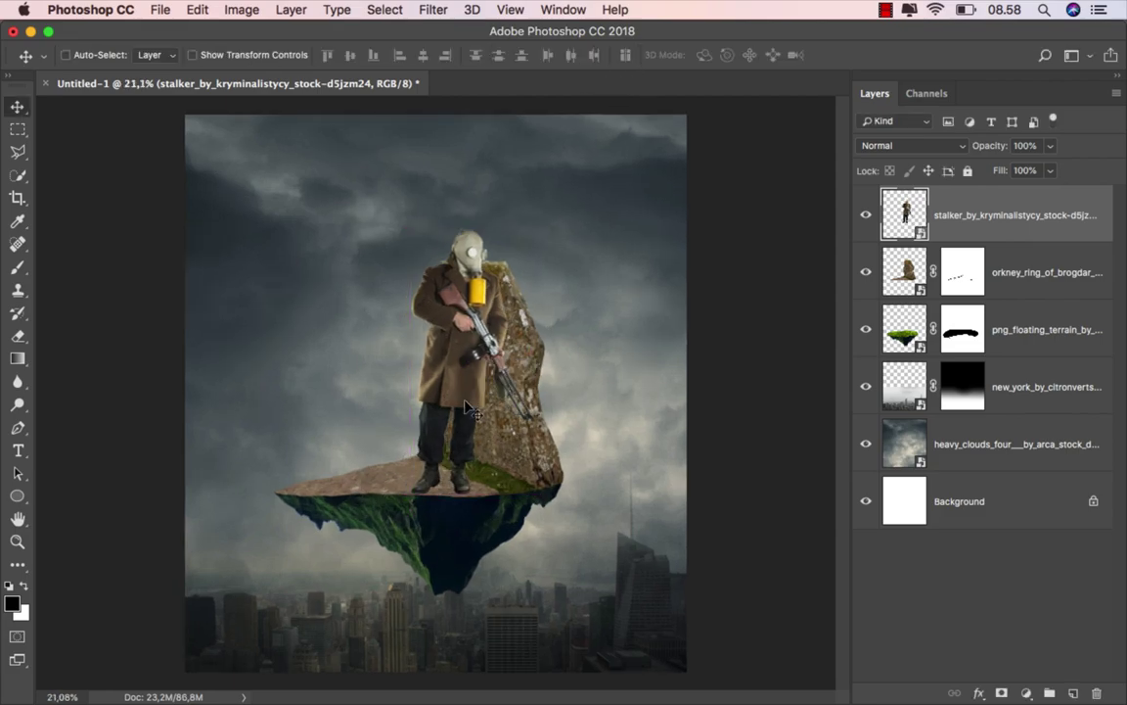
pyautogui.hotkey('ctrl', 't')
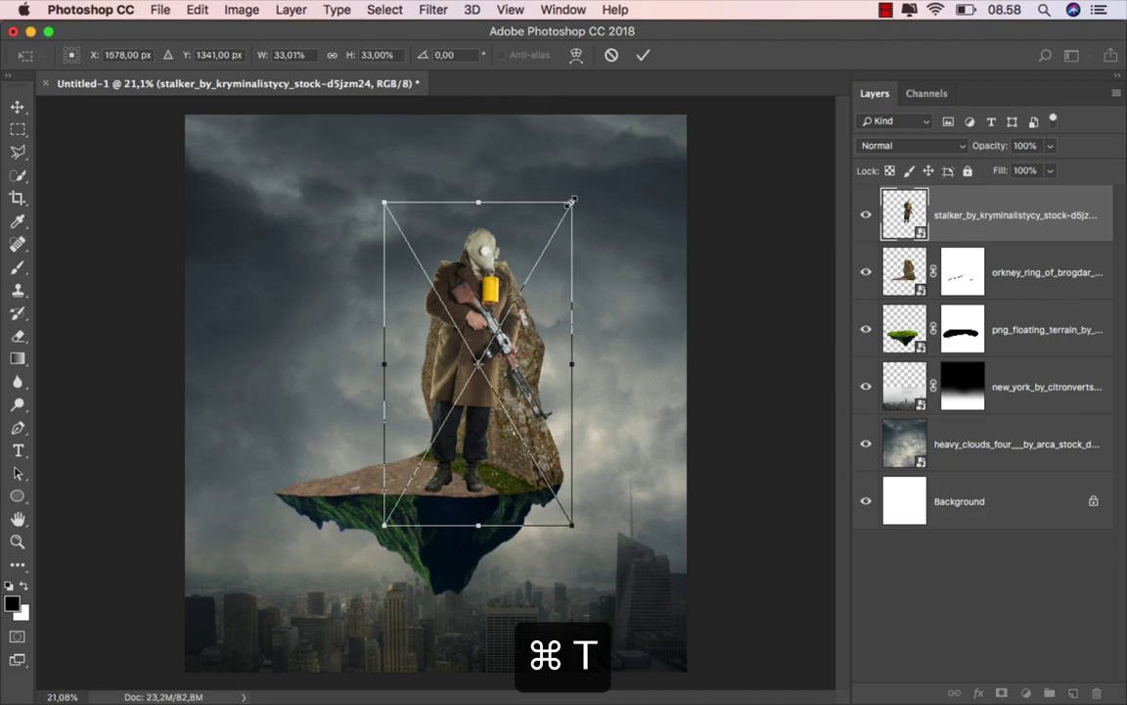
pyautogui.moveTo(573, 201); pyautogui.dragTo(567, 210)
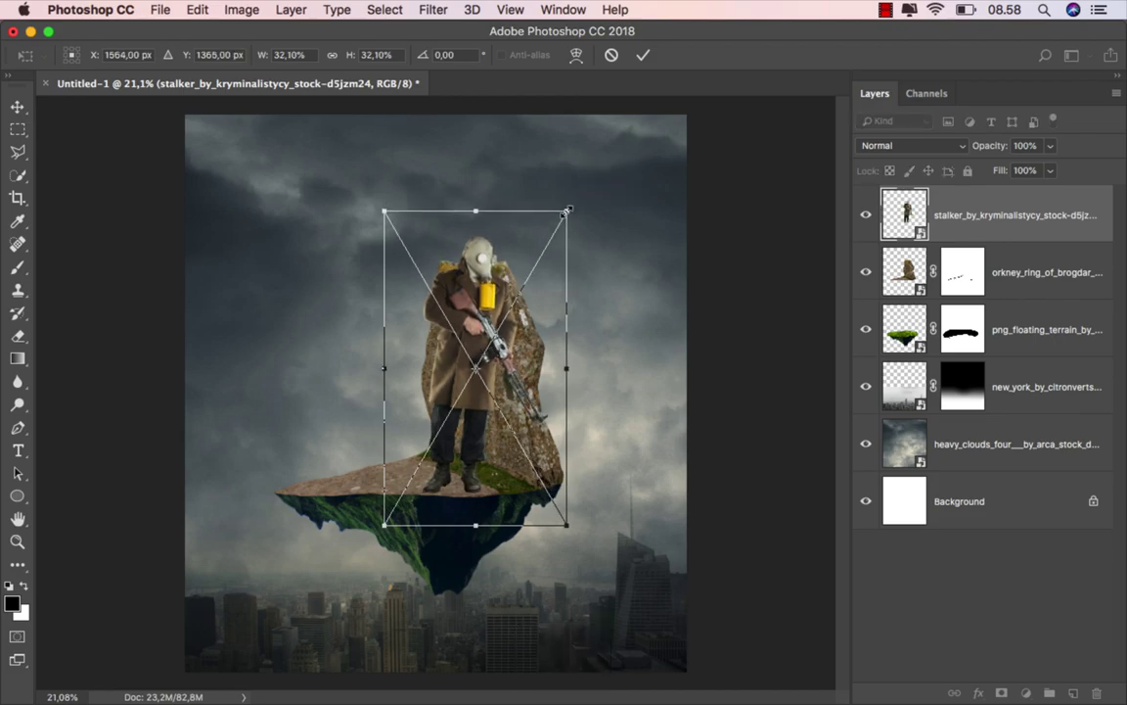
pyautogui.press('Return')
# Nudge the soldier, stone and island layers slightly upward together.
pyautogui.scroll(-1, 473, 348)
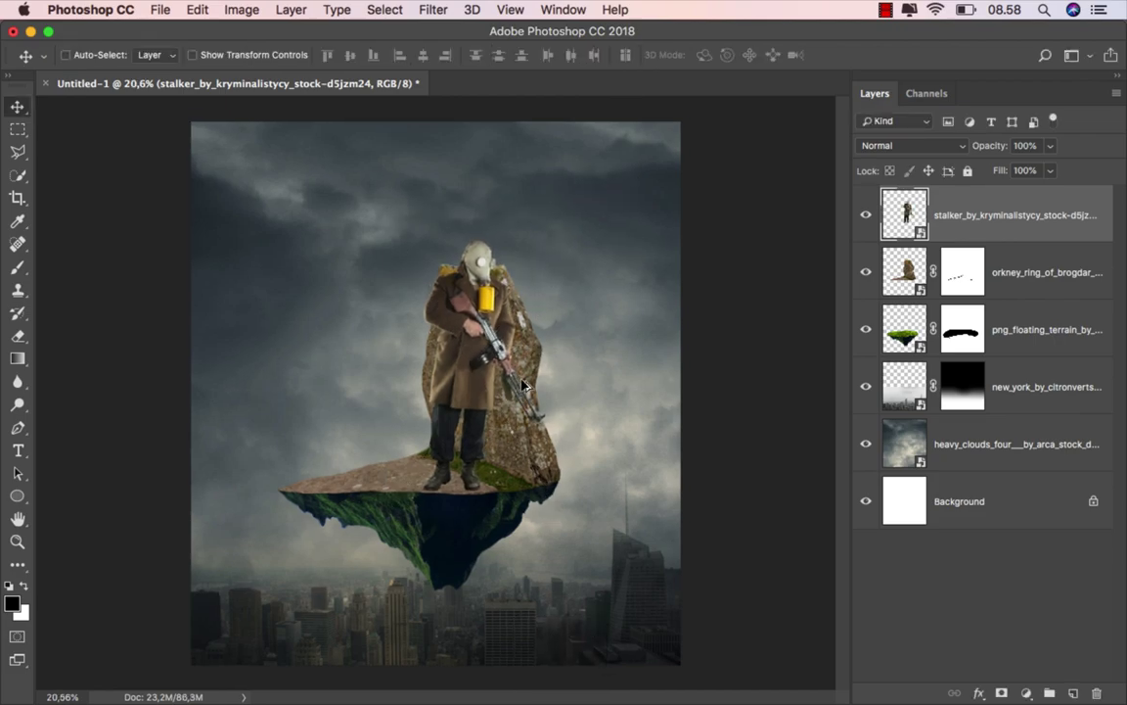
pyautogui.keyDown('shift'); pyautogui.click(1035, 332); pyautogui.keyUp('shift')
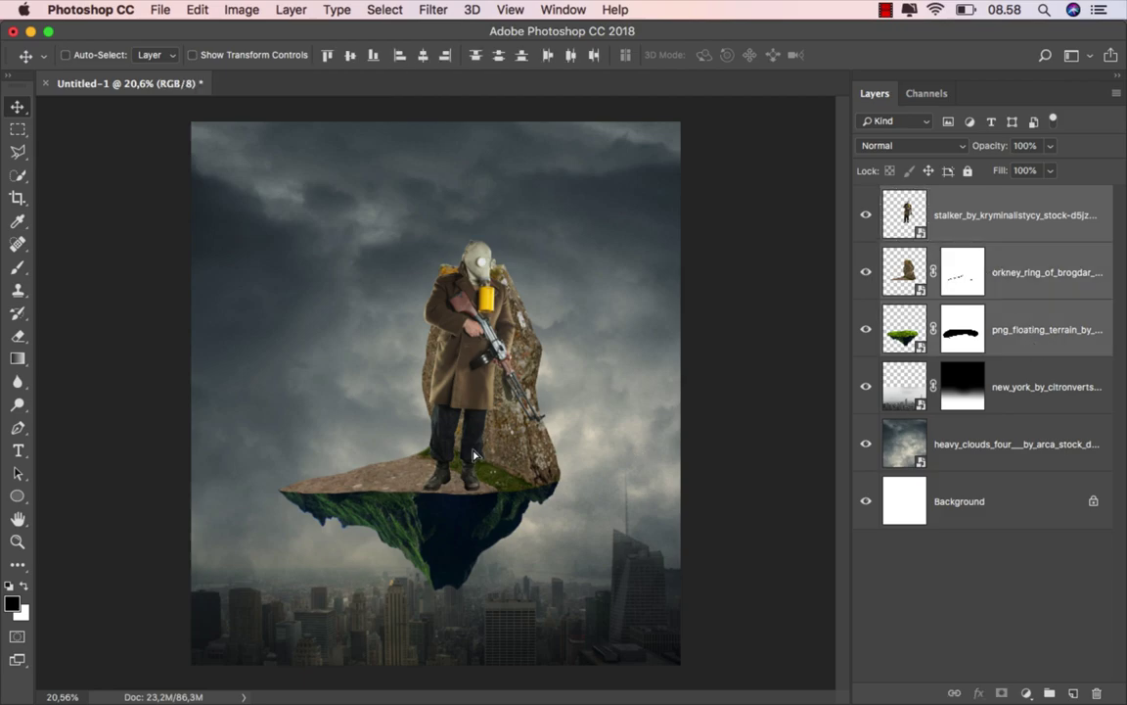
pyautogui.moveTo(474, 455); pyautogui.dragTo(471, 435)
pyautogui.scroll(-1, 467, 460)
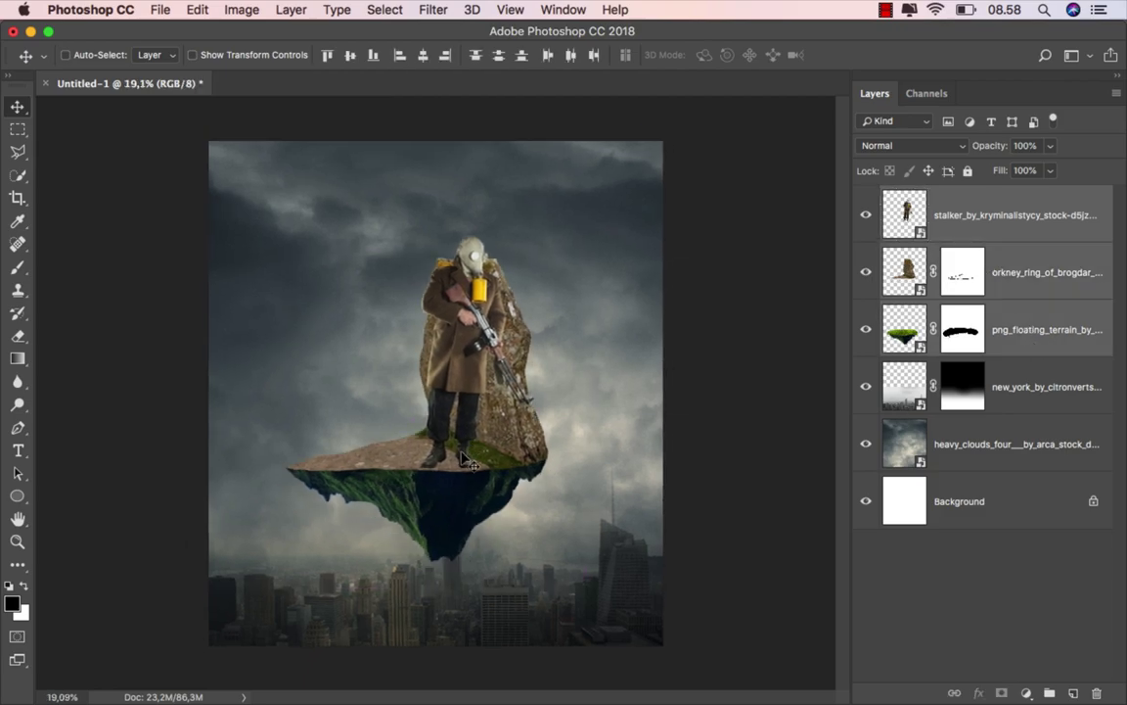
pyautogui.click(981, 217)
pyautogui.moveTo(450, 696)
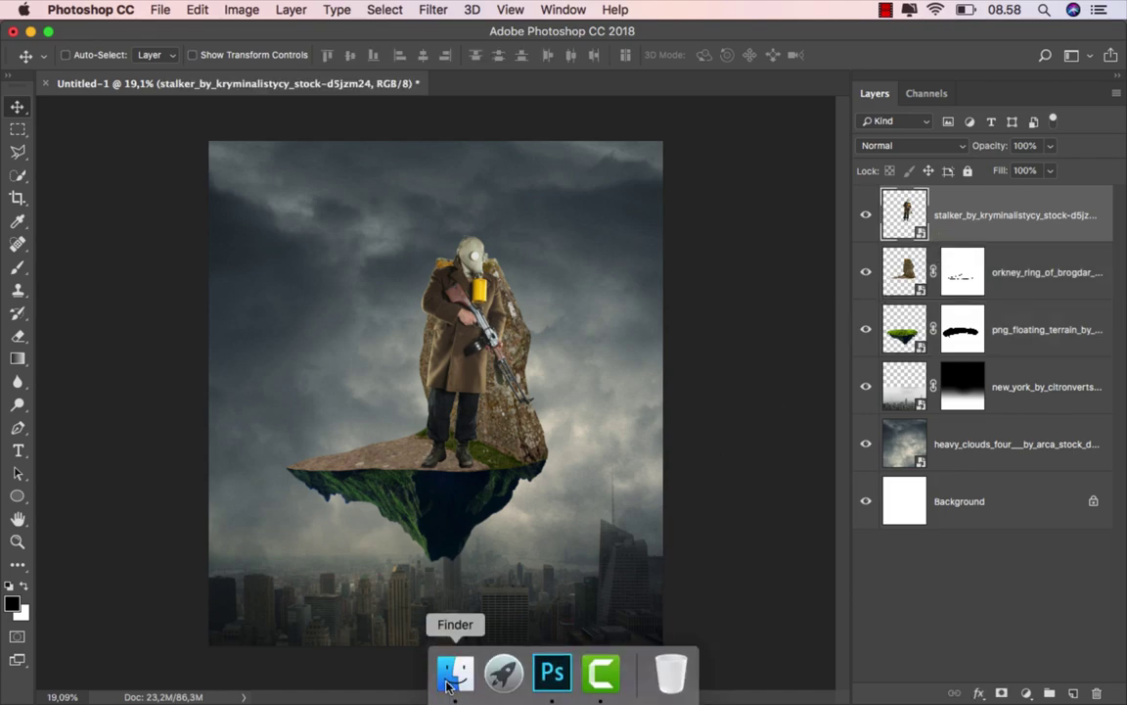
# Place the Ka-50_black_shark helicopter at about quarter size, left of the soldier.
pyautogui.click(452, 673)
pyautogui.moveTo(382, 151)
pyautogui.mouseDown()
pyautogui.moveTo(354, 515)
pyautogui.moveTo(295, 264)
pyautogui.mouseUp()
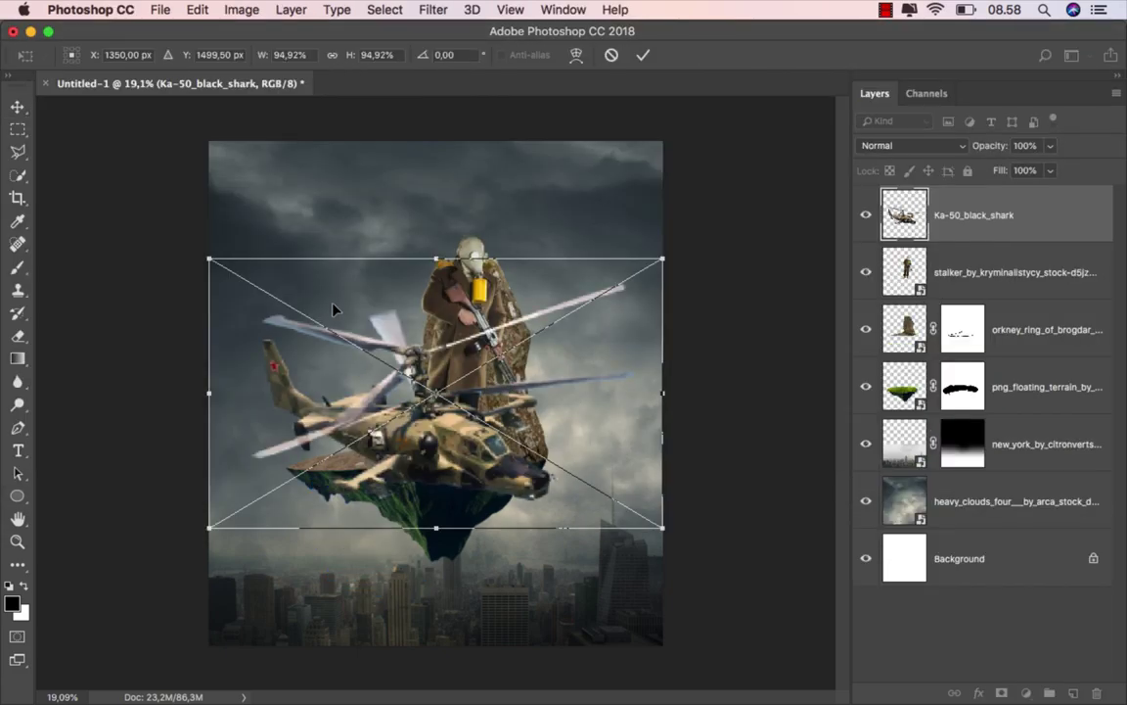
pyautogui.moveTo(666, 259); pyautogui.dragTo(499, 357)
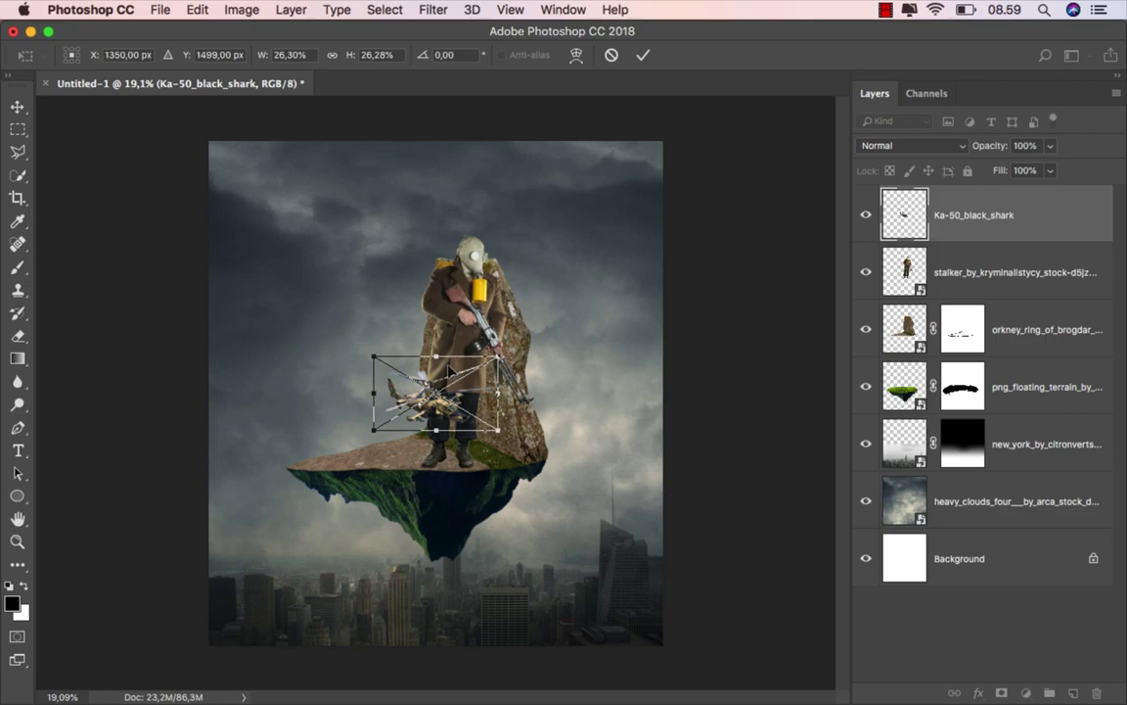
pyautogui.moveTo(449, 371); pyautogui.dragTo(345, 339)
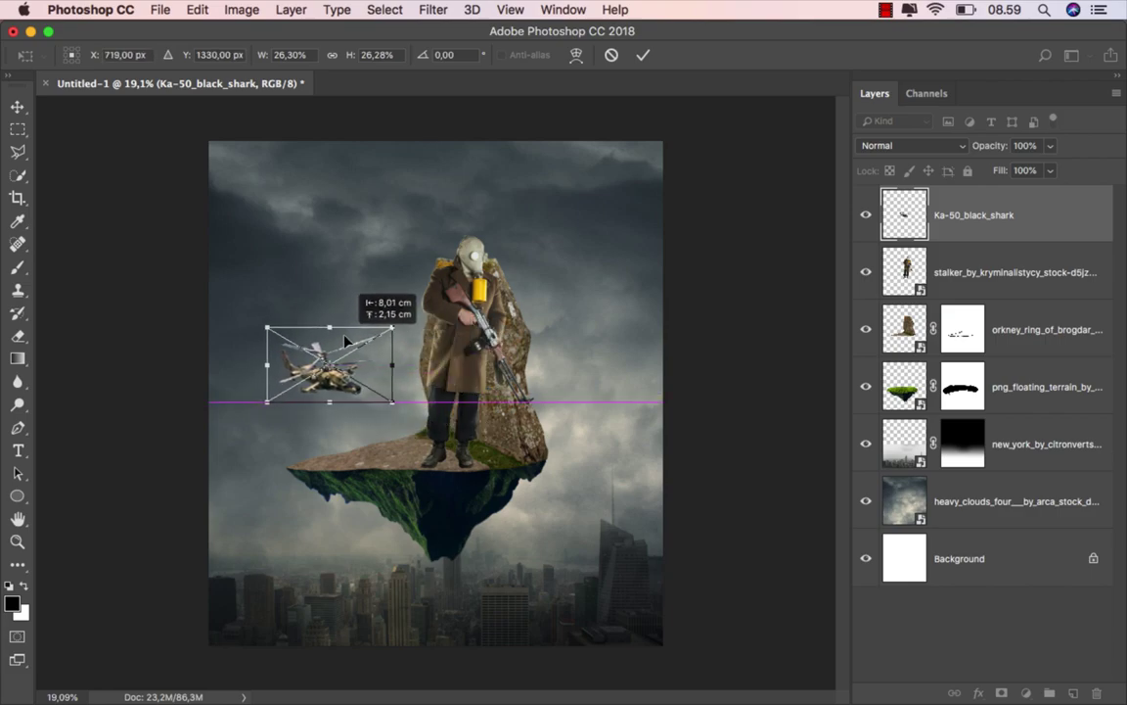
pyautogui.moveTo(392, 328); pyautogui.dragTo(398, 321)
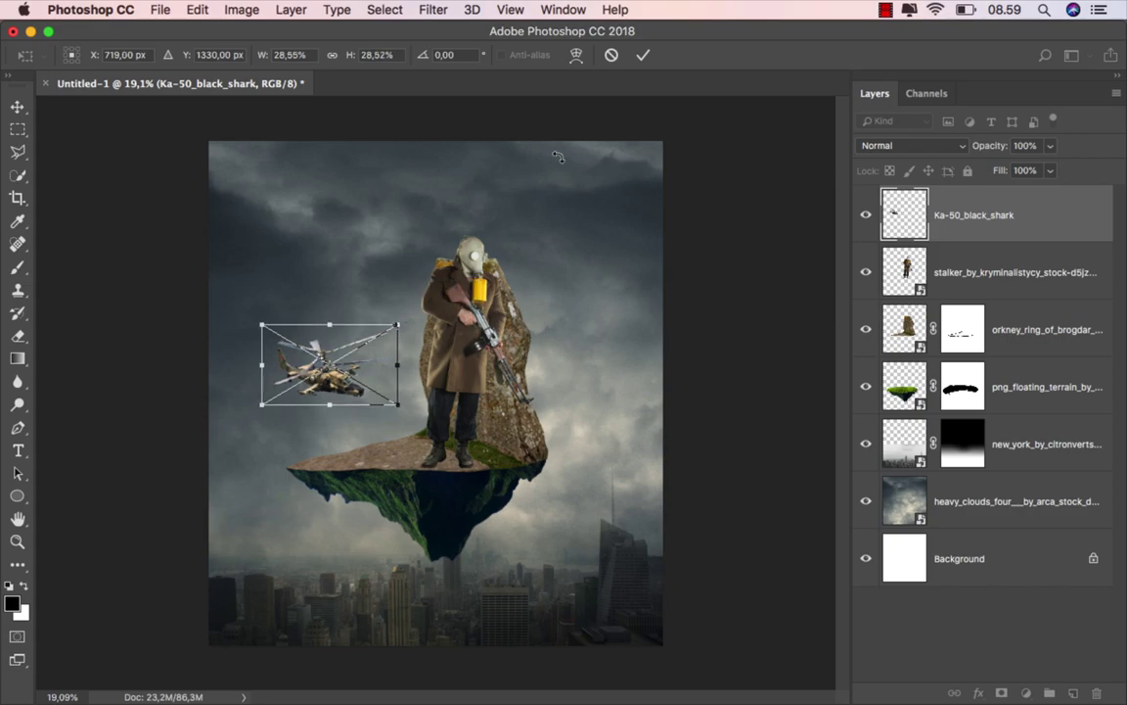
pyautogui.press('Return')
pyautogui.moveTo(325, 364); pyautogui.dragTo(333, 364)
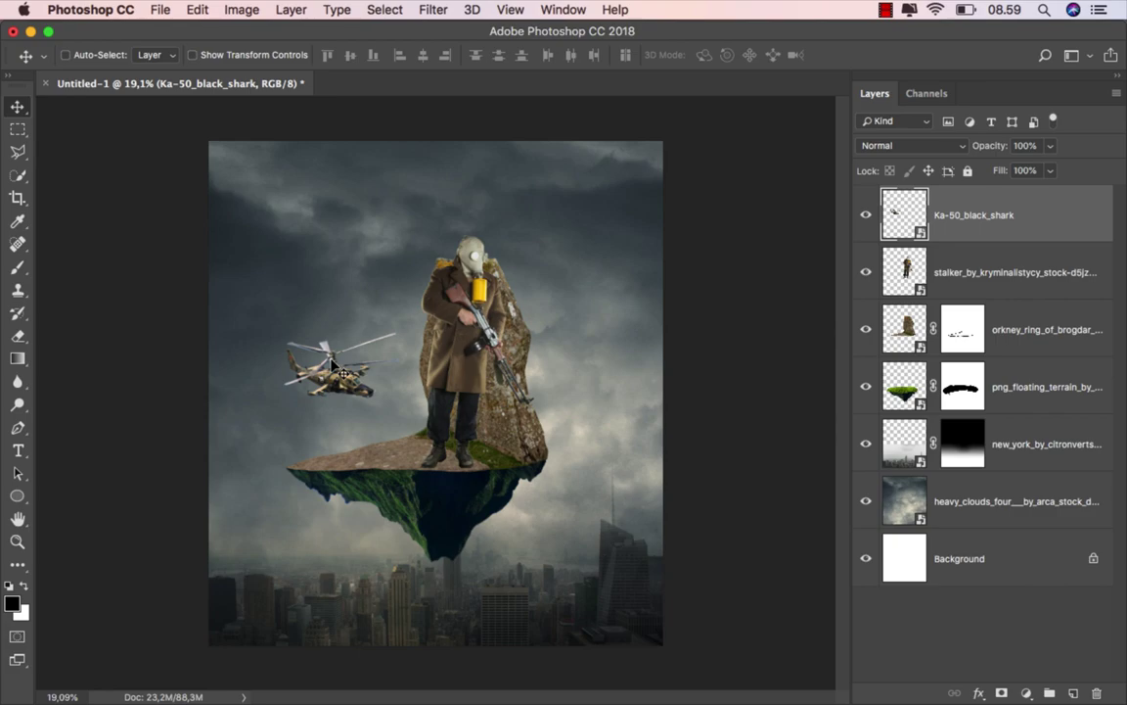
# Duplicate the helicopter, flip the copy horizontally, shrink it and place it below the island.
pyautogui.hotkey('ctrl', 'j')
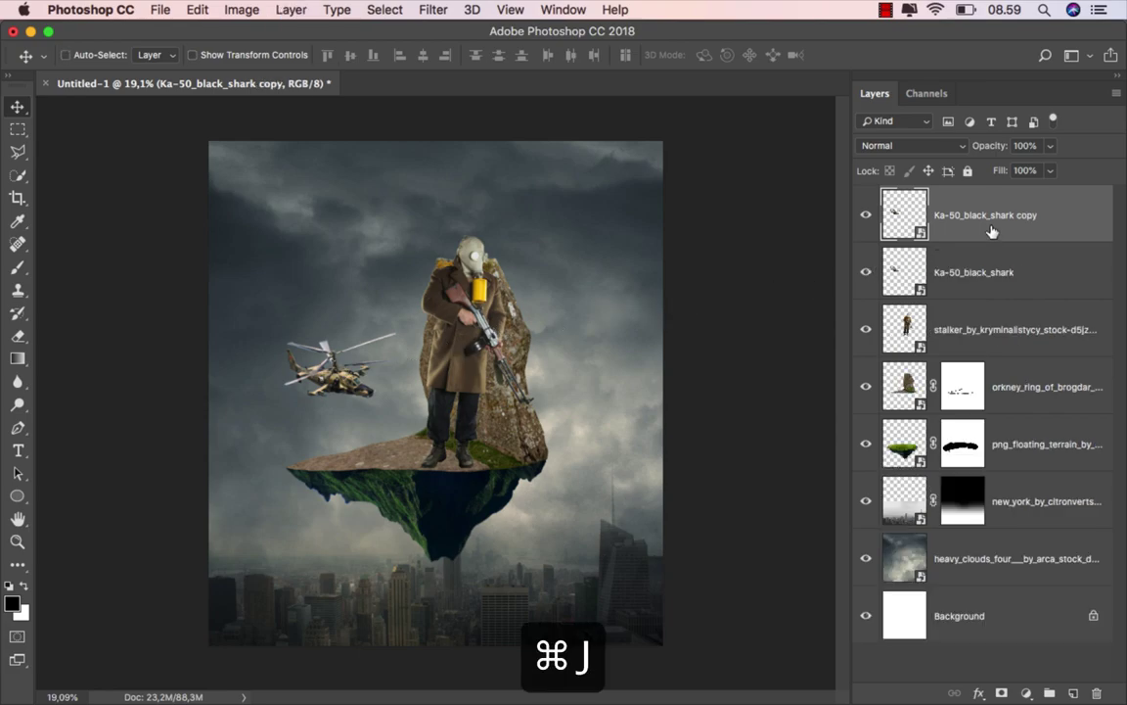
pyautogui.moveTo(377, 370); pyautogui.dragTo(587, 522)
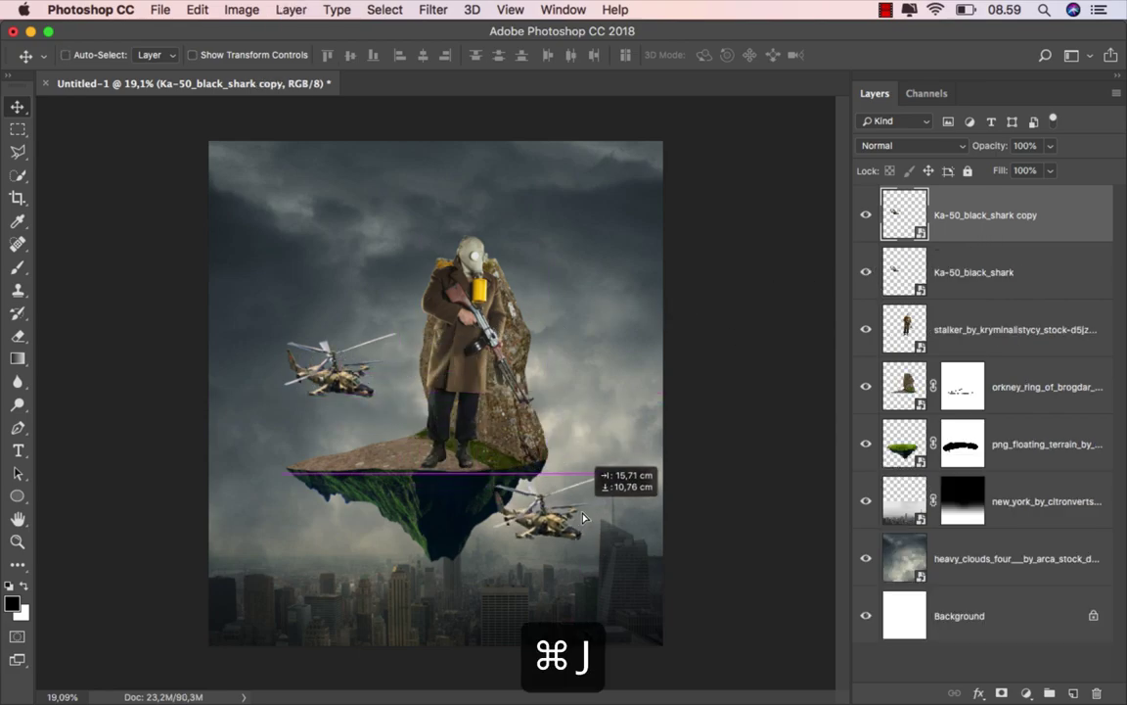
pyautogui.hotkey('ctrl', 't')
pyautogui.rightClick(570, 489)
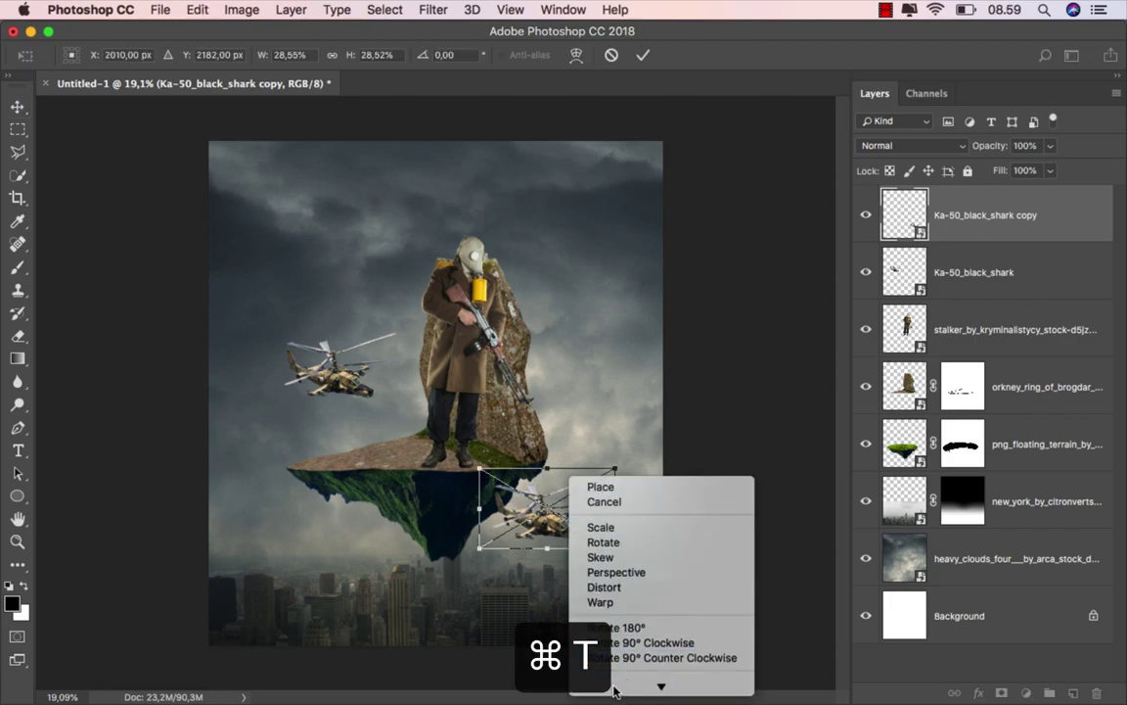
pyautogui.click(624, 673)
pyautogui.moveTo(611, 468); pyautogui.dragTo(580, 493)
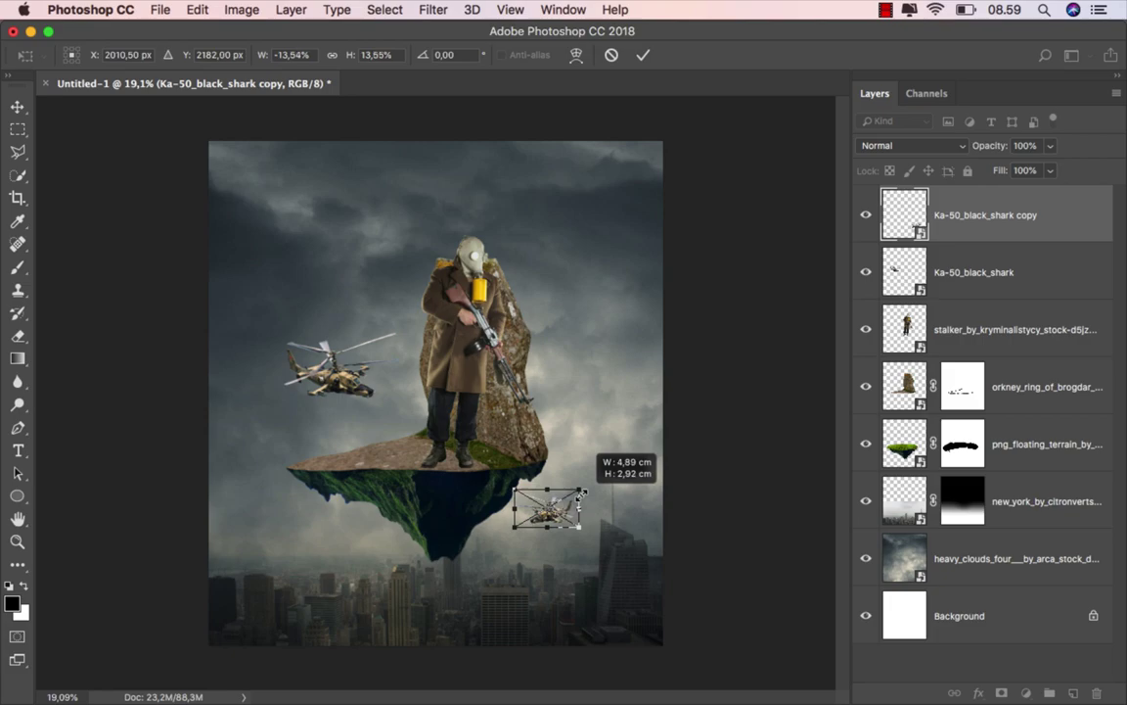
pyautogui.click(642, 56)
pyautogui.scroll(1, 504, 464)
pyautogui.scroll(1, 504, 464)
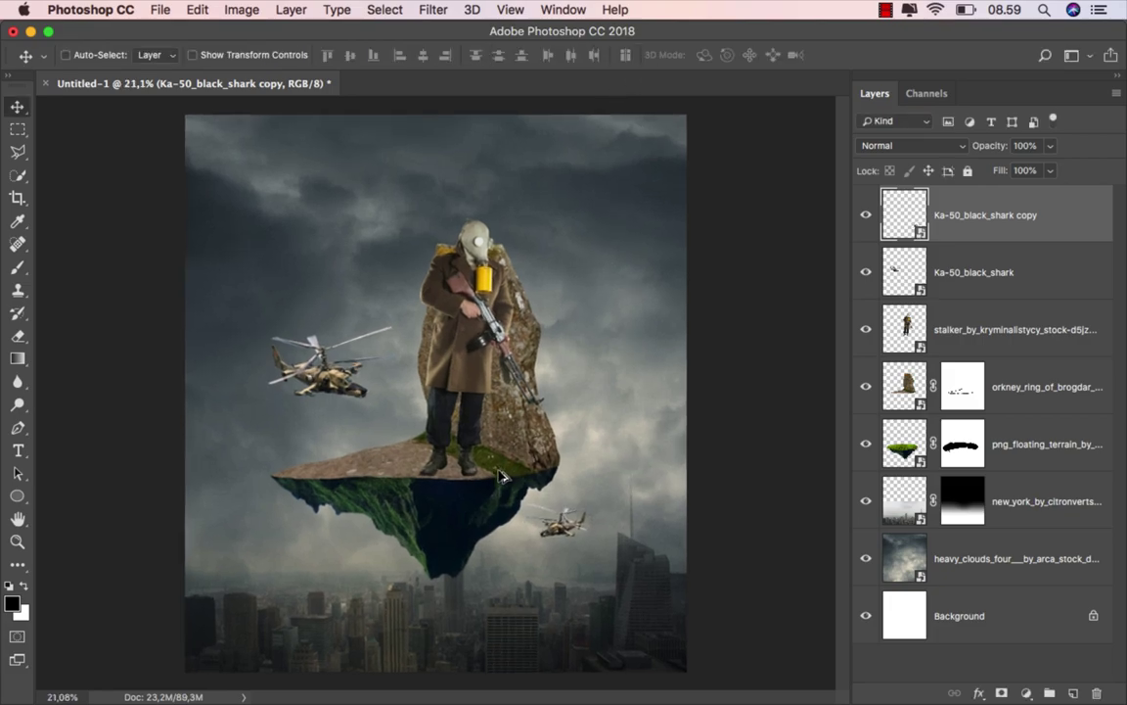
pyautogui.scroll(1, 504, 464)
pyautogui.moveTo(559, 523); pyautogui.dragTo(577, 545)
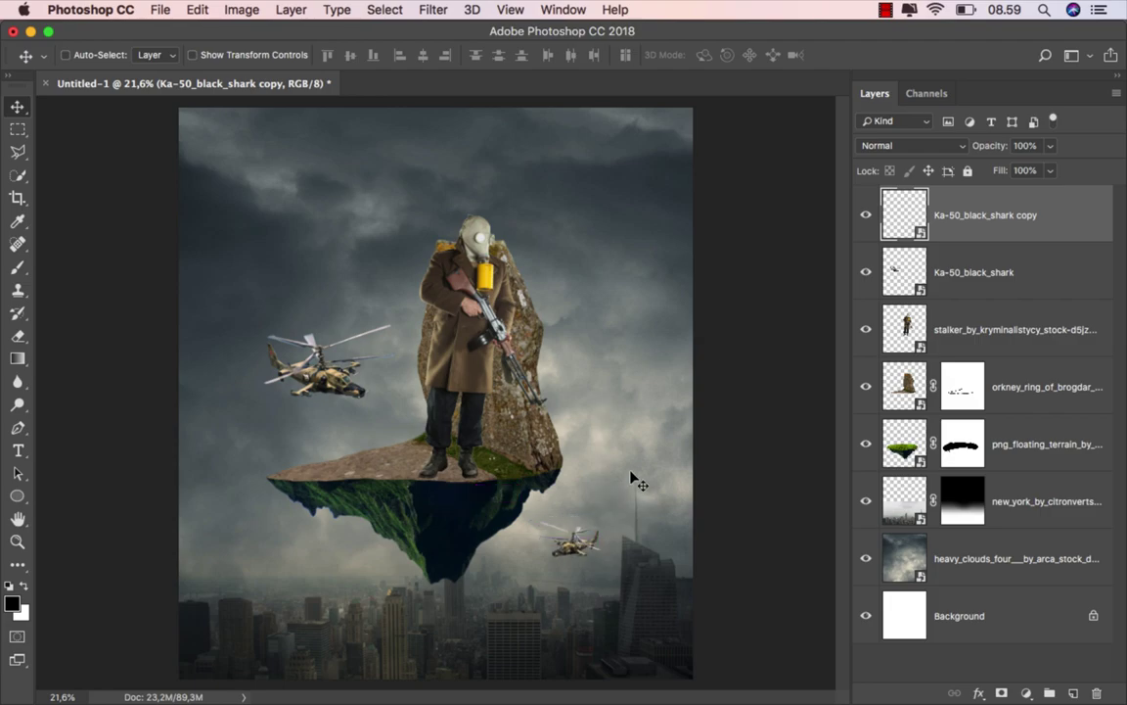
# Apply a 3-pixel Gaussian Blur to the heavy_clouds sky layer.
pyautogui.click(998, 560)
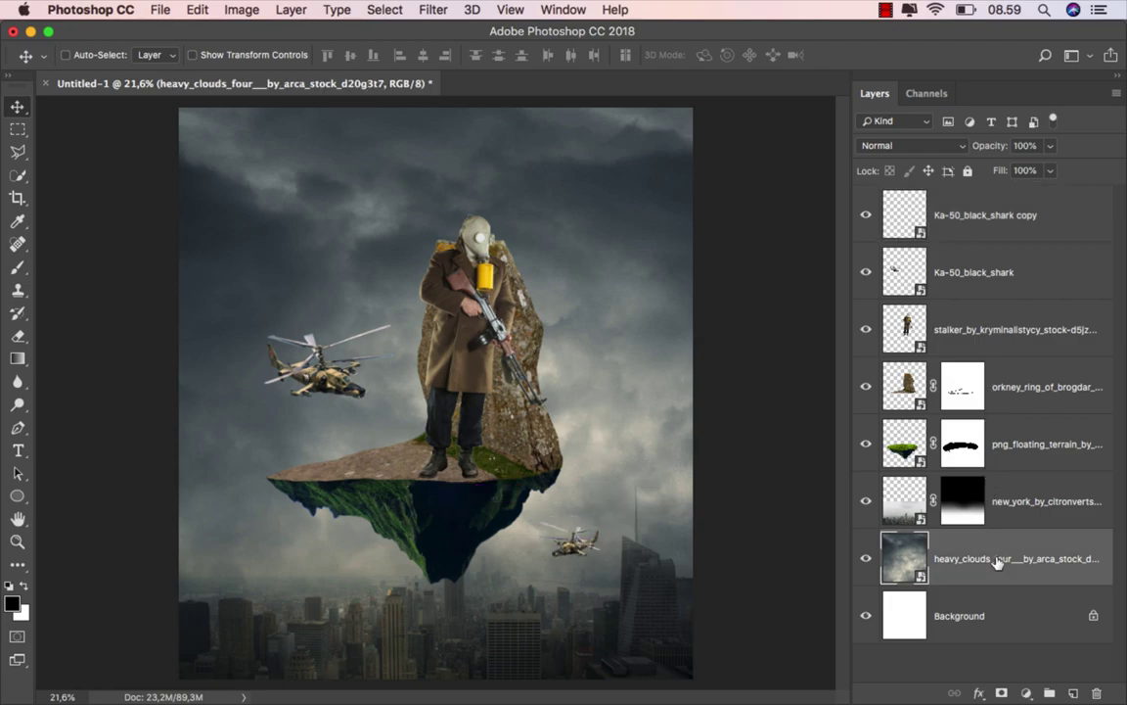
pyautogui.click(432, 10)
pyautogui.moveTo(442, 235)
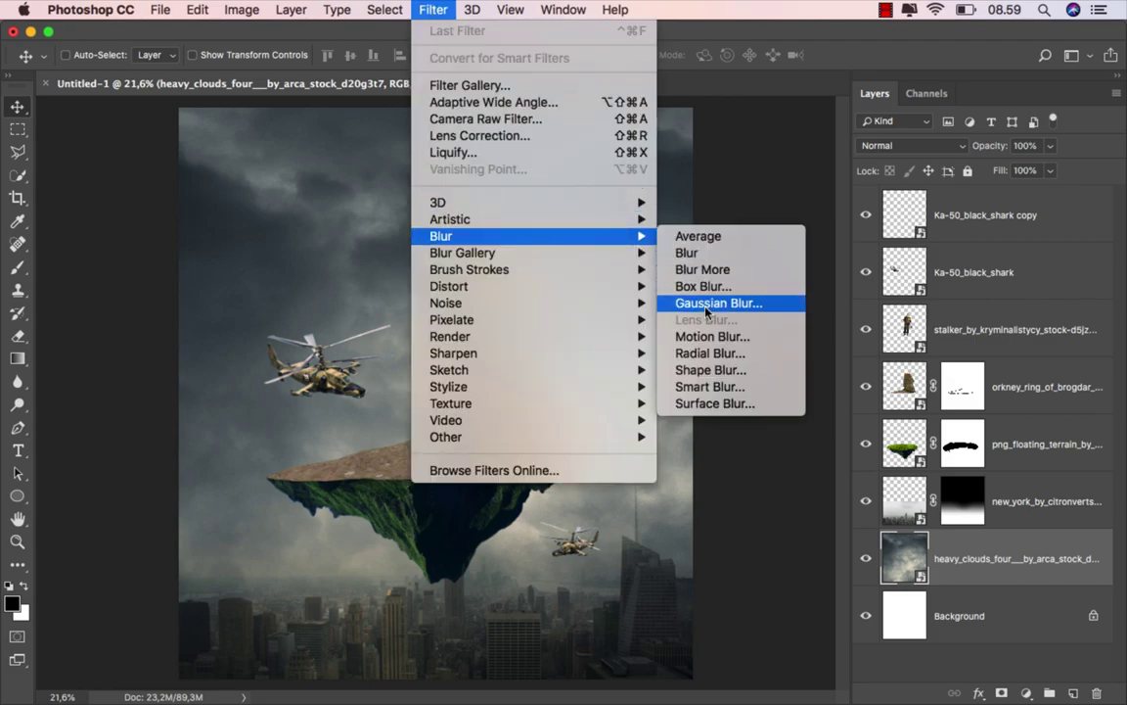
pyautogui.click(706, 306)
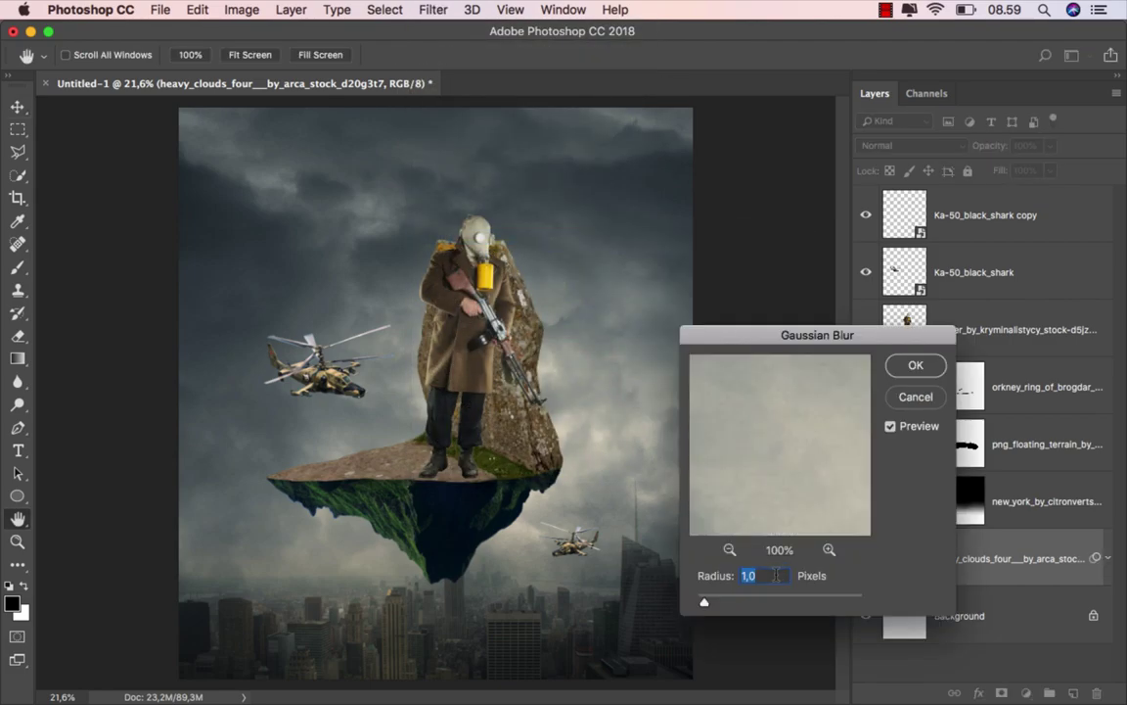
pyautogui.write('3')
pyautogui.click(900, 365)
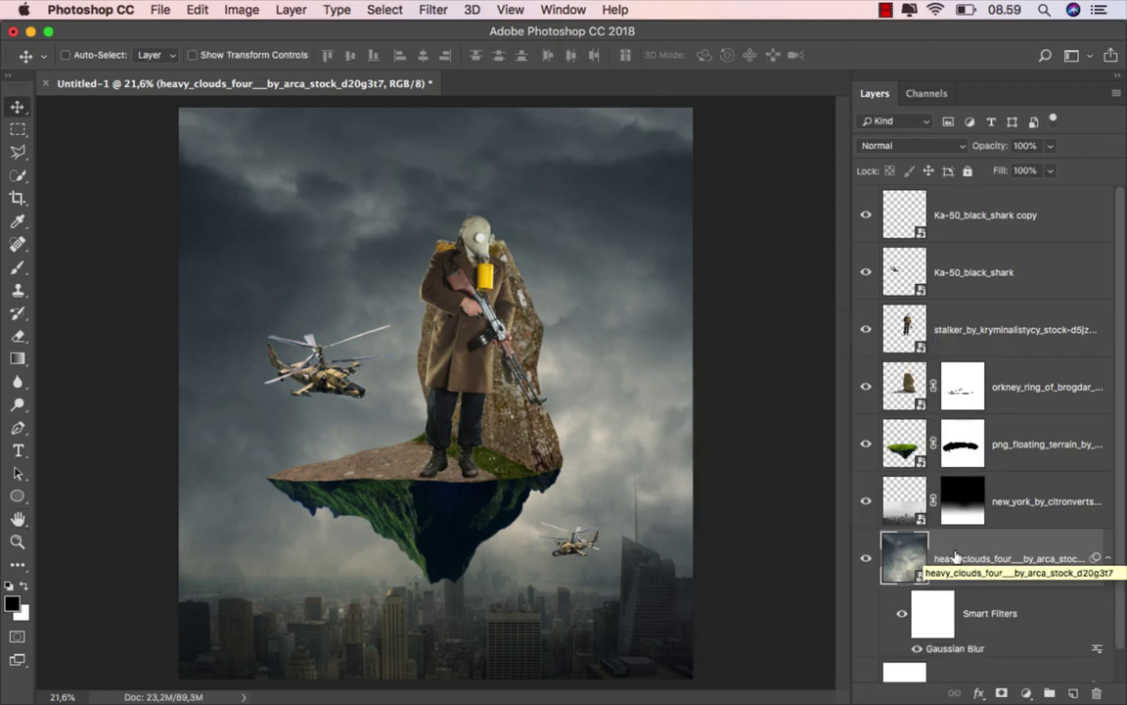
# Add a Hue/Saturation adjustment clipped to the terrain with saturation at -100.
pyautogui.click(956, 443)
pyautogui.click(867, 446)
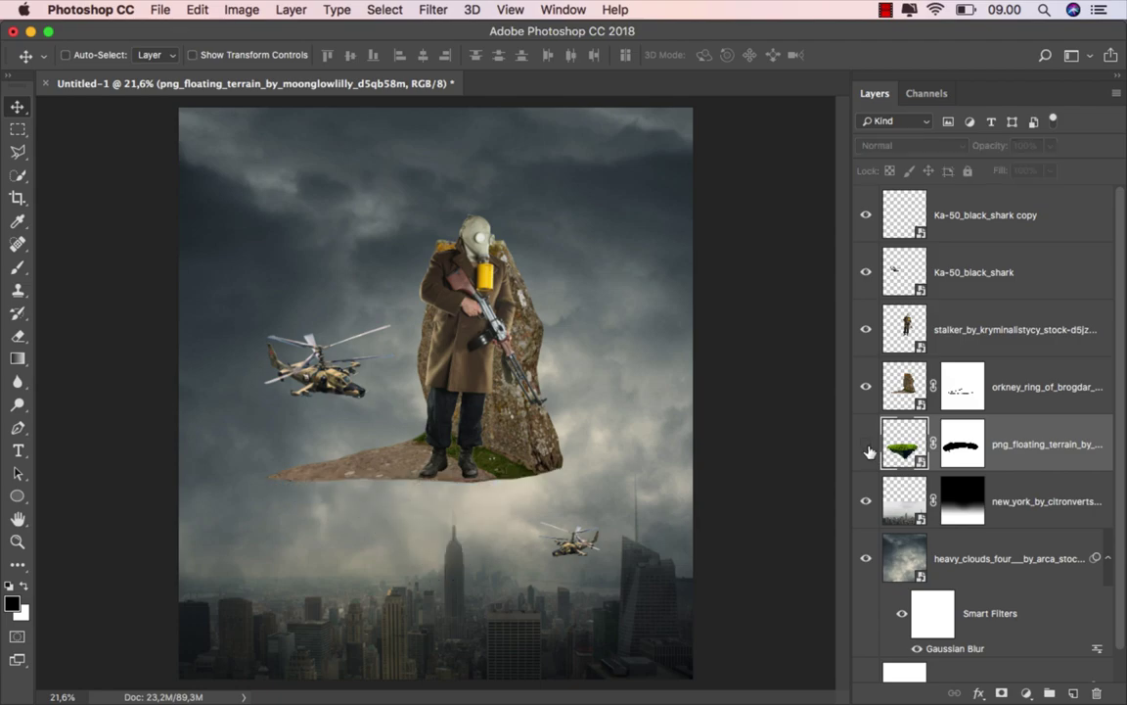
pyautogui.click(866, 446)
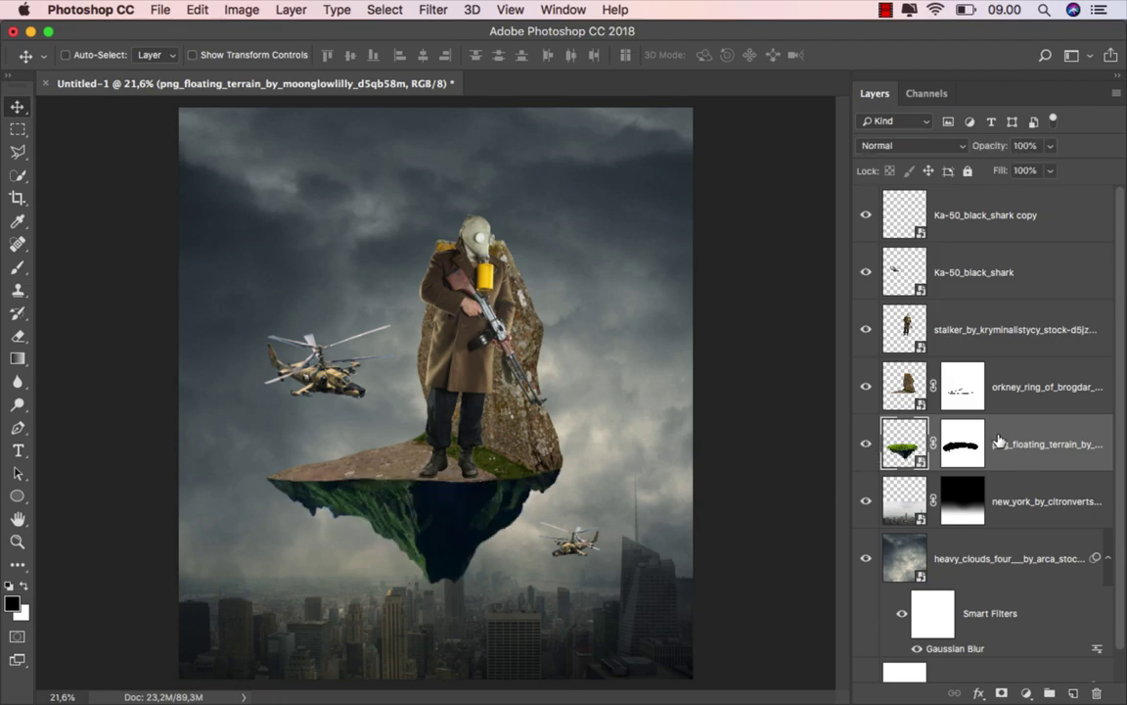
pyautogui.click(1027, 693)
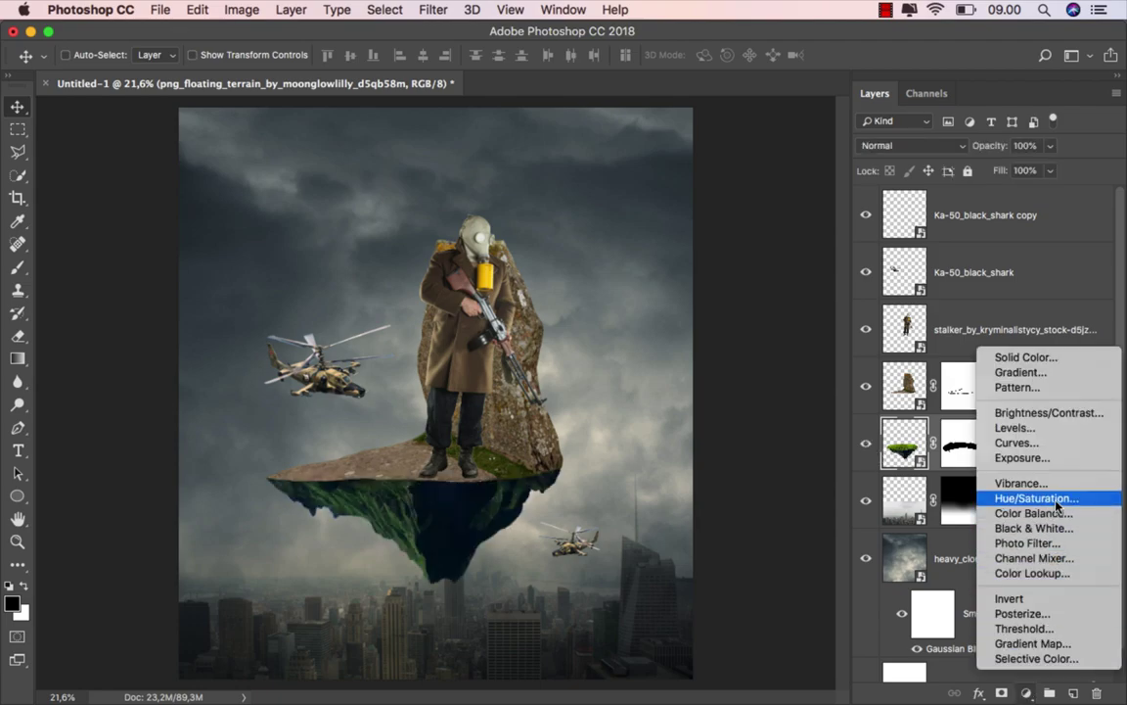
pyautogui.click(1017, 488)
pyautogui.click(717, 643)
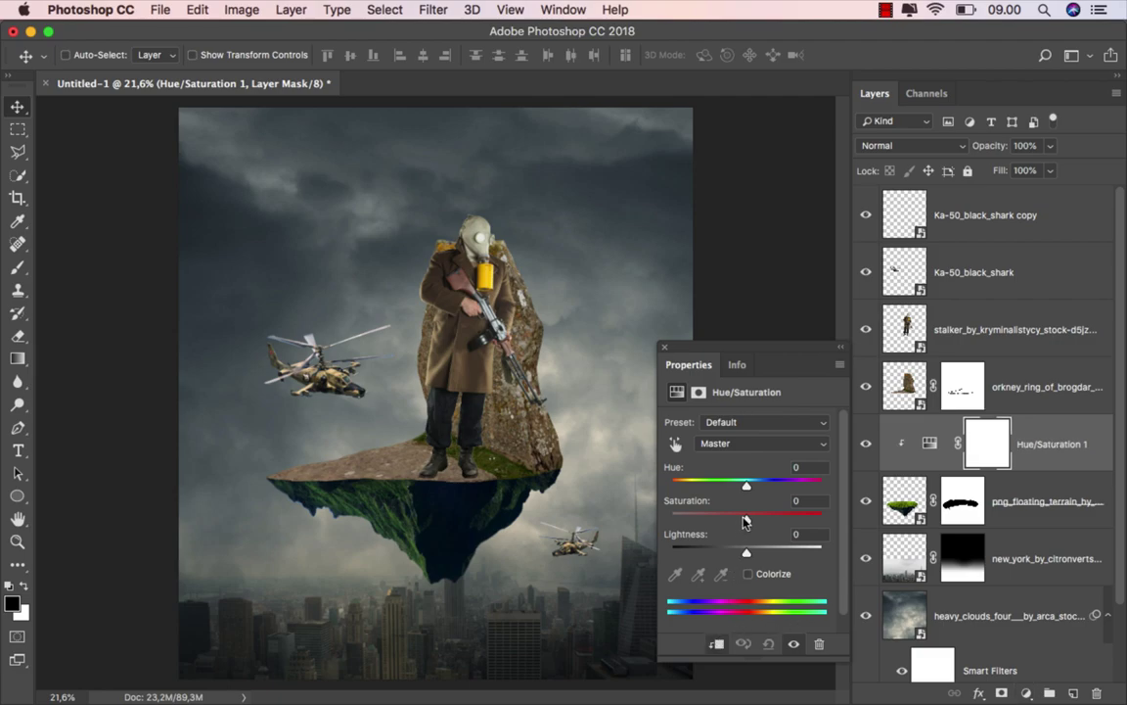
pyautogui.moveTo(744, 522); pyautogui.dragTo(665, 521)
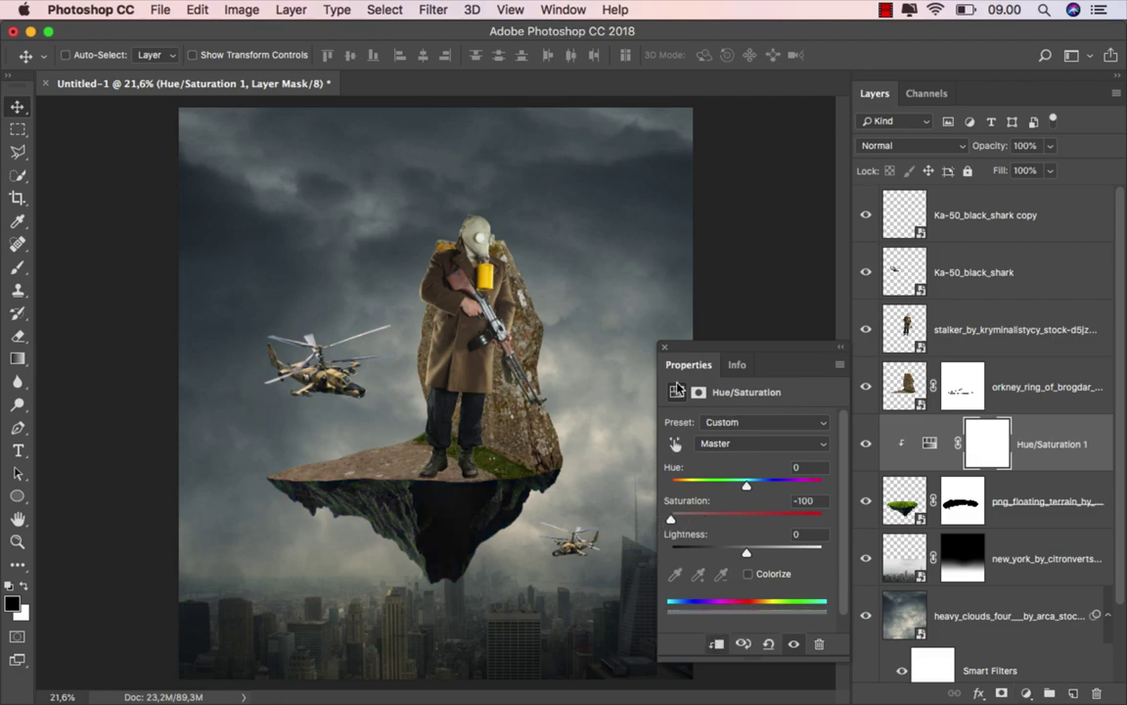
pyautogui.click(664, 348)
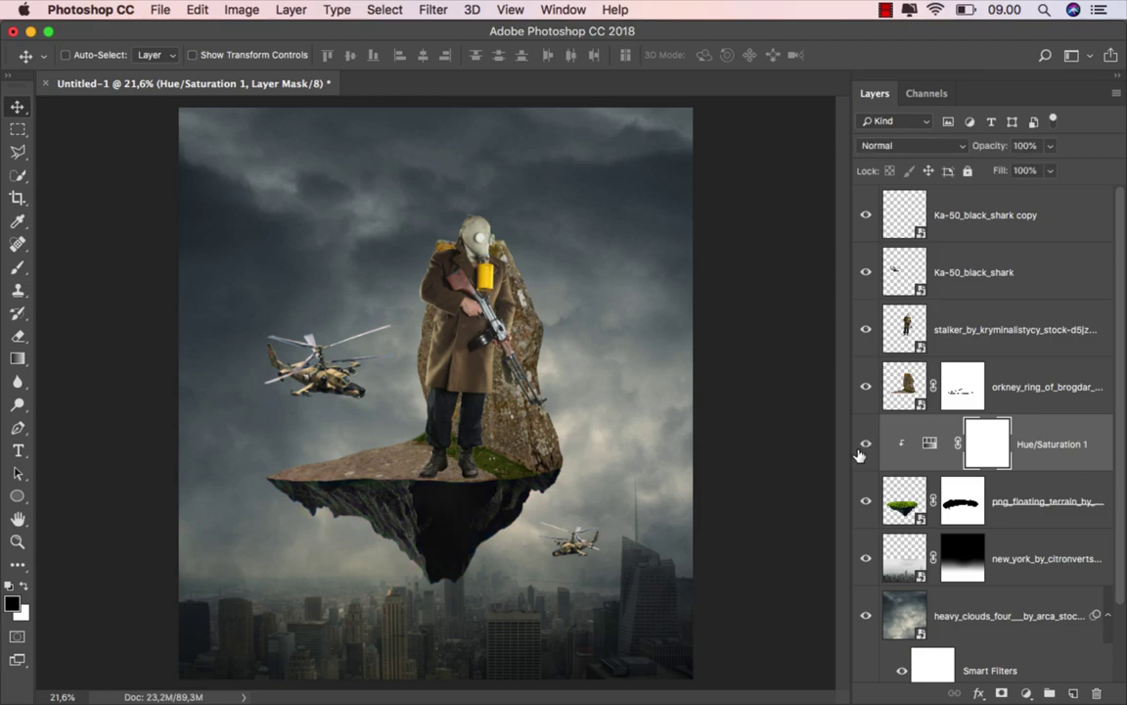
# Add a Hue/Saturation adjustment clipped to the orkney_ring stone with saturation at -49.
pyautogui.click(1008, 388)
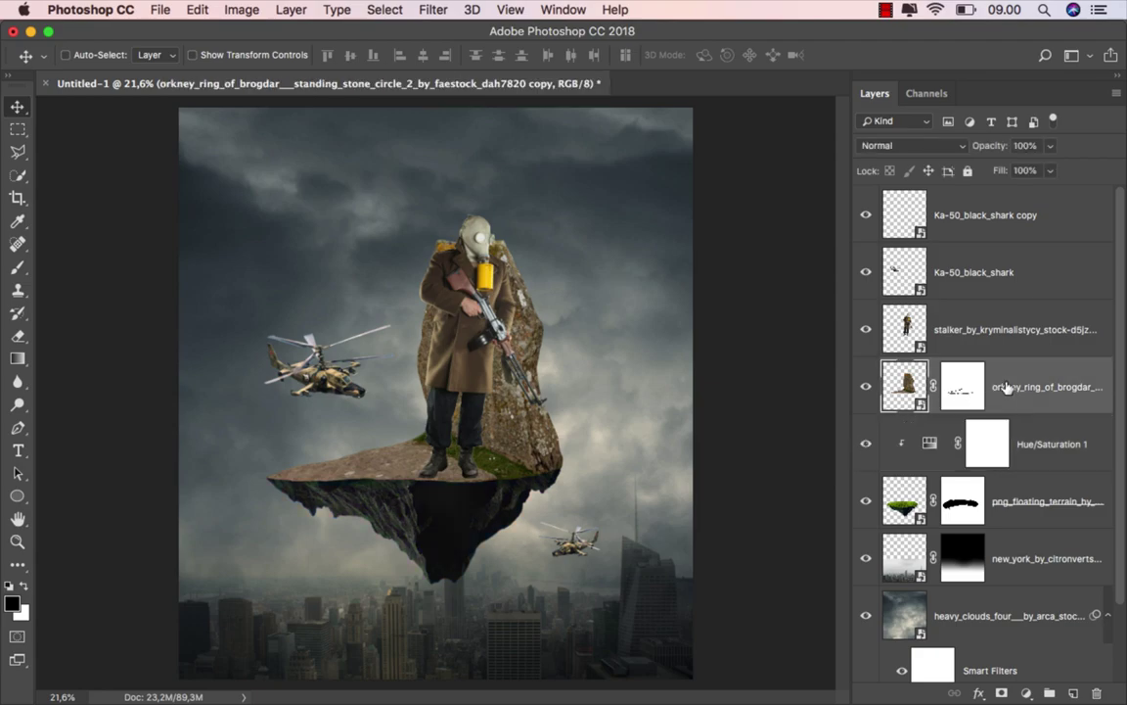
pyautogui.click(1026, 692)
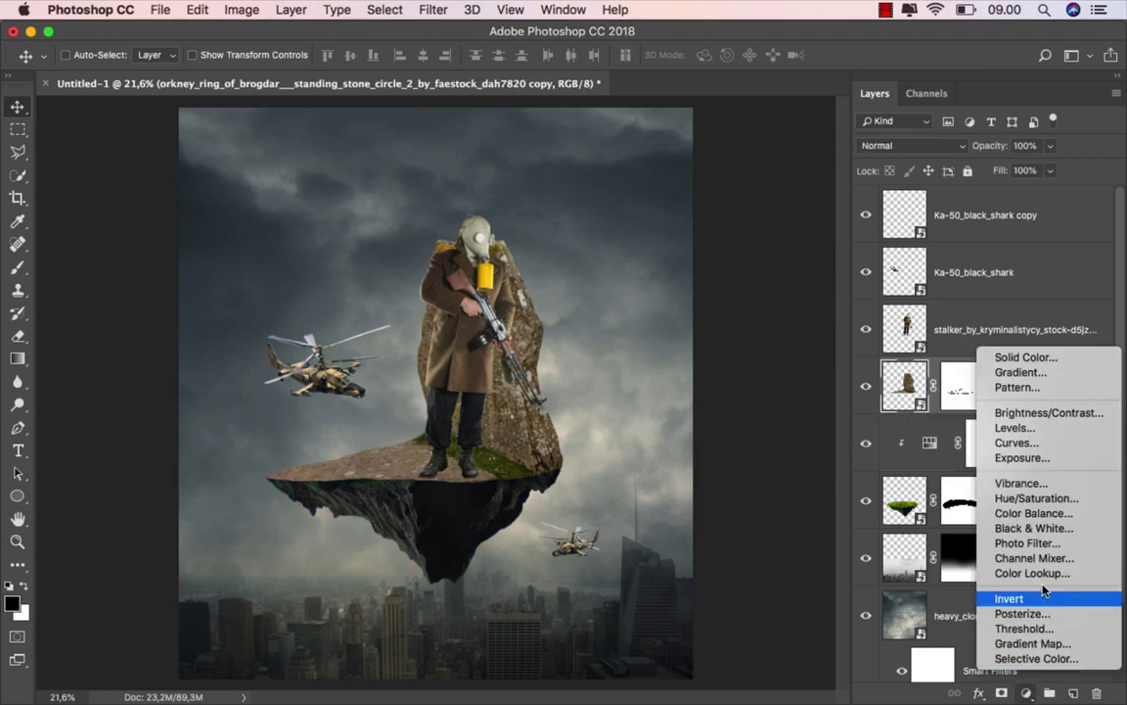
pyautogui.click(1037, 498)
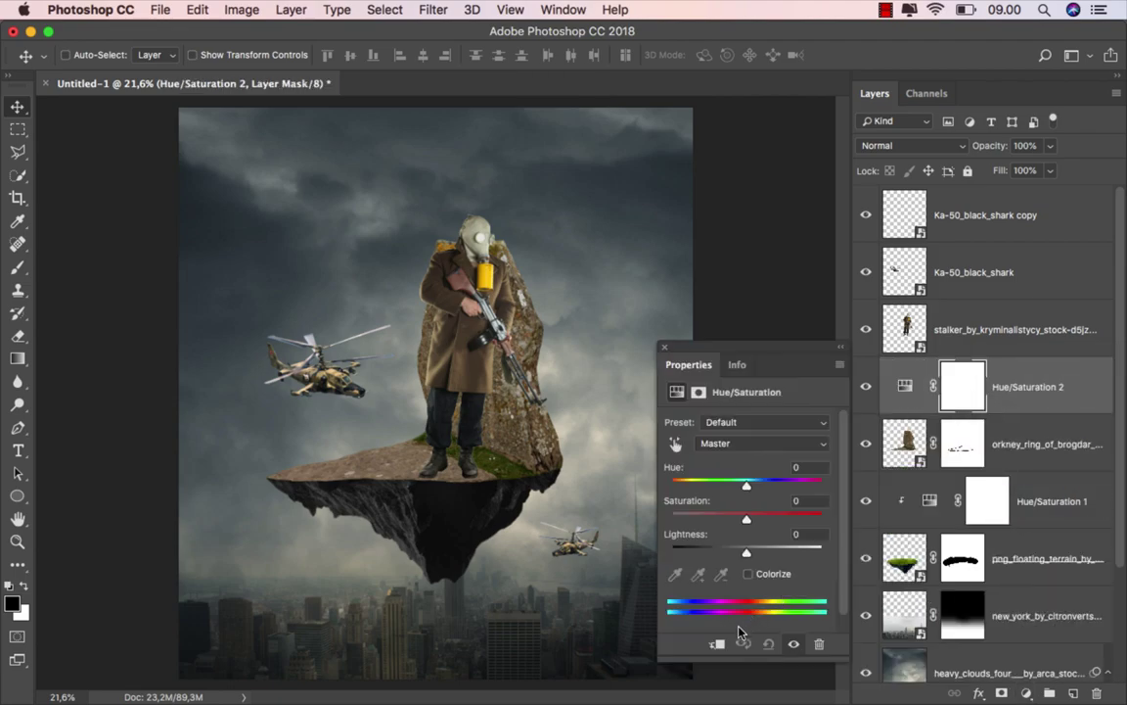
pyautogui.click(719, 645)
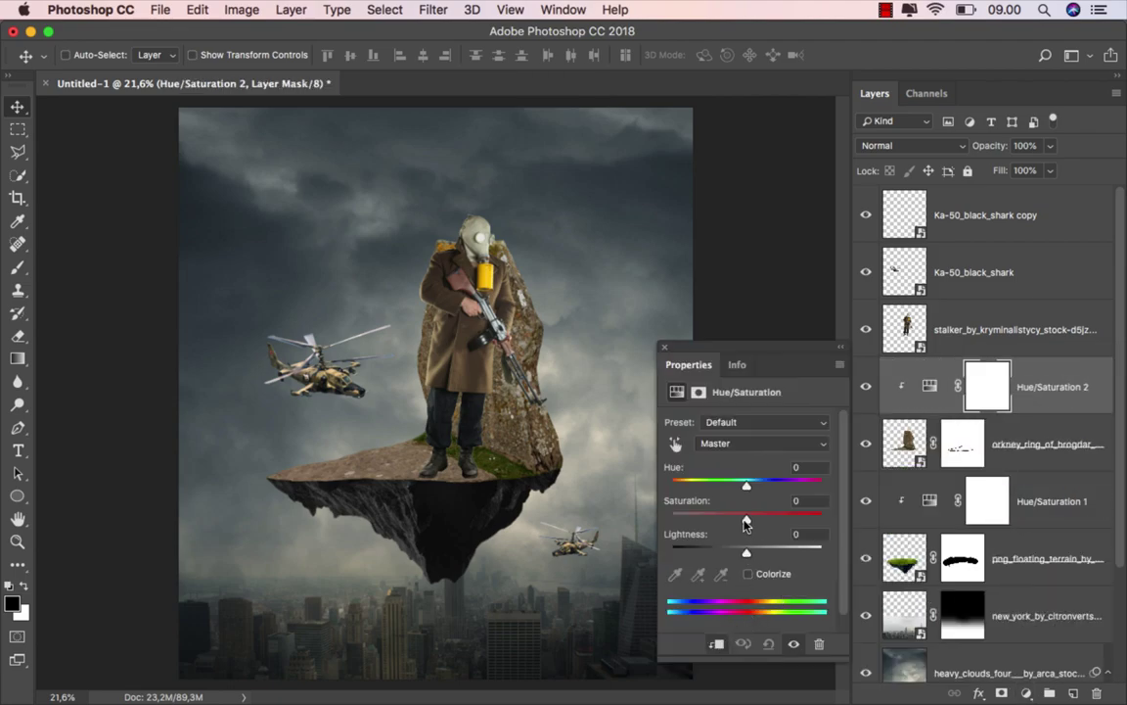
pyautogui.moveTo(743, 523); pyautogui.dragTo(717, 519)
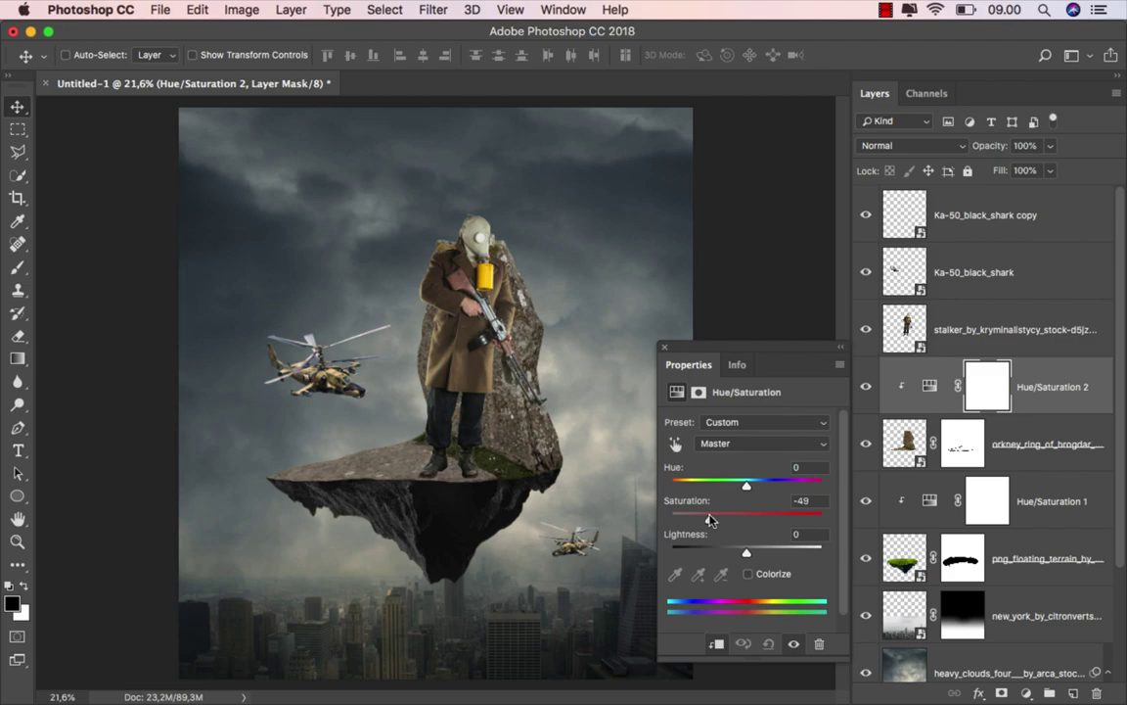
pyautogui.click(665, 348)
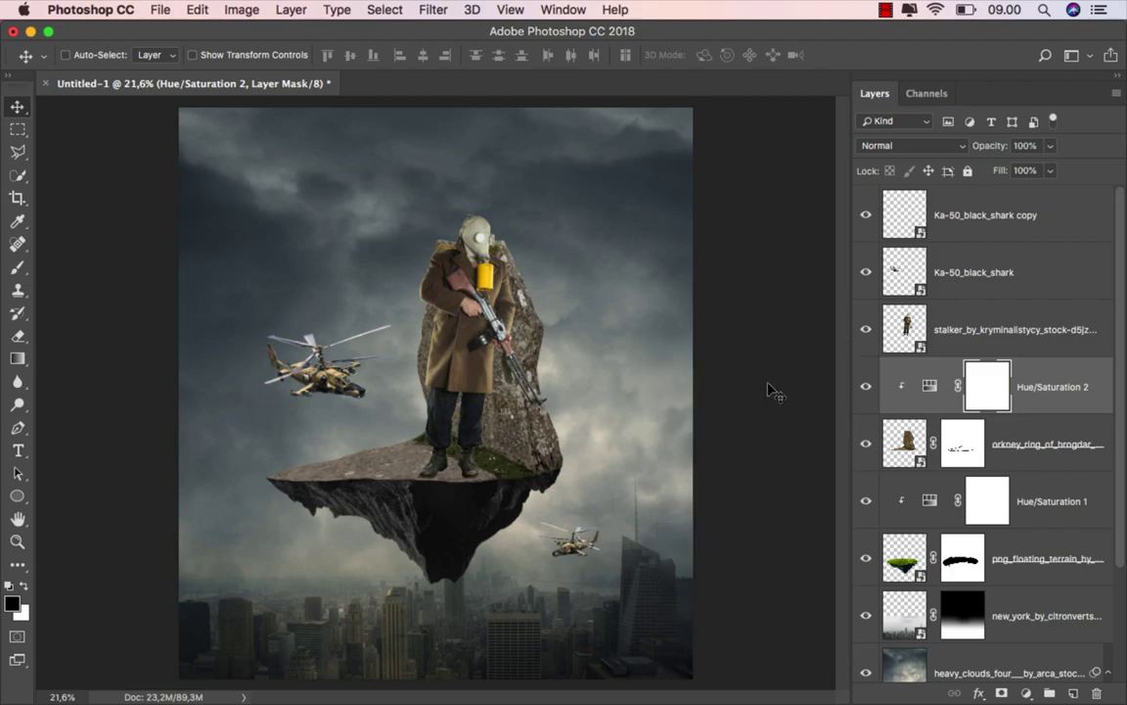
# Add a Hue/Saturation adjustment clipped to the stalker soldier with saturation at -33.
pyautogui.click(1039, 393)
pyautogui.click(988, 333)
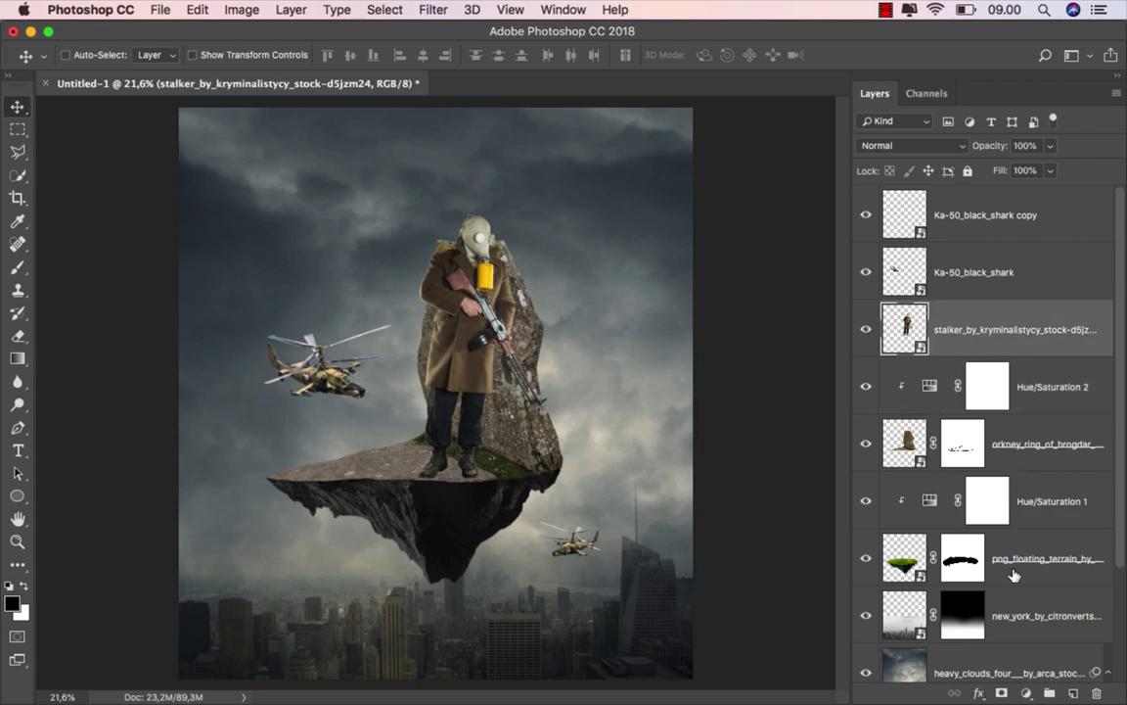
pyautogui.click(1024, 691)
pyautogui.click(974, 496)
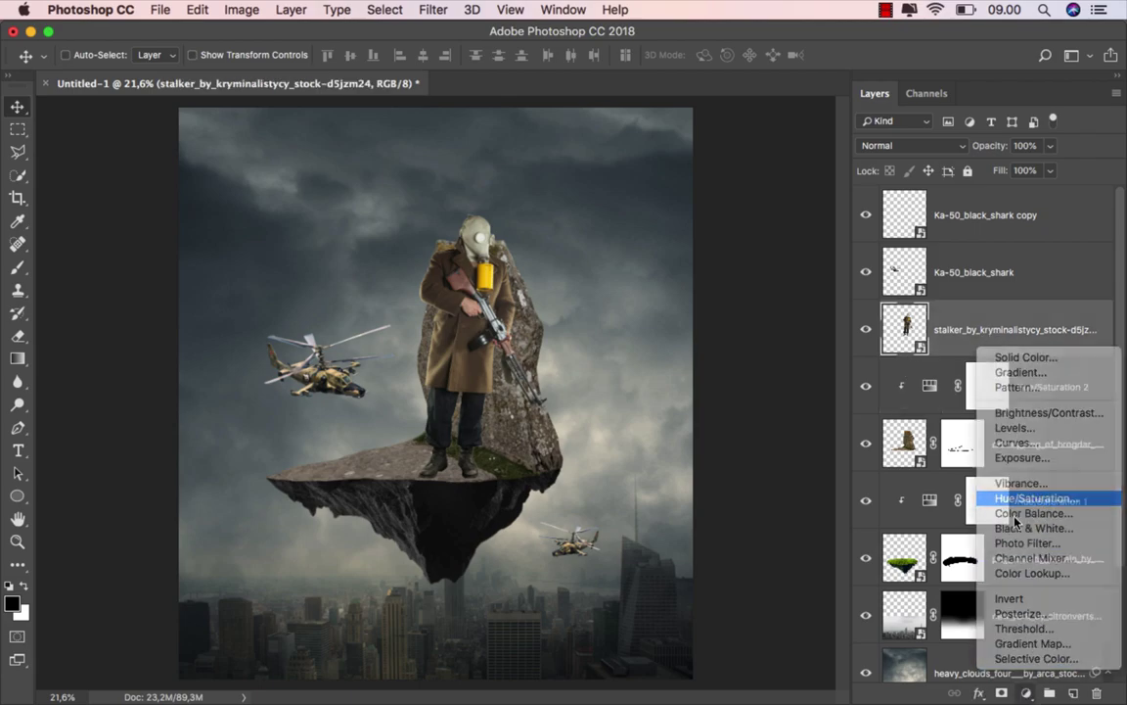
pyautogui.click(717, 644)
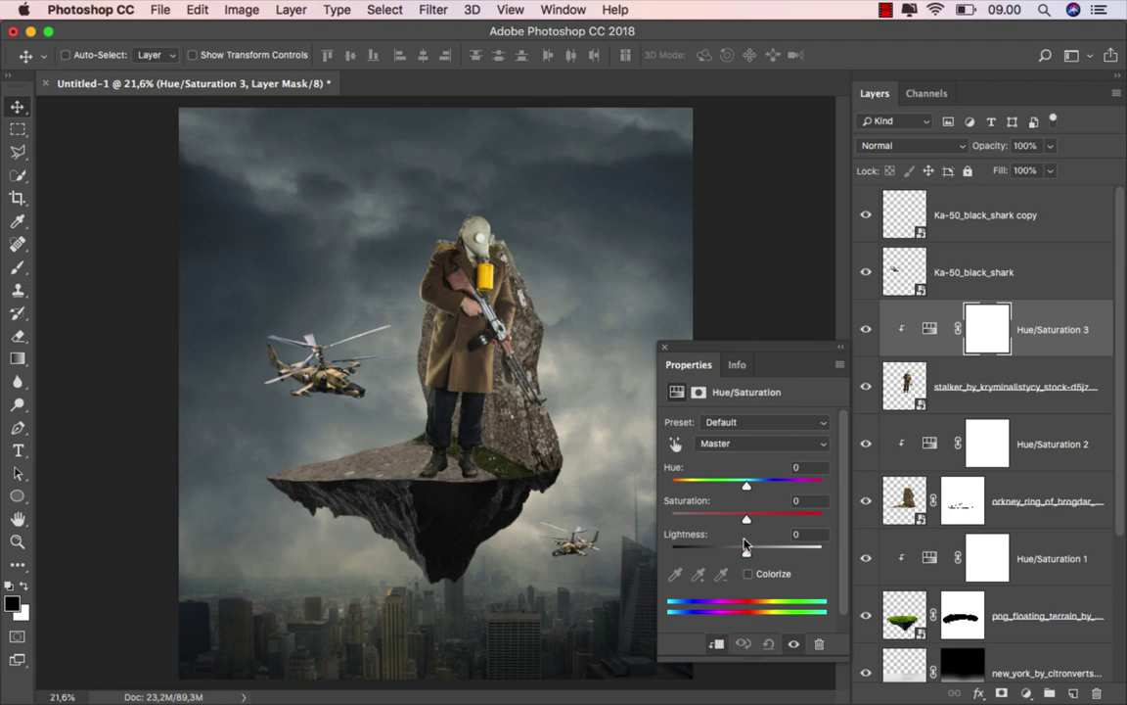
pyautogui.moveTo(746, 514); pyautogui.dragTo(726, 519)
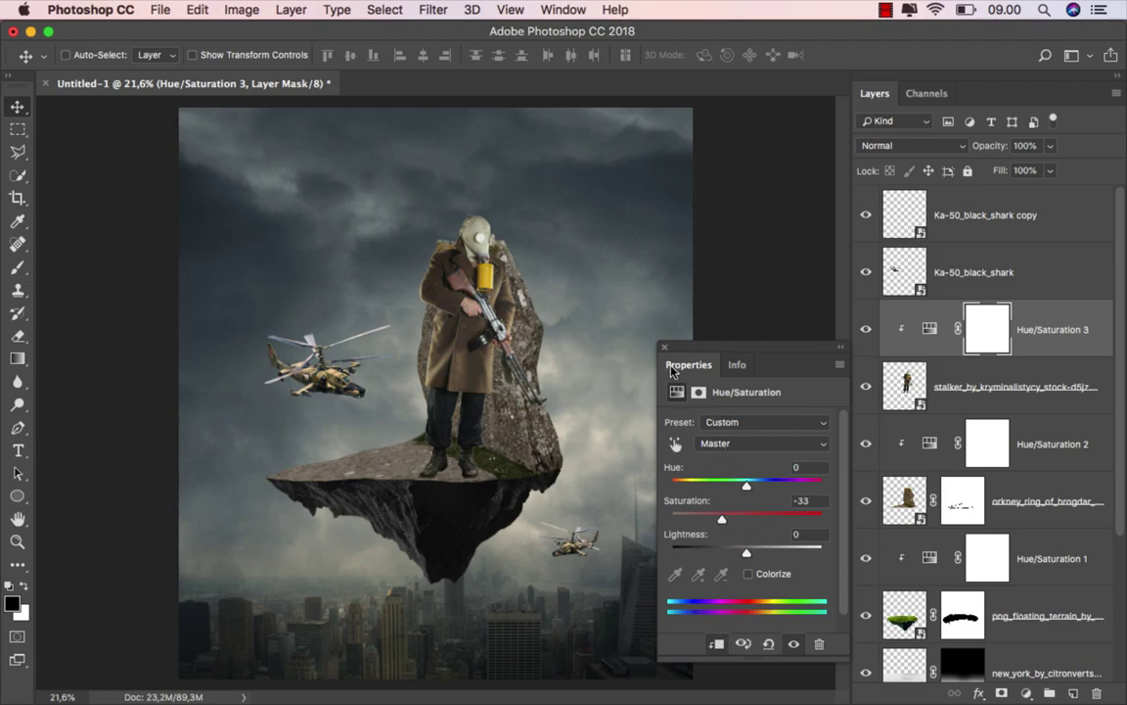
pyautogui.click(712, 362)
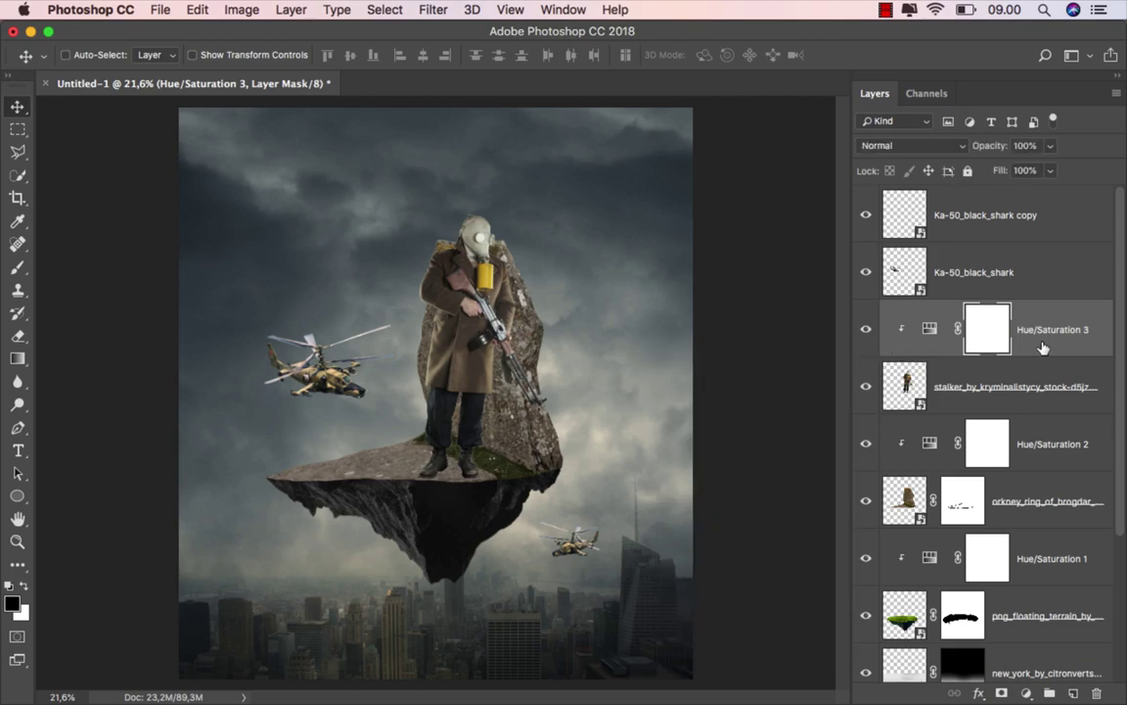
pyautogui.click(1037, 450)
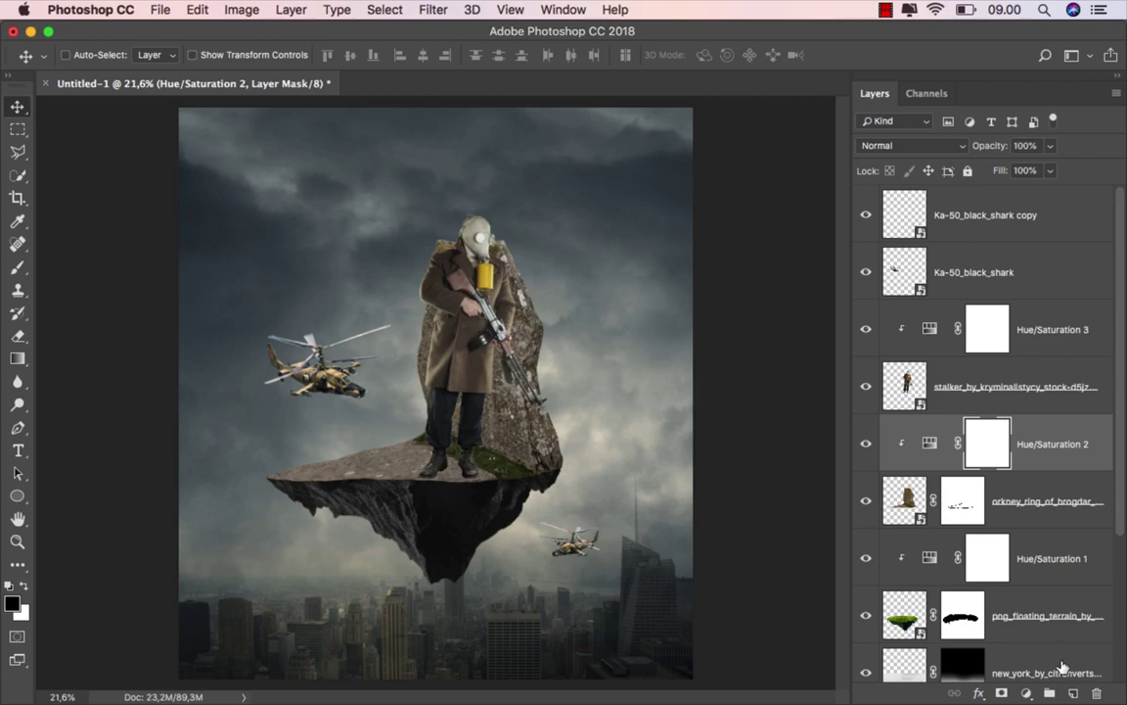
# Create a new clipped layer named 'shadow' above Hue/Saturation 2.
pyautogui.click(1071, 693)
pyautogui.rightClick(884, 435)
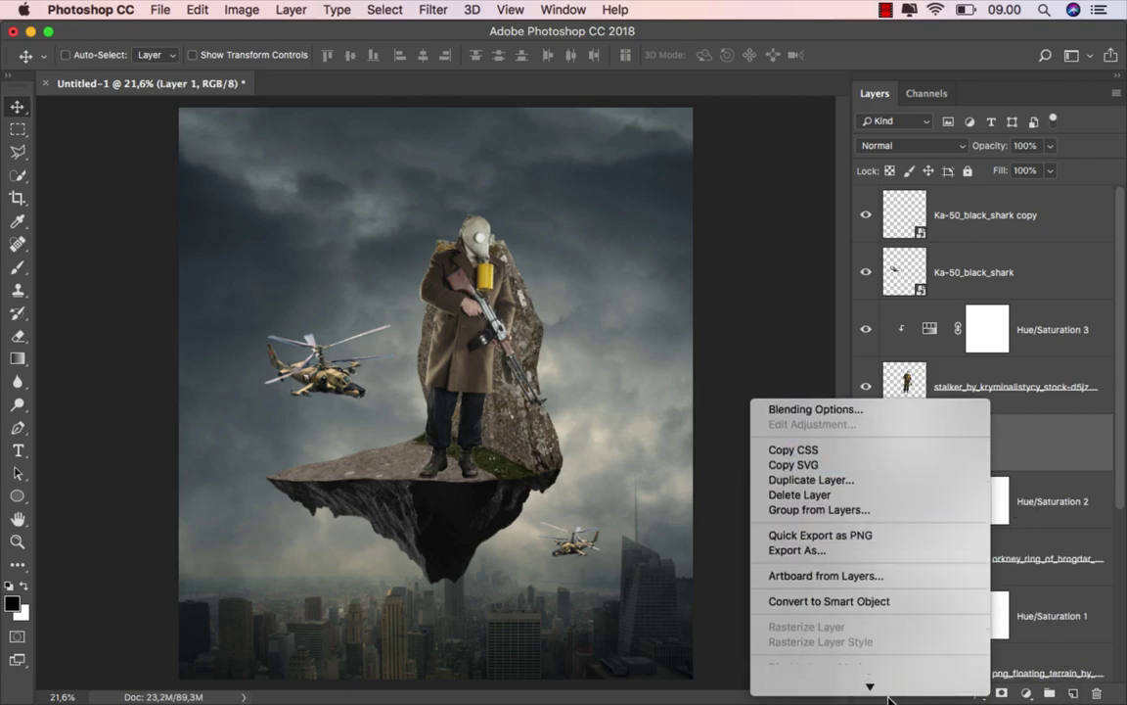
pyautogui.click(822, 607)
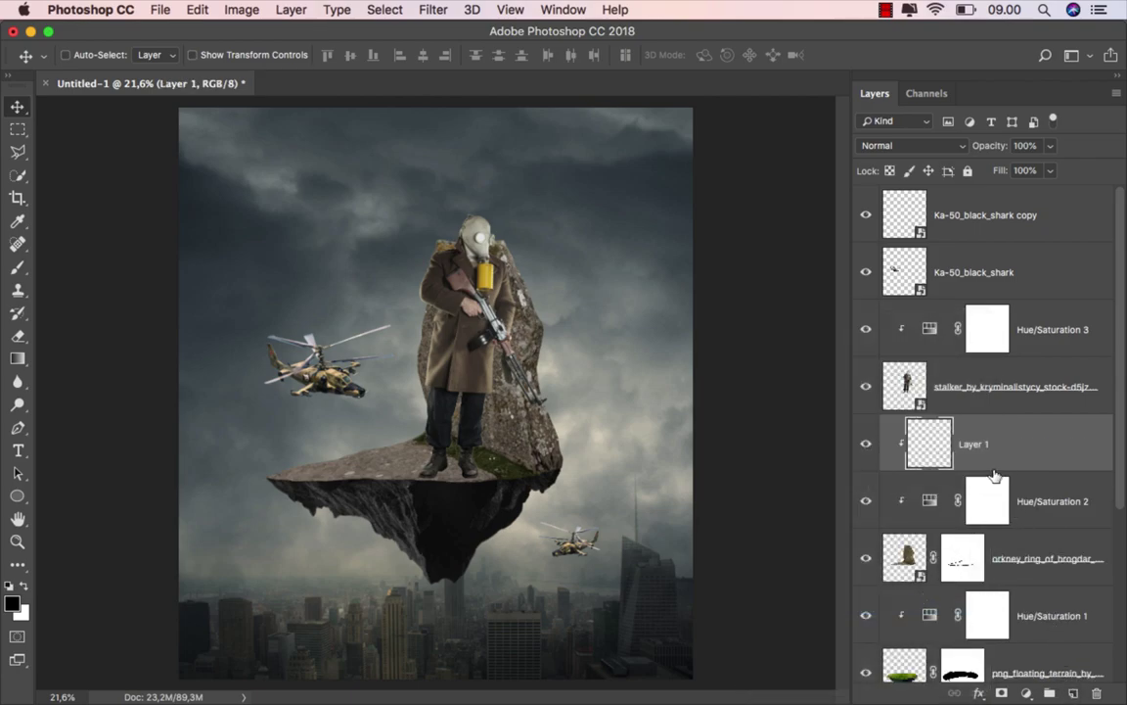
pyautogui.write('shadow')
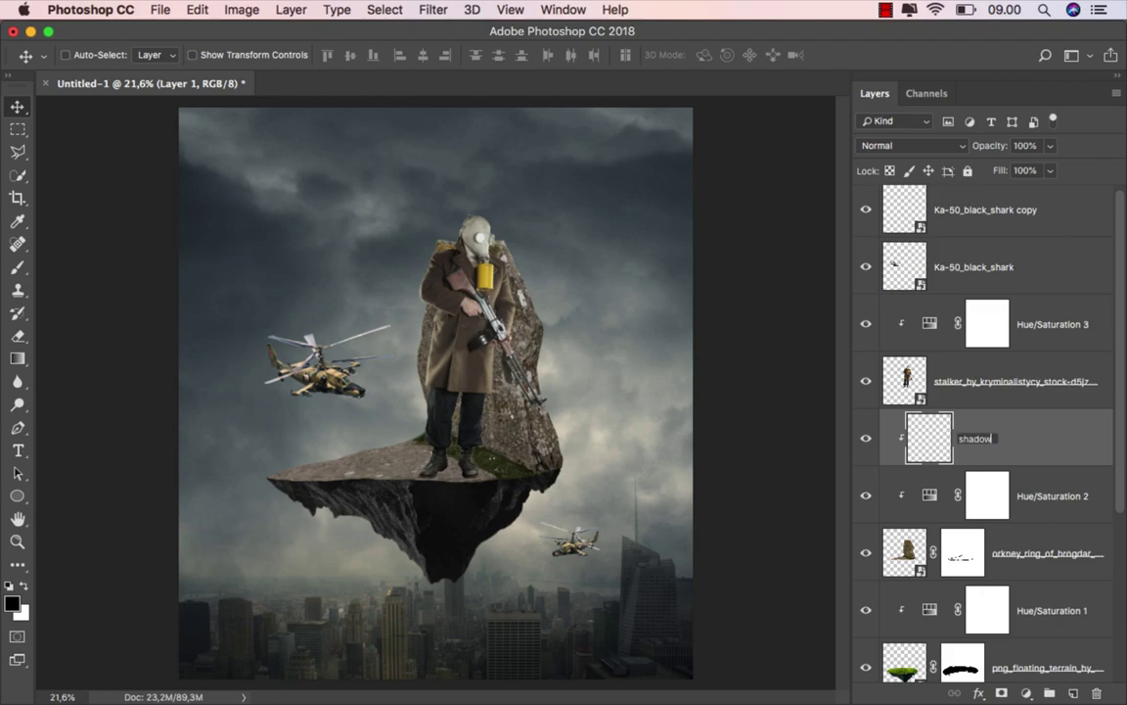
pyautogui.press('Return')
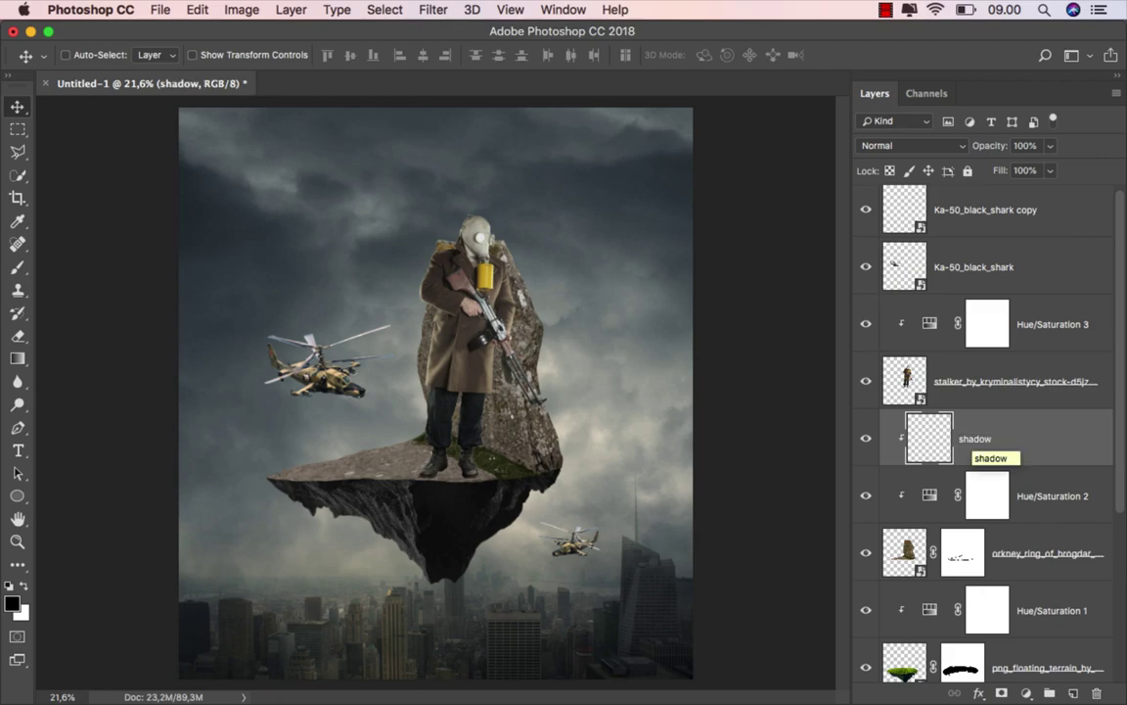
# Switch to the Brush tool with a hard round black tip.
pyautogui.click(41, 271)
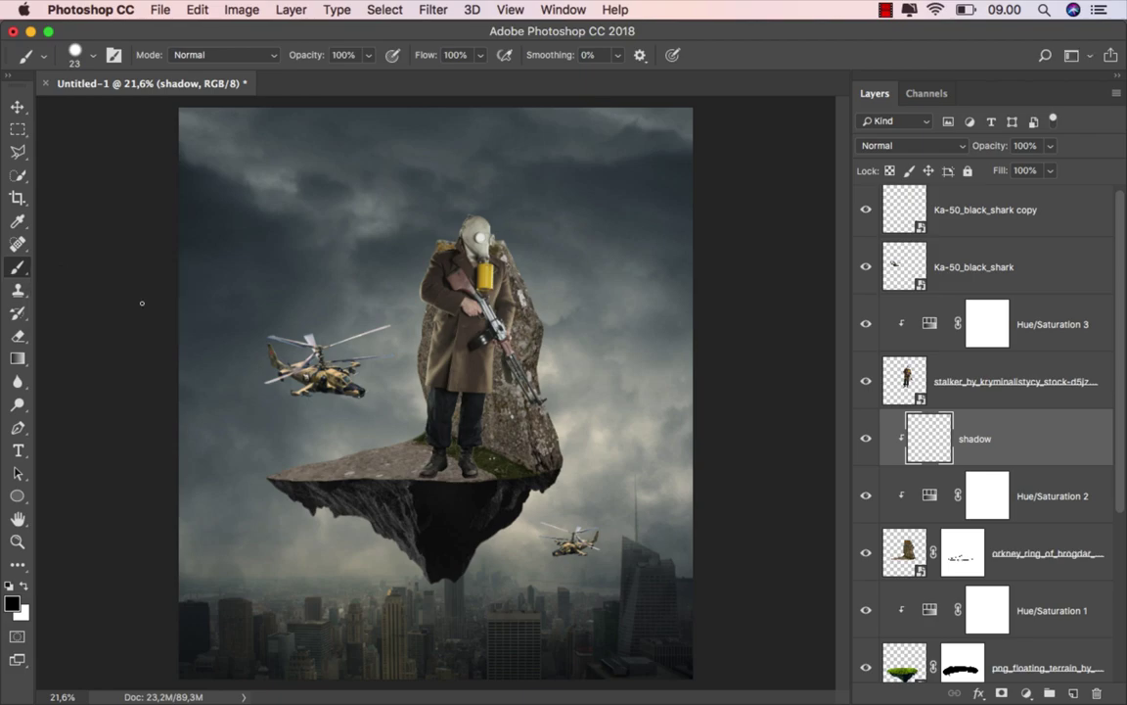
pyautogui.scroll(1, 401, 468)
pyautogui.scroll(2, 406, 470)
pyautogui.scroll(2, 416, 472)
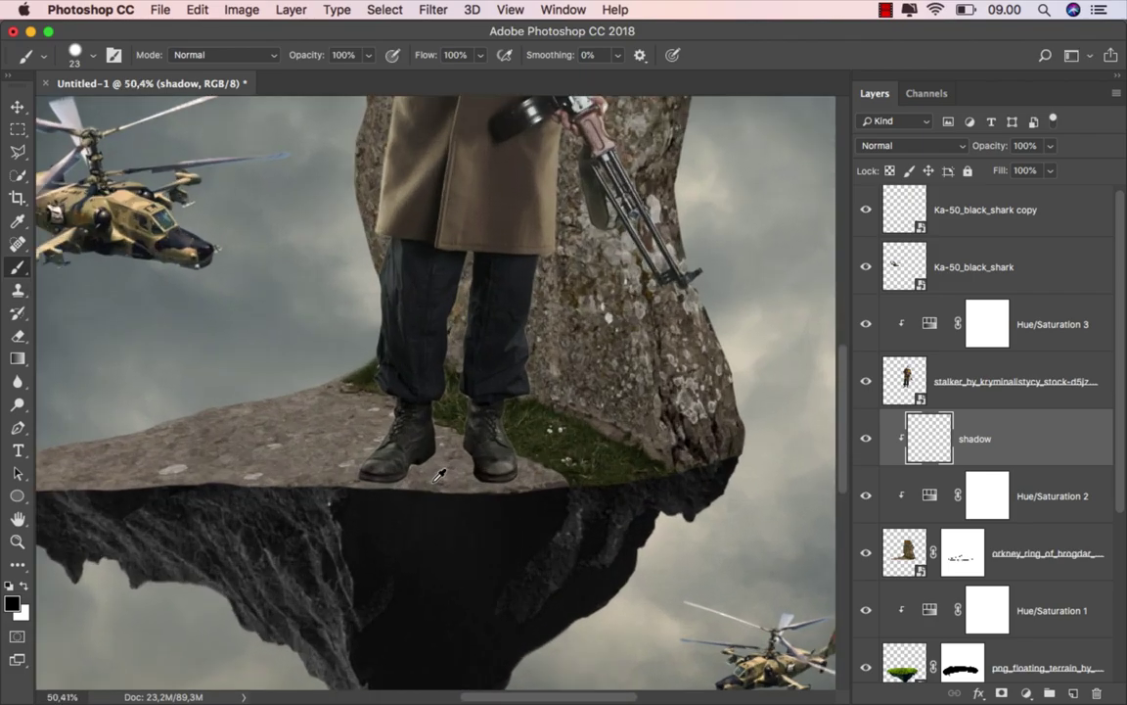
pyautogui.scroll(2, 438, 475)
pyautogui.scroll(2, 438, 474)
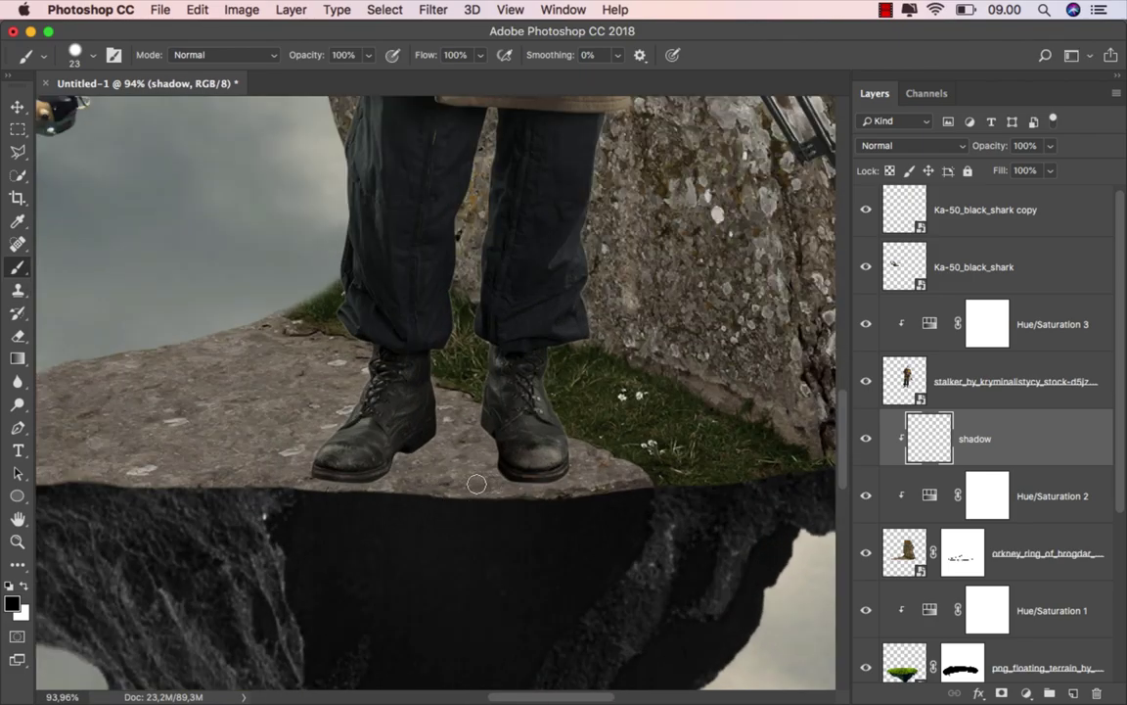
pyautogui.rightClick(356, 469)
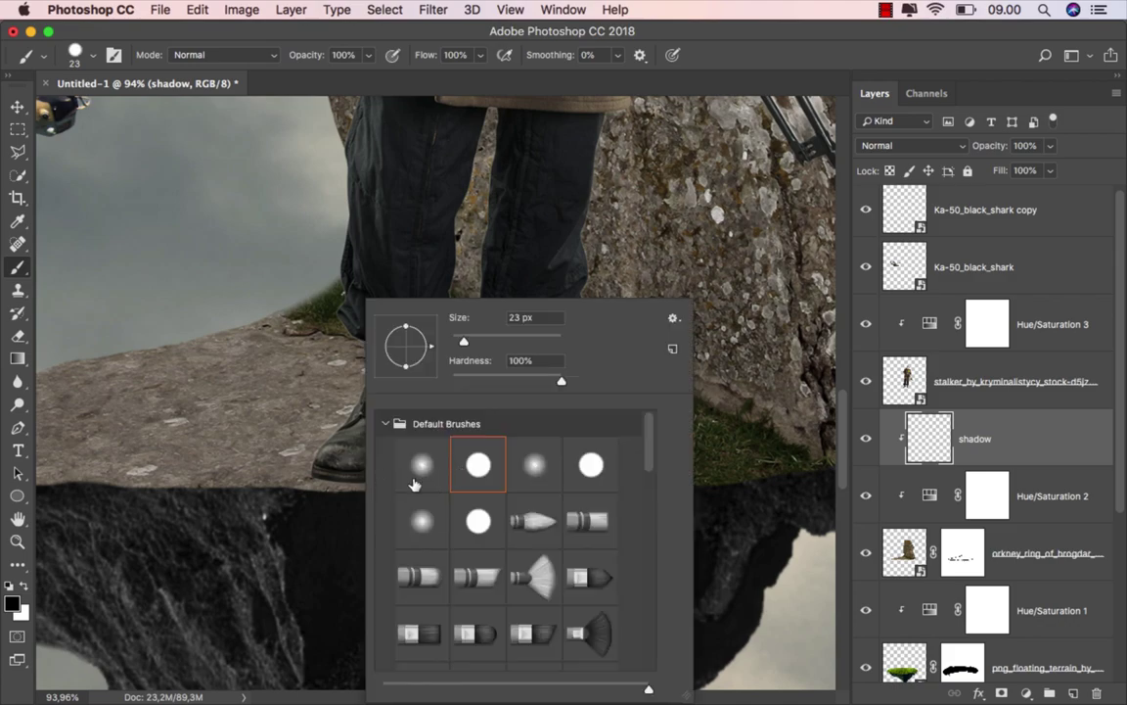
pyautogui.click(337, 464)
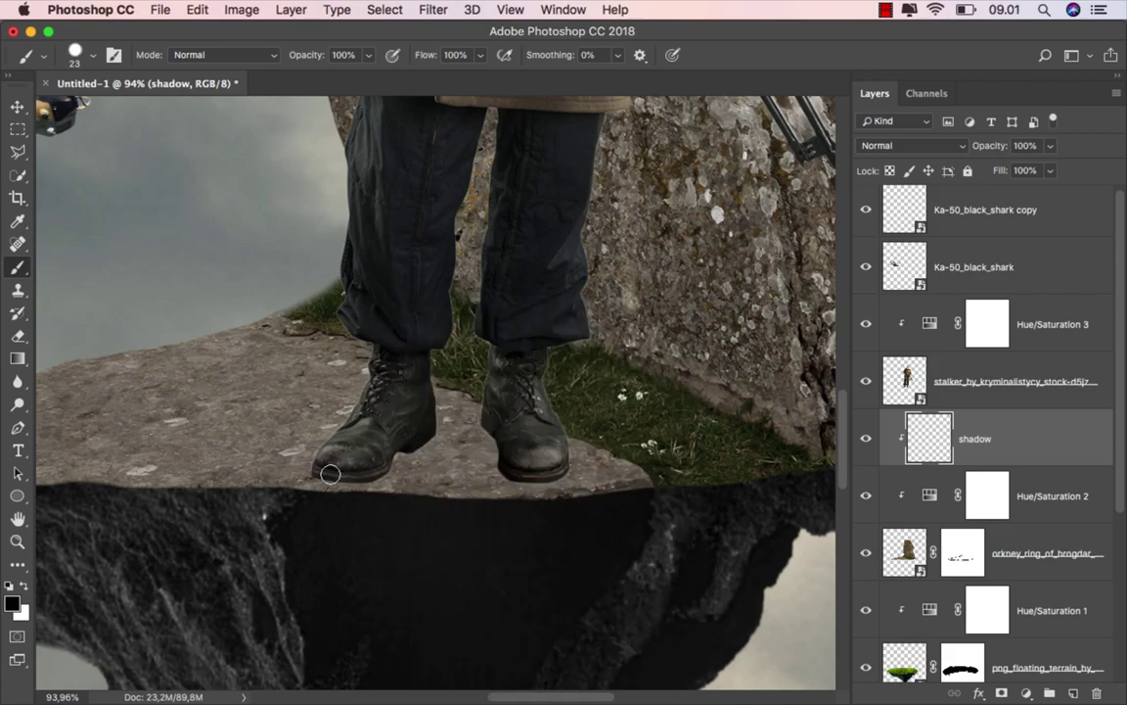
# Paint black cast shadows beneath the left boot and along the right boot's ledge.
pyautogui.moveTo(329, 474)
pyautogui.mouseDown()
pyautogui.moveTo(361, 468)
pyautogui.moveTo(415, 498)
pyautogui.moveTo(343, 453)
pyautogui.moveTo(506, 506)
pyautogui.moveTo(422, 455)
pyautogui.moveTo(408, 470)
pyautogui.mouseUp()
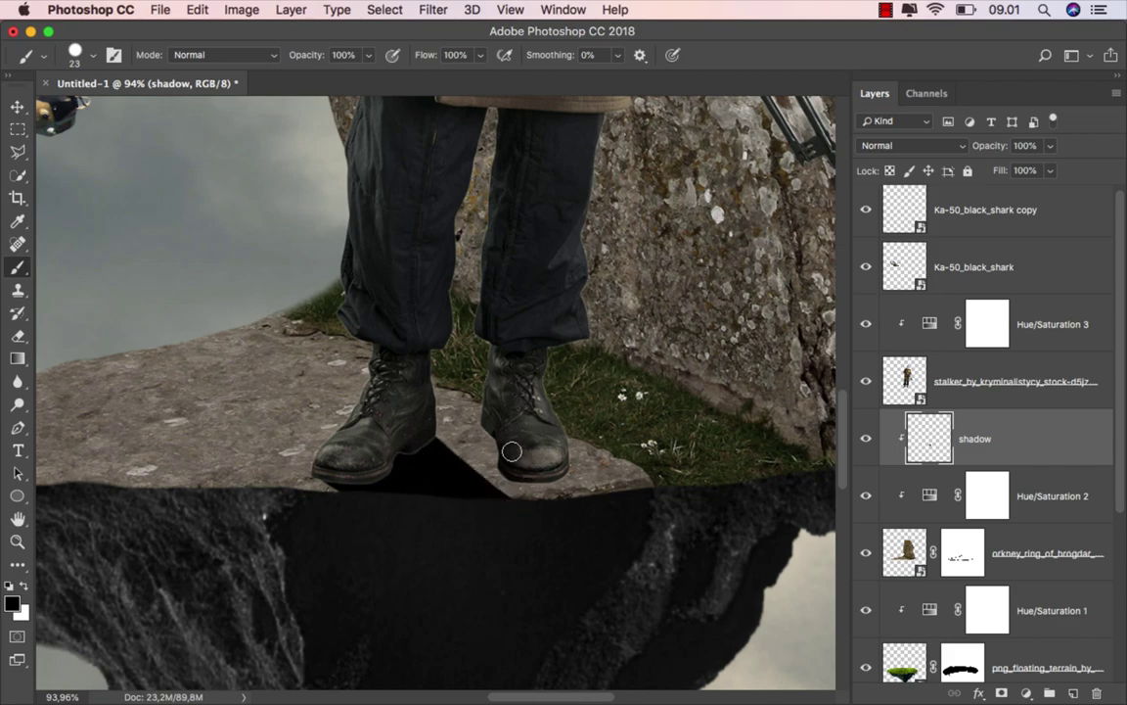
pyautogui.moveTo(511, 467)
pyautogui.mouseDown()
pyautogui.moveTo(576, 511)
pyautogui.moveTo(609, 511)
pyautogui.moveTo(608, 497)
pyautogui.mouseUp()
pyautogui.moveTo(568, 445); pyautogui.dragTo(642, 503)
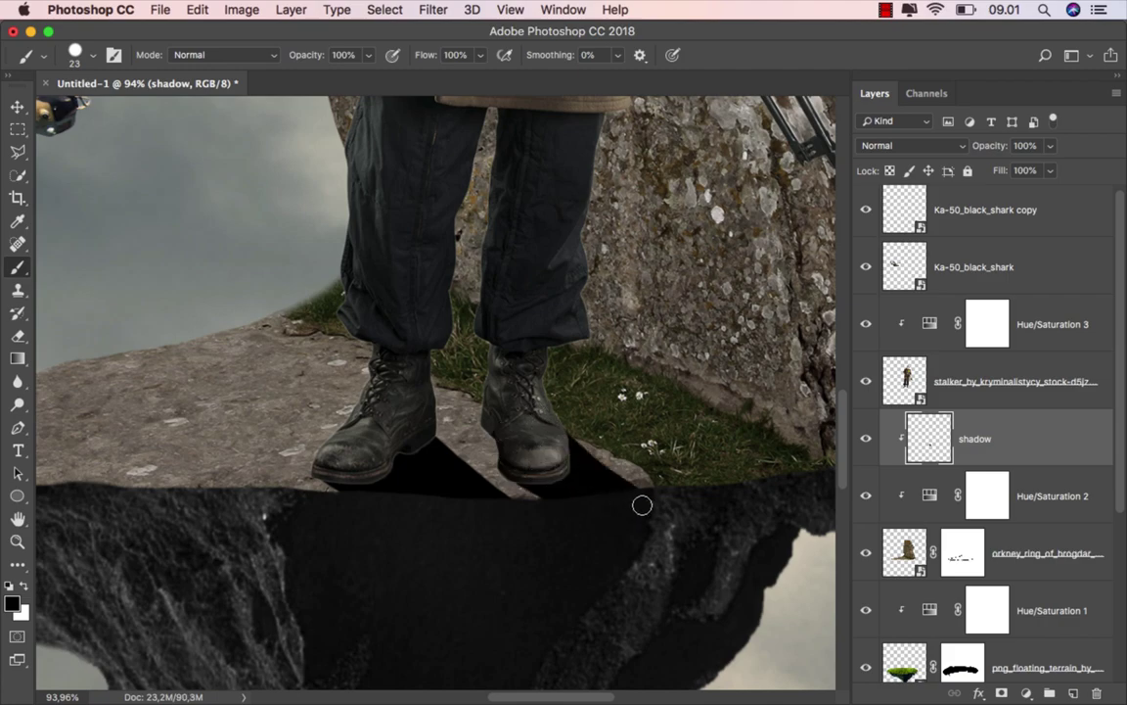
pyautogui.moveTo(592, 468); pyautogui.dragTo(634, 500)
pyautogui.scroll(2, 427, 474)
pyautogui.scroll(1, 430, 474)
pyautogui.scroll(1, 435, 473)
pyautogui.scroll(1, 443, 472)
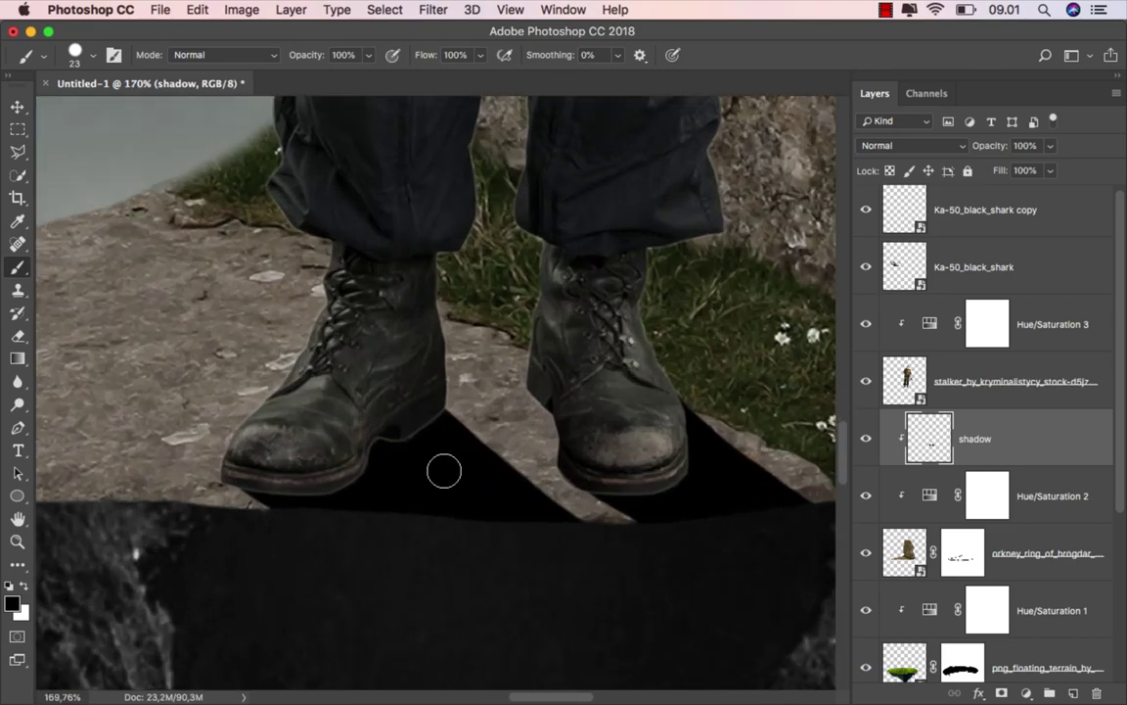
pyautogui.moveTo(558, 460); pyautogui.dragTo(528, 479)
# Add a layer mask to the stalker layer and set a 12 px hard brush.
pyautogui.click(979, 396)
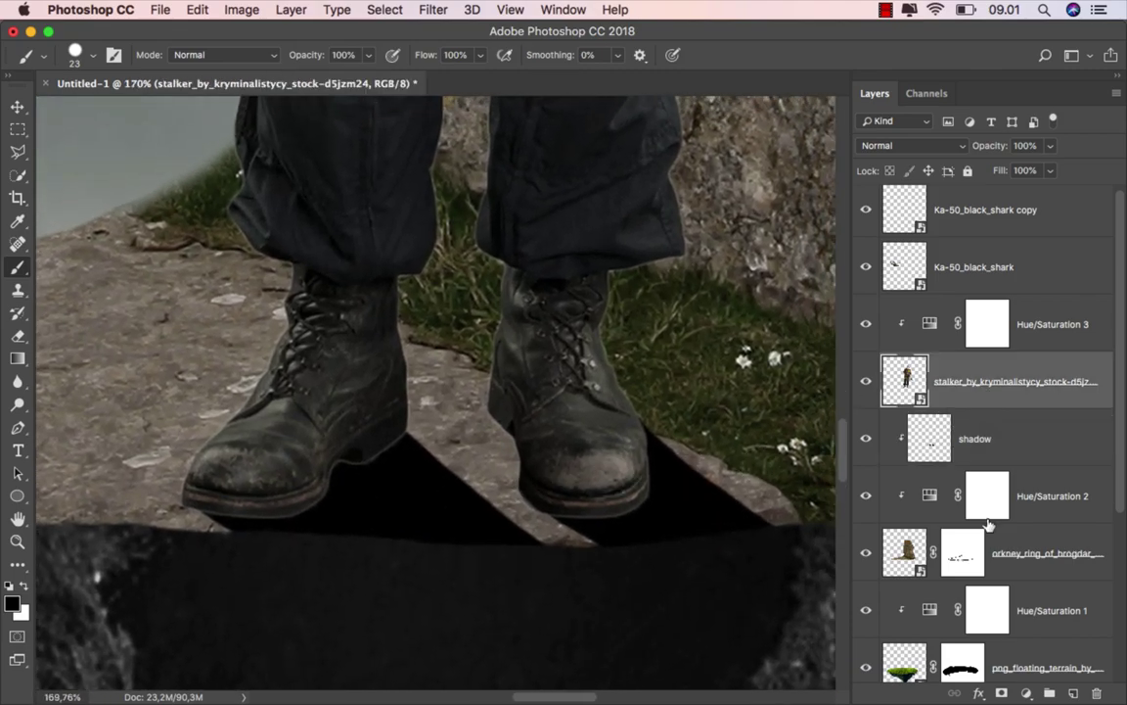
pyautogui.click(1000, 691)
pyautogui.scroll(2, 402, 445)
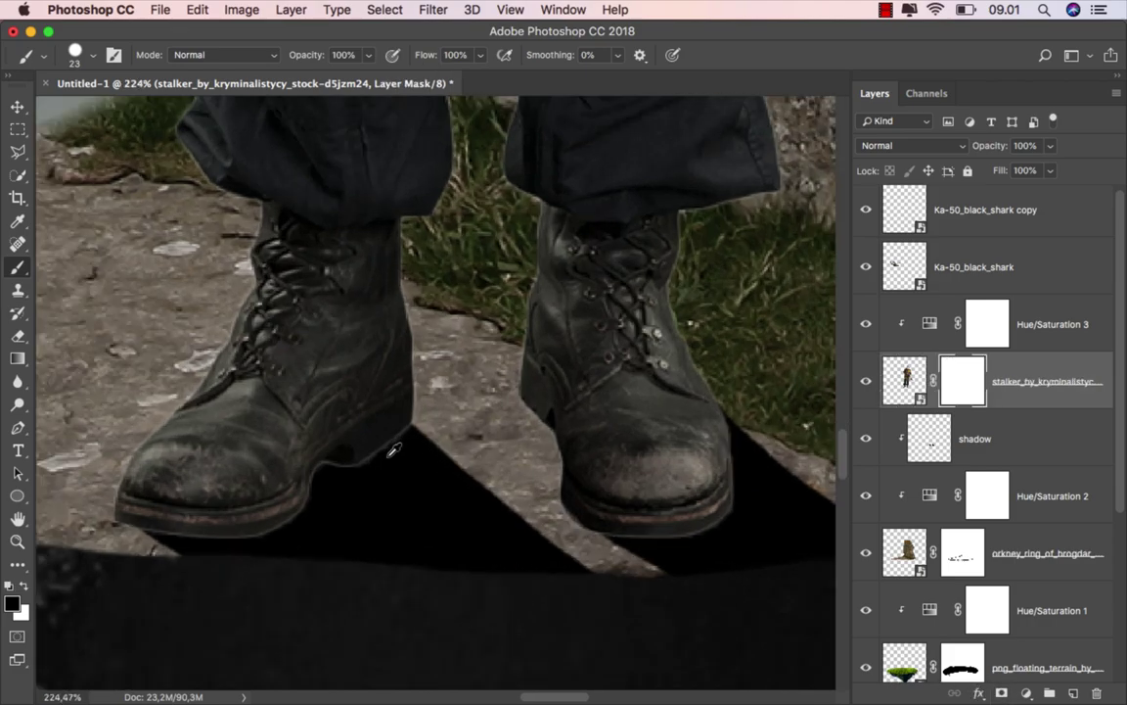
pyautogui.scroll(1, 401, 445)
pyautogui.moveTo(403, 445); pyautogui.dragTo(389, 442)
pyautogui.rightClick(440, 419)
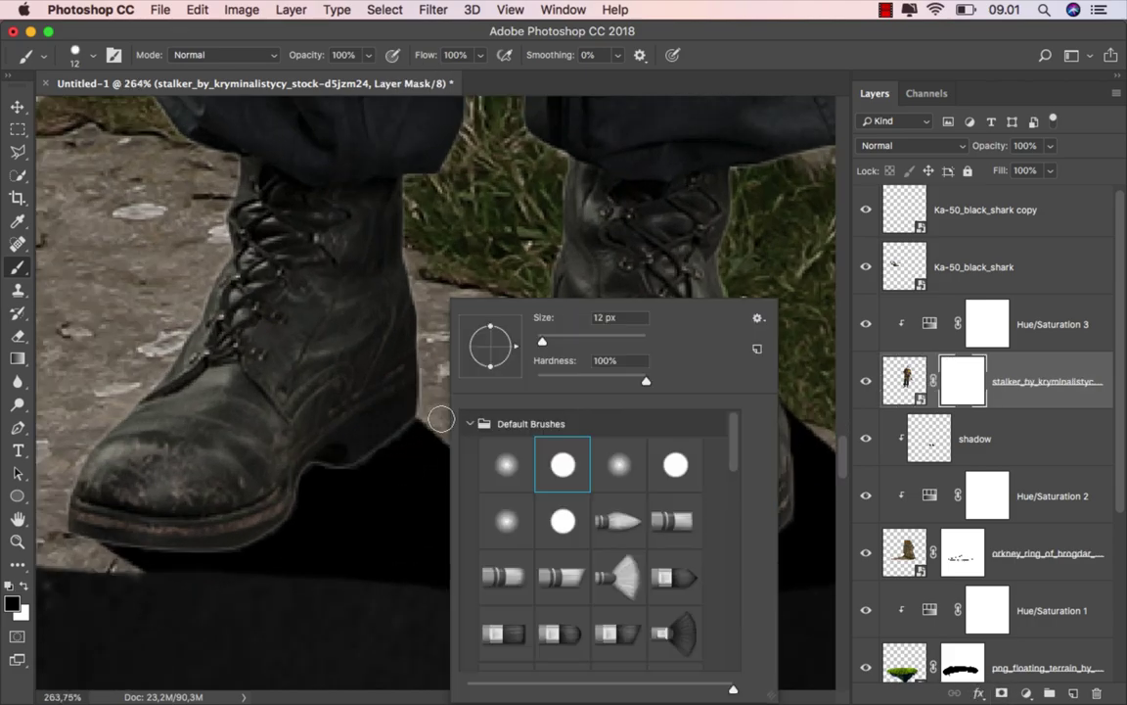
pyautogui.press('Return')
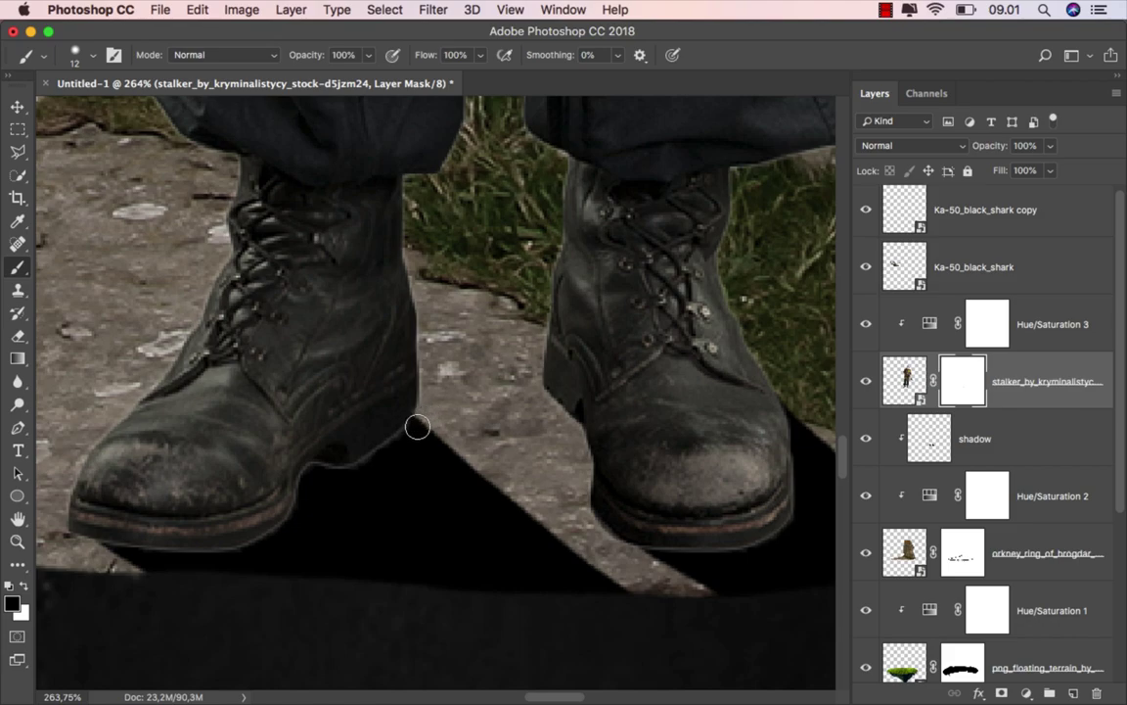
# Mask out the light stone slivers along the left heel and right boot sole.
pyautogui.moveTo(381, 457)
pyautogui.mouseDown()
pyautogui.moveTo(272, 536)
pyautogui.moveTo(145, 556)
pyautogui.mouseUp()
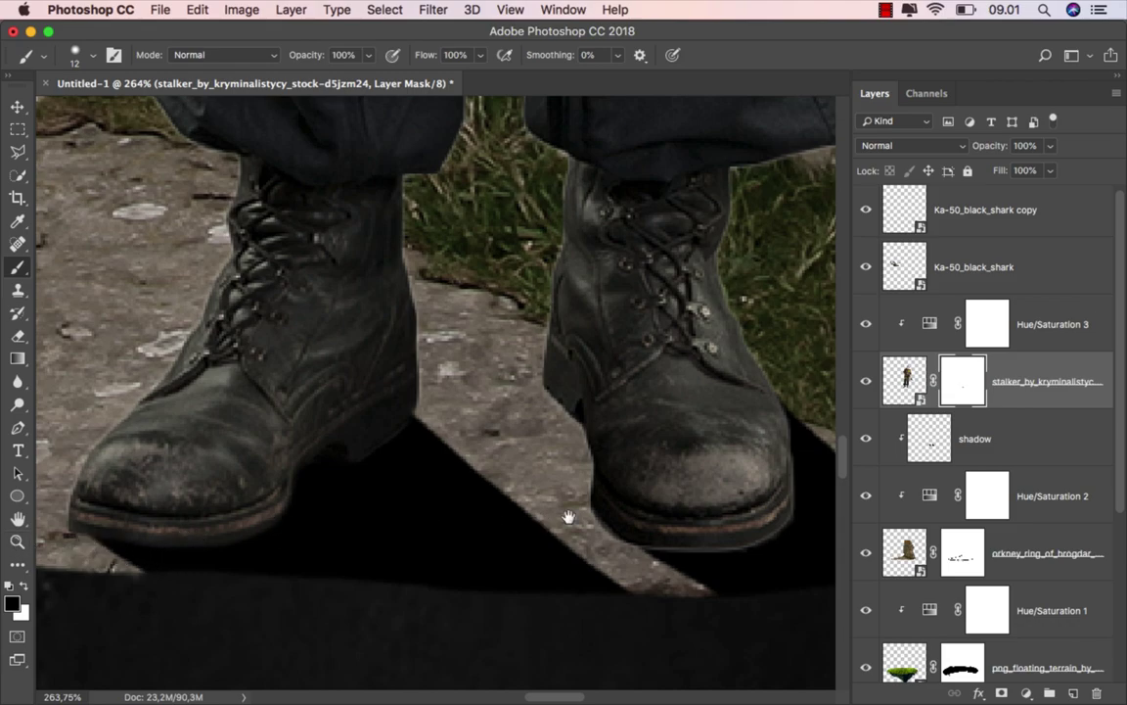
pyautogui.moveTo(573, 516); pyautogui.dragTo(322, 521)
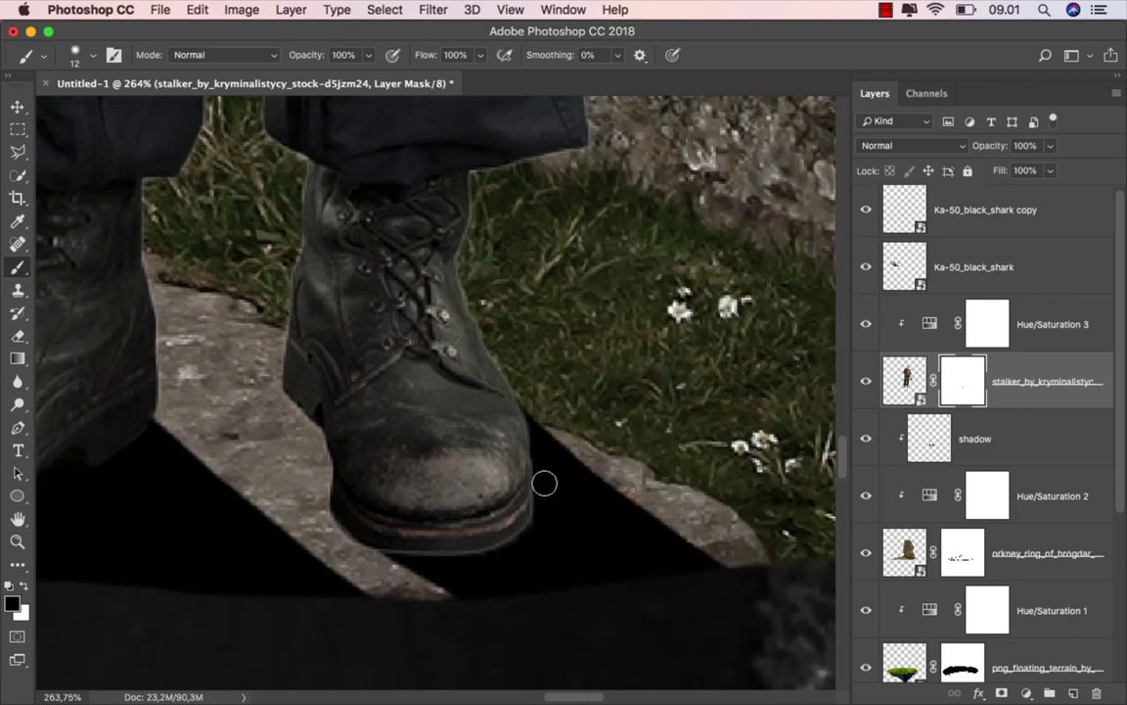
pyautogui.moveTo(527, 533)
pyautogui.mouseDown()
pyautogui.moveTo(476, 555)
pyautogui.moveTo(407, 560)
pyautogui.mouseUp()
pyautogui.scroll(-5, 618, 543)
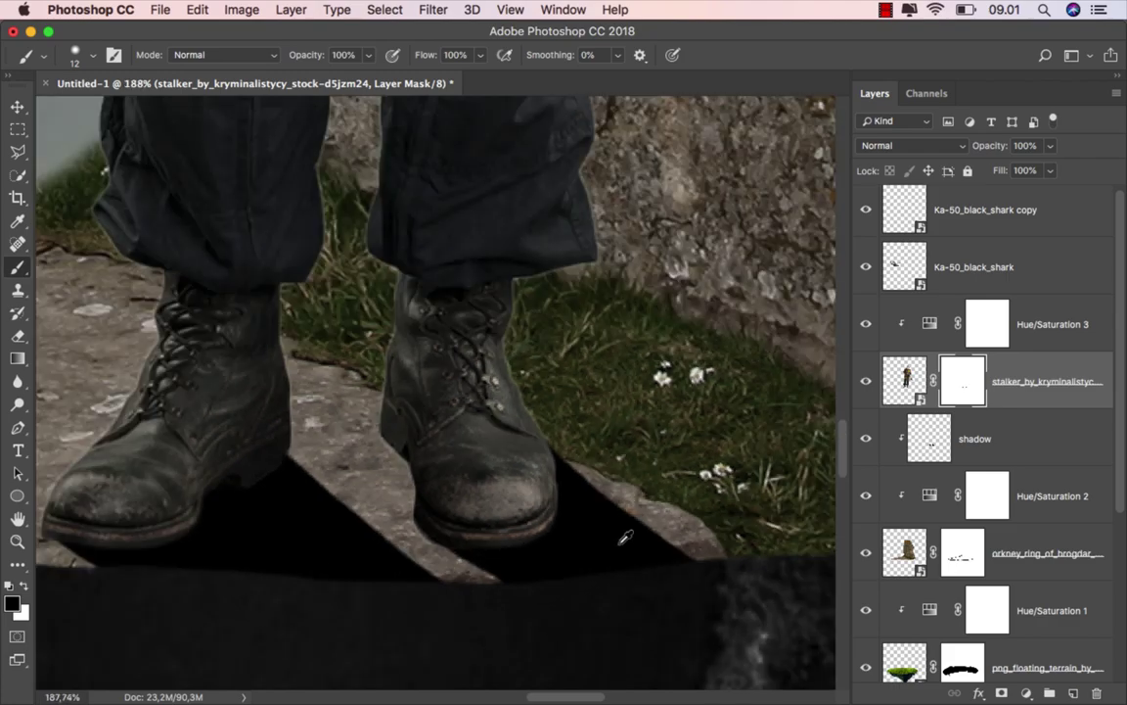
pyautogui.scroll(-2, 585, 527)
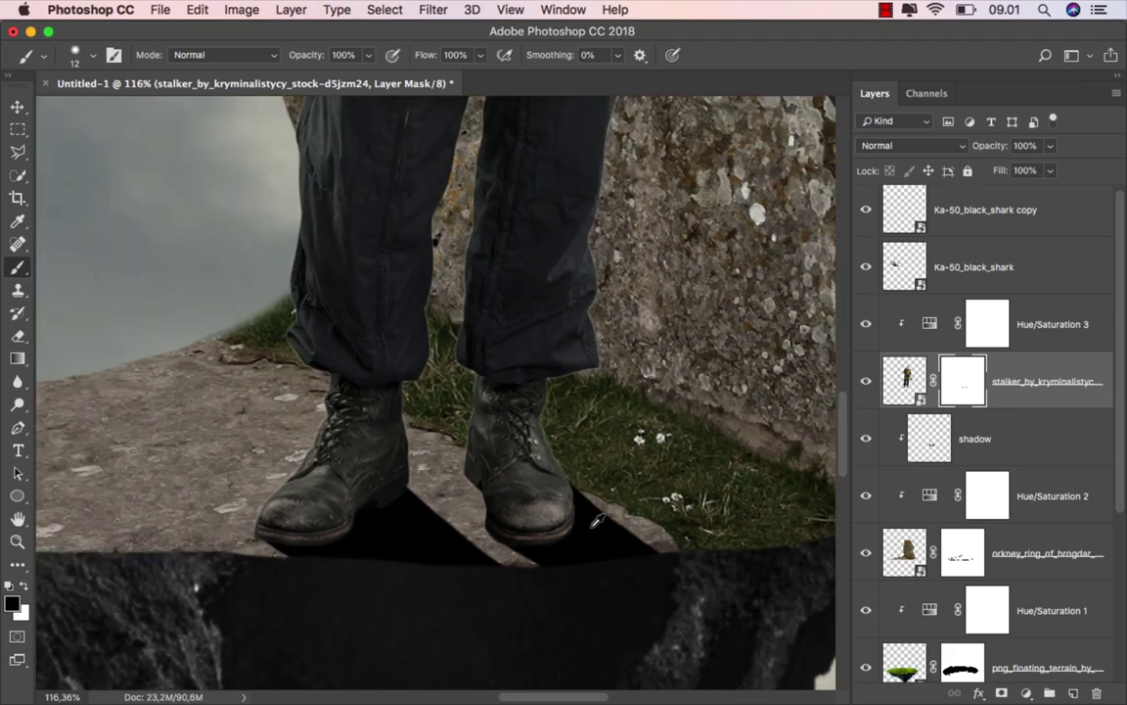
pyautogui.click(981, 439)
# Set the shadow layer's fill to 54% and add a clipped layer named 'shadow 2'.
pyautogui.click(1050, 170)
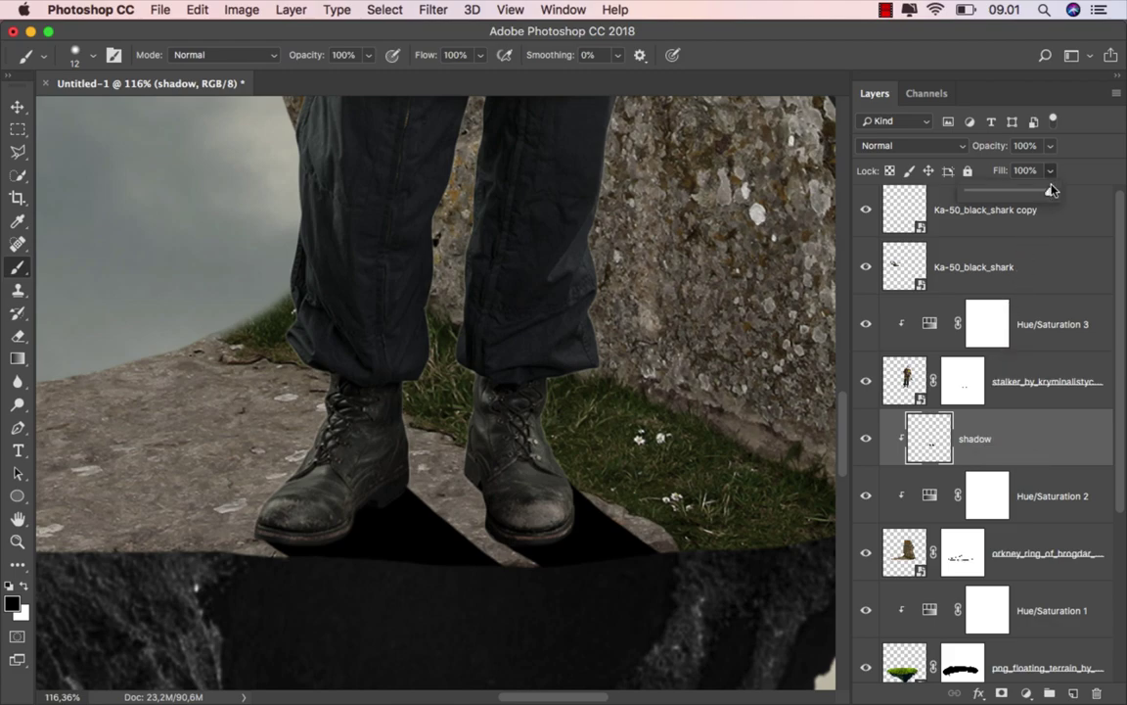
pyautogui.moveTo(1051, 190); pyautogui.dragTo(1011, 193)
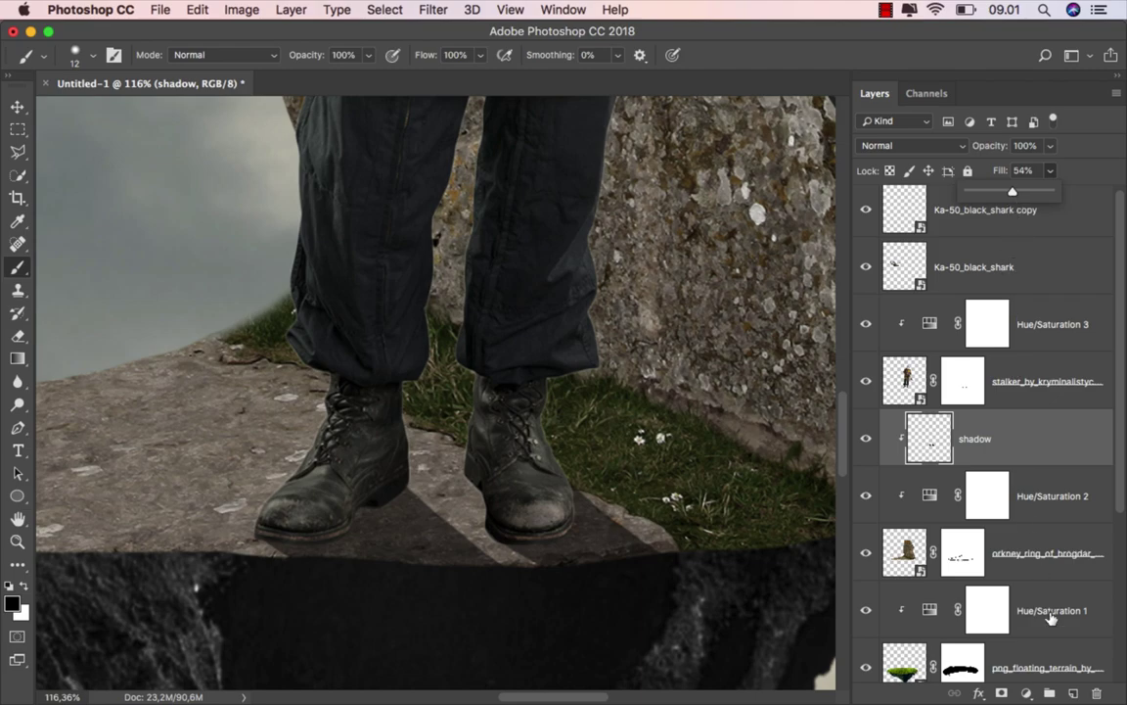
pyautogui.click(1073, 693)
pyautogui.rightClick(1005, 455)
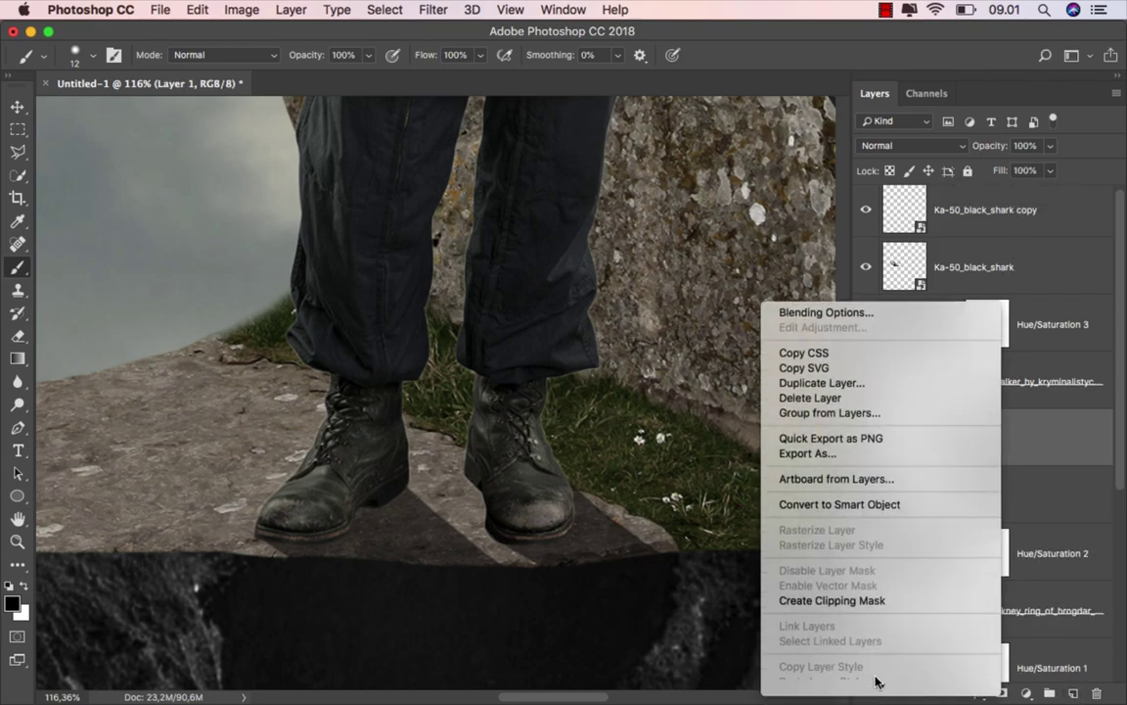
pyautogui.click(893, 605)
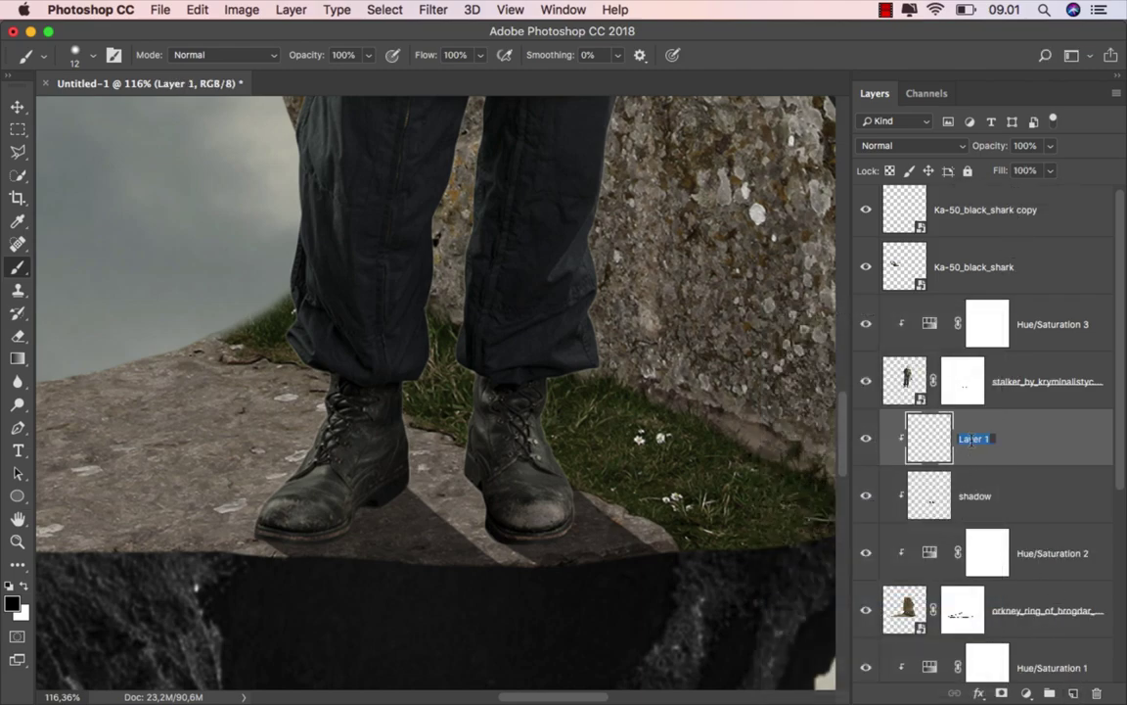
pyautogui.write('shadow 2')
pyautogui.press('Return')
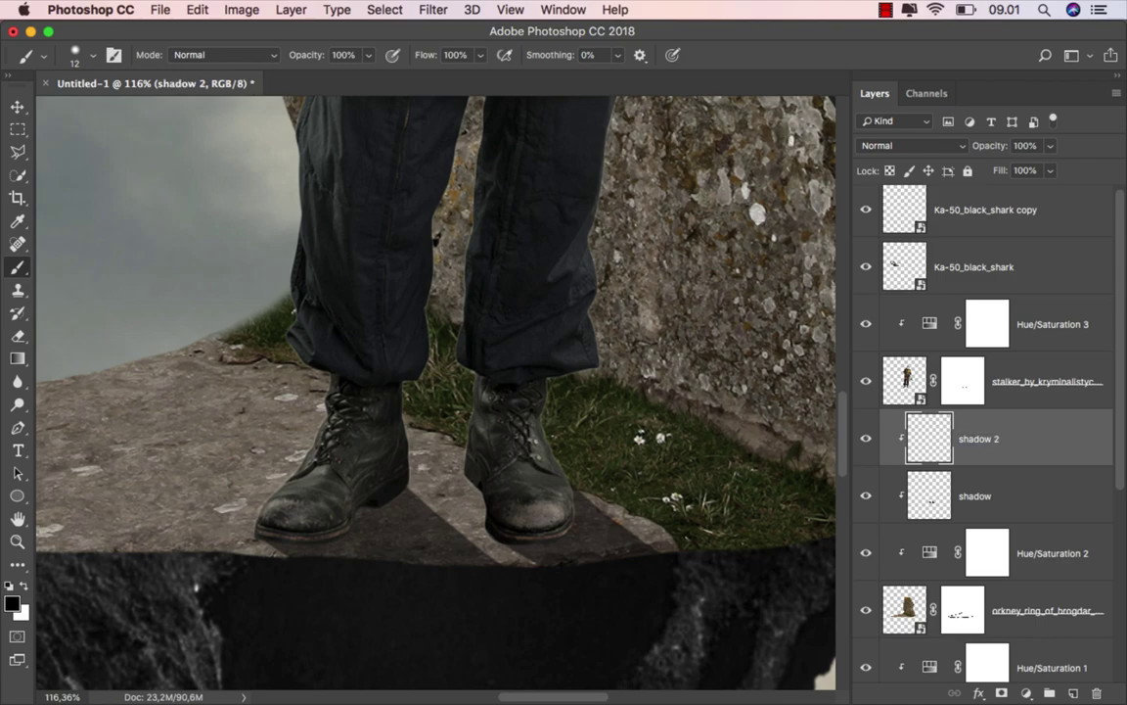
# Softly darken around the boots with a 10% opacity, 63 px soft brush.
pyautogui.click(369, 56)
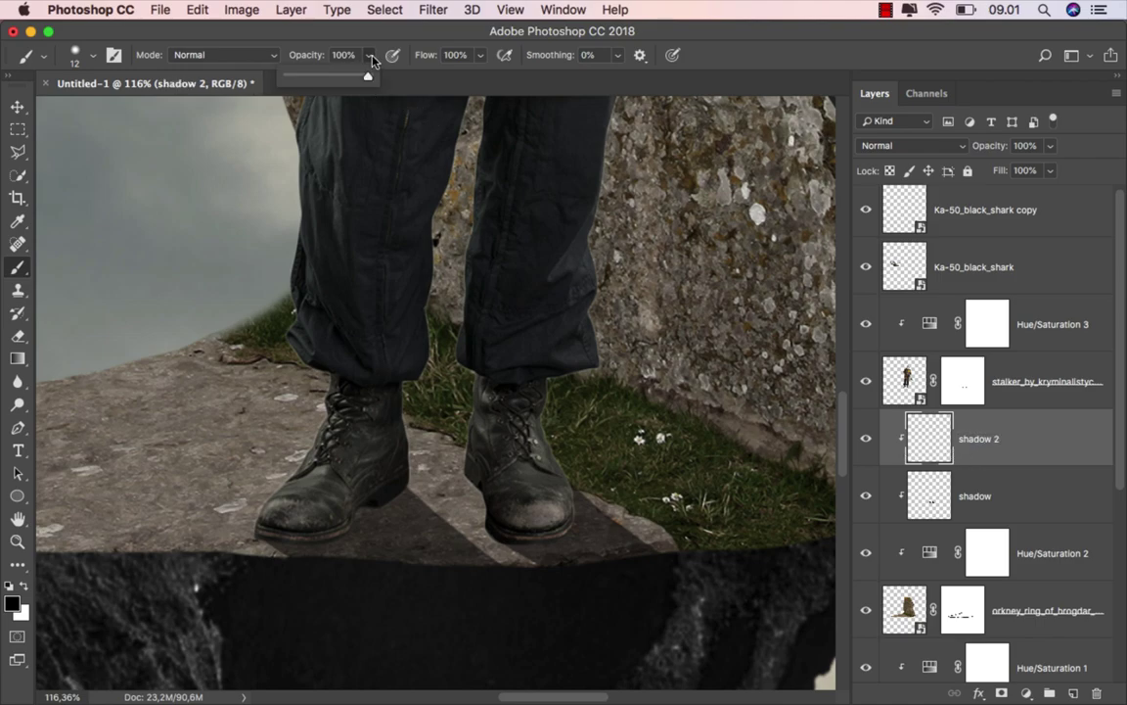
pyautogui.rightClick(360, 230)
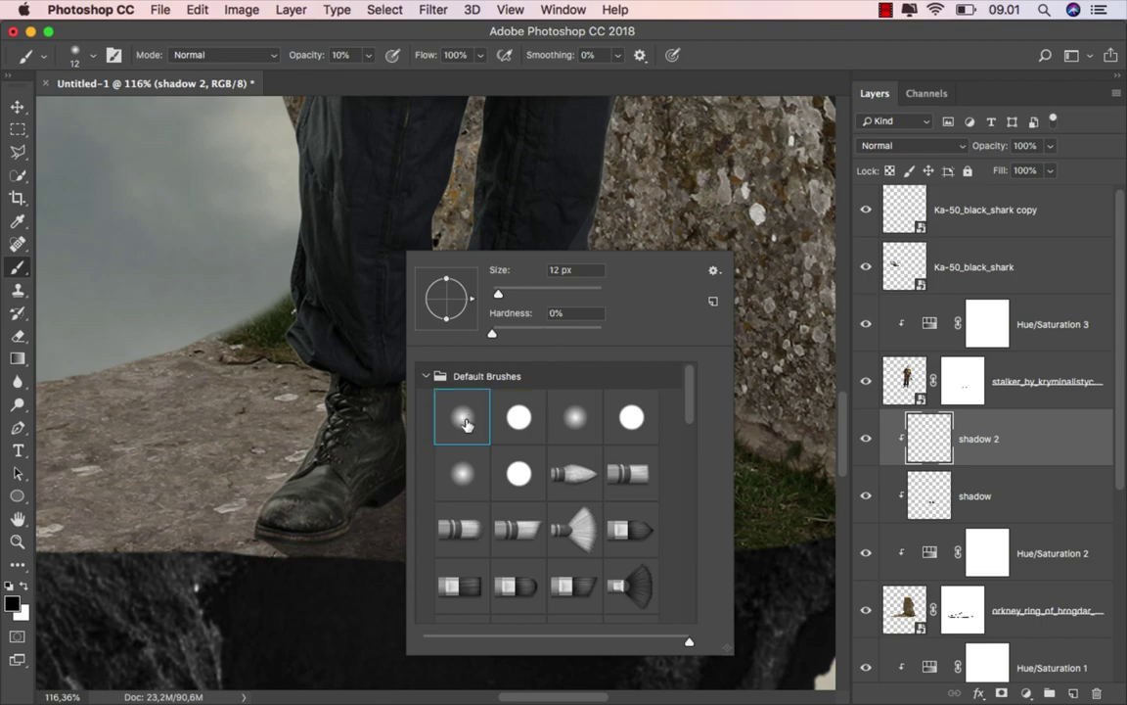
pyautogui.moveTo(360, 504); pyautogui.dragTo(411, 505)
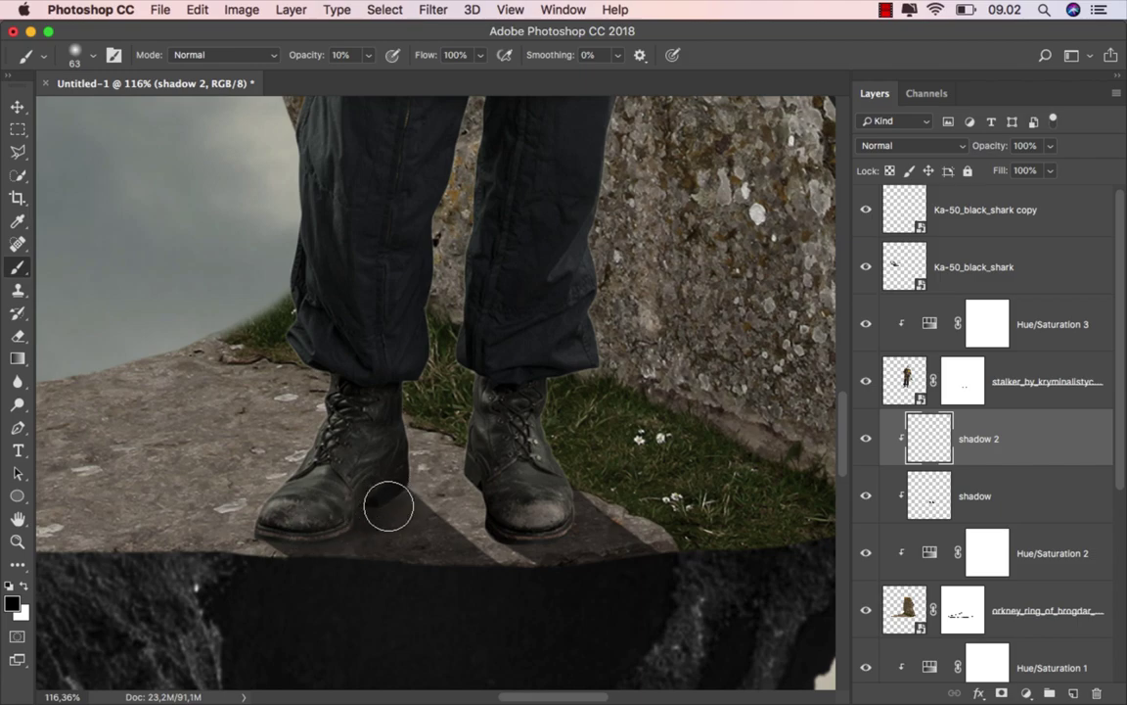
pyautogui.moveTo(536, 510); pyautogui.dragTo(564, 517)
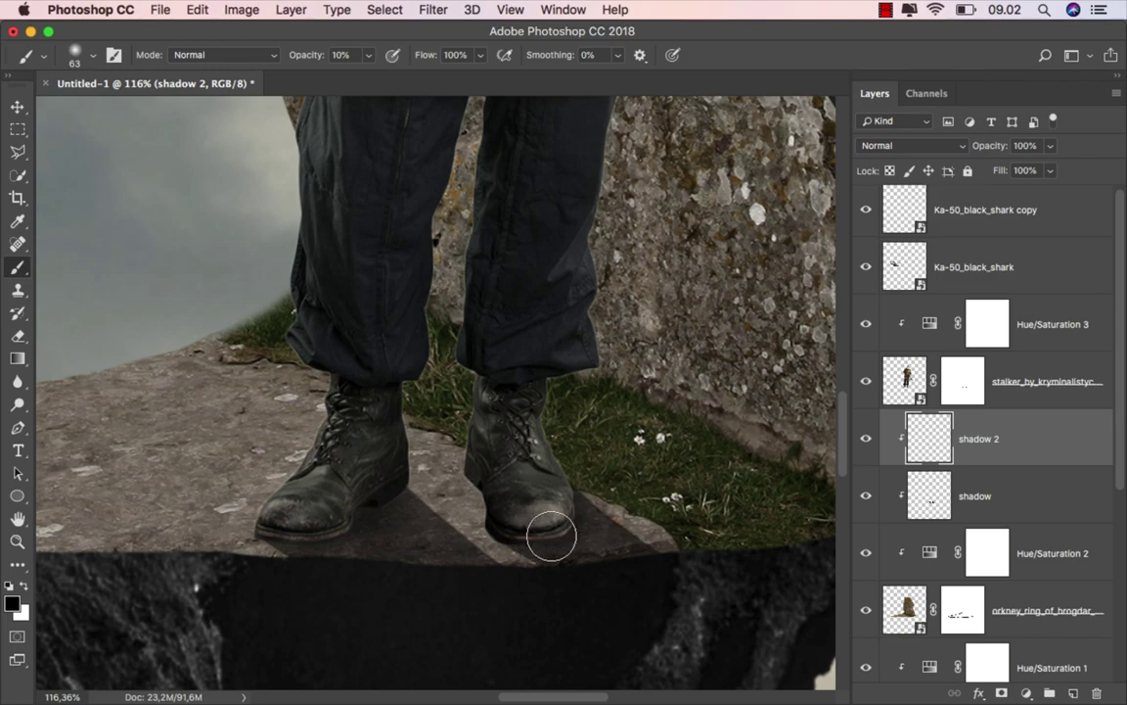
pyautogui.press('super+0')
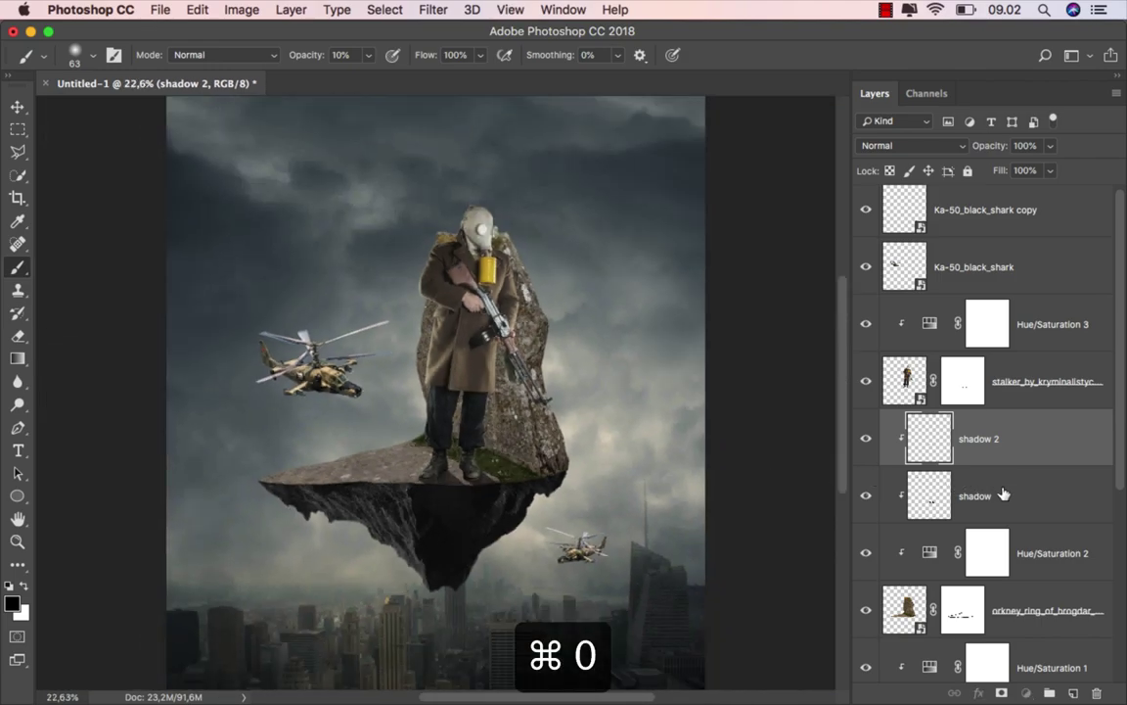
pyautogui.click(1003, 495)
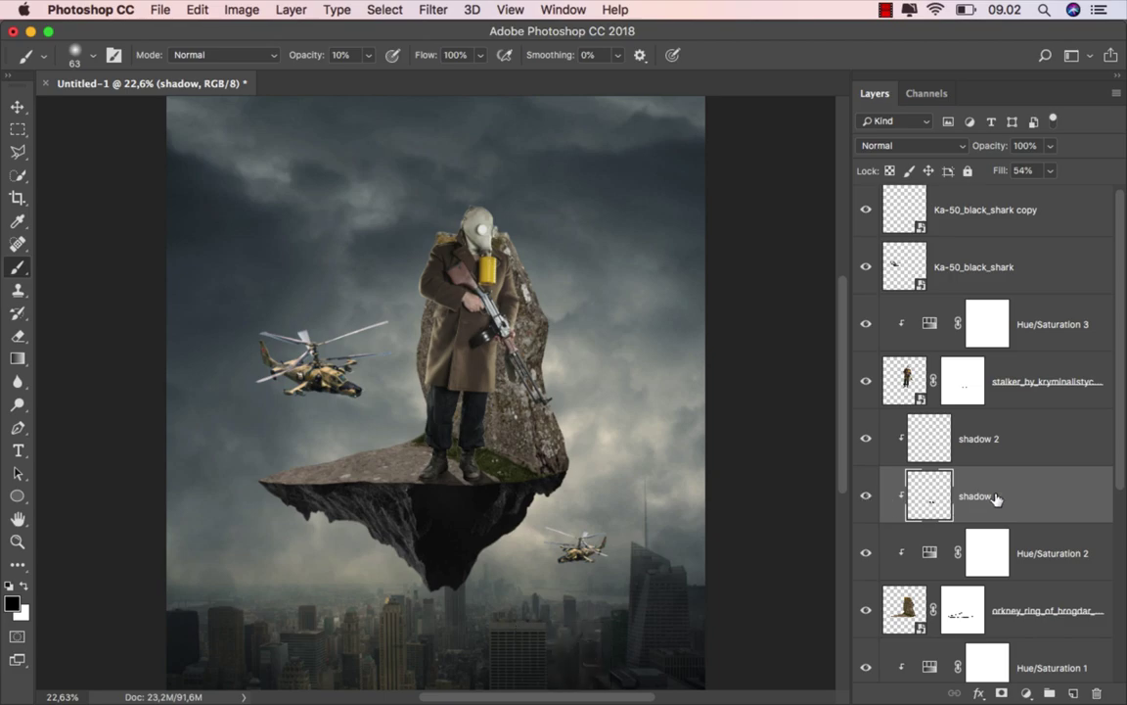
# Apply a 1.4-pixel Gaussian Blur to the shadow layer.
pyautogui.press('v')
pyautogui.click(432, 9)
pyautogui.moveTo(441, 236)
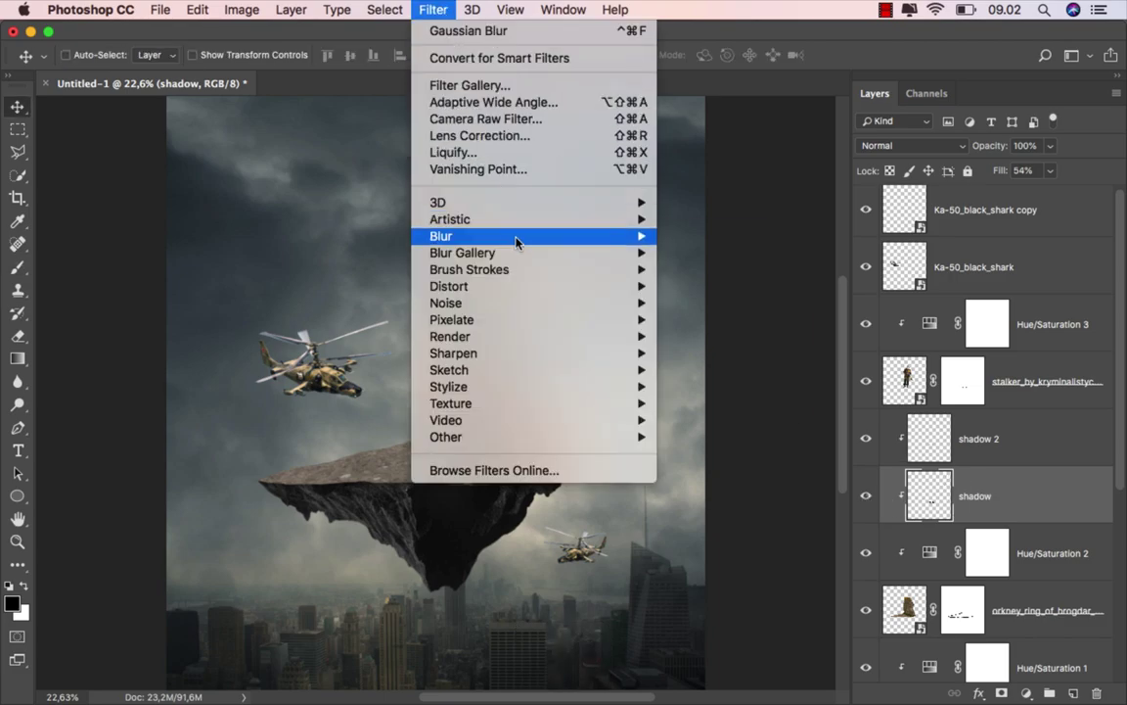
pyautogui.click(711, 303)
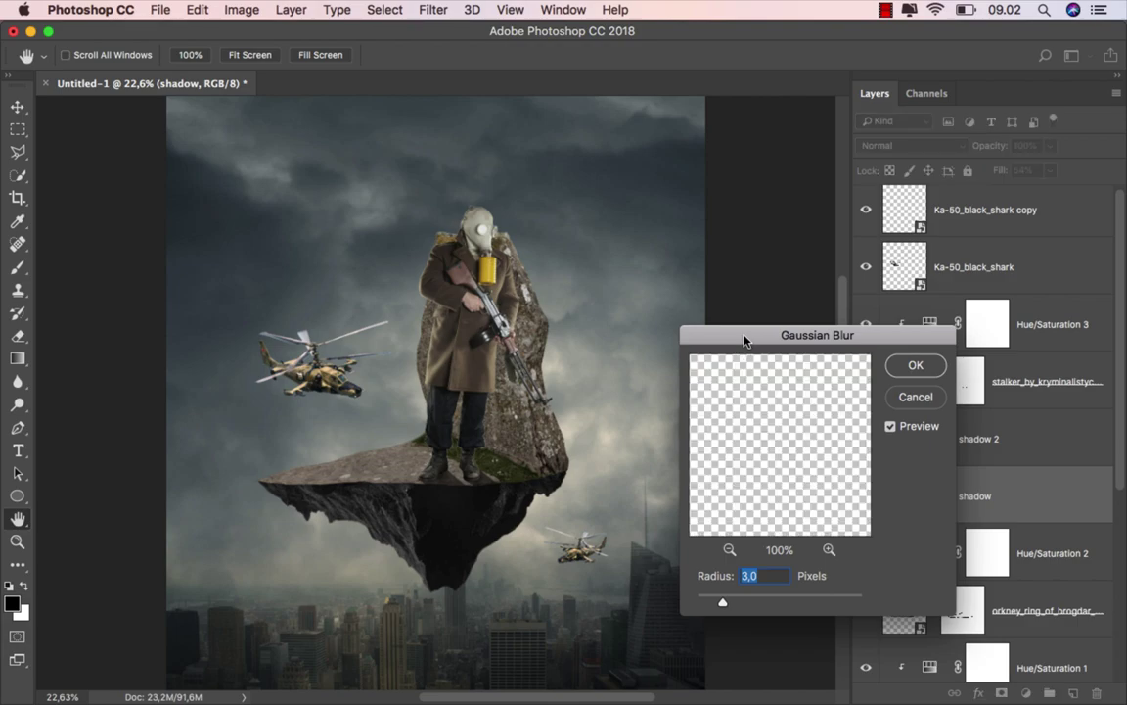
pyautogui.moveTo(722, 602); pyautogui.dragTo(705, 603)
pyautogui.click(914, 366)
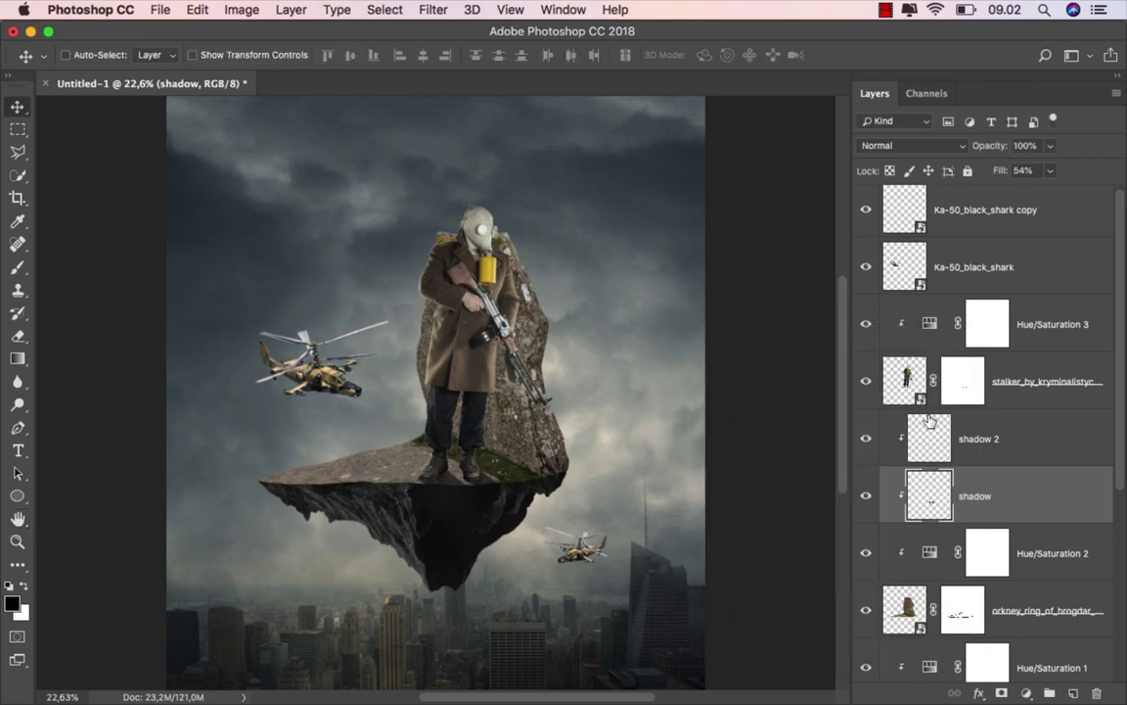
# Give the helicopter copy a 2-pixel Gaussian Blur smart filter.
pyautogui.click(974, 226)
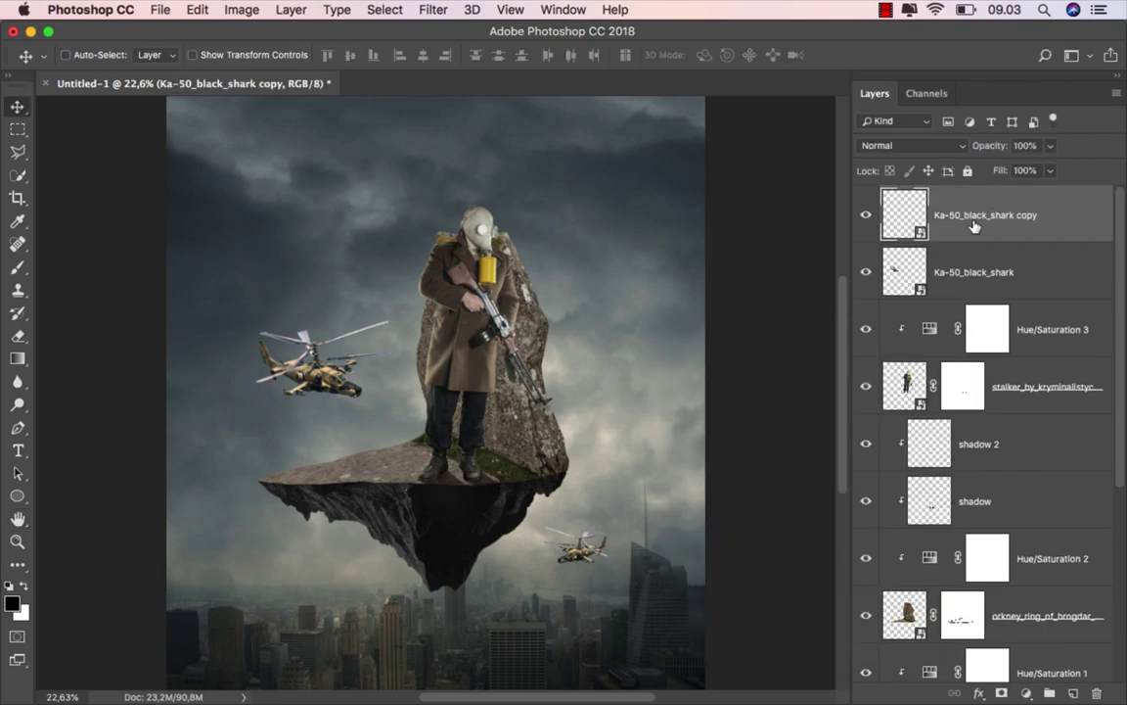
pyautogui.click(434, 10)
pyautogui.moveTo(441, 236)
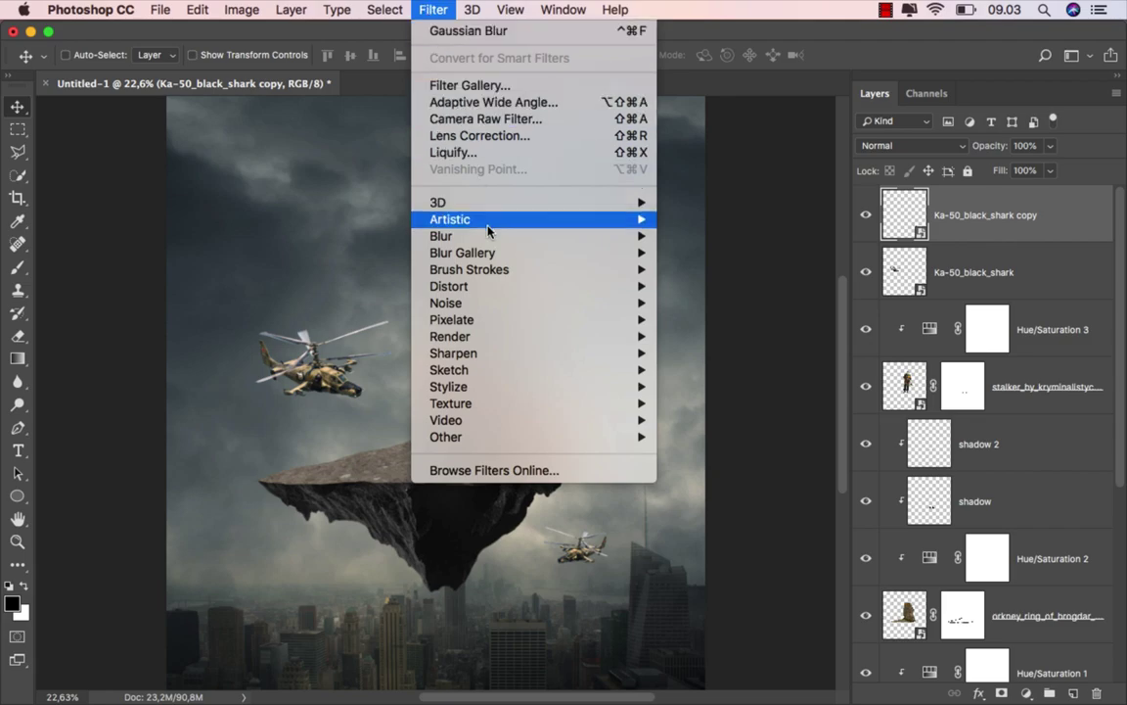
pyautogui.click(714, 303)
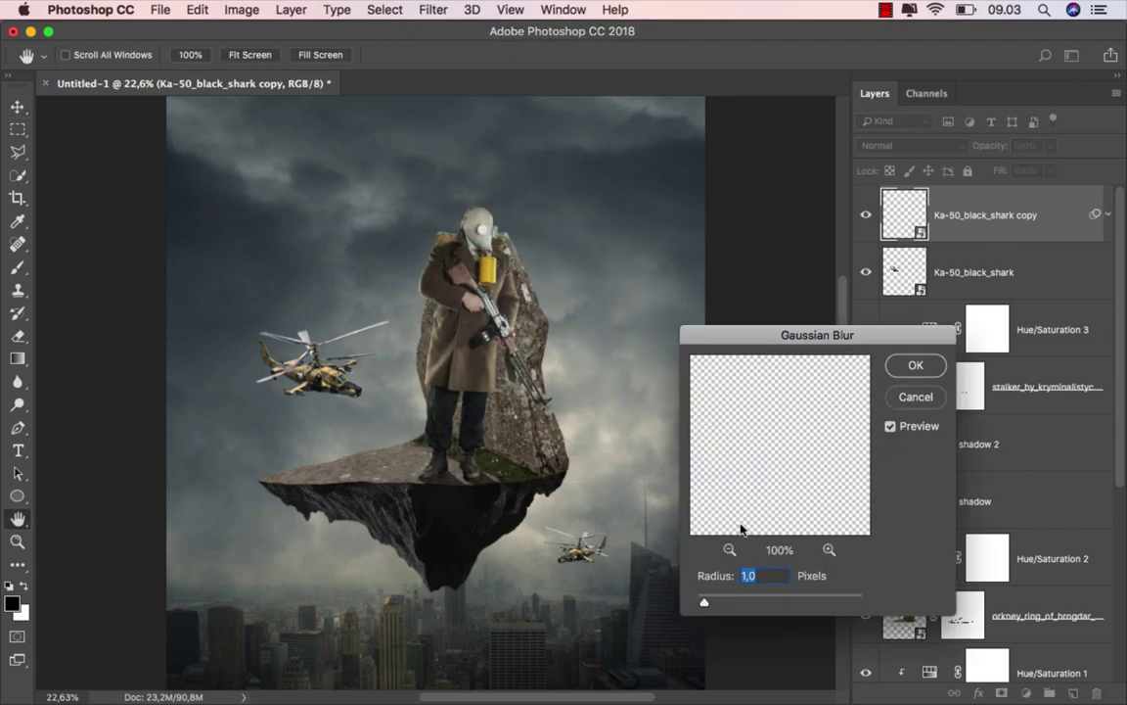
pyautogui.write('2')
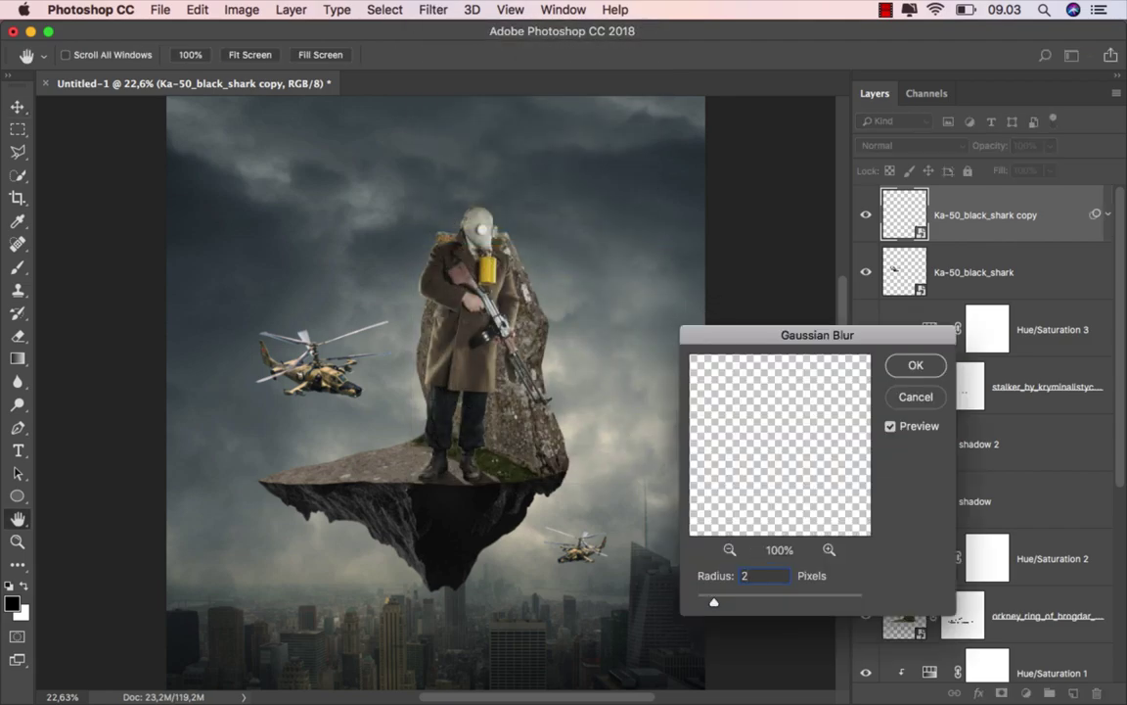
pyautogui.click(915, 366)
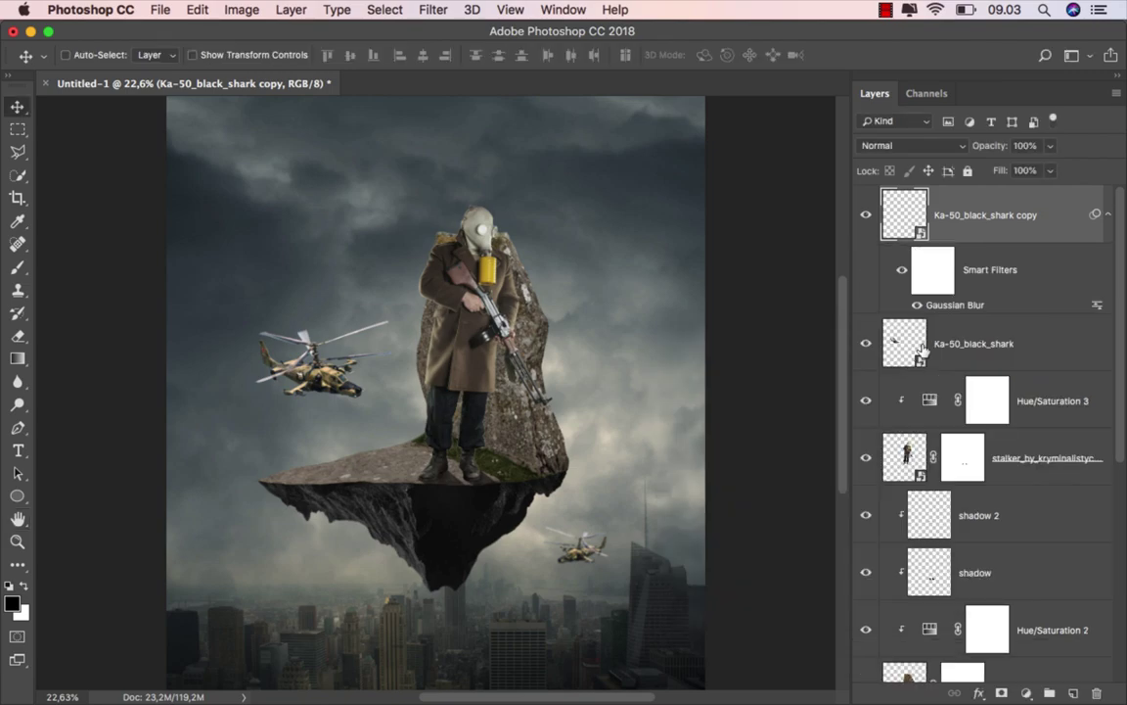
# Give the original Ka-50_black_shark layer a 1-pixel Gaussian Blur and select both helicopters.
pyautogui.click(998, 347)
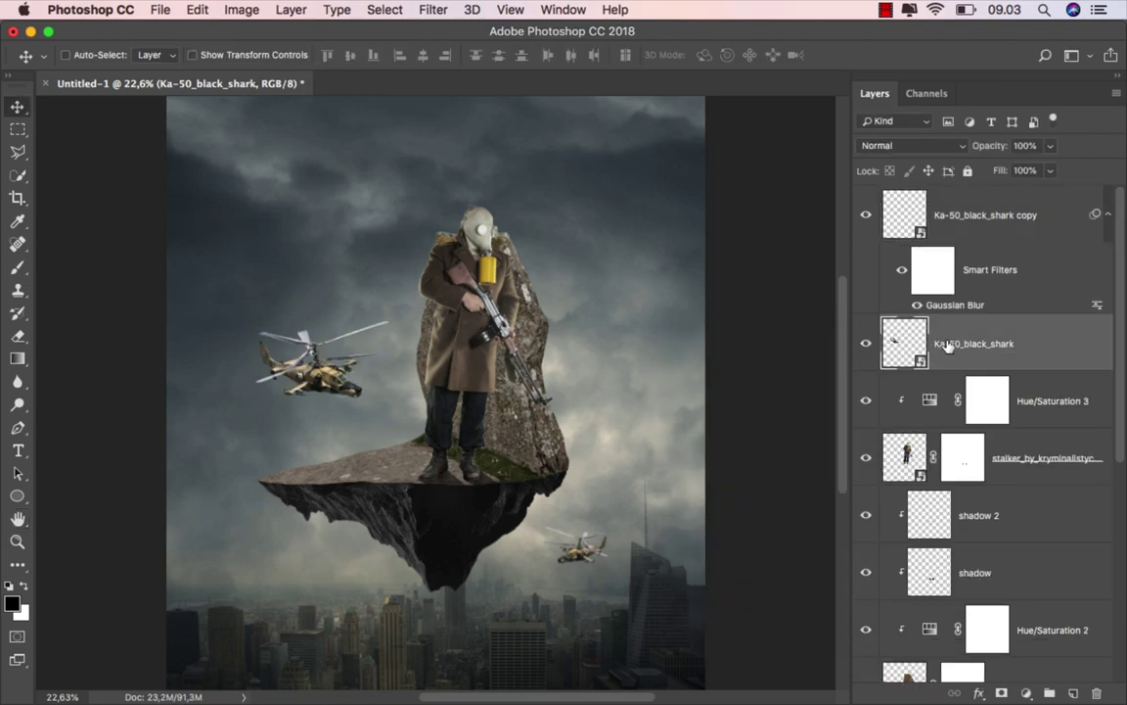
pyautogui.click(435, 12)
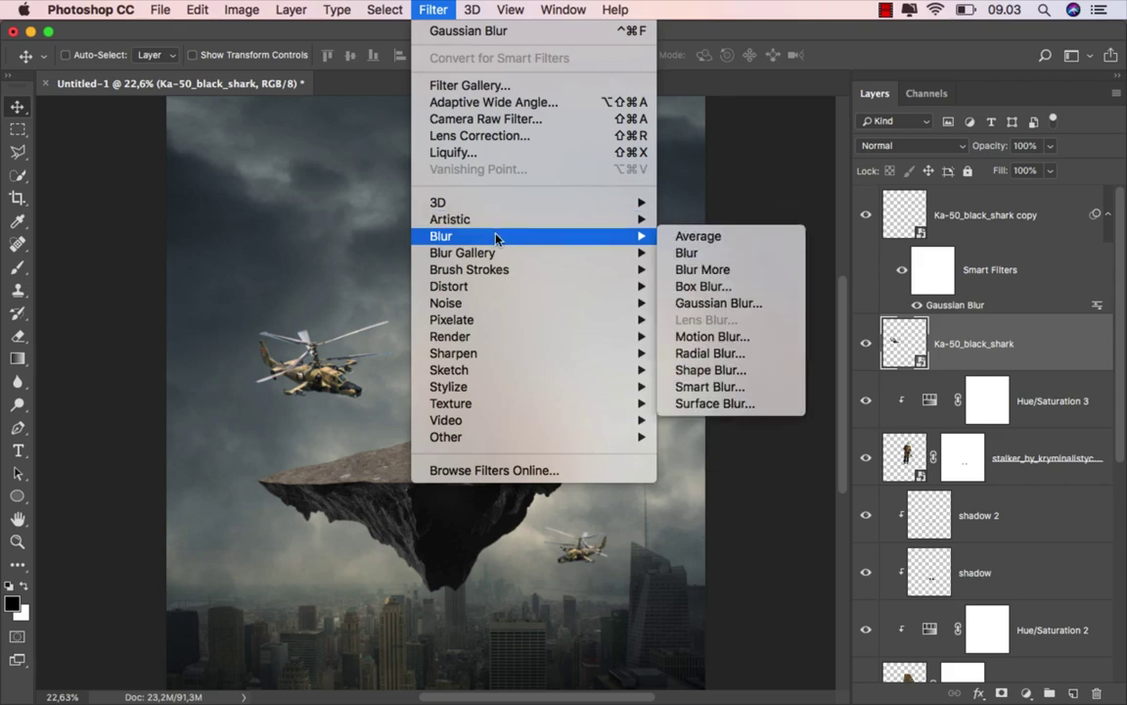
pyautogui.click(741, 302)
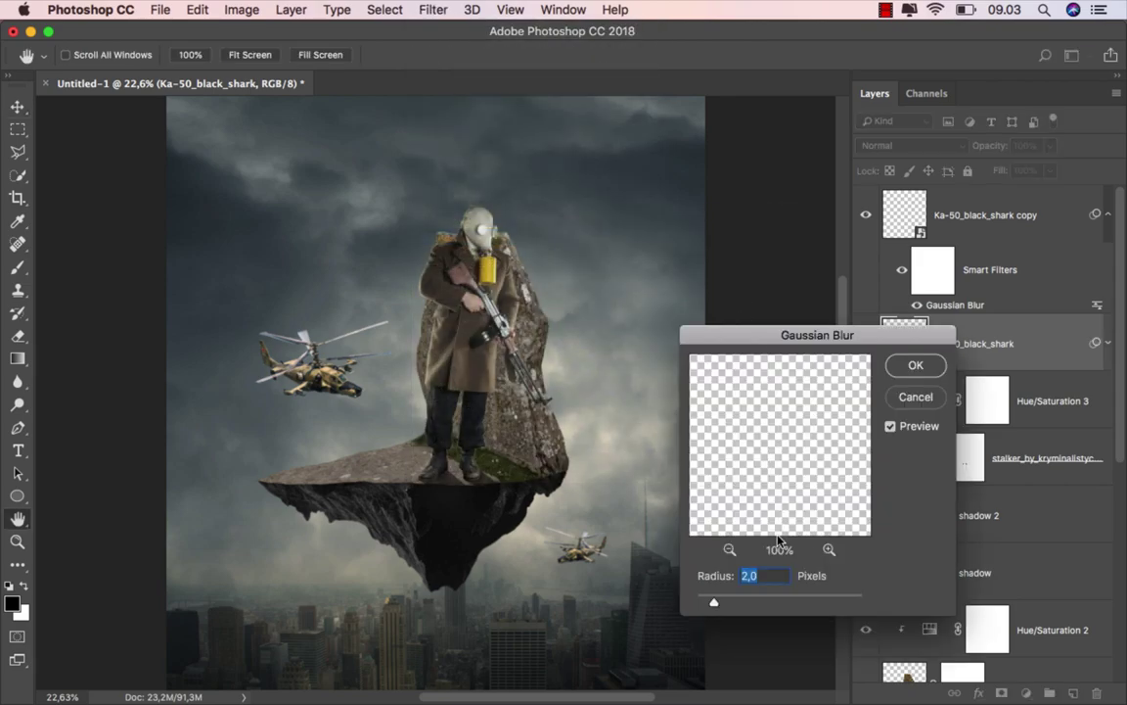
pyautogui.write('1')
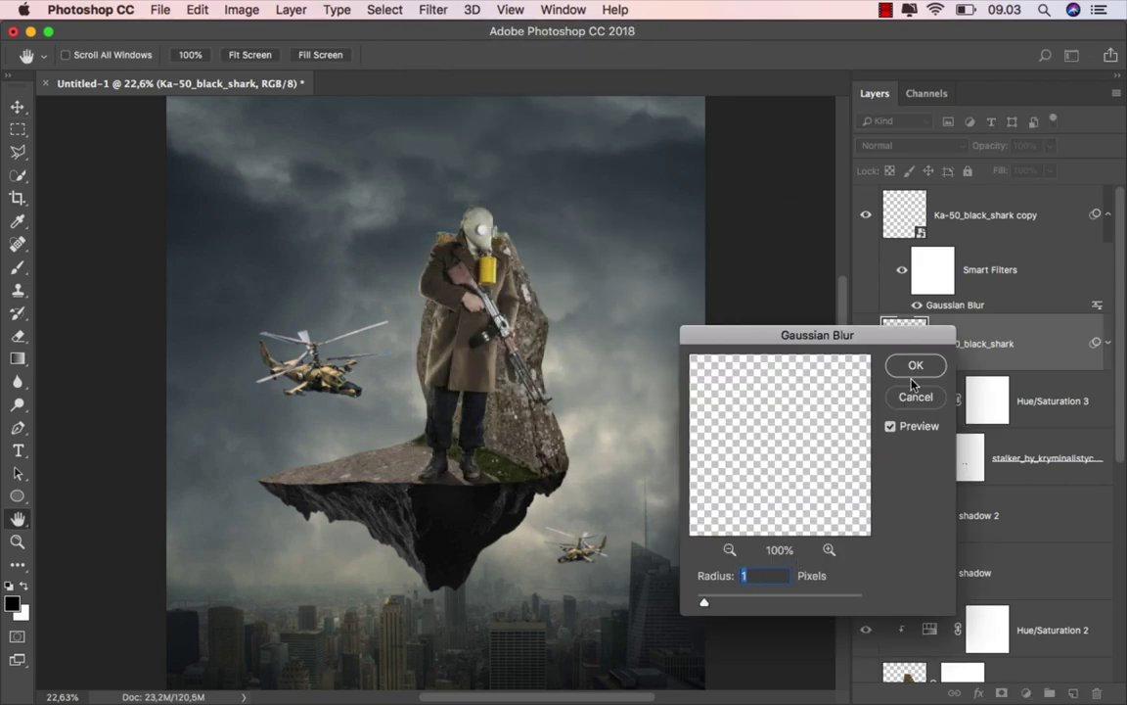
pyautogui.click(912, 374)
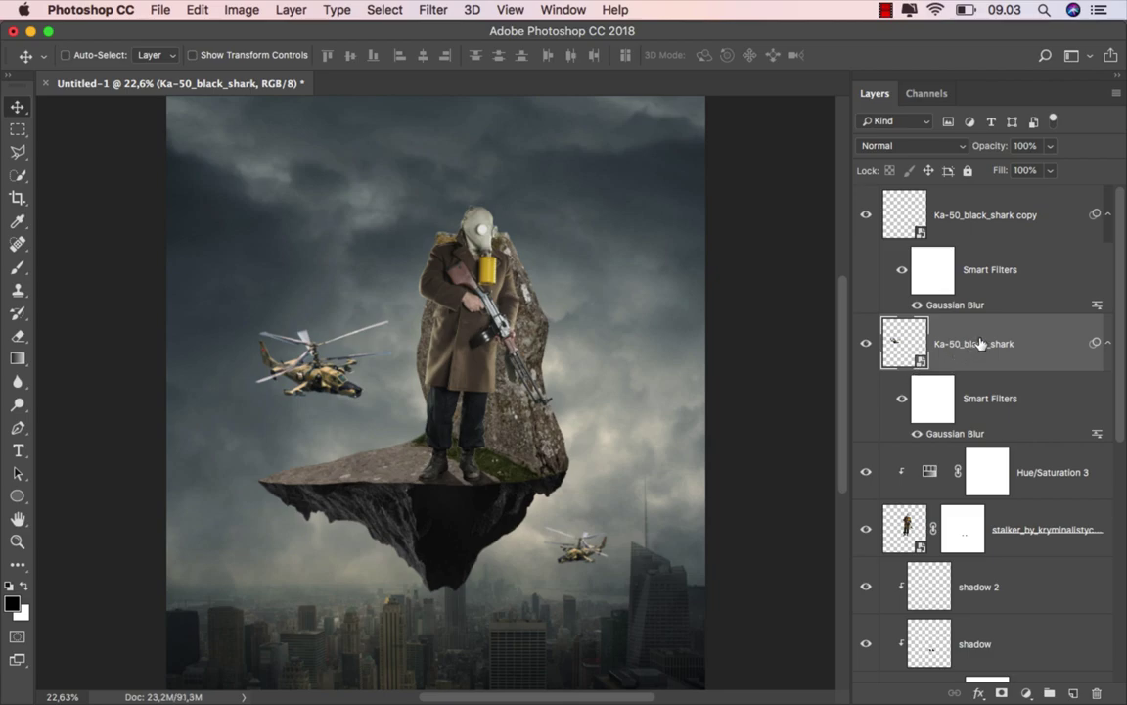
pyautogui.keyDown('shift'); pyautogui.click(990, 224); pyautogui.keyUp('shift')
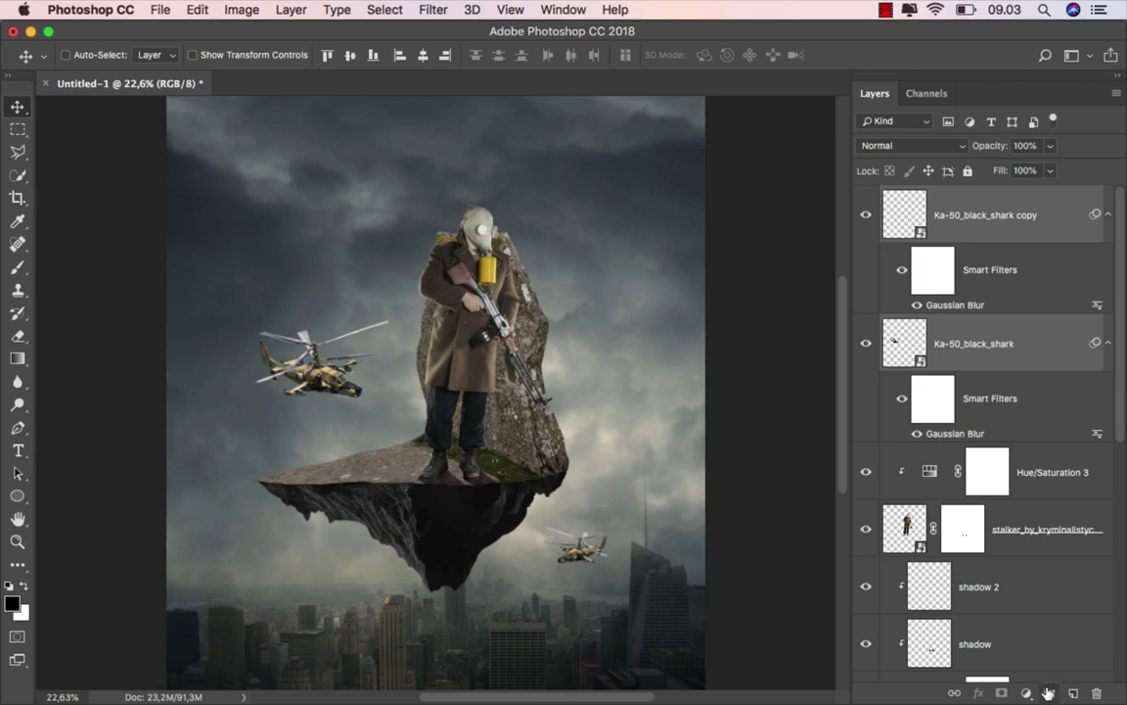
# Group the two Ka-50 helicopter layers and rename the group 'helli'.
pyautogui.click(1048, 693)
pyautogui.click(869, 198)
pyautogui.click(869, 197)
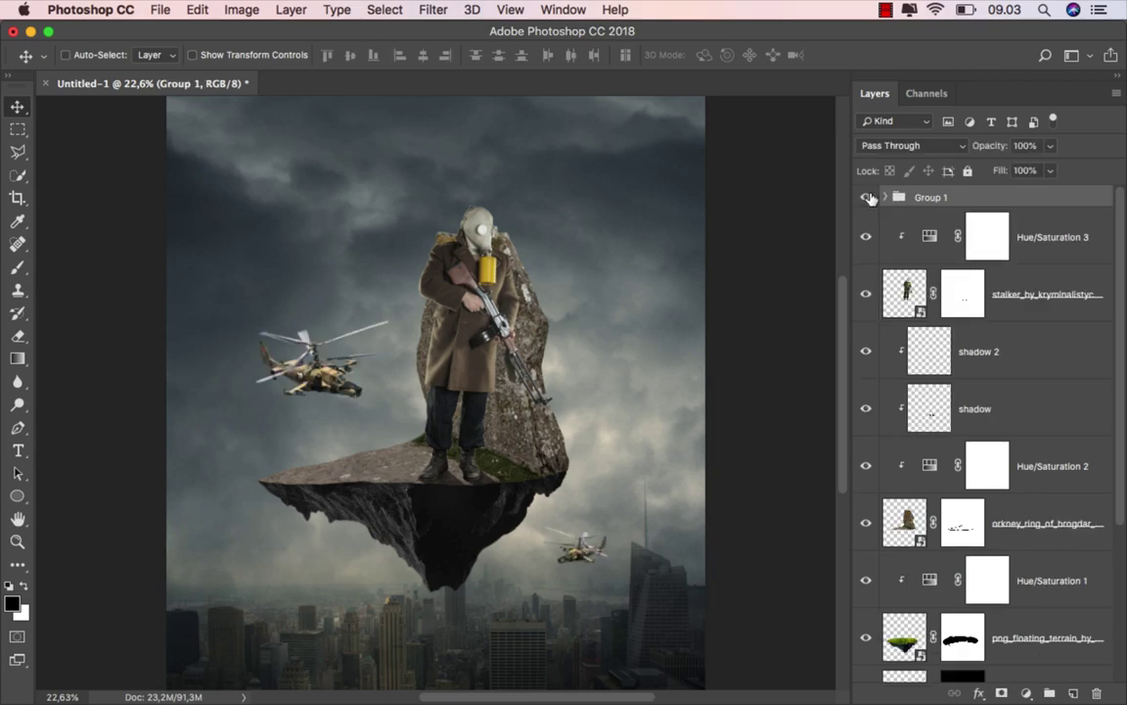
pyautogui.doubleClick(932, 198)
pyautogui.write('helli')
pyautogui.press('Return')
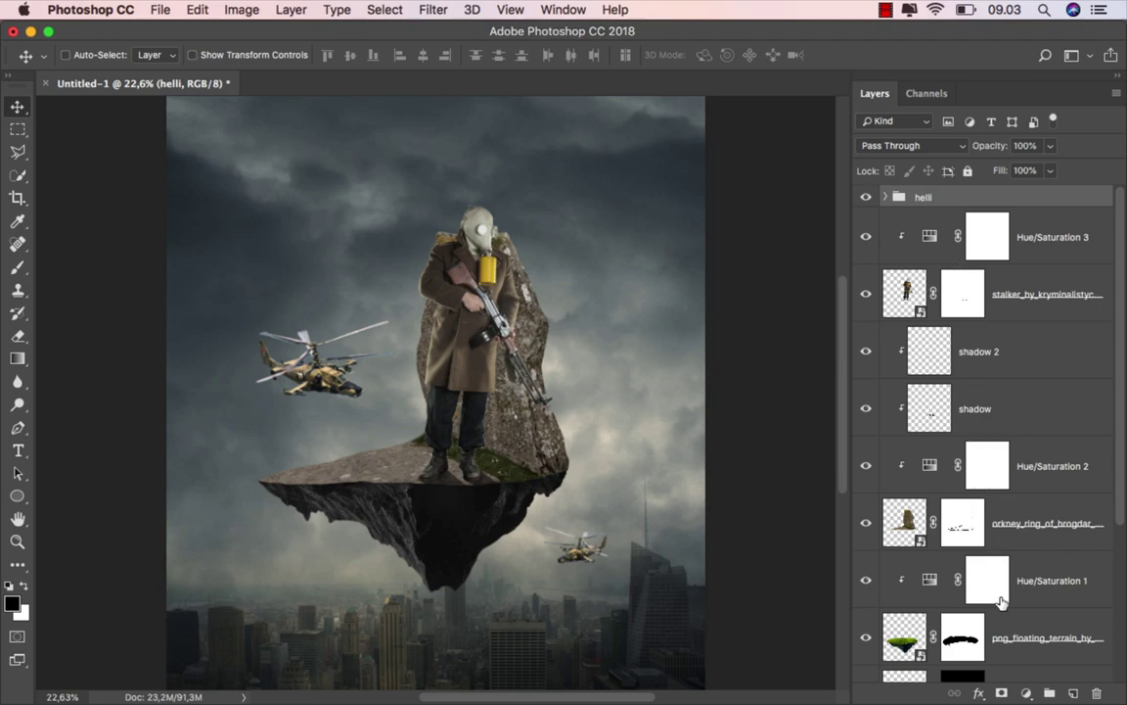
pyautogui.click(1027, 692)
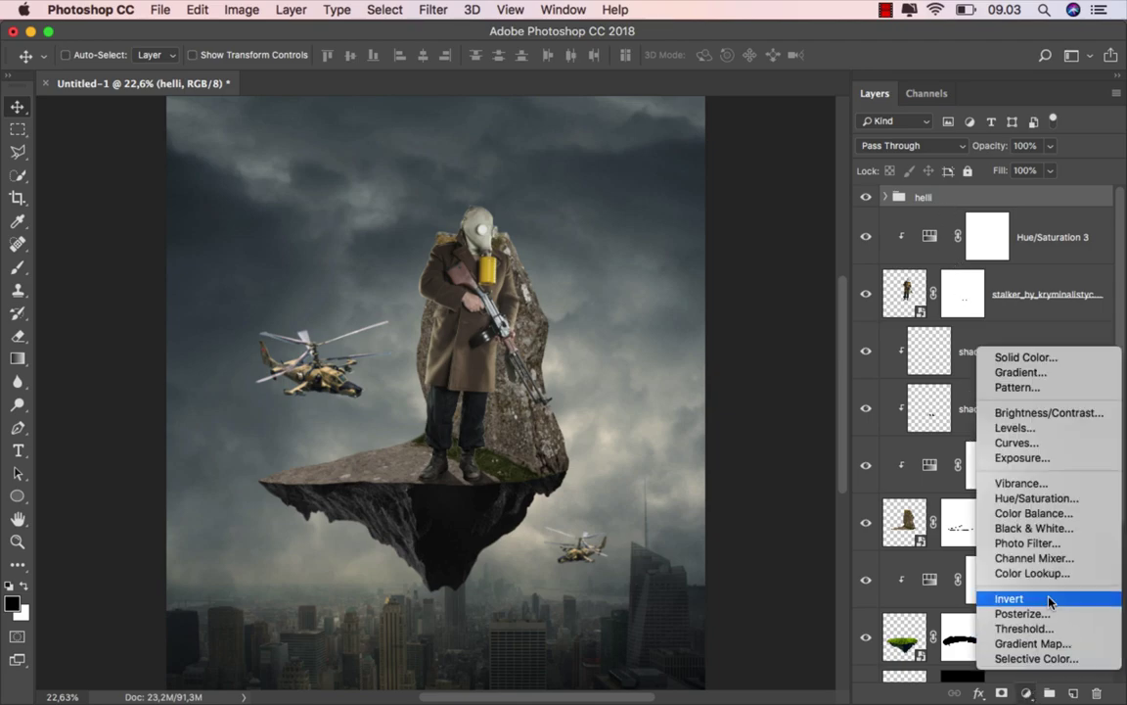
# Clip a Hue/Saturation 4 adjustment to the helli group with saturation at -36.
pyautogui.click(1037, 498)
pyautogui.click(717, 643)
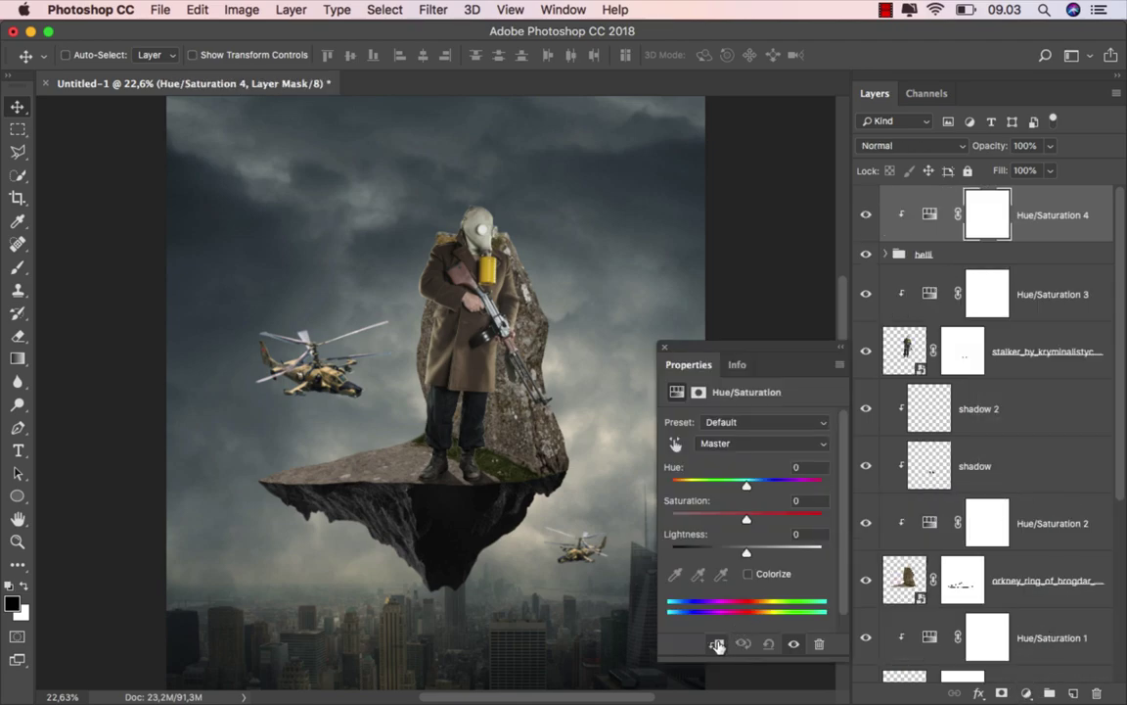
pyautogui.moveTo(747, 517); pyautogui.dragTo(721, 518)
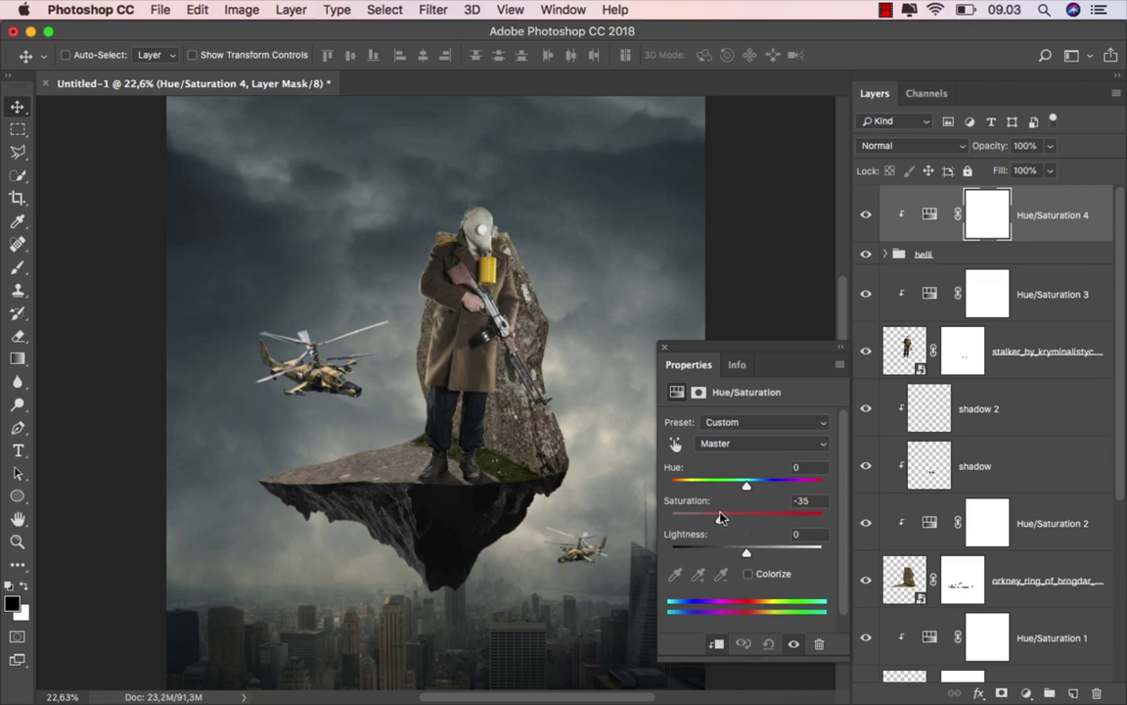
pyautogui.click(664, 350)
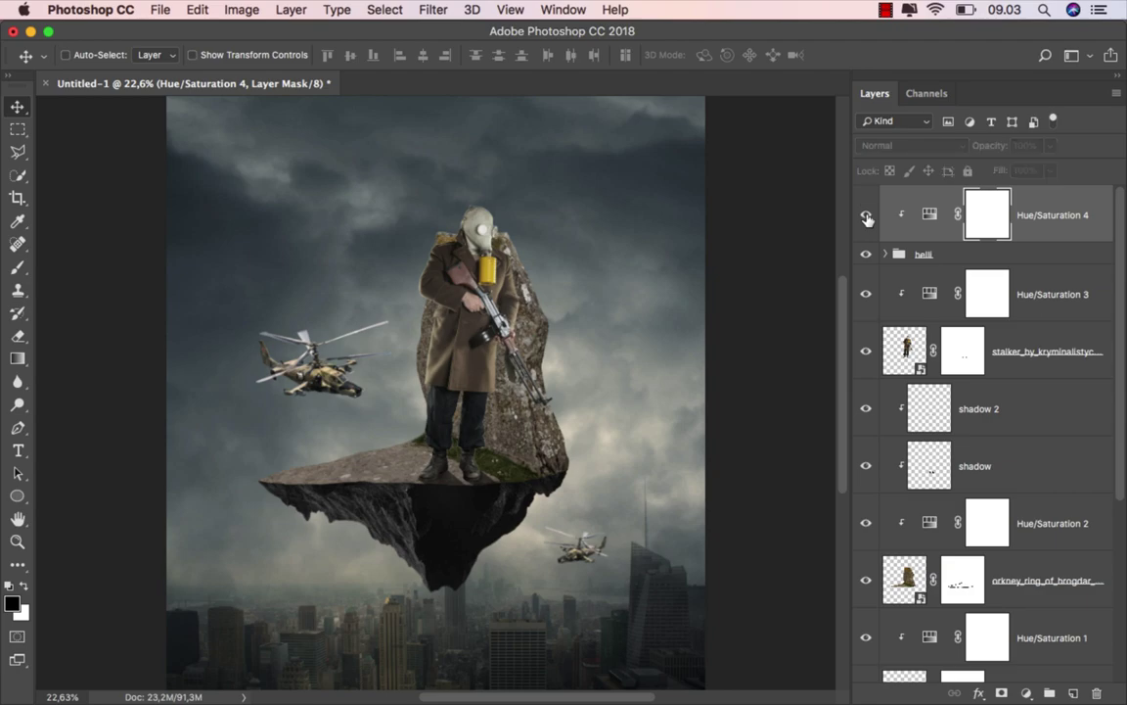
pyautogui.click(934, 212)
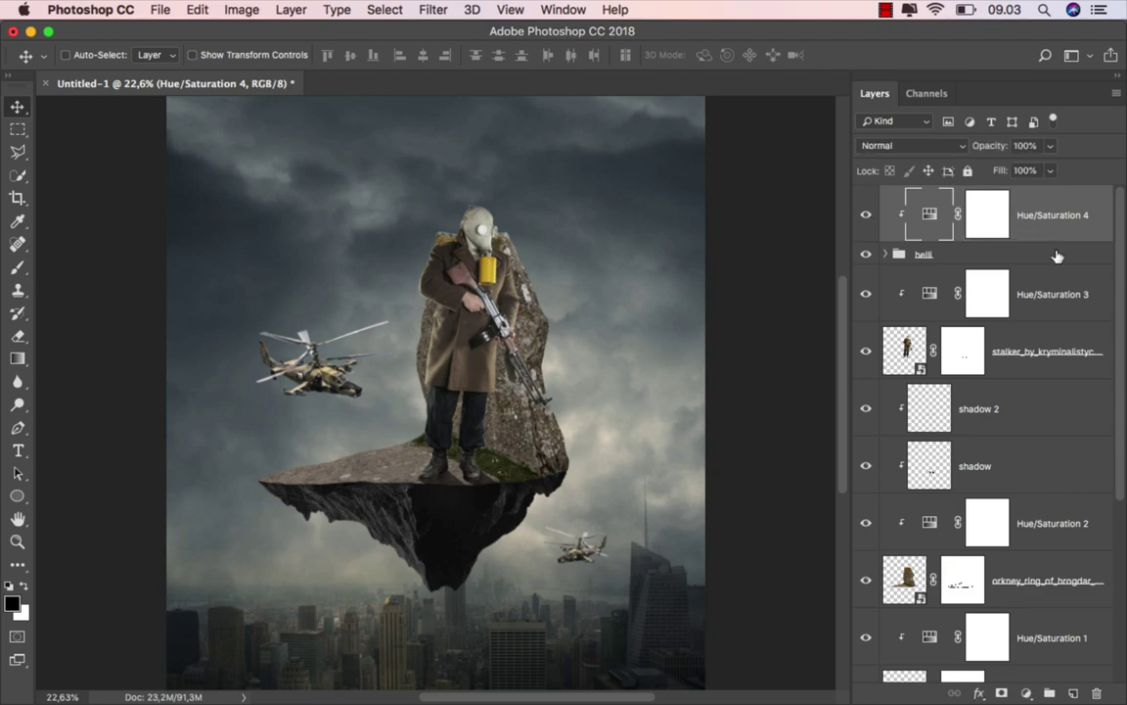
pyautogui.moveTo(1120, 392); pyautogui.dragTo(1114, 570)
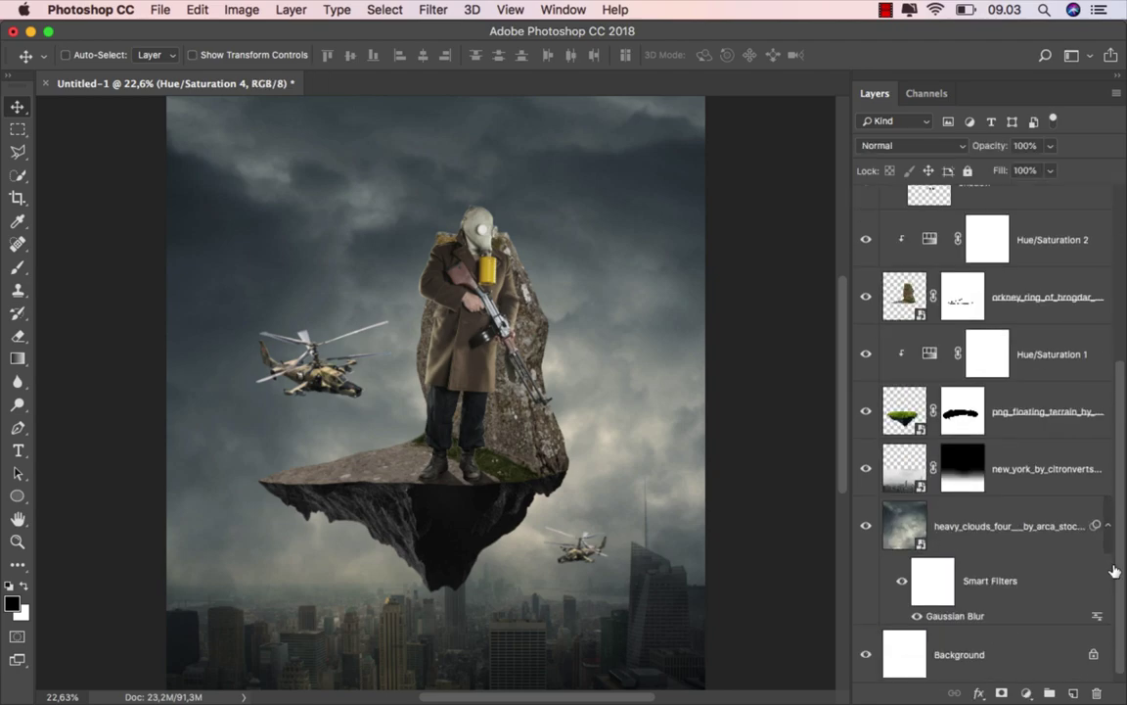
pyautogui.click(886, 470)
# Apply a Gaussian Blur smart filter of about 2.6 px to the New York skyline layer.
pyautogui.click(865, 468)
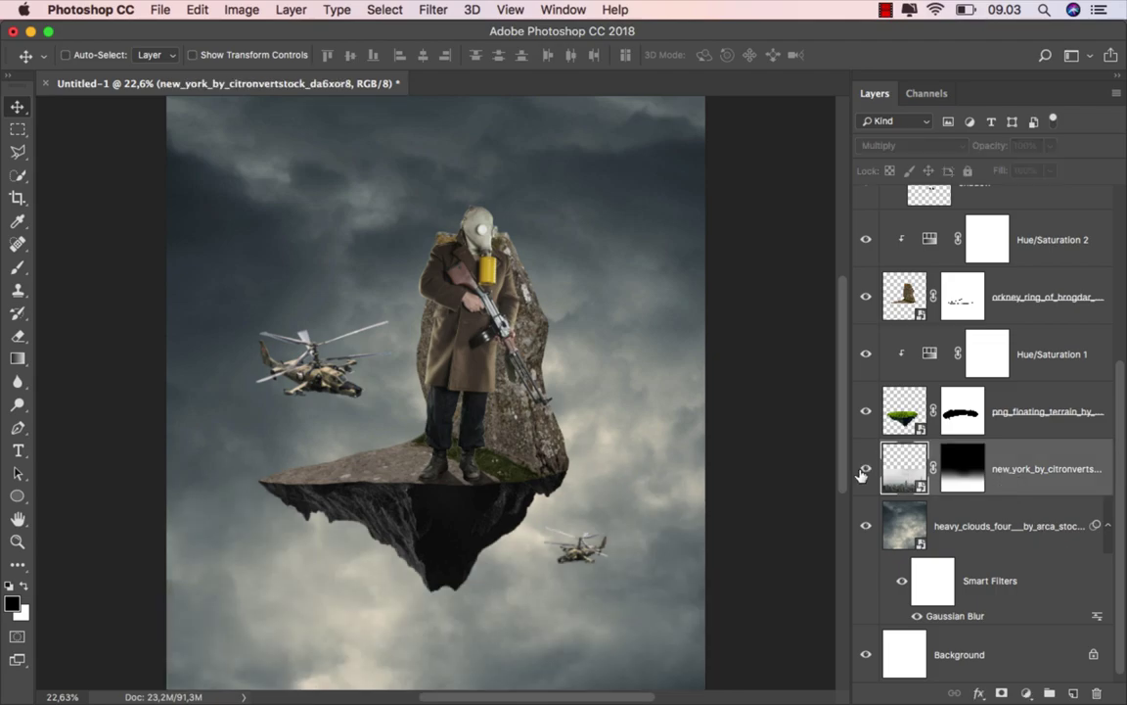
pyautogui.click(865, 467)
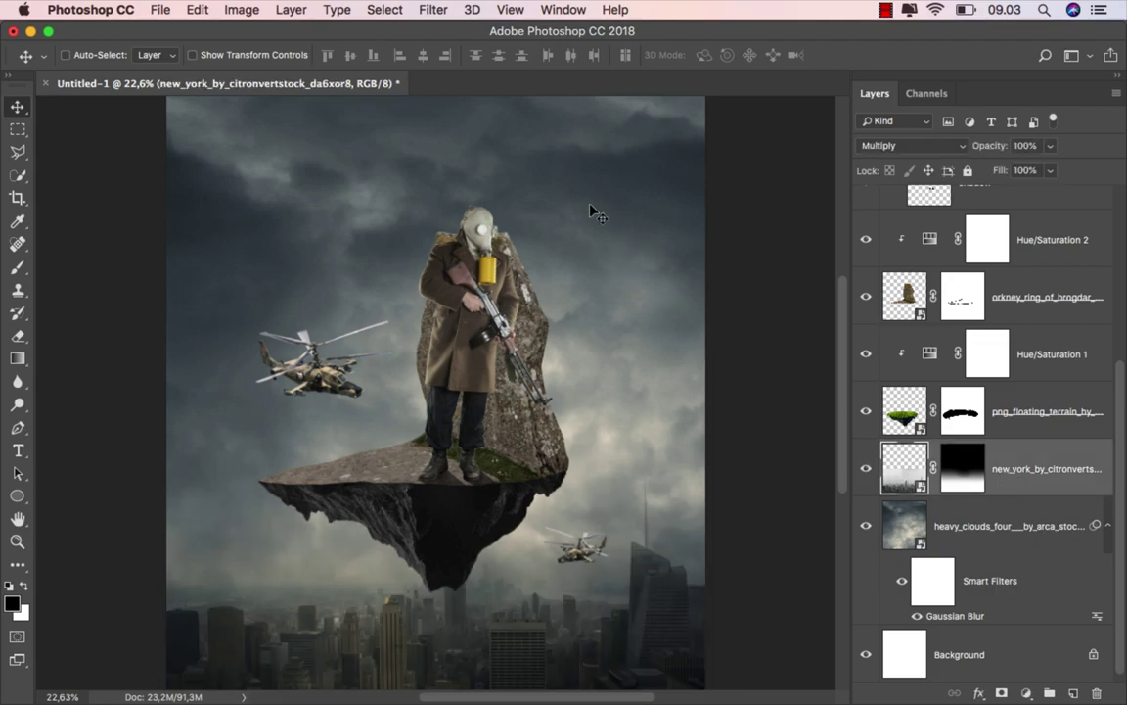
pyautogui.click(435, 12)
pyautogui.moveTo(440, 236)
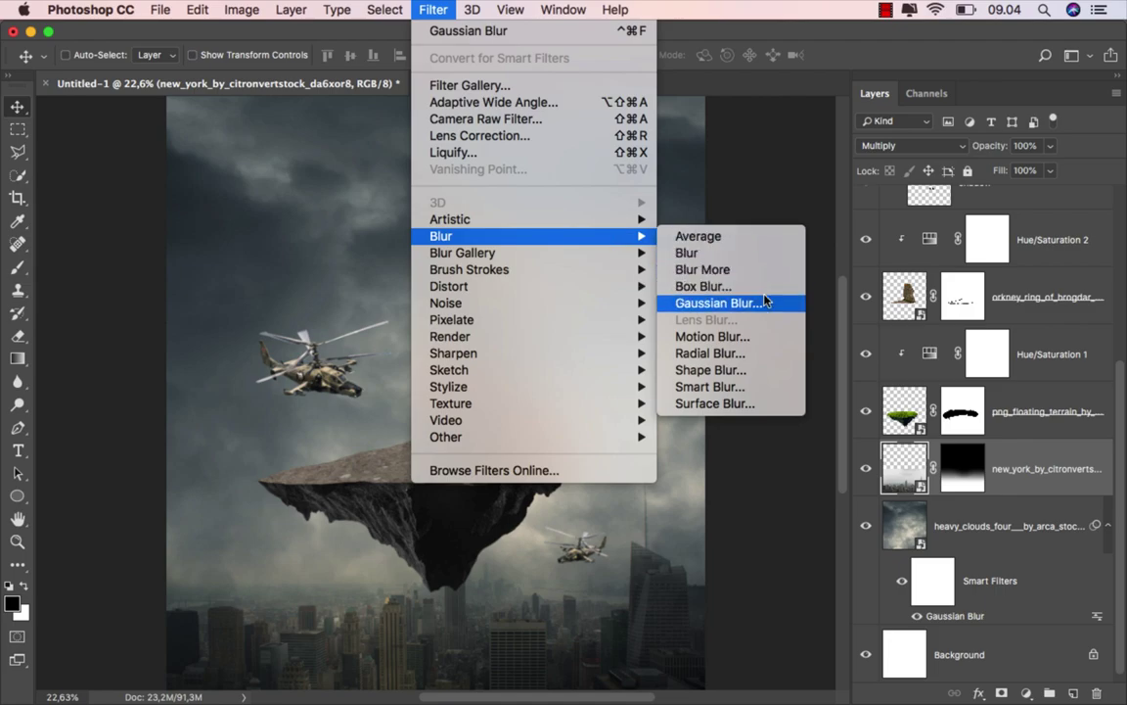
pyautogui.click(766, 305)
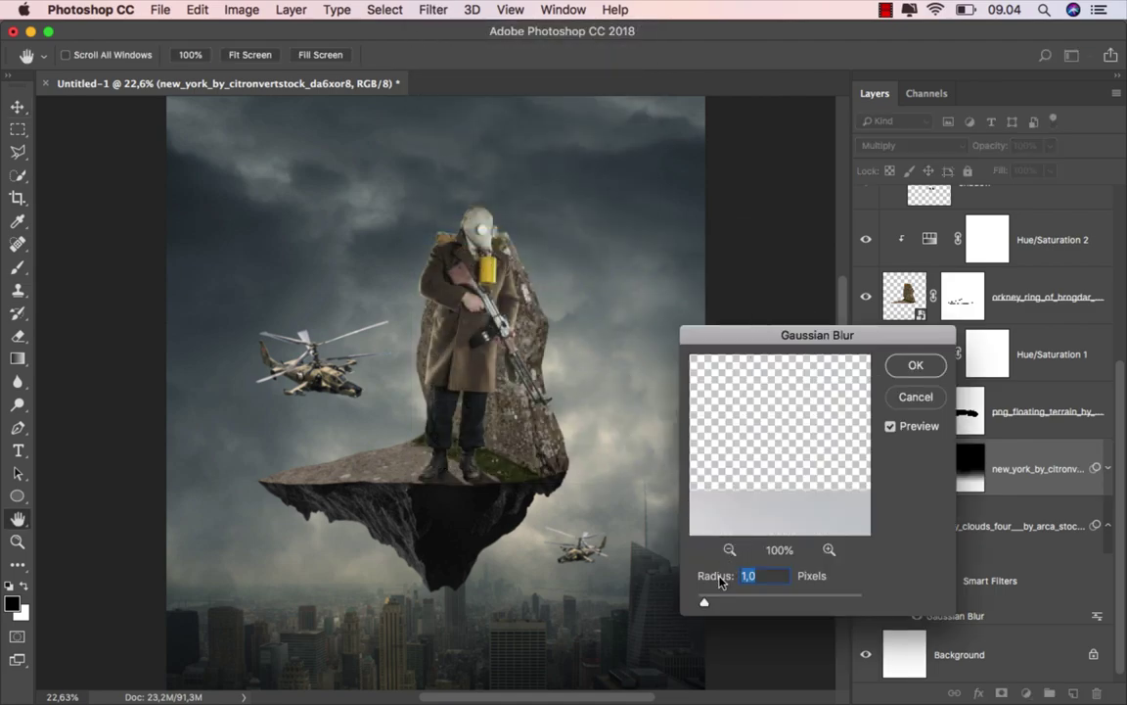
pyautogui.moveTo(713, 604); pyautogui.dragTo(714, 603)
pyautogui.click(935, 365)
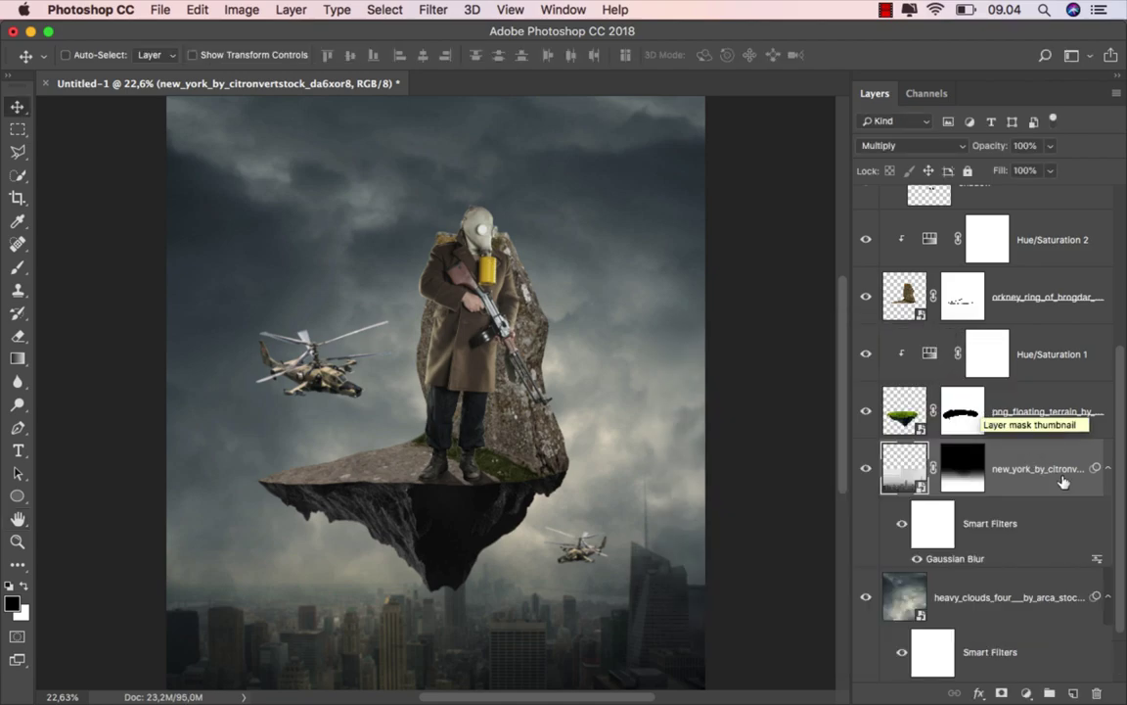
pyautogui.moveTo(1115, 468); pyautogui.dragTo(1119, 271)
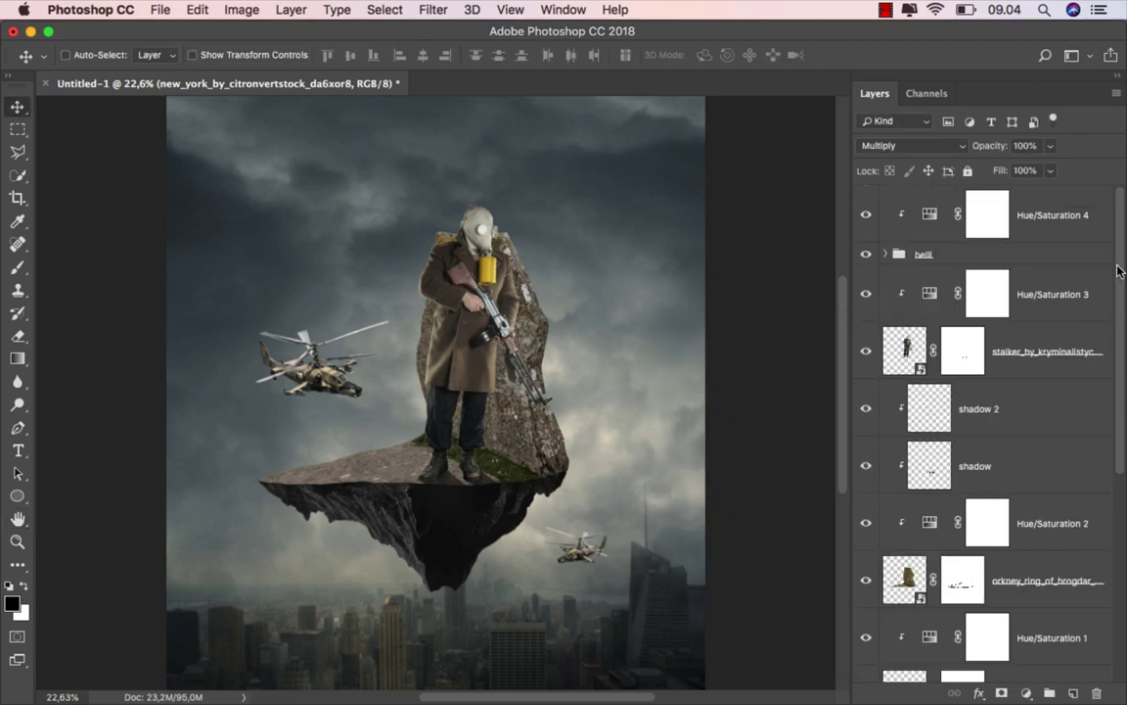
# Rasterize the standing stone layer and dodge highlights with a brush of about 325 px.
pyautogui.click(1052, 216)
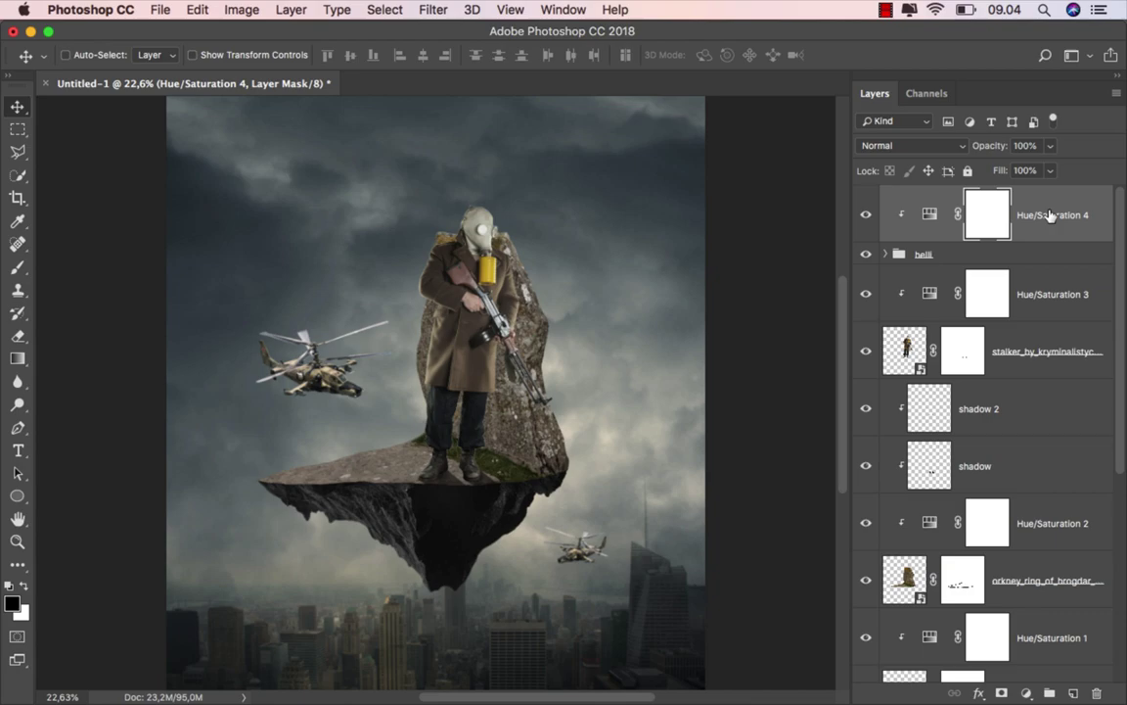
pyautogui.click(918, 567)
pyautogui.click(866, 580)
pyautogui.click(866, 580)
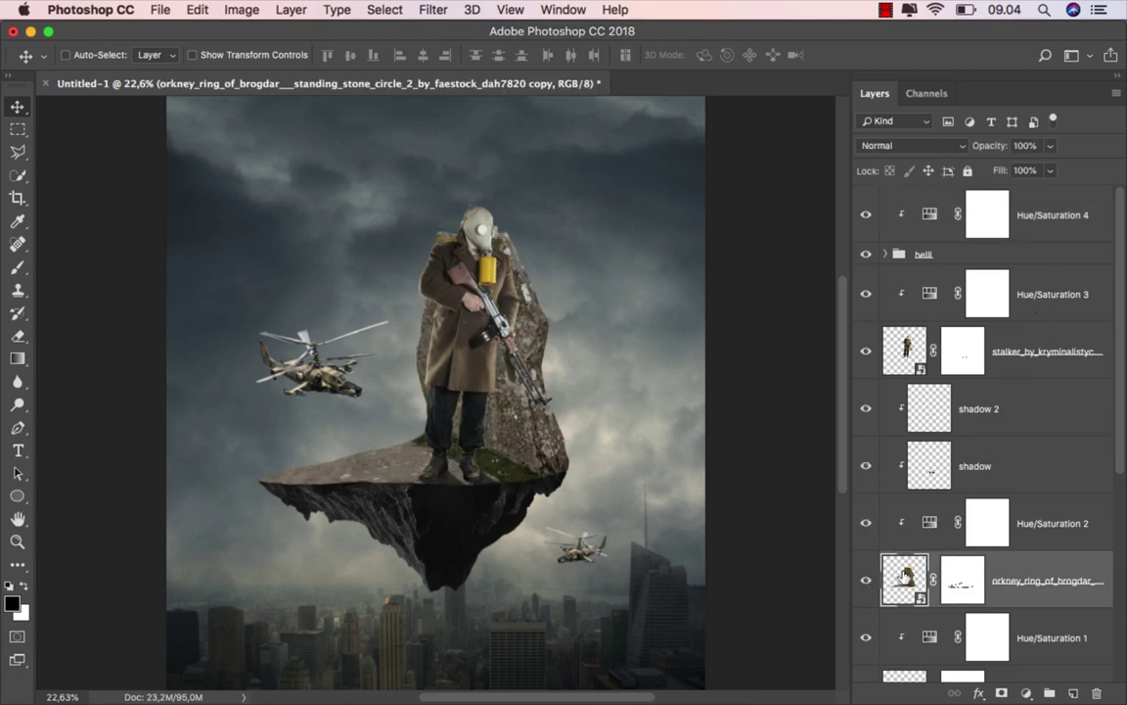
pyautogui.moveTo(17, 403); pyautogui.dragTo(66, 408)
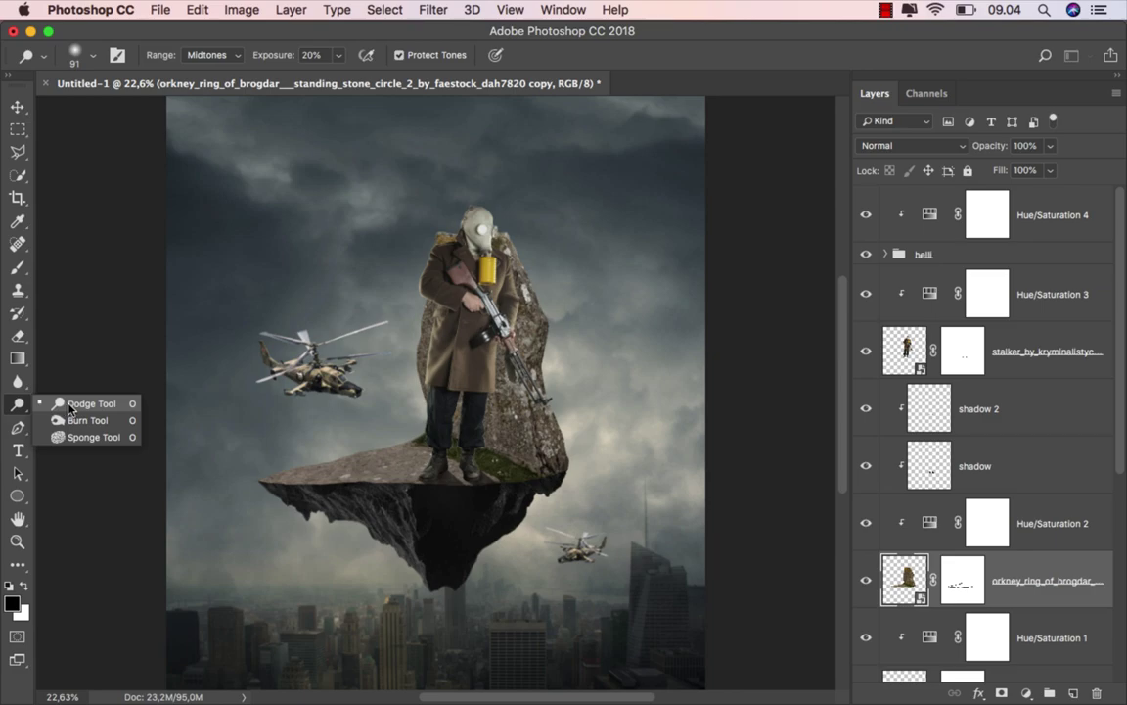
pyautogui.click(371, 299)
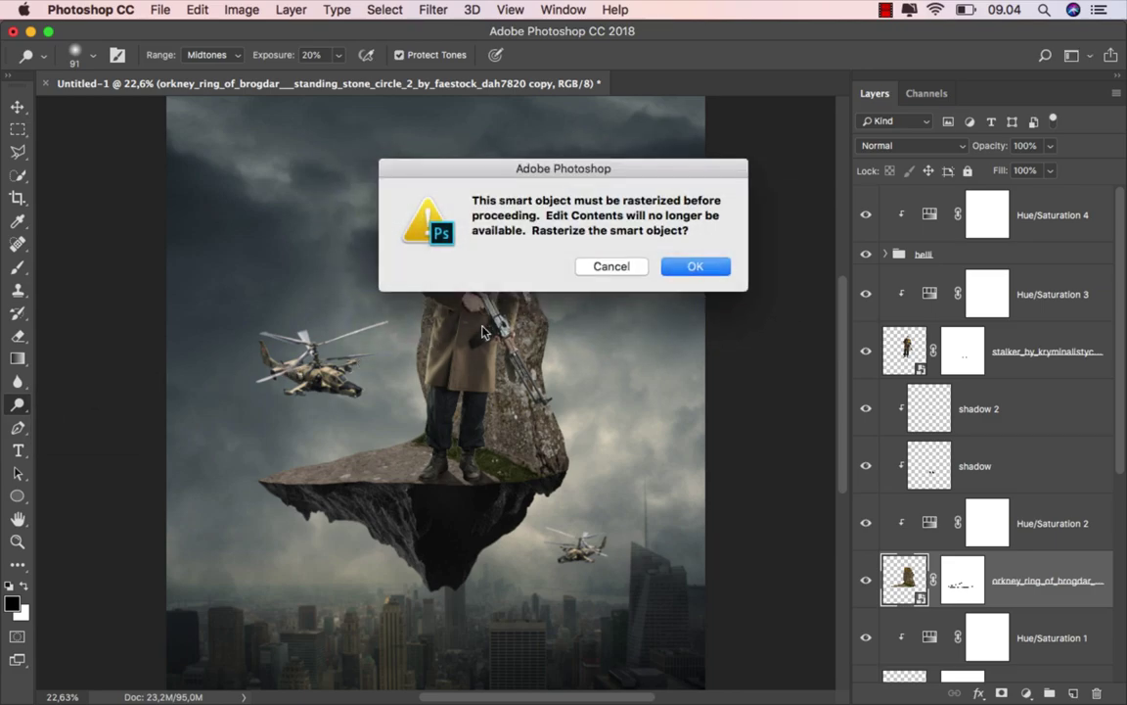
pyautogui.click(680, 272)
pyautogui.scroll(1, 402, 419)
pyautogui.scroll(1, 401, 419)
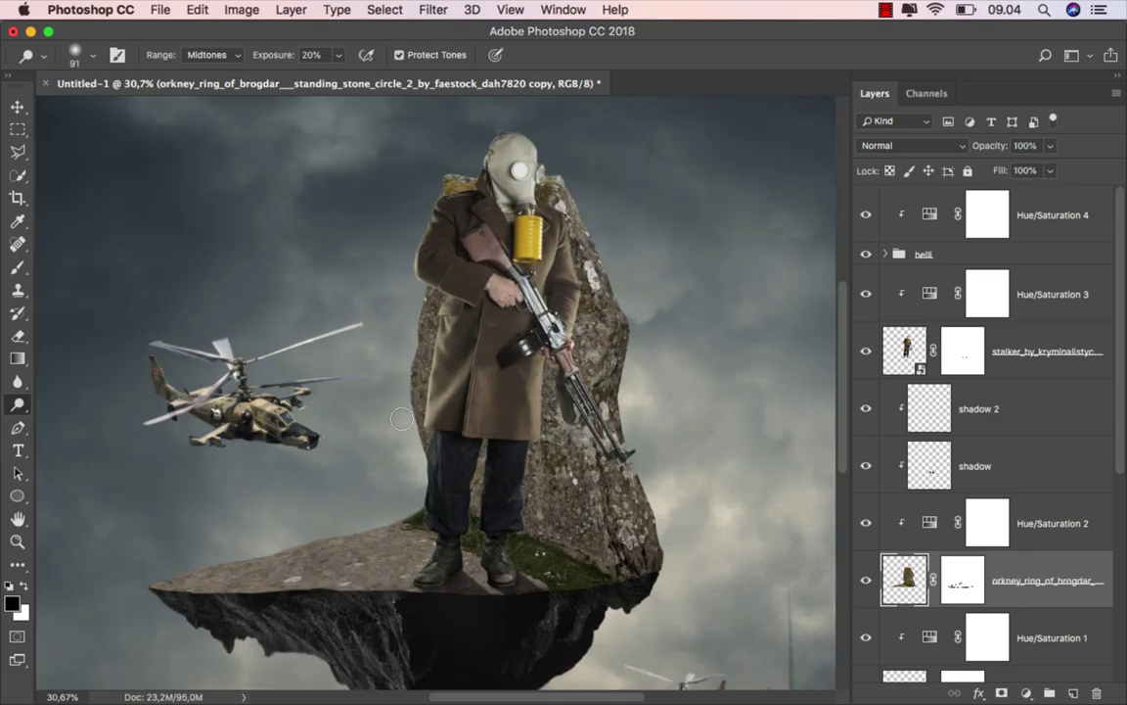
pyautogui.scroll(-1, 401, 418)
pyautogui.scroll(1, 332, 453)
pyautogui.scroll(1, 332, 453)
pyautogui.moveTo(234, 441)
pyautogui.mouseDown()
pyautogui.moveTo(261, 486)
pyautogui.moveTo(390, 453)
pyautogui.moveTo(370, 468)
pyautogui.moveTo(292, 479)
pyautogui.moveTo(251, 465)
pyautogui.moveTo(433, 460)
pyautogui.moveTo(396, 470)
pyautogui.moveTo(291, 466)
pyautogui.moveTo(449, 449)
pyautogui.moveTo(461, 457)
pyautogui.moveTo(389, 447)
pyautogui.moveTo(327, 473)
pyautogui.moveTo(265, 473)
pyautogui.mouseUp()
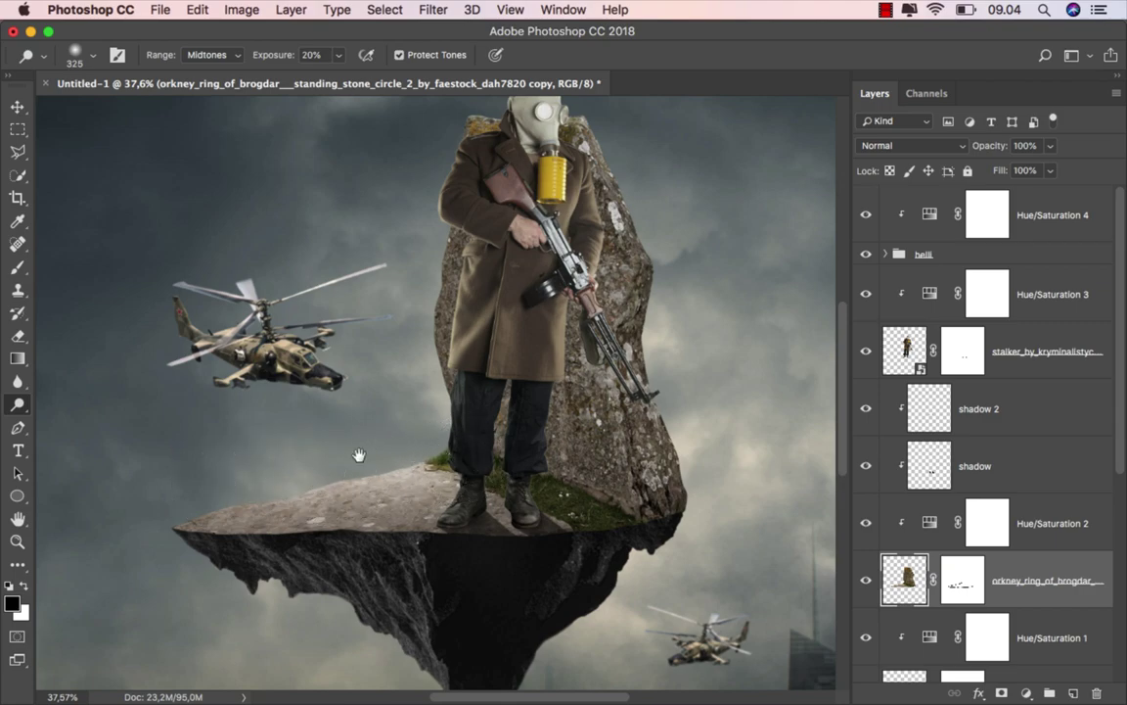
pyautogui.moveTo(359, 455); pyautogui.dragTo(345, 484)
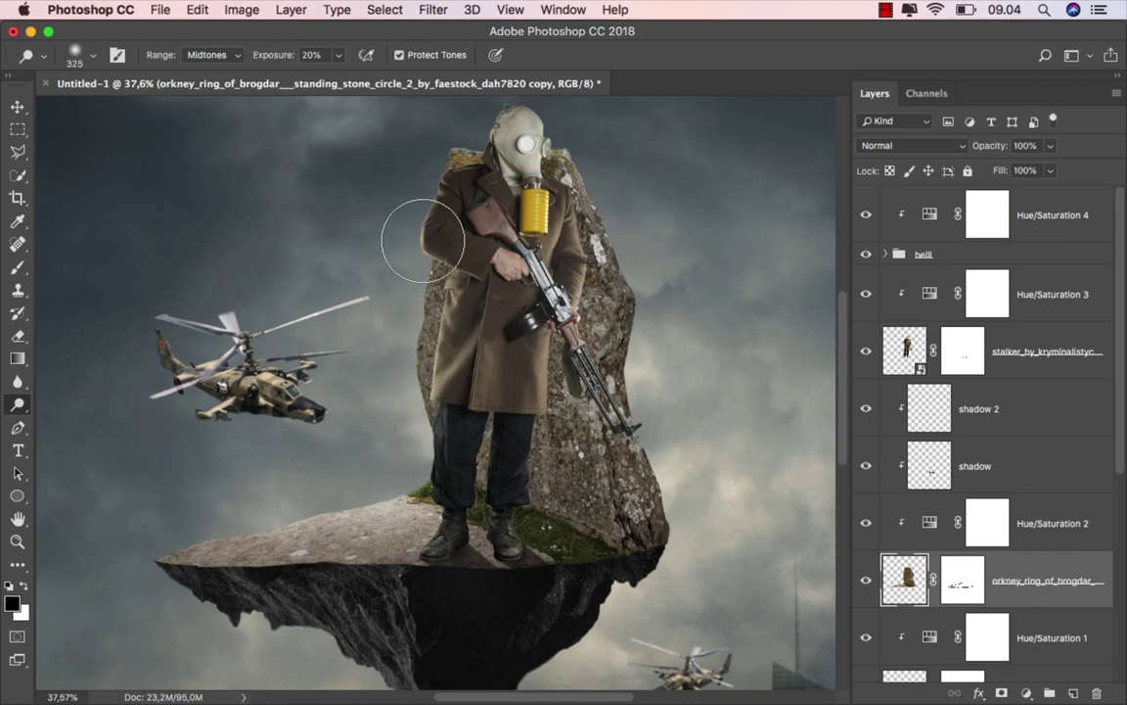
pyautogui.moveTo(423, 240)
pyautogui.mouseDown()
pyautogui.moveTo(440, 155)
pyautogui.moveTo(415, 344)
pyautogui.moveTo(427, 448)
pyautogui.mouseUp()
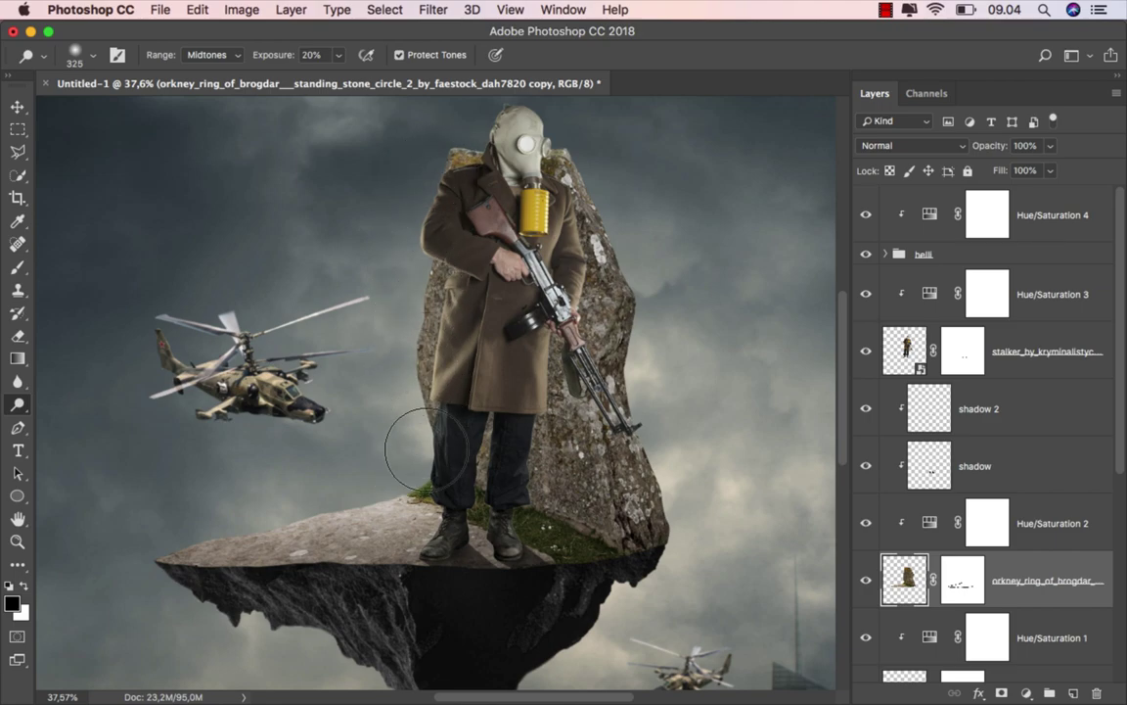
# Burn the rock's right edge darker with a 390 px Burn brush.
pyautogui.rightClick(18, 403)
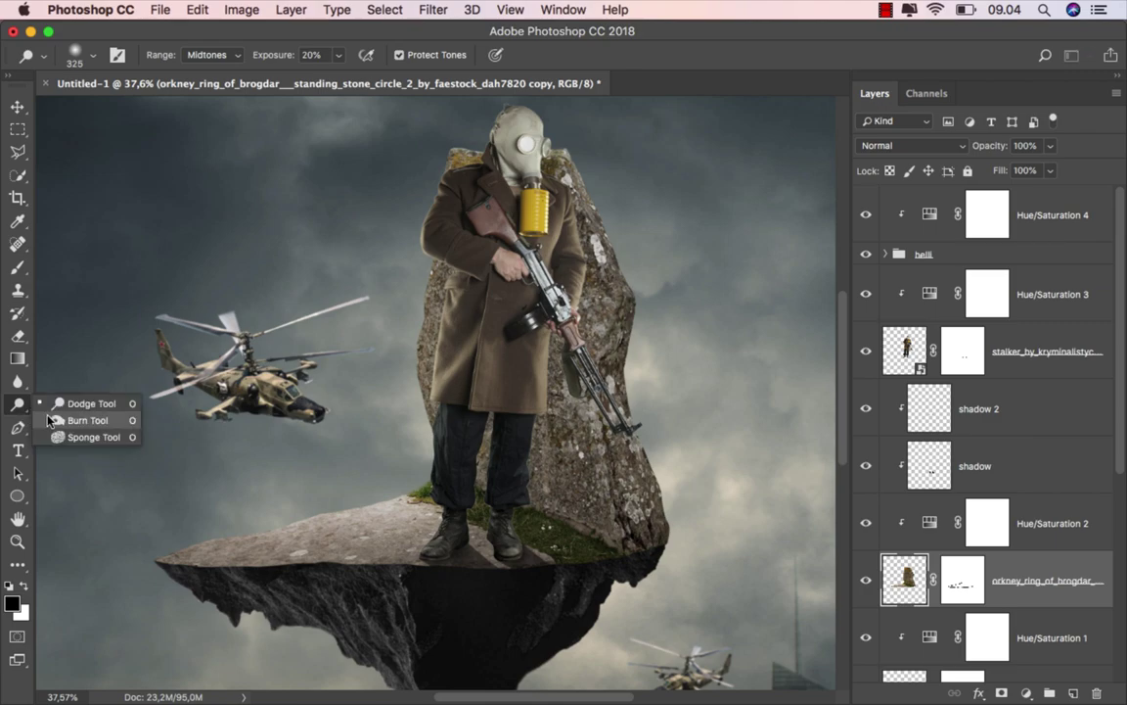
pyautogui.click(51, 420)
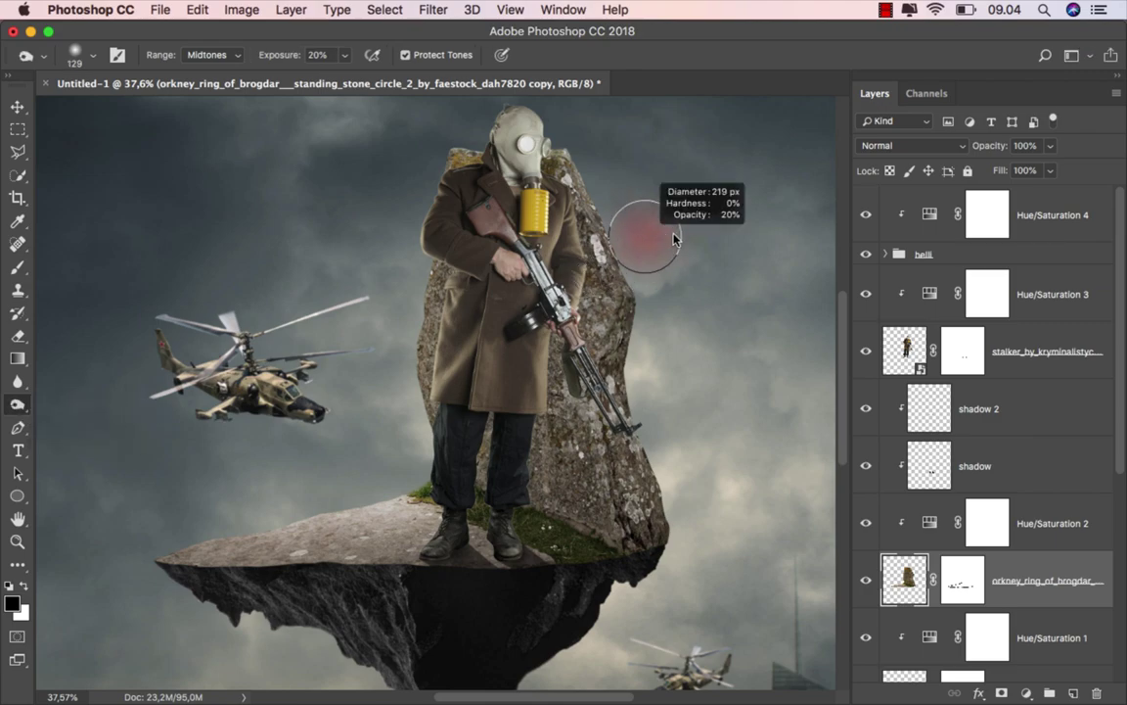
pyautogui.moveTo(673, 238); pyautogui.dragTo(715, 238)
pyautogui.scroll(-1, 646, 255)
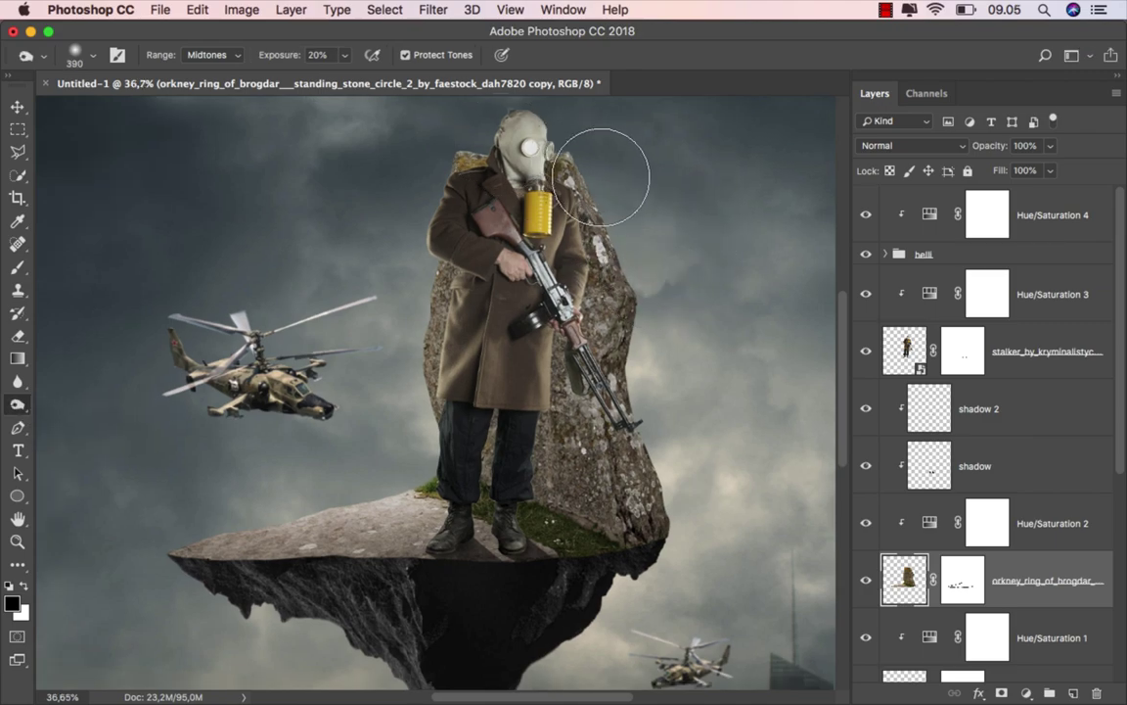
pyautogui.moveTo(601, 177)
pyautogui.mouseDown()
pyautogui.moveTo(671, 507)
pyautogui.moveTo(637, 279)
pyautogui.moveTo(641, 419)
pyautogui.mouseUp()
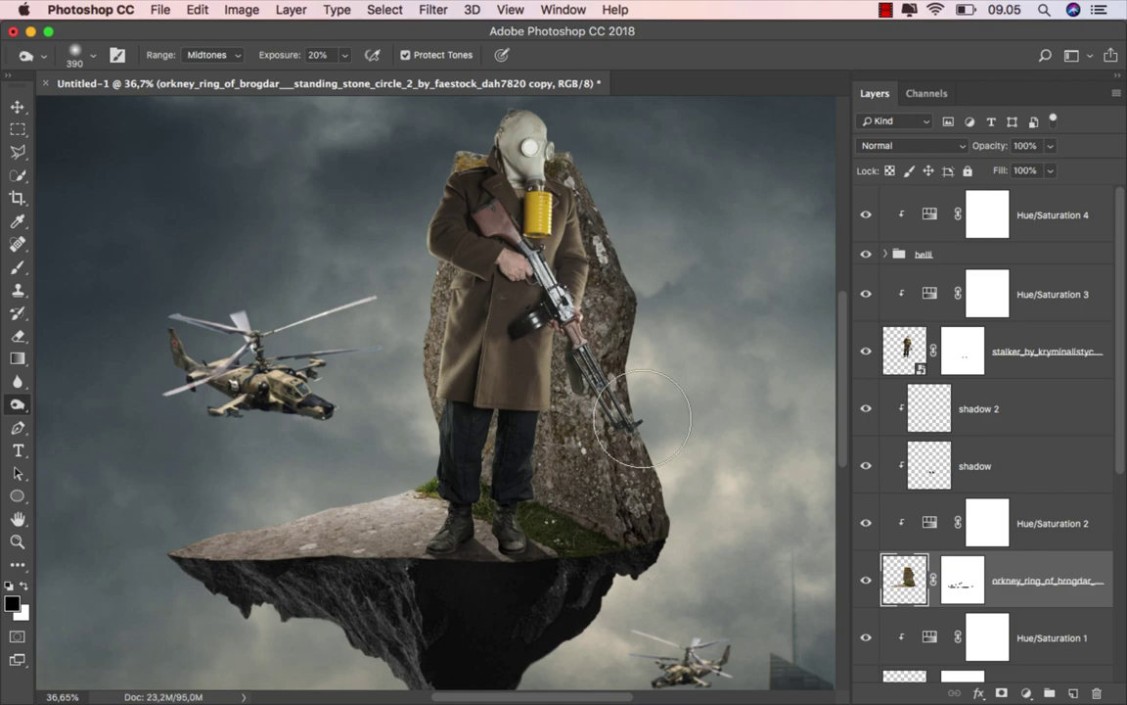
pyautogui.scroll(-2, 659, 382)
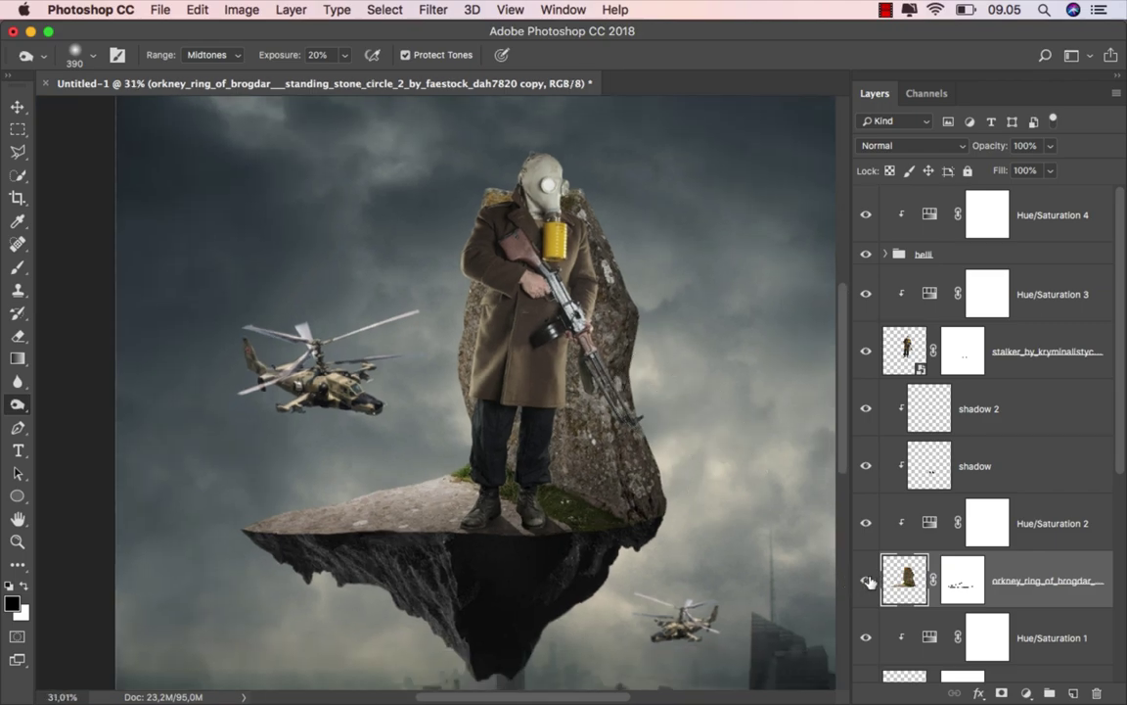
pyautogui.scroll(-2, 554, 478)
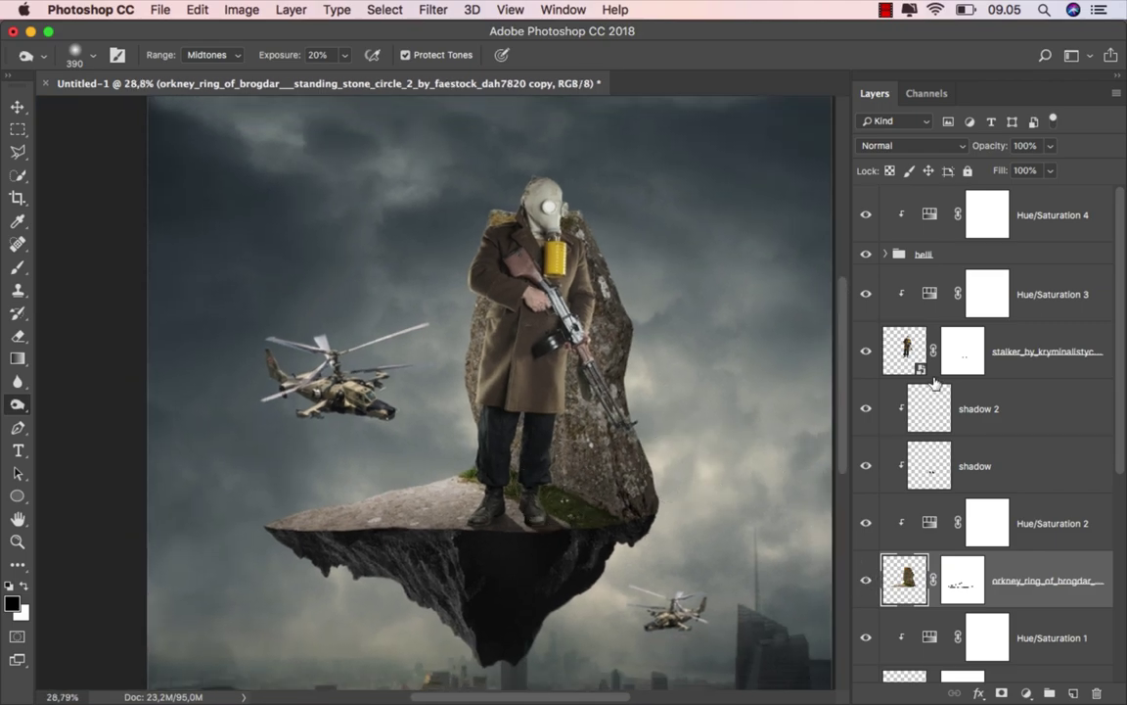
pyautogui.click(933, 377)
# Burn the soldier's left shoulder and coat edge darker with a 110 px brush.
pyautogui.rightClick(20, 407)
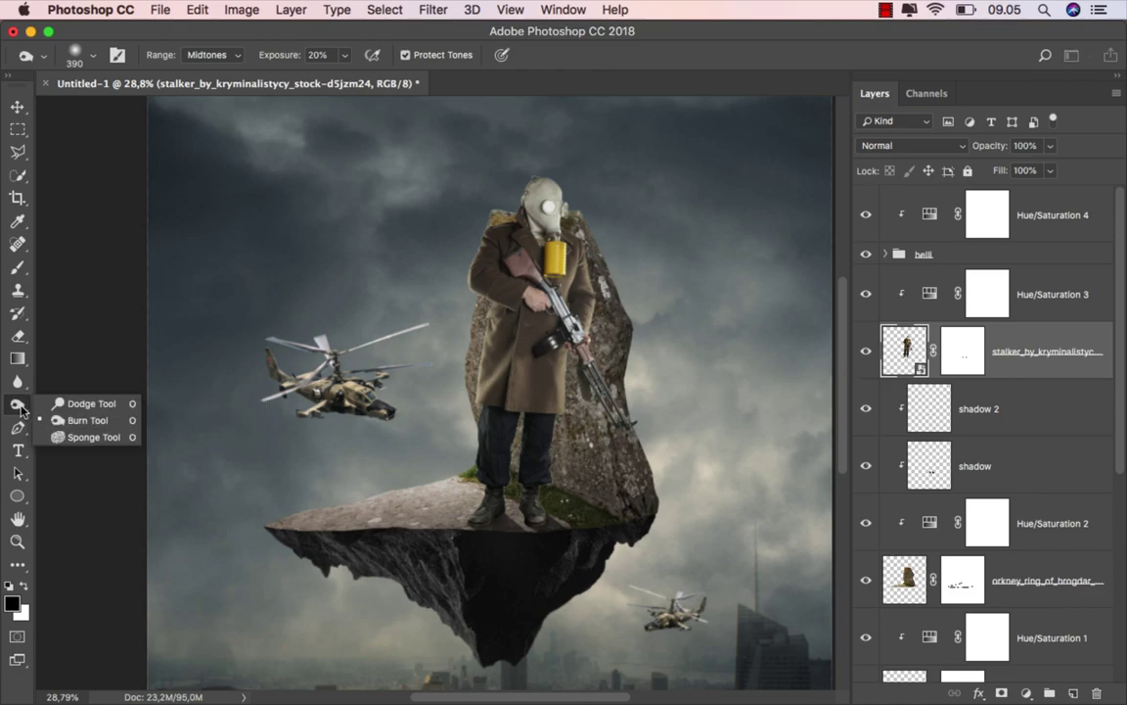
pyautogui.click(87, 420)
pyautogui.click(490, 317)
pyautogui.click(674, 264)
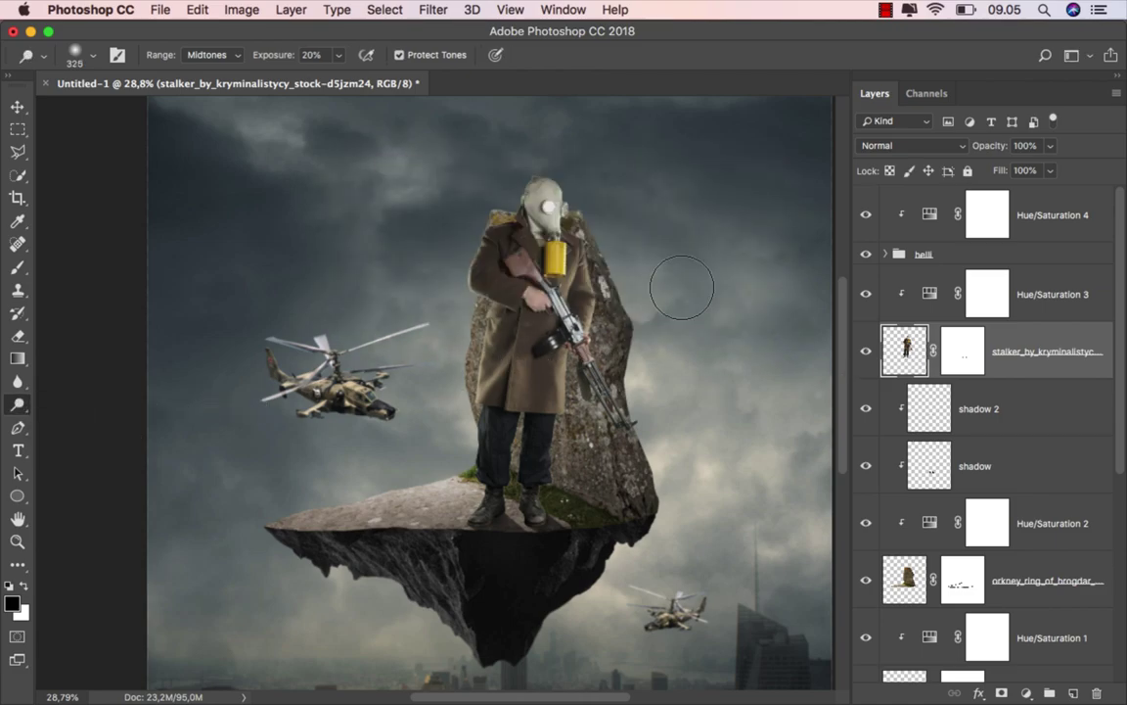
pyautogui.scroll(1, 535, 190)
pyautogui.press('[')
pyautogui.press('[')
pyautogui.press('[')
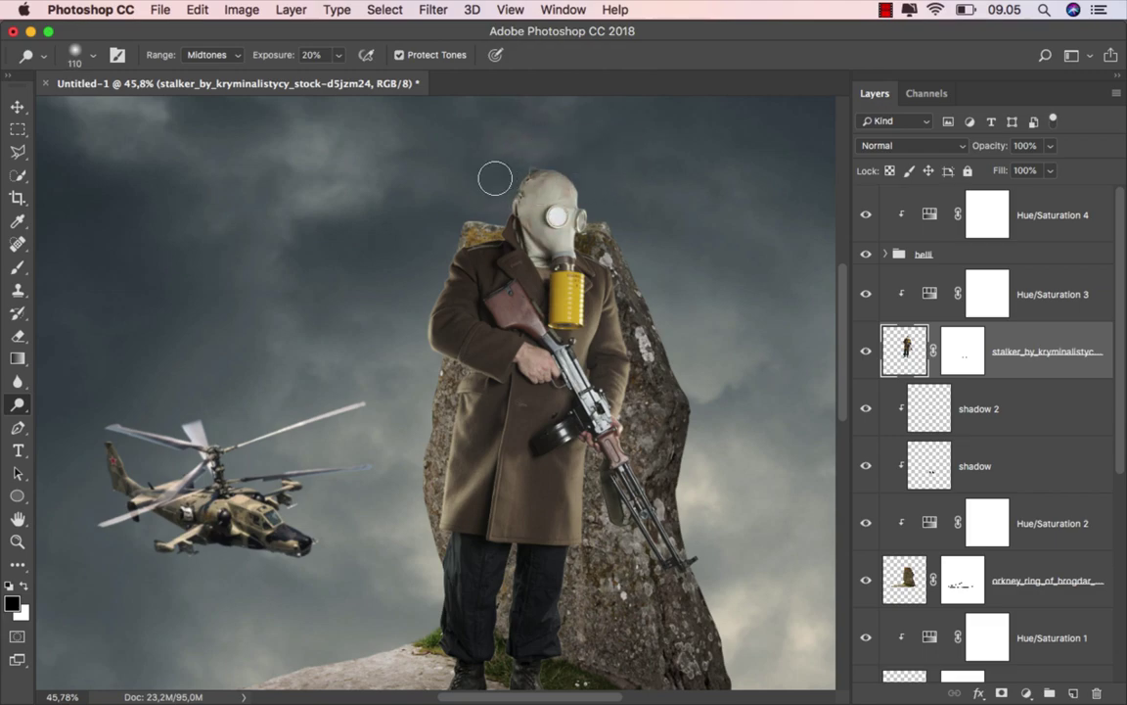
pyautogui.moveTo(508, 225); pyautogui.dragTo(482, 372)
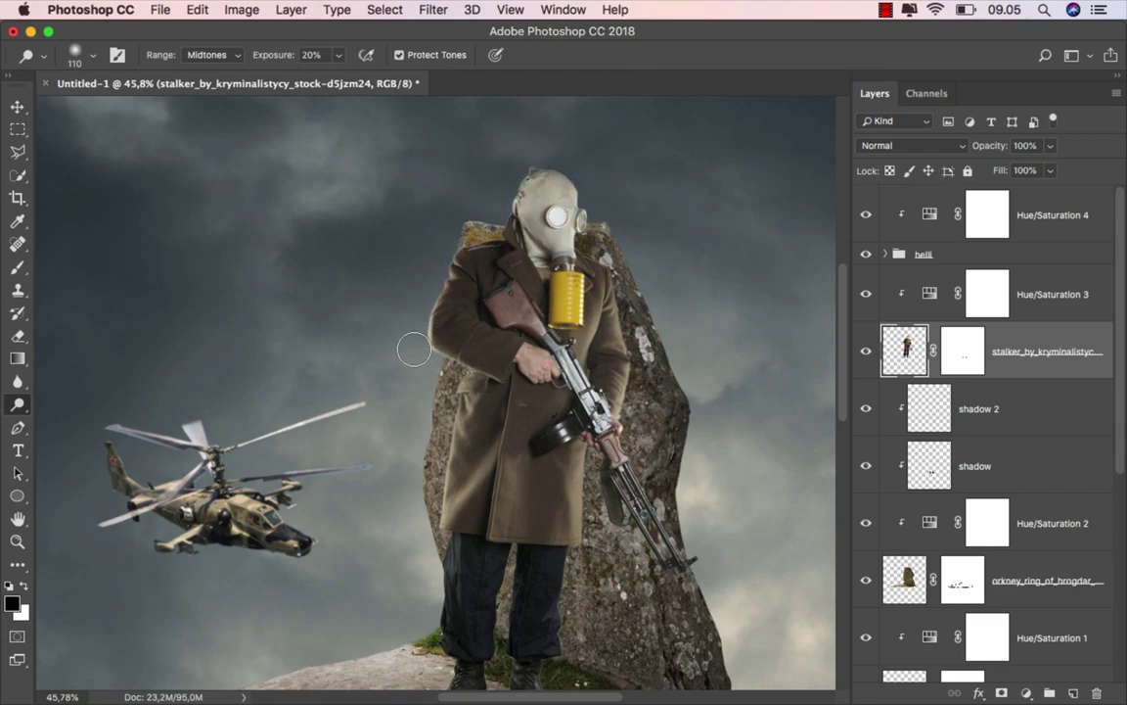
pyautogui.scroll(-1, 543, 166)
# Refine the coat burning with 170 and 109 px brushes, then fit the composite on screen.
pyautogui.moveTo(543, 166); pyautogui.dragTo(573, 167)
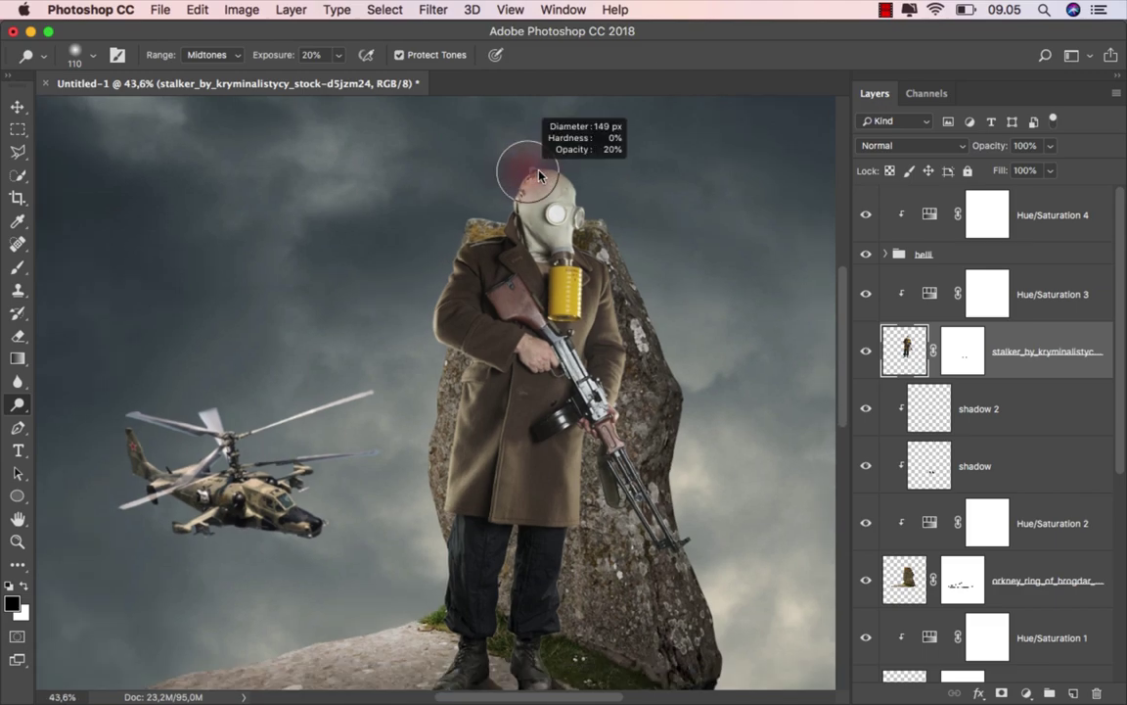
pyautogui.scroll(-2, 453, 274)
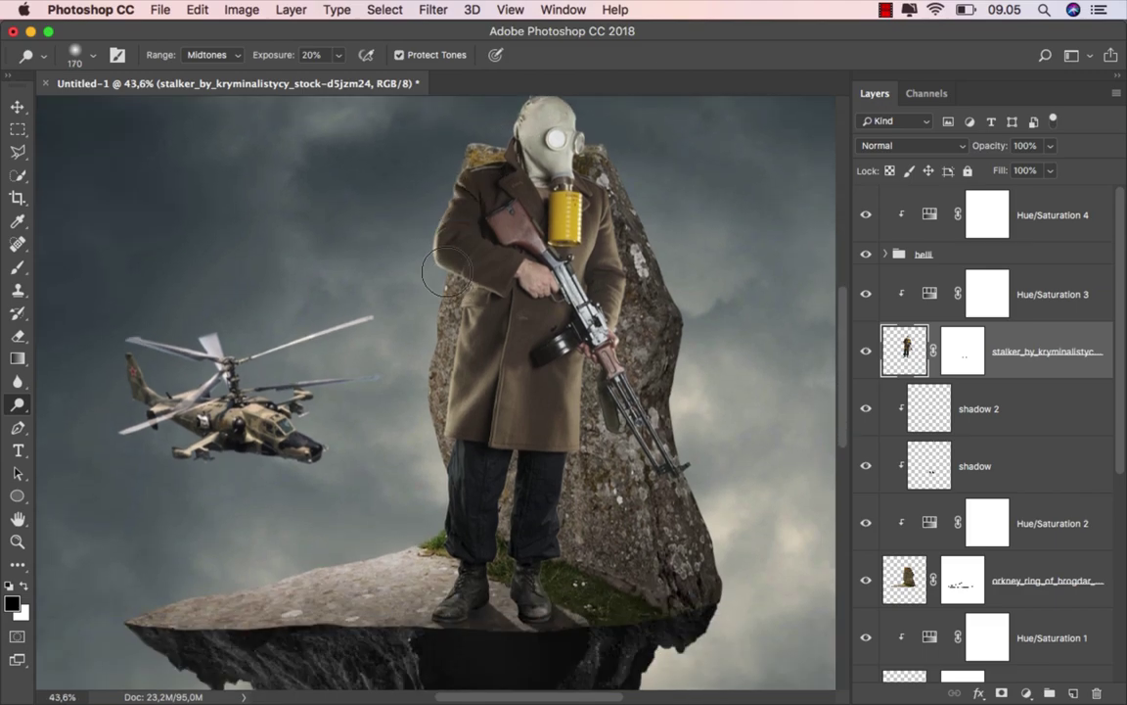
pyautogui.moveTo(451, 447)
pyautogui.mouseDown()
pyautogui.moveTo(421, 447)
pyautogui.moveTo(438, 450)
pyautogui.mouseUp()
pyautogui.scroll(-2, 456, 440)
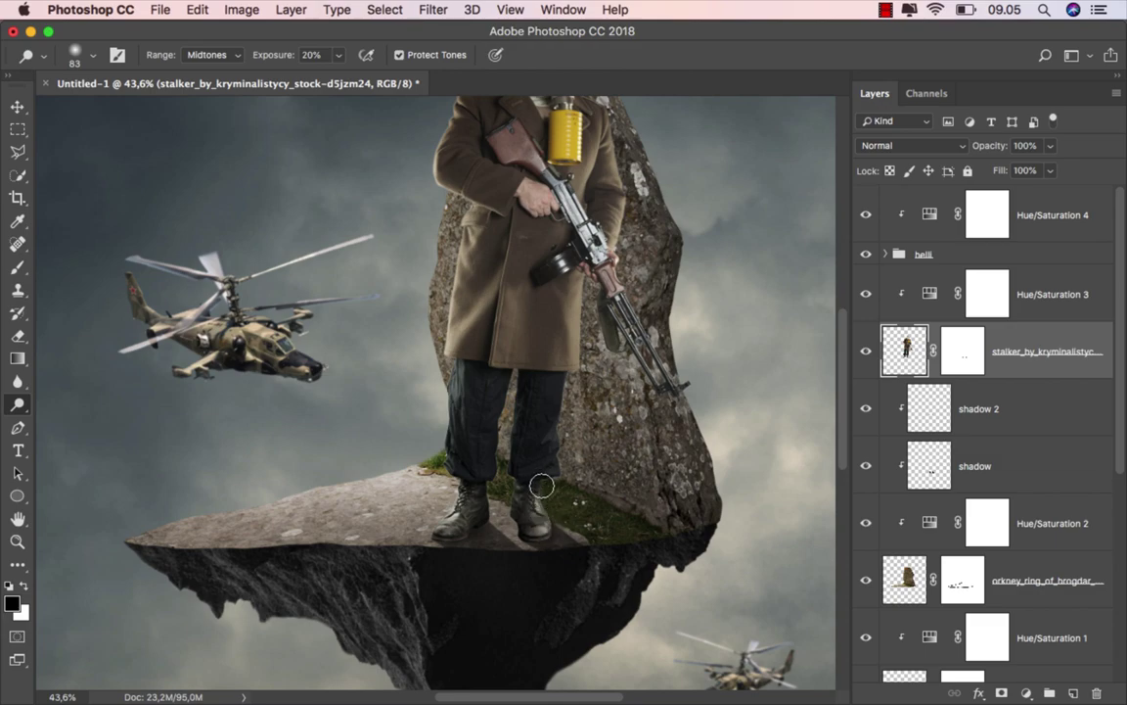
pyautogui.scroll(1, 577, 522)
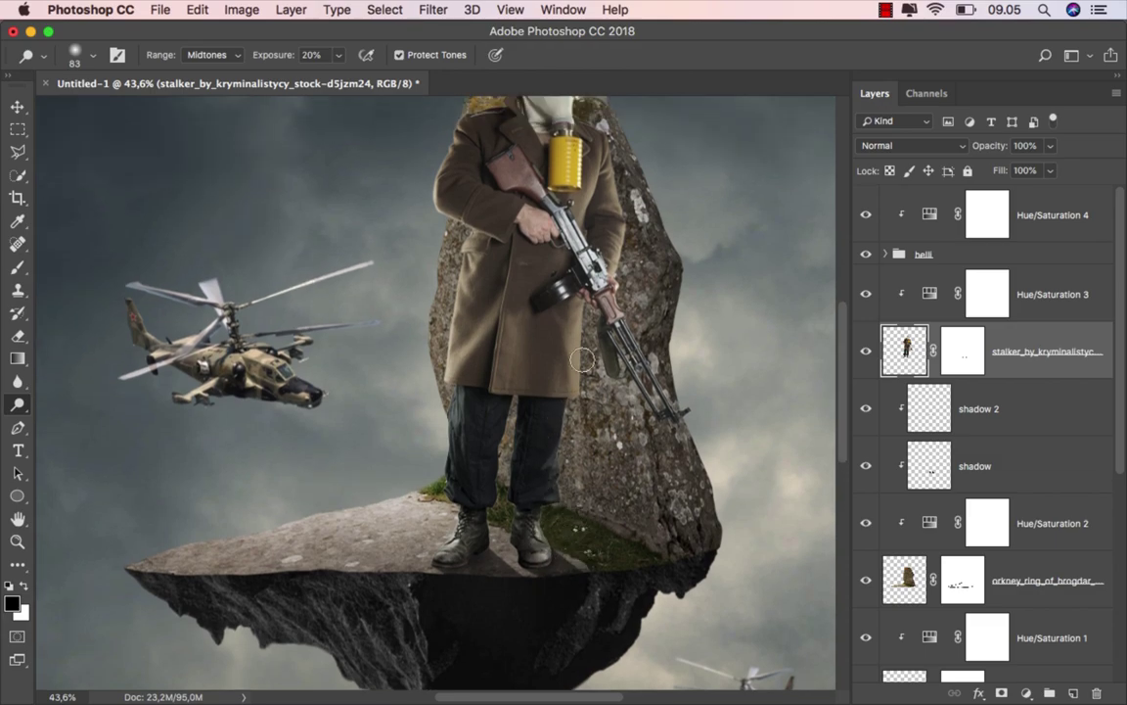
pyautogui.scroll(1, 524, 328)
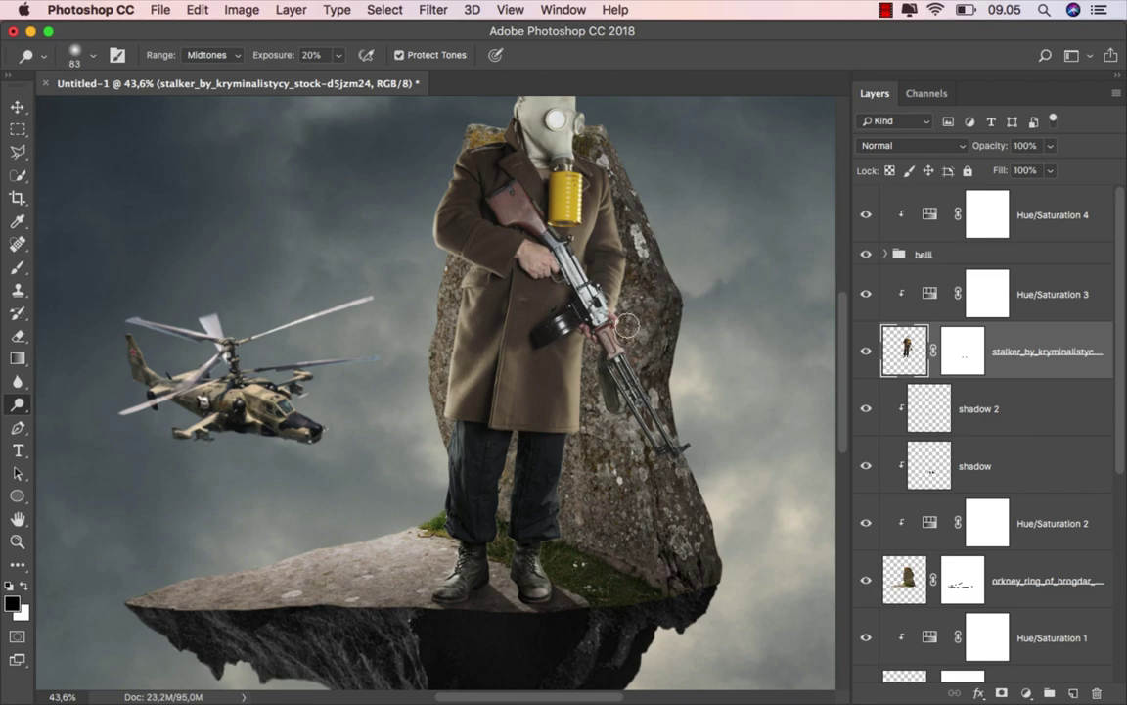
pyautogui.scroll(1, 561, 258)
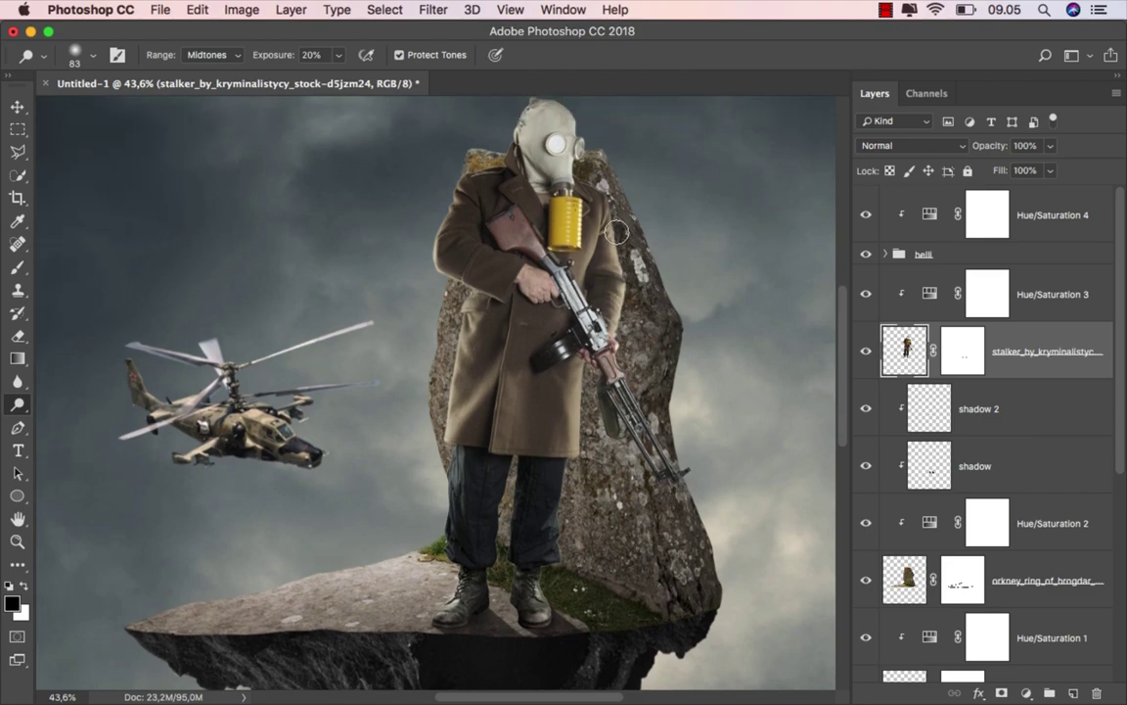
pyautogui.scroll(-3, 602, 266)
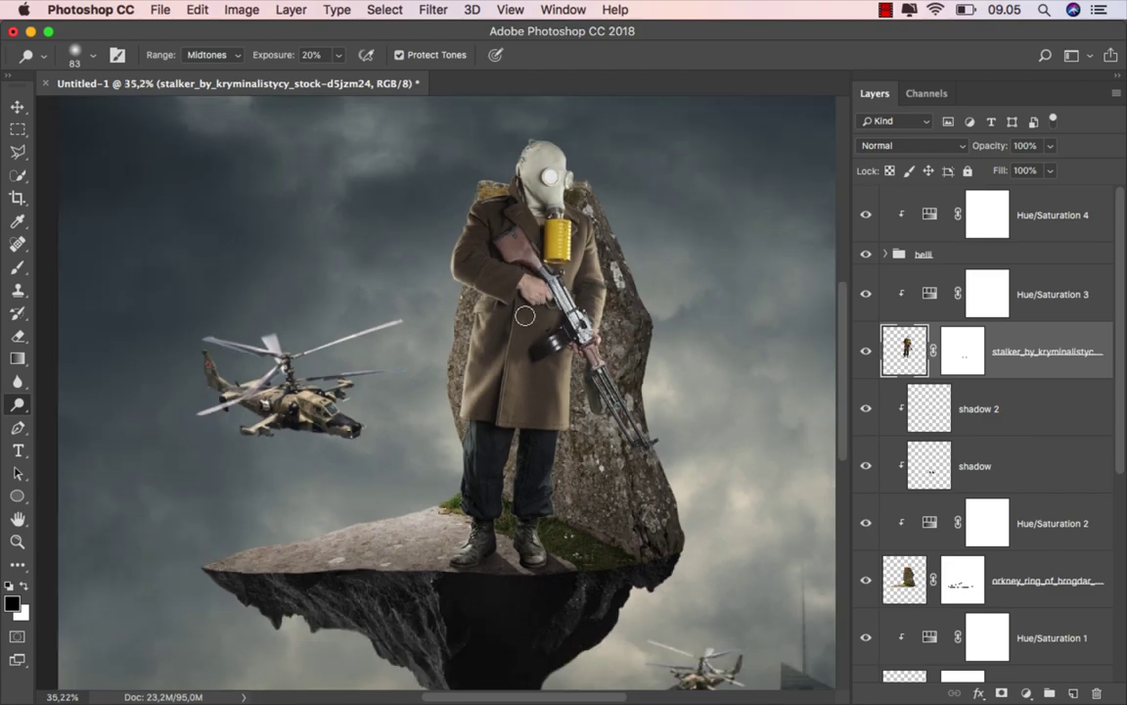
pyautogui.hotkey('ctrl', '0')
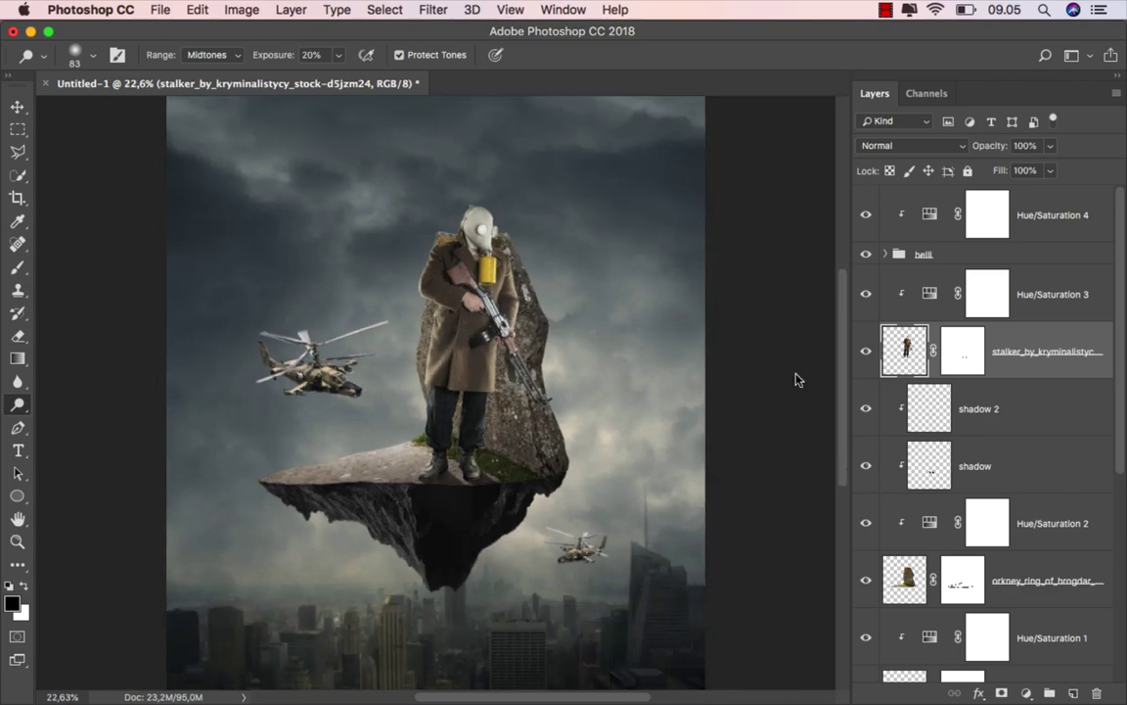
# Add a Brightness/Contrast adjustment layer on top of the stack with brightness at -51.
pyautogui.press('v')
pyautogui.click(959, 208)
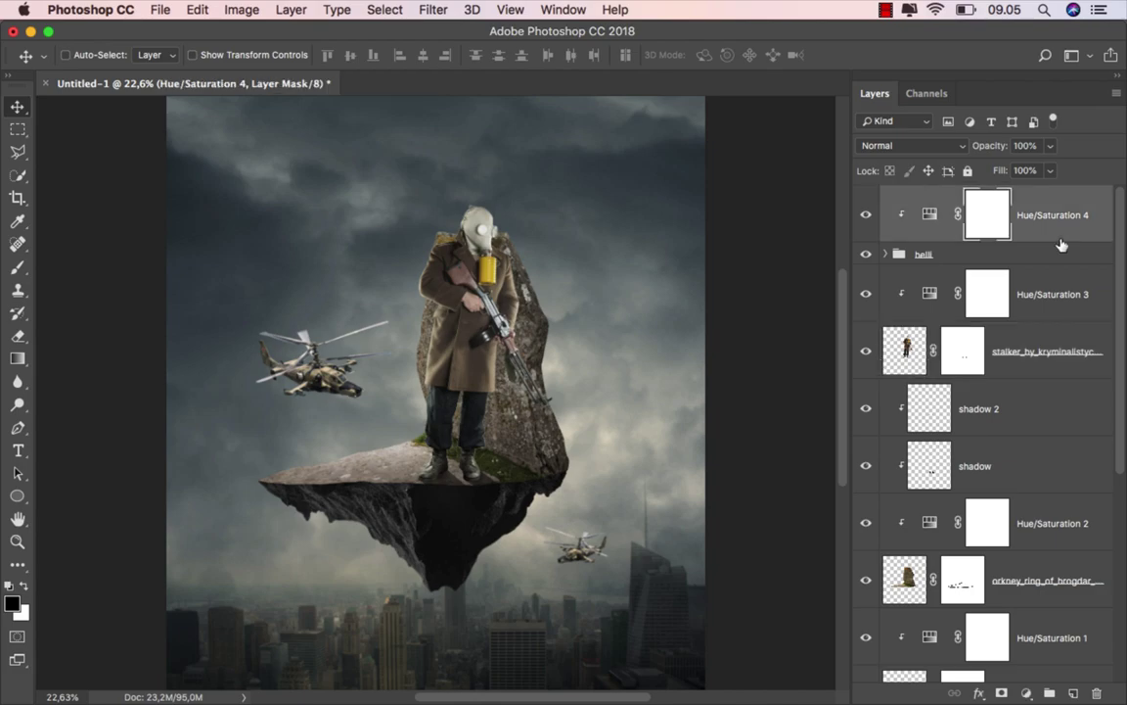
pyautogui.click(1026, 692)
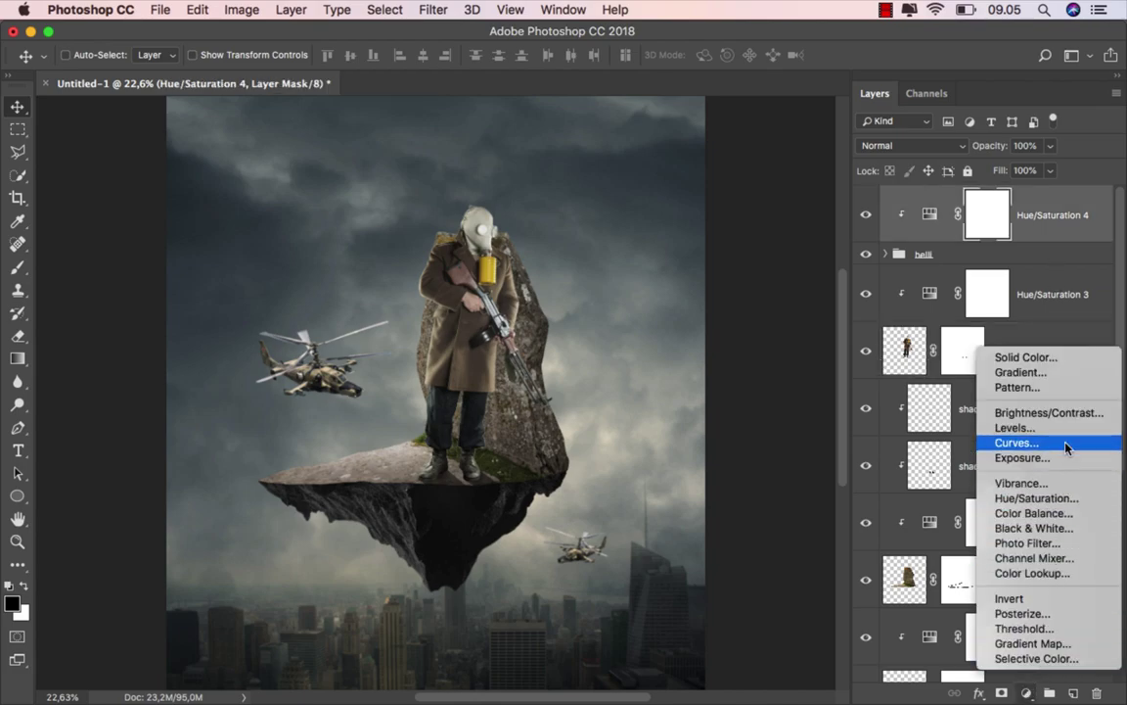
pyautogui.click(1012, 413)
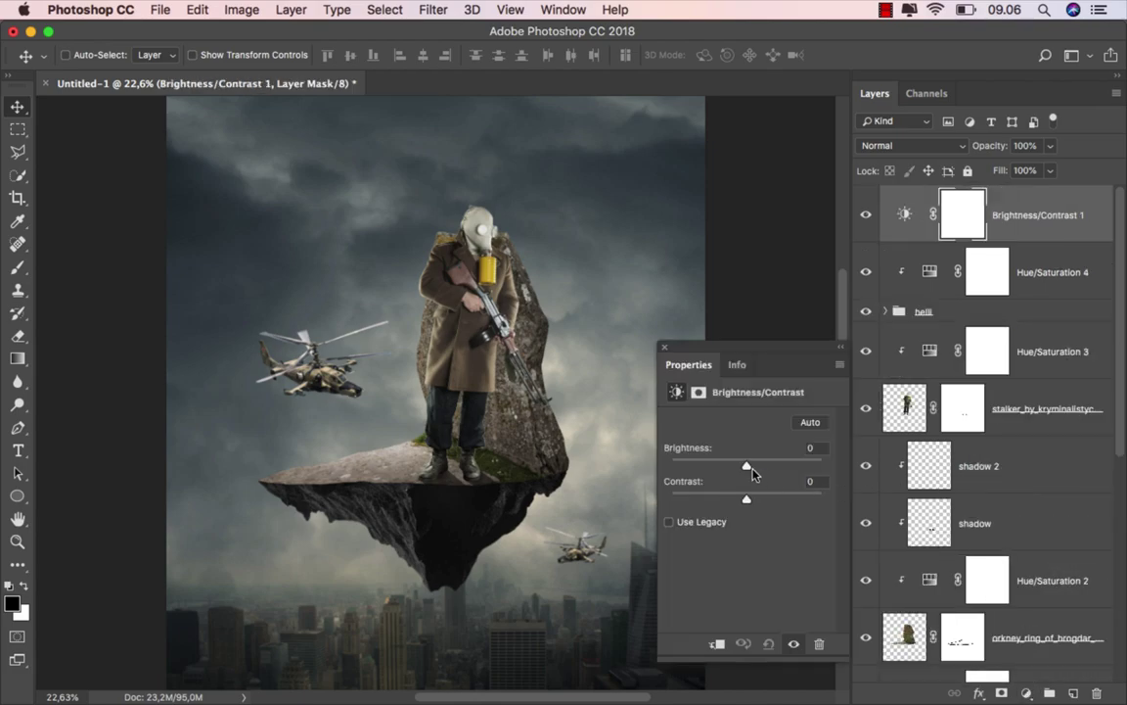
pyautogui.moveTo(746, 469); pyautogui.dragTo(720, 470)
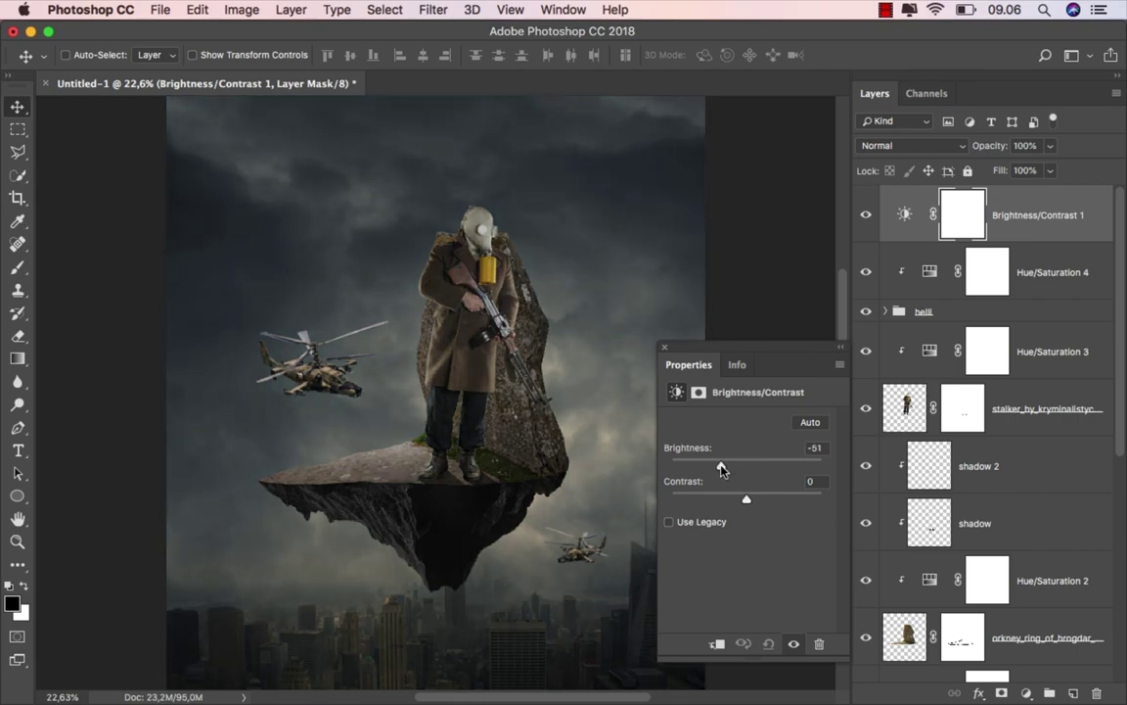
pyautogui.click(664, 347)
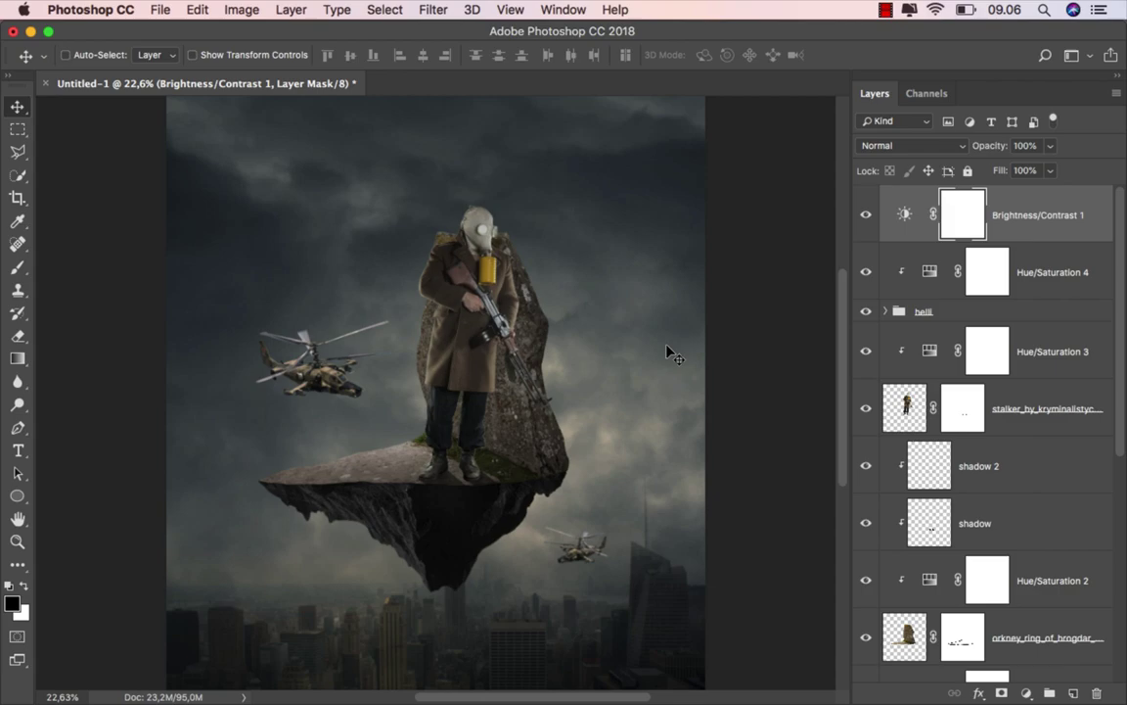
pyautogui.click(18, 358)
pyautogui.click(188, 57)
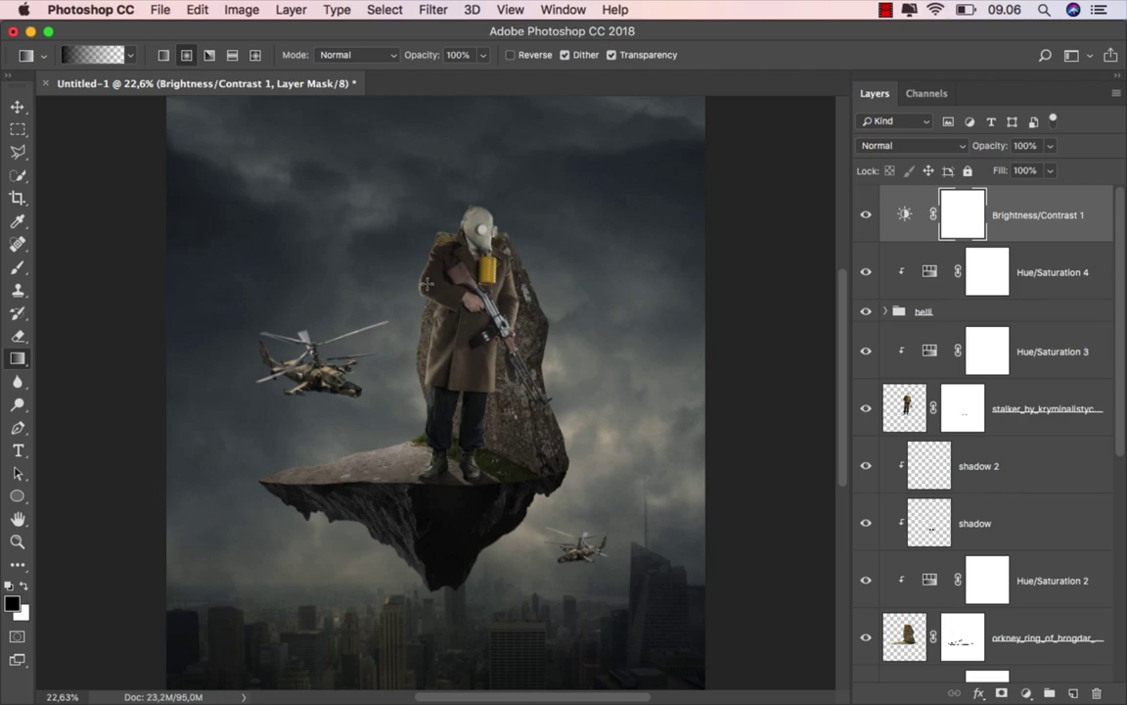
# Mask the darkening around the soldier with radial gradients, the second at 39% opacity.
pyautogui.scroll(-2, 428, 283)
pyautogui.moveTo(441, 282); pyautogui.dragTo(441, 673)
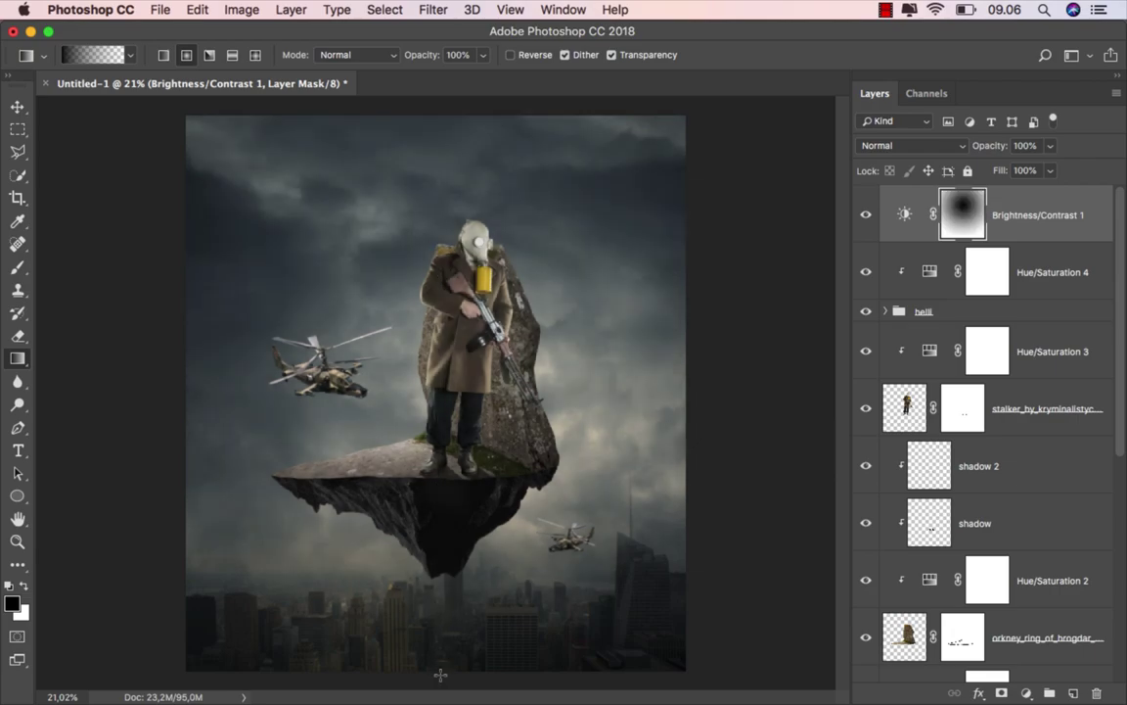
pyautogui.scroll(-2, 445, 650)
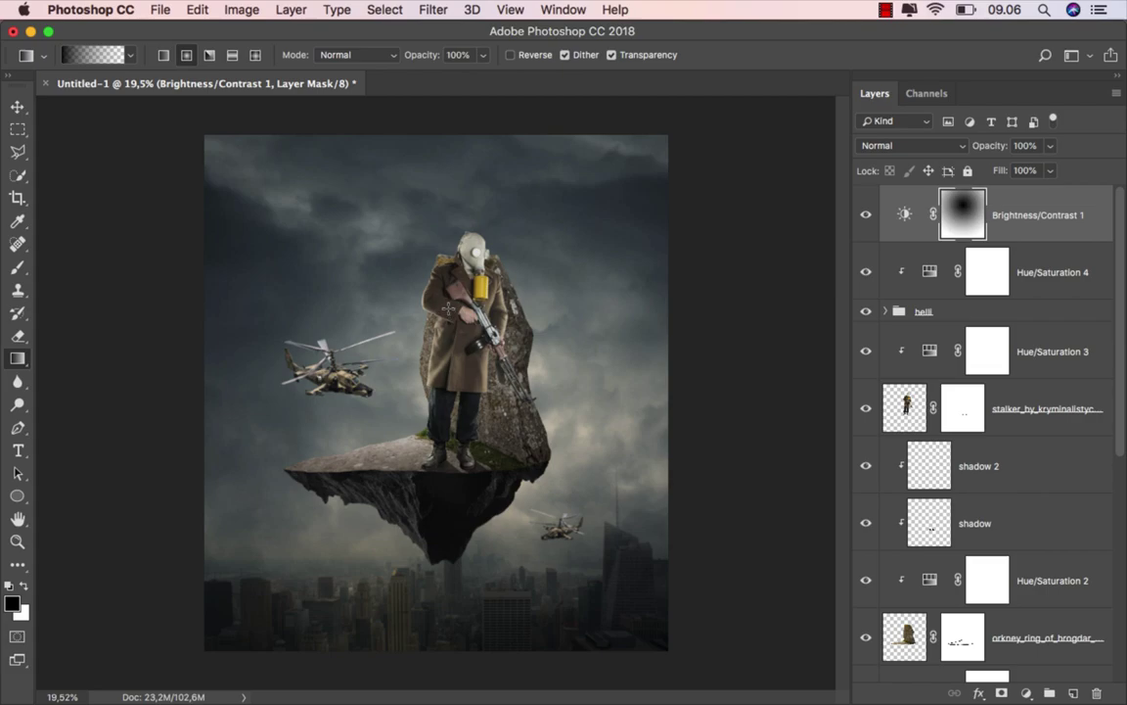
pyautogui.click(482, 55)
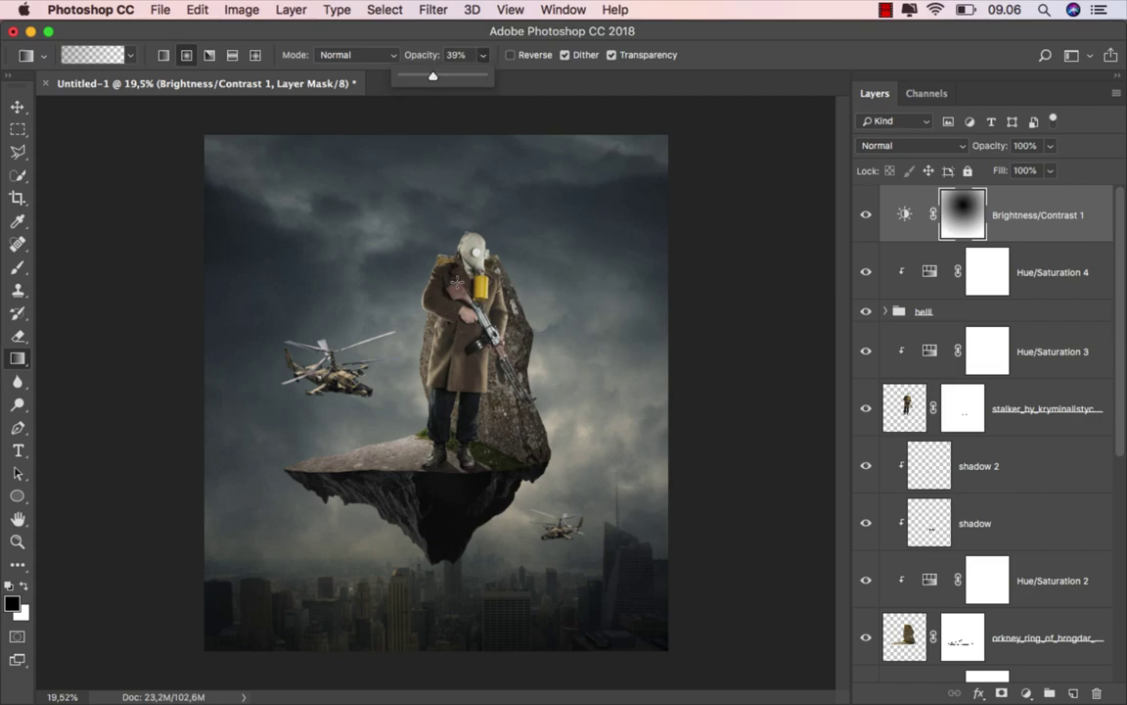
pyautogui.moveTo(409, 293); pyautogui.dragTo(404, 596)
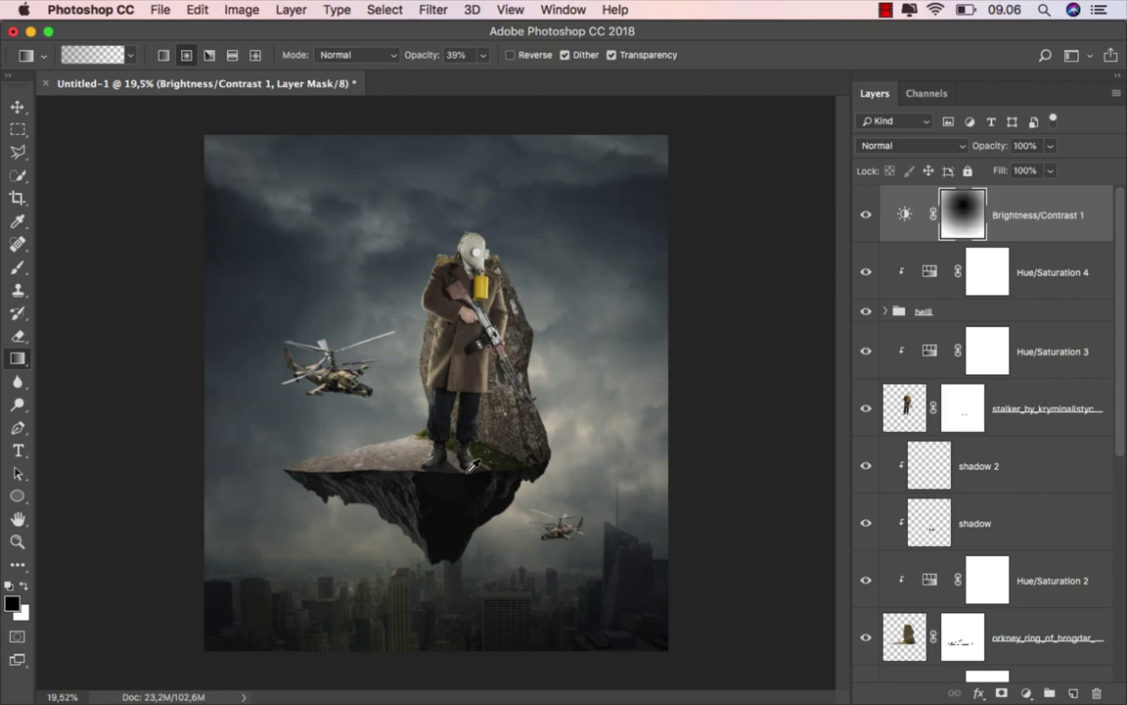
pyautogui.scroll(1, 424, 421)
pyautogui.click(905, 206)
# Add a grey #808080 Color Fill layer blended in Overlay mode.
pyautogui.press('v')
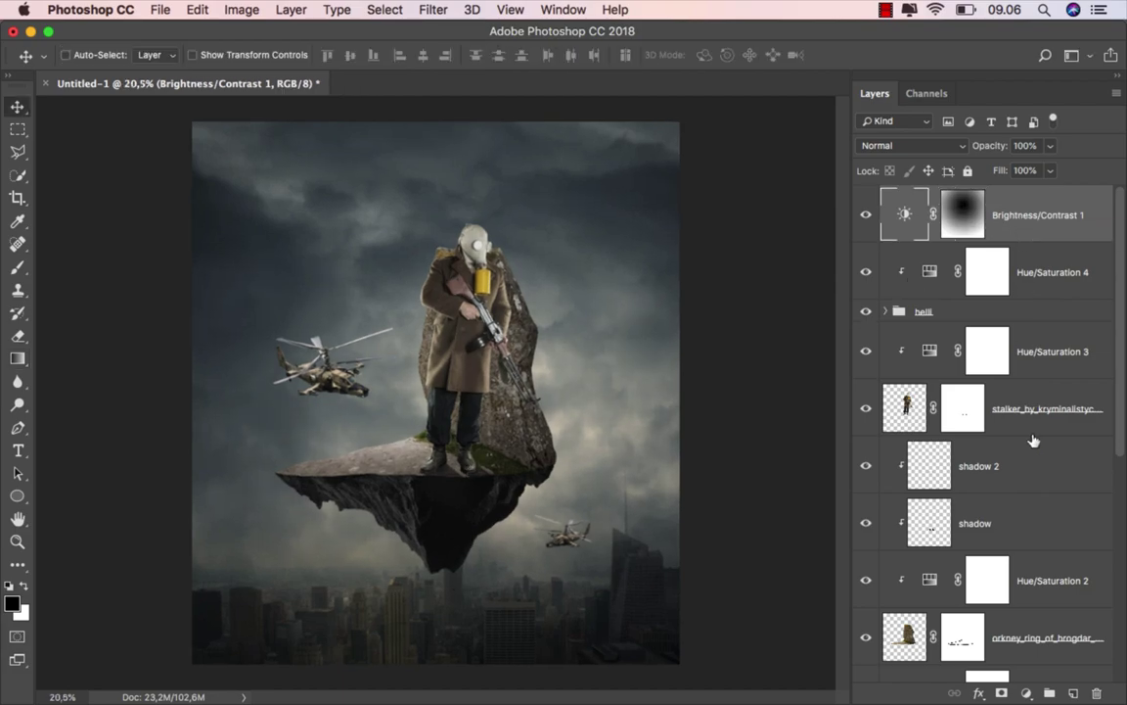
pyautogui.click(1026, 693)
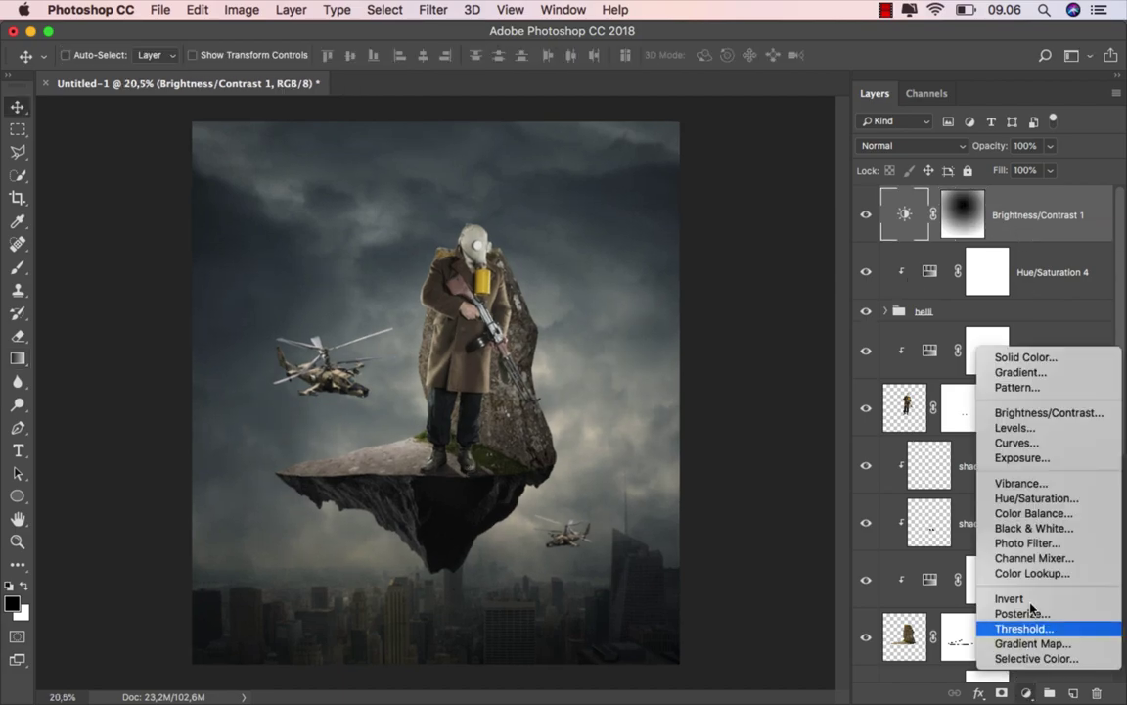
pyautogui.click(1036, 357)
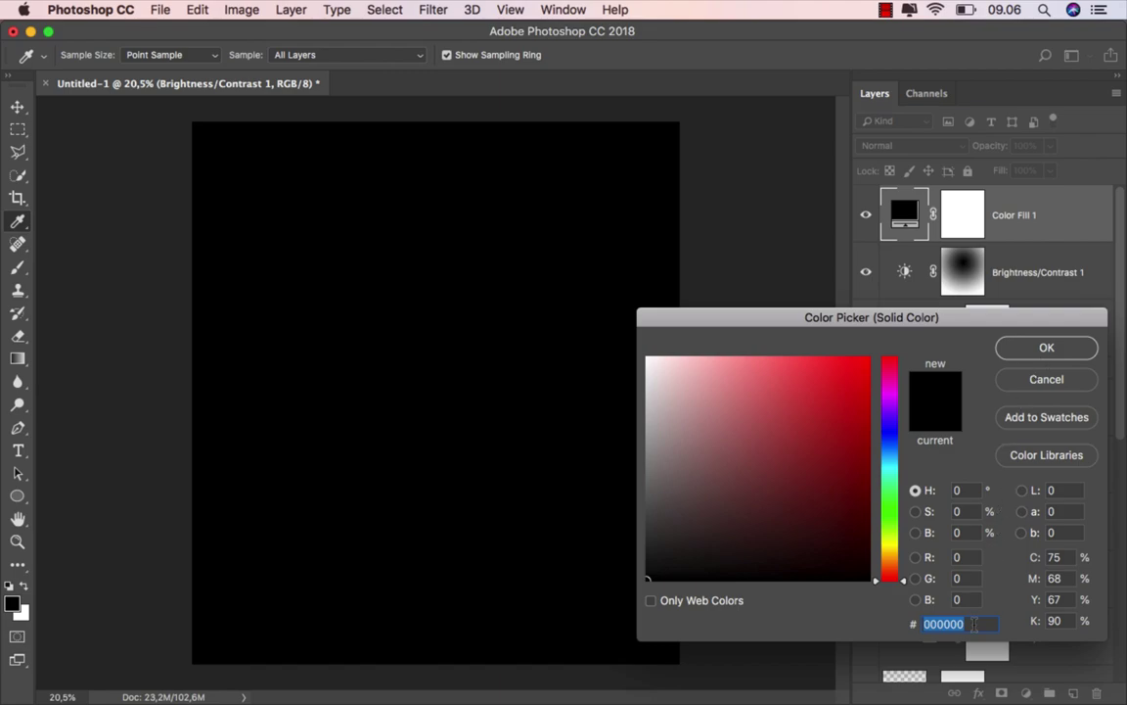
pyautogui.write('808080')
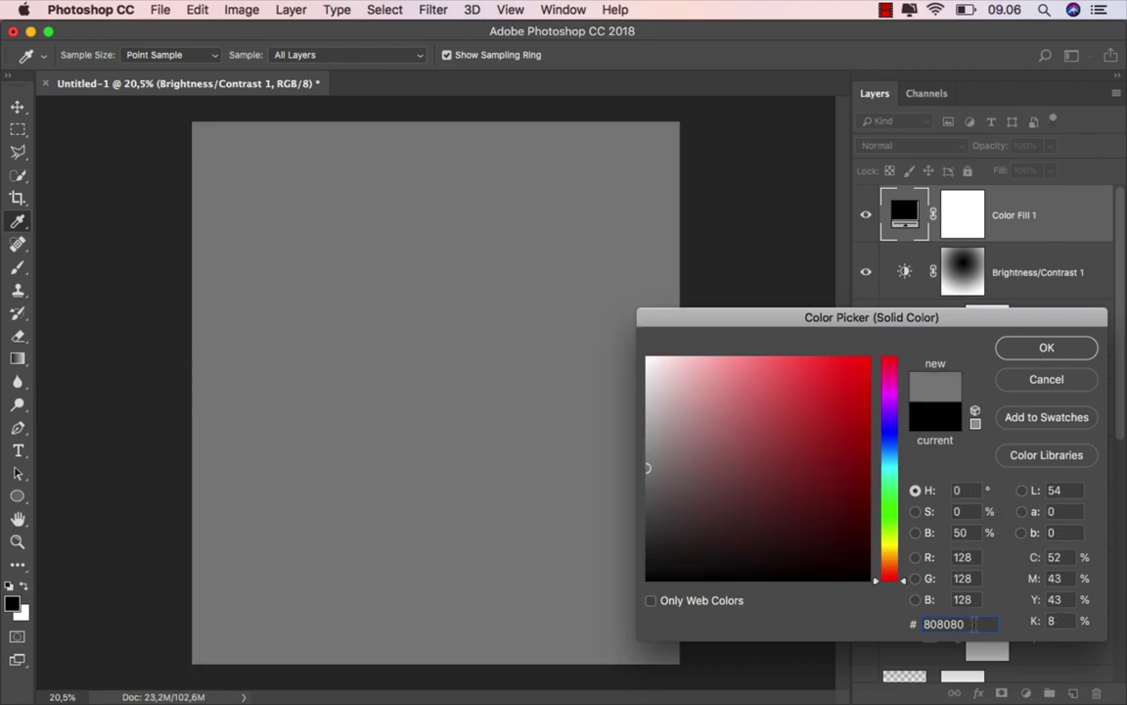
pyautogui.click(1045, 347)
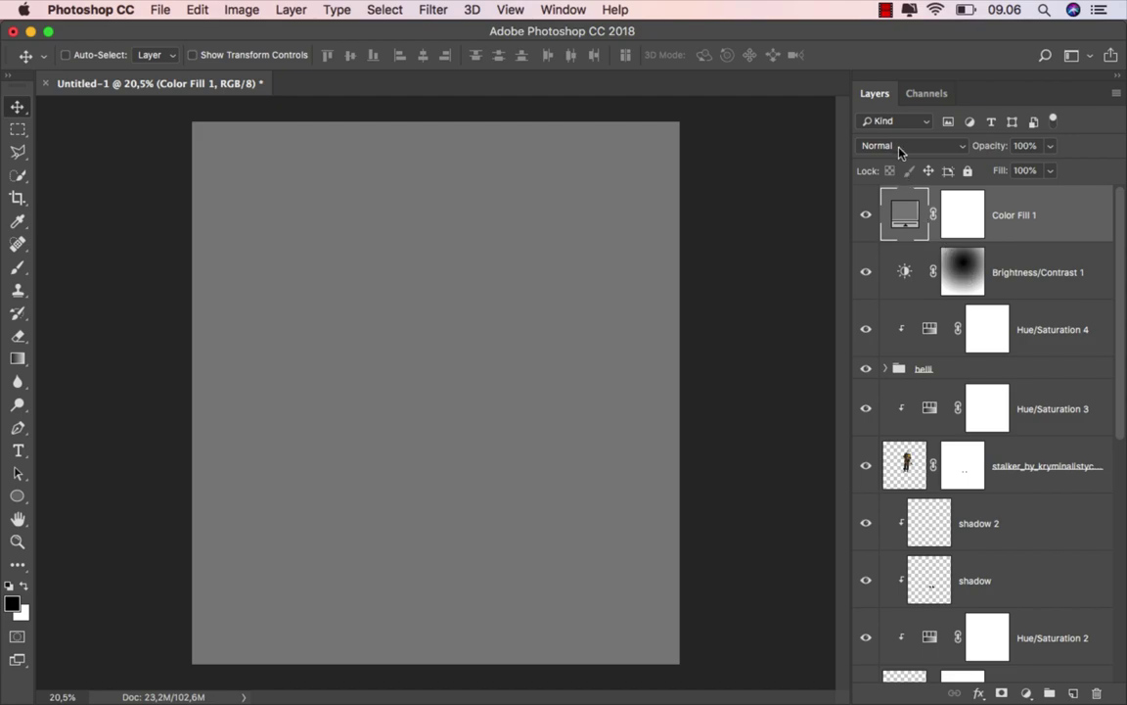
pyautogui.click(901, 149)
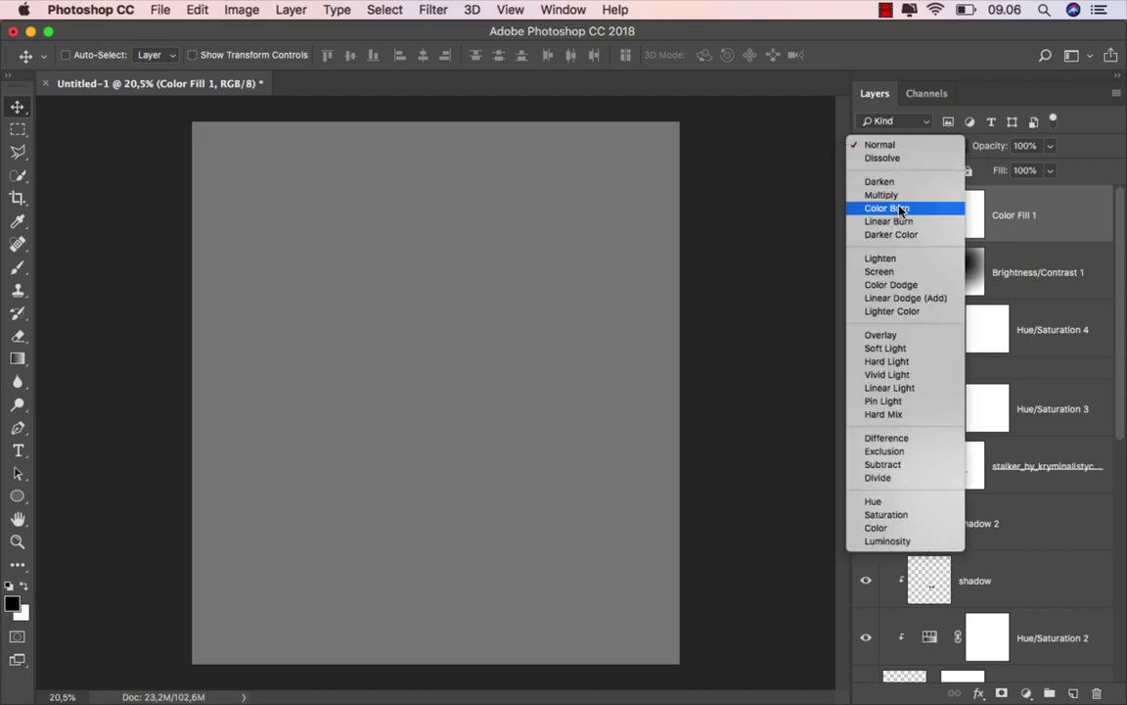
pyautogui.click(897, 336)
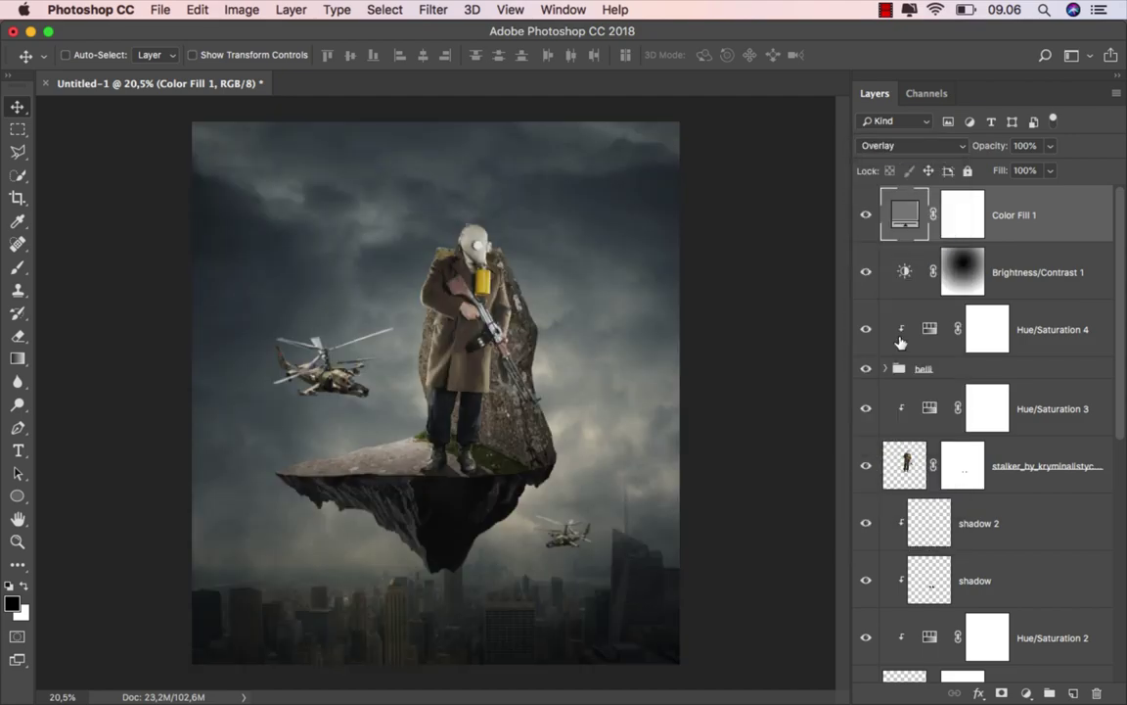
# Change the Color Fill 1 colour to the warm olive-tan #8f8264.
pyautogui.doubleClick(904, 218)
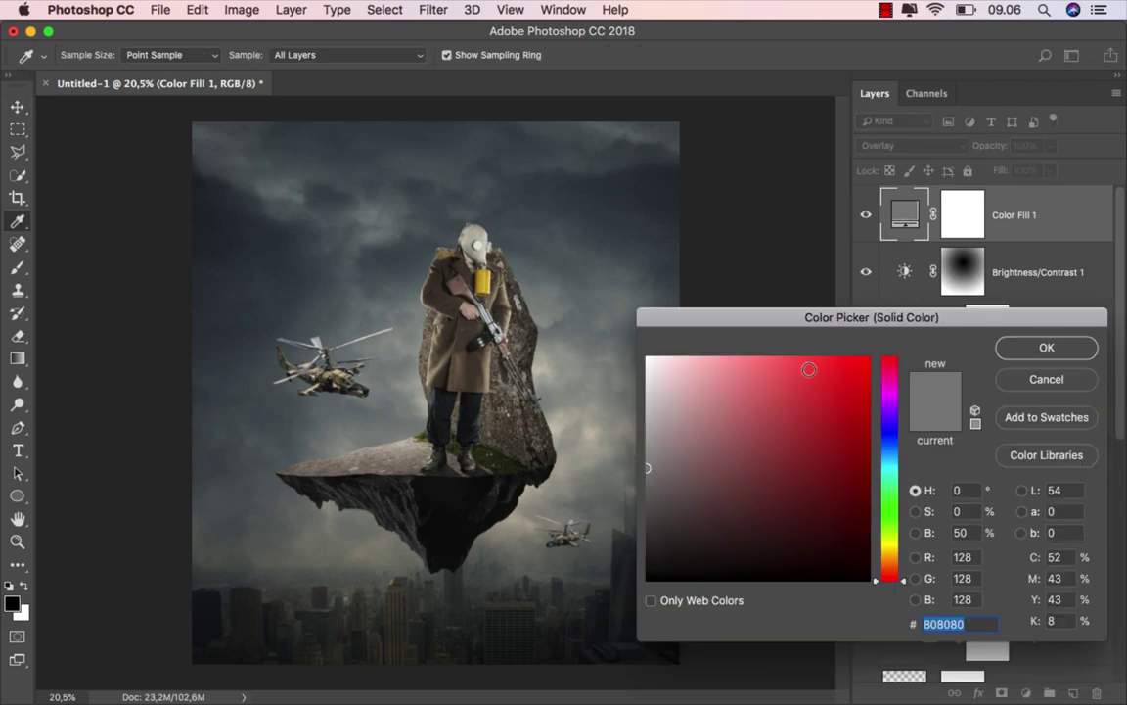
pyautogui.moveTo(654, 469); pyautogui.dragTo(728, 460)
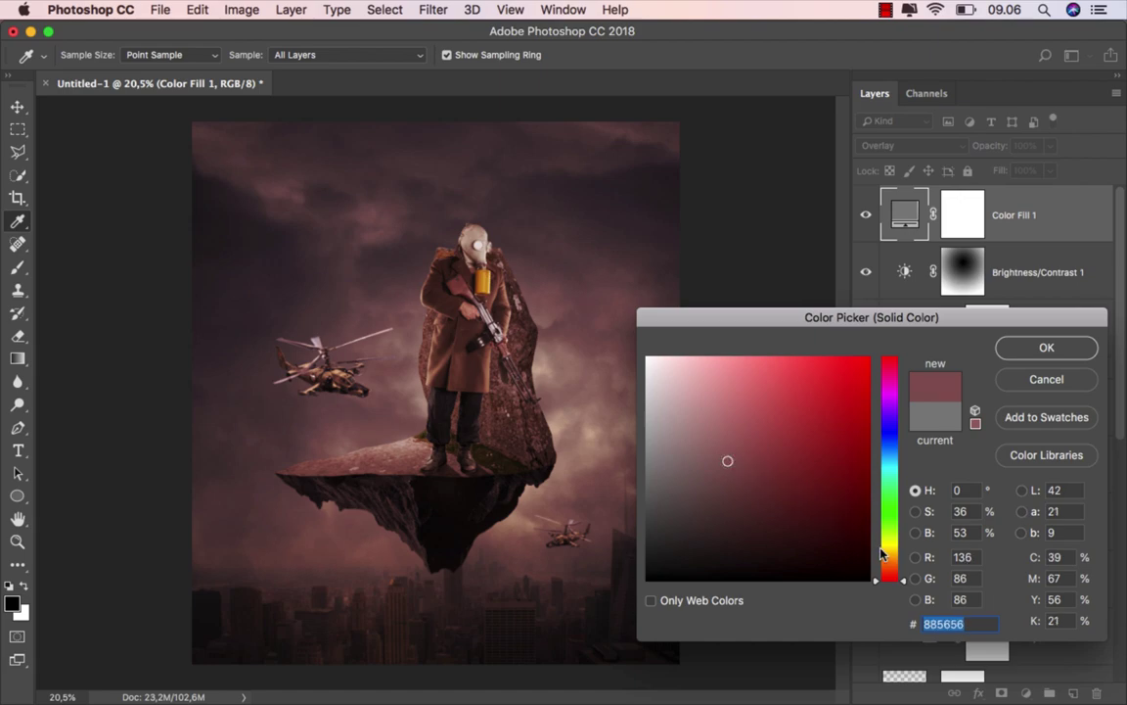
pyautogui.moveTo(892, 558); pyautogui.dragTo(896, 558)
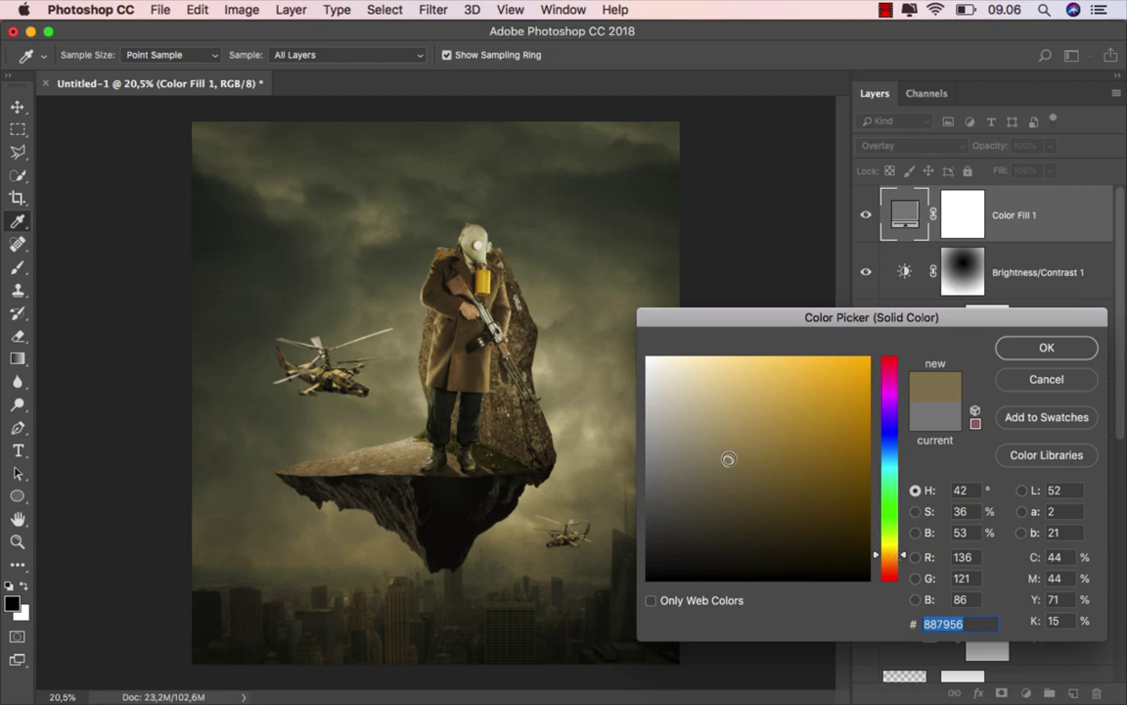
pyautogui.moveTo(727, 459); pyautogui.dragTo(716, 453)
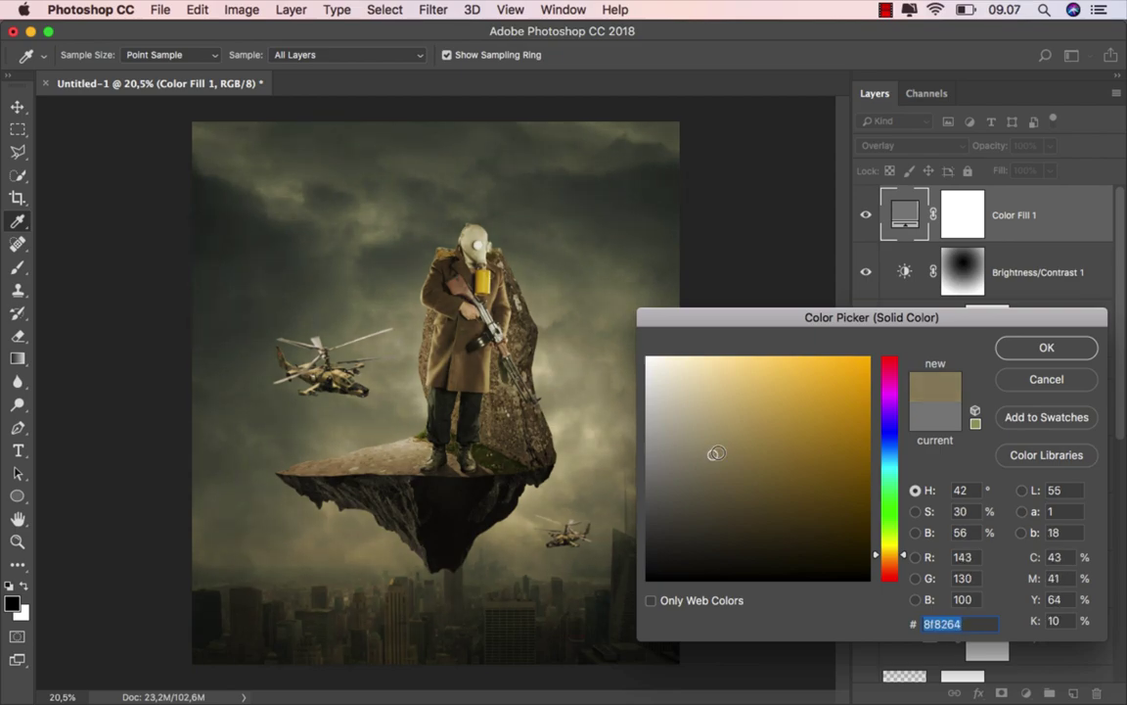
pyautogui.click(1028, 351)
pyautogui.click(865, 217)
pyautogui.click(865, 217)
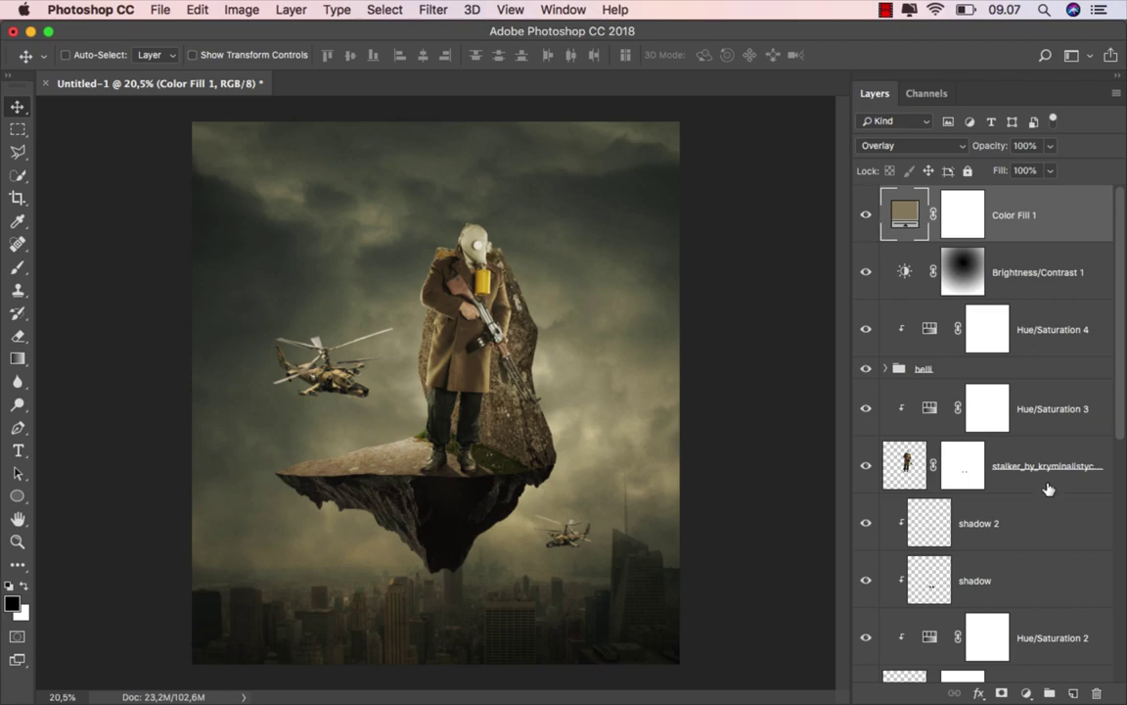
# Create a new layer named 'light' in Color Dodge blend mode.
pyautogui.click(1073, 693)
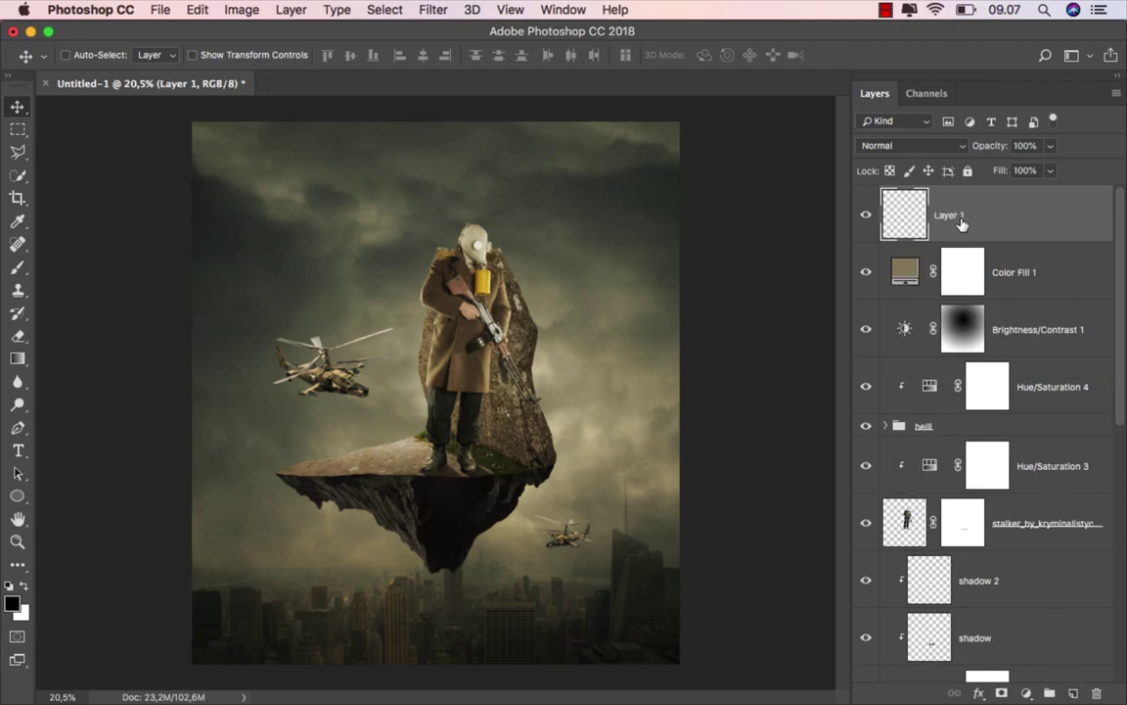
pyautogui.write('llu')
pyautogui.write('ht')
pyautogui.press('Return')
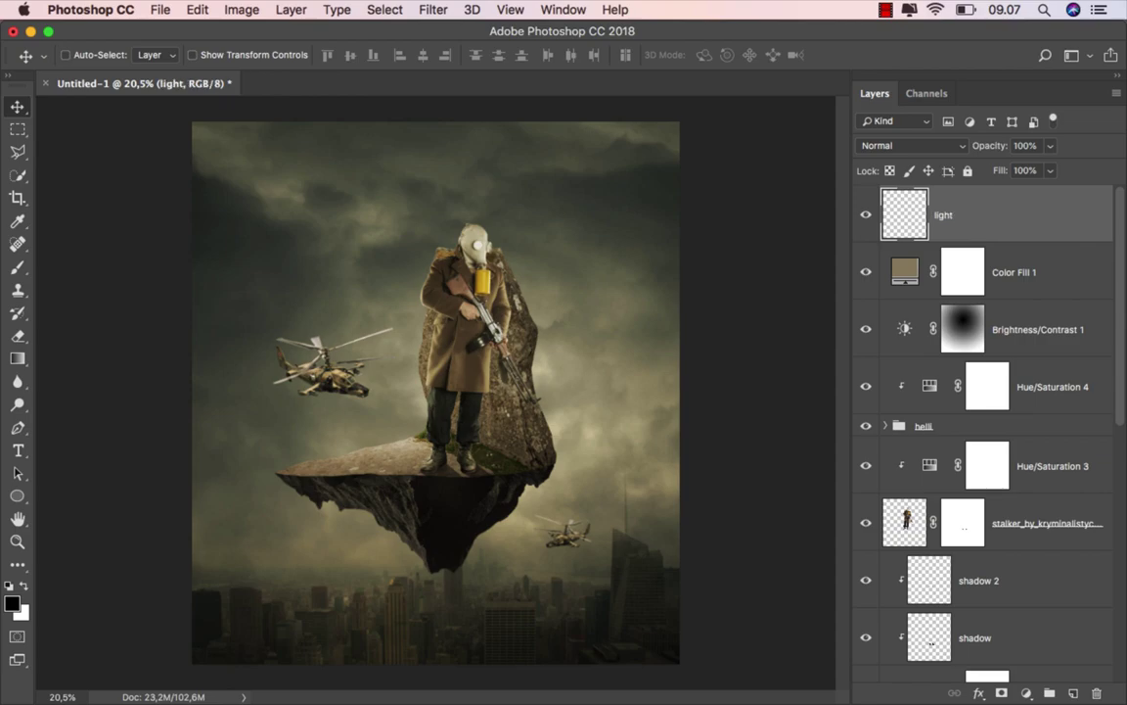
pyautogui.click(925, 145)
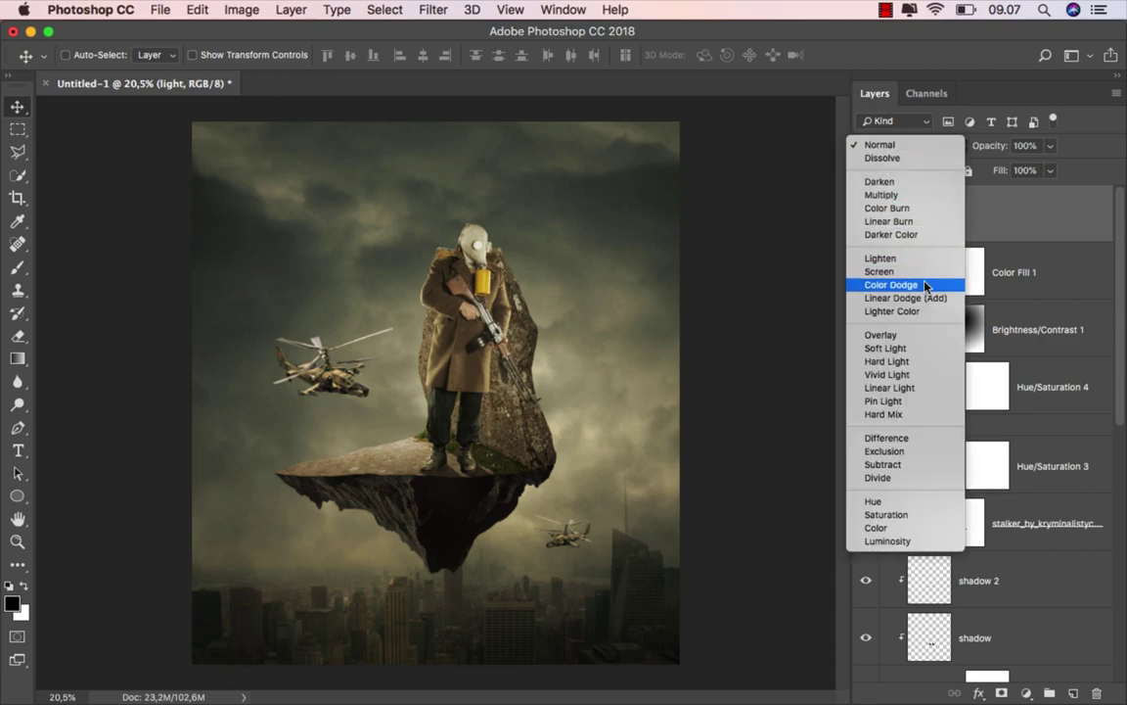
pyautogui.click(885, 190)
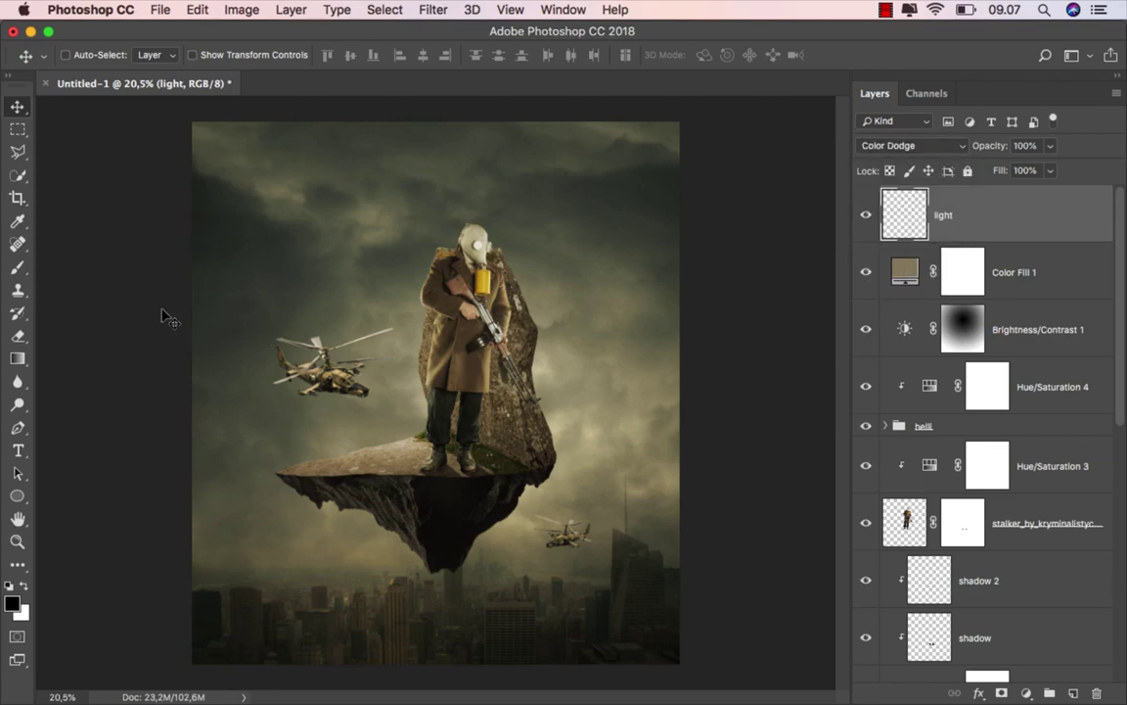
# Paint a soft glow near the soldier's legs using a sky-sampled colour, 872 px brush, 100% opacity.
pyautogui.click(26, 273)
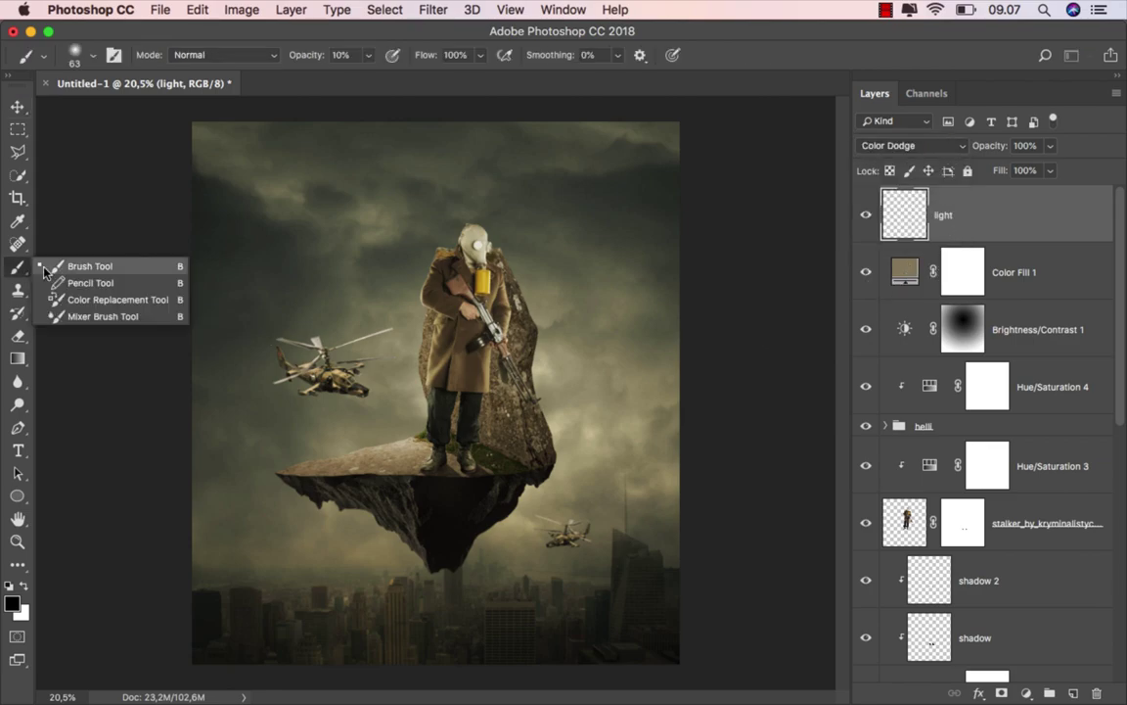
pyautogui.click(12, 602)
pyautogui.click(259, 235)
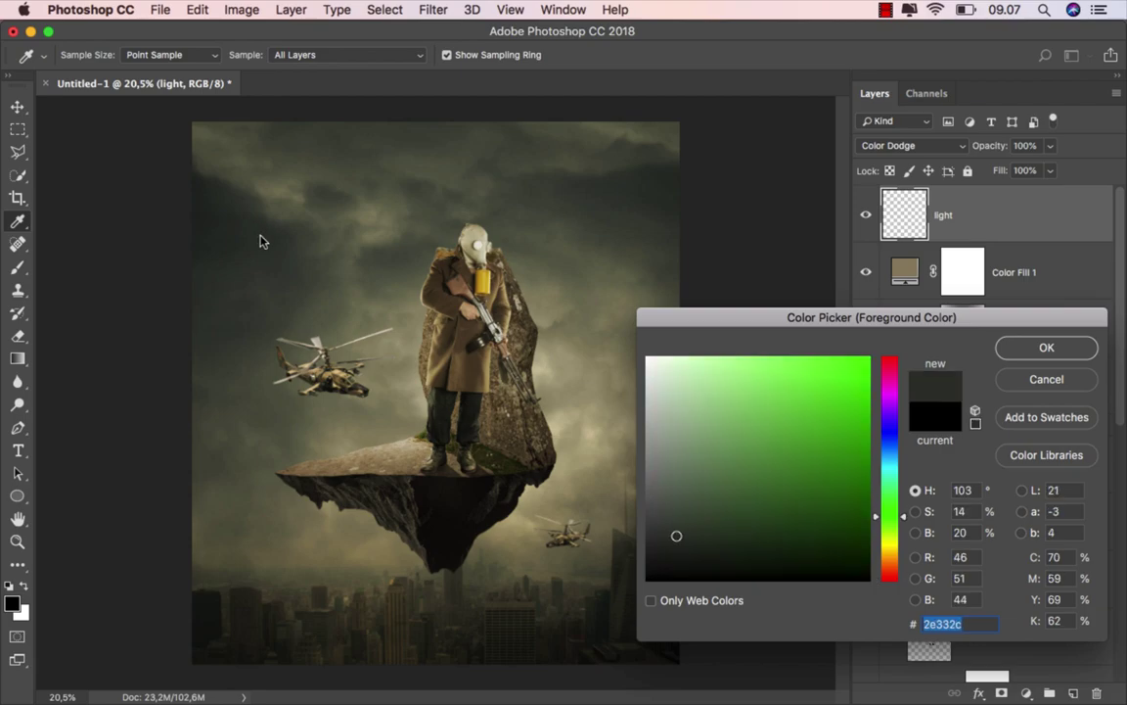
pyautogui.click(266, 240)
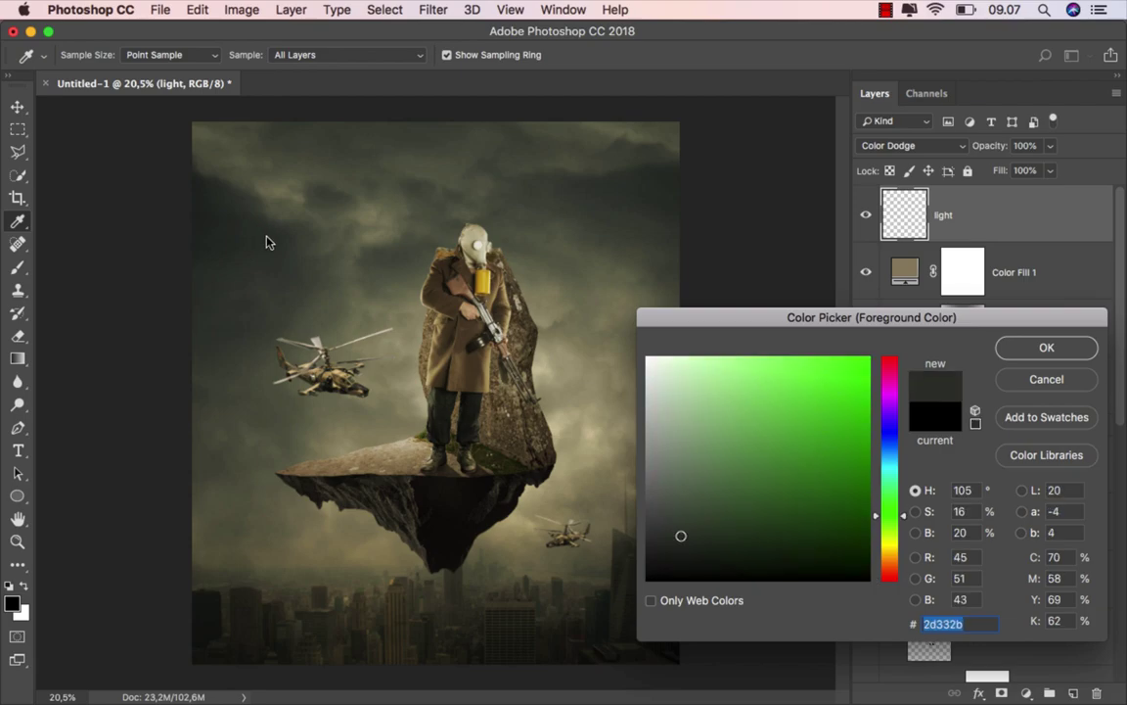
pyautogui.click(1003, 352)
pyautogui.moveTo(370, 57); pyautogui.dragTo(445, 75)
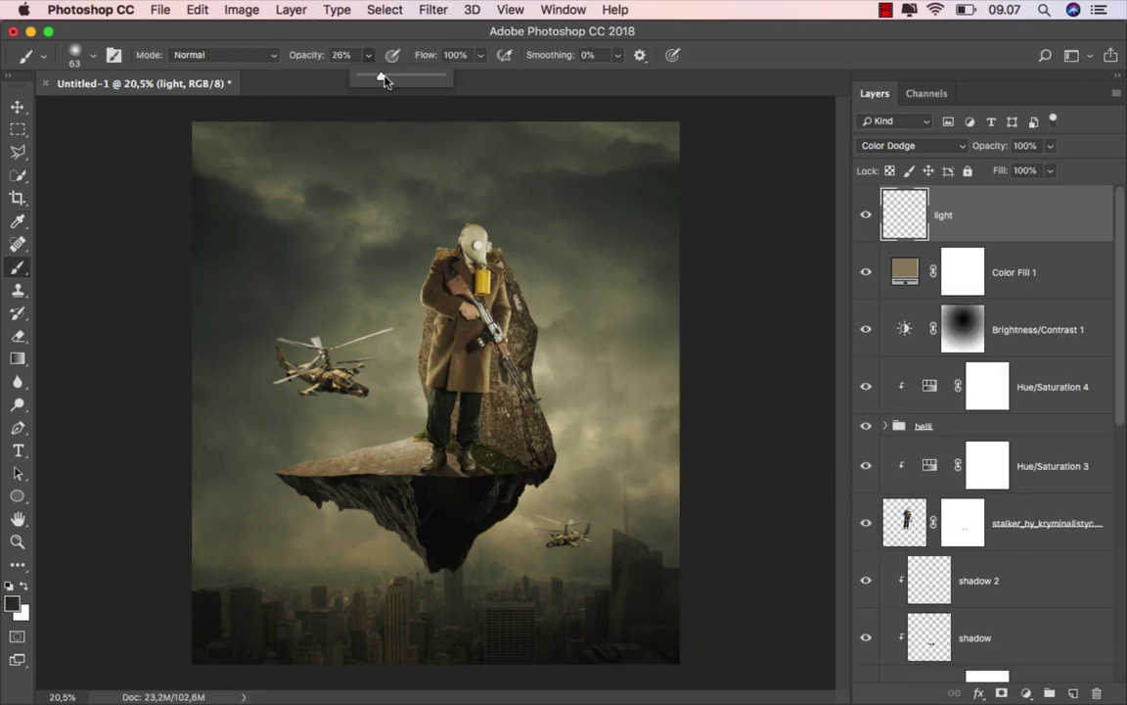
pyautogui.keyDown('ctrl'); pyautogui.keyDown('alt'); pyautogui.moveTo(401, 392); pyautogui.dragTo(487, 400); pyautogui.keyUp('alt'); pyautogui.keyUp('ctrl')
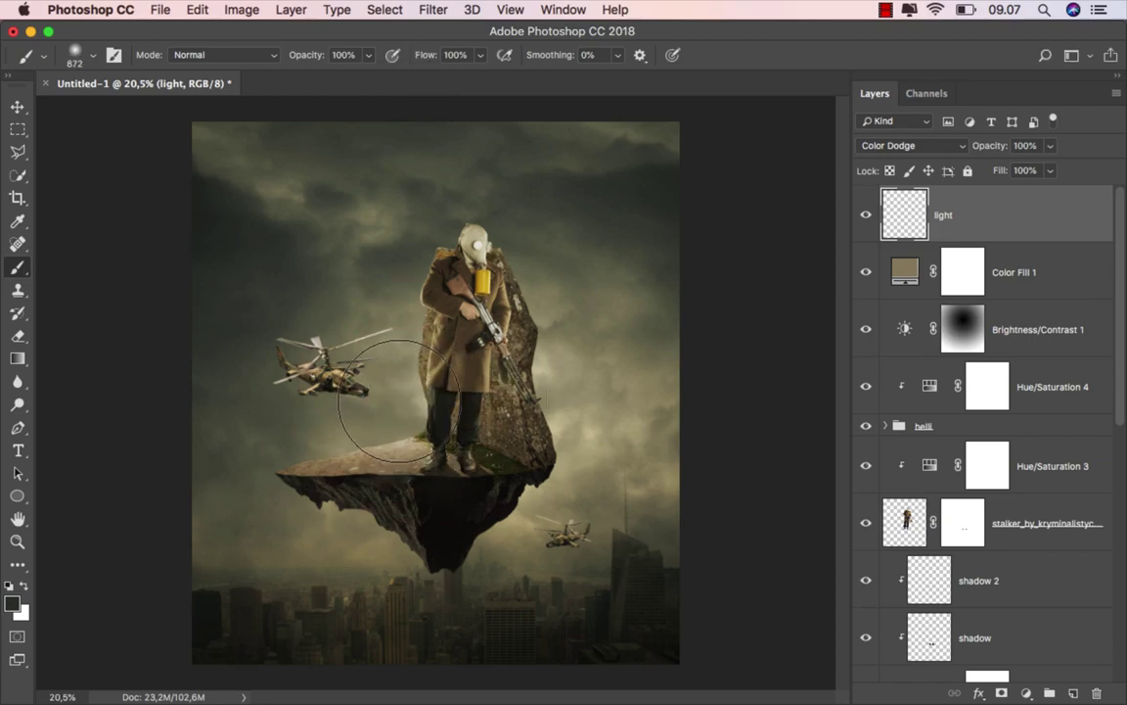
pyautogui.click(398, 403)
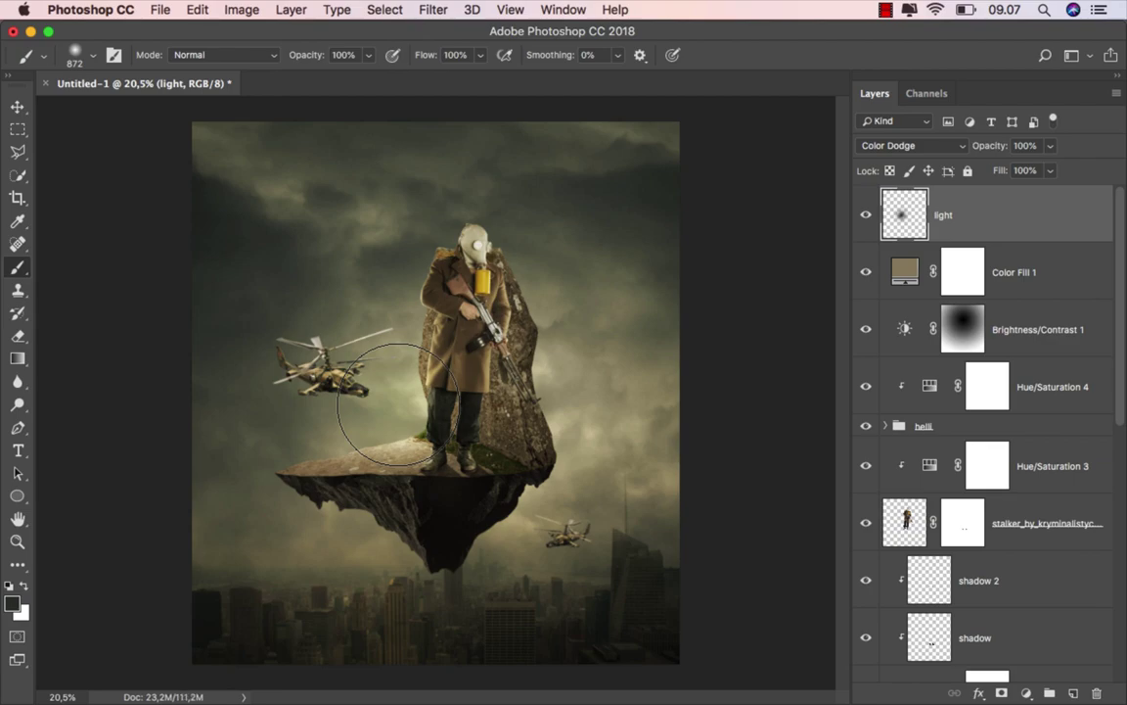
# Scale the painted glow up to about 136% and commit it.
pyautogui.press('super+t')
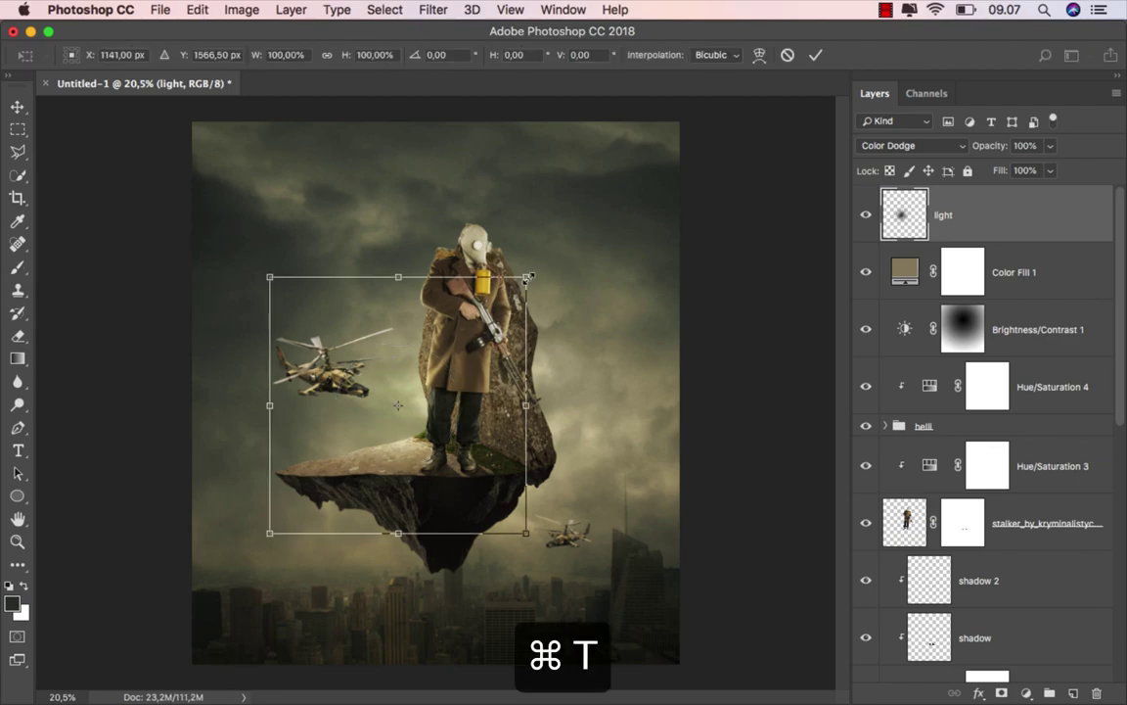
pyautogui.moveTo(526, 279)
pyautogui.mouseDown()
pyautogui.moveTo(581, 238)
pyautogui.moveTo(566, 236)
pyautogui.mouseUp()
pyautogui.click(815, 55)
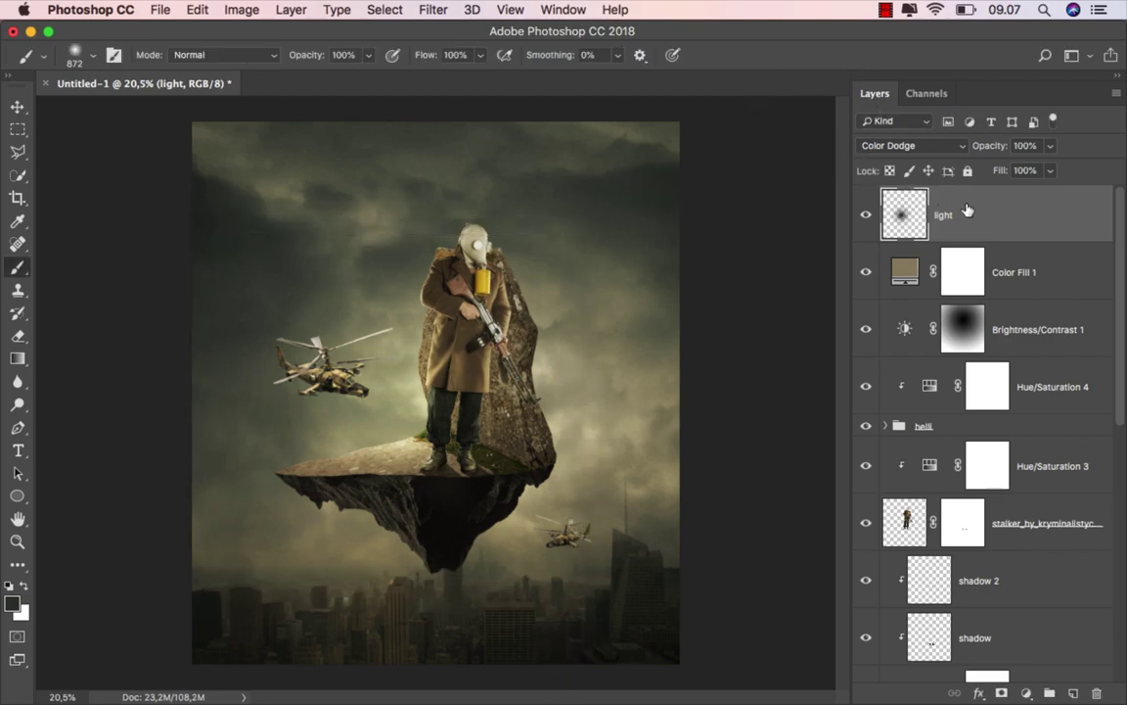
pyautogui.press('v')
pyautogui.click(866, 217)
pyautogui.click(864, 217)
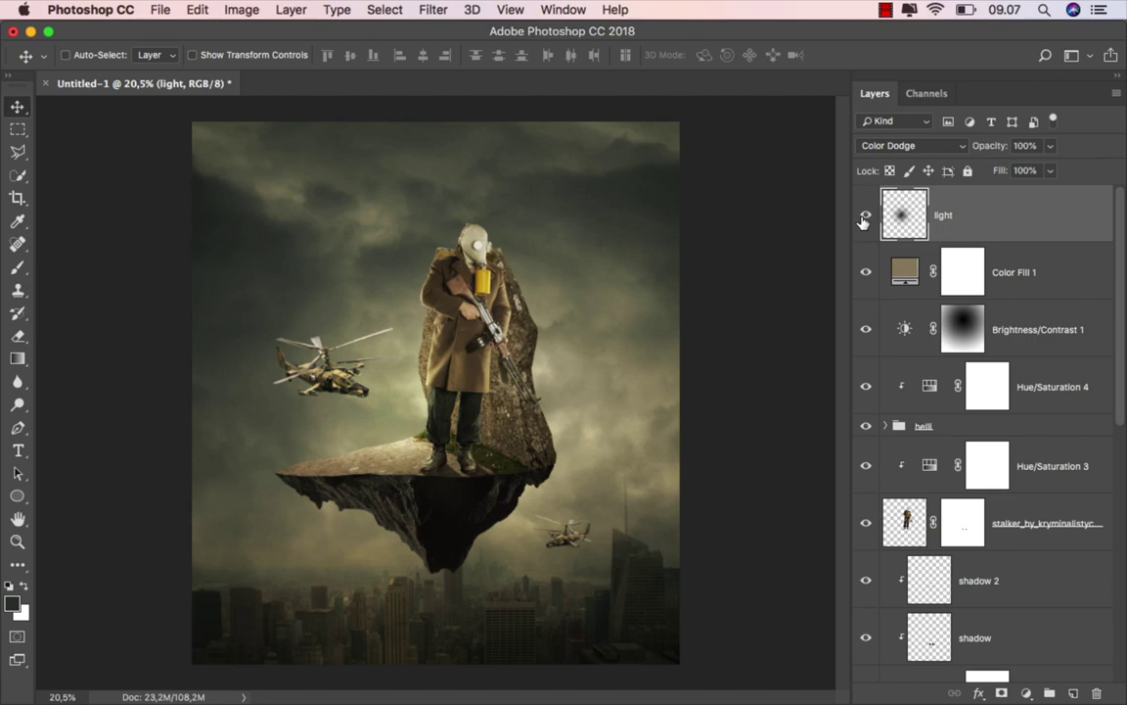
# Save the composite as ok.jpg in JPEG format at maximum quality 12.
pyautogui.click(160, 10)
pyautogui.click(211, 189)
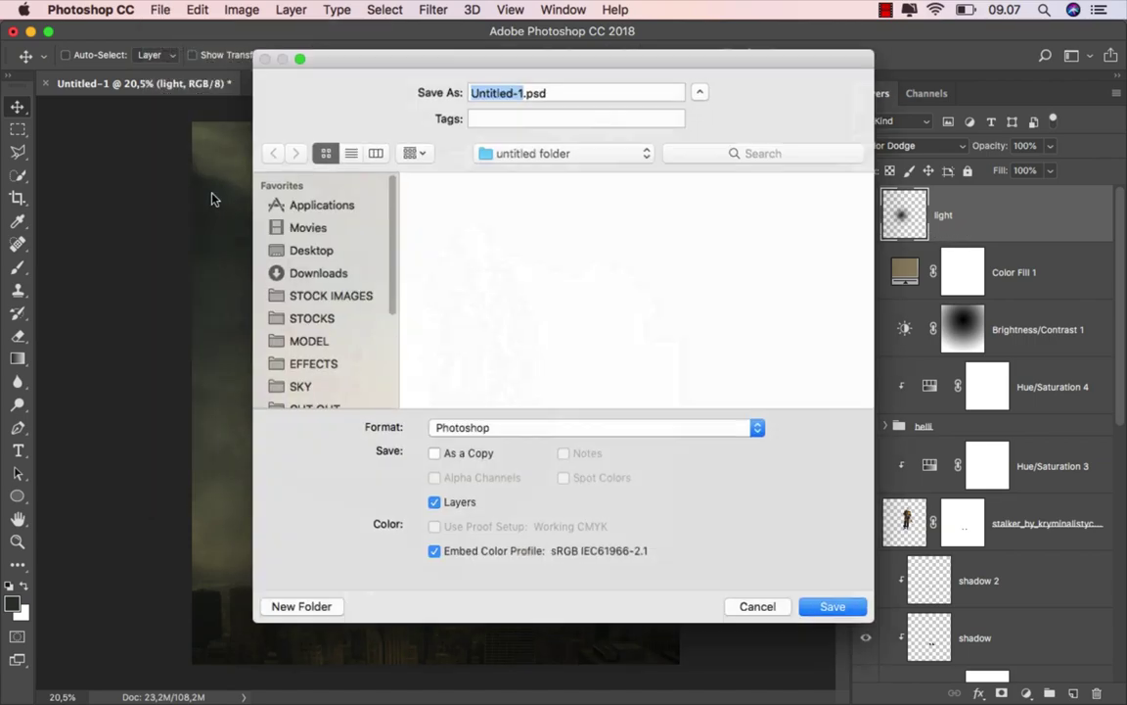
pyautogui.write('ok')
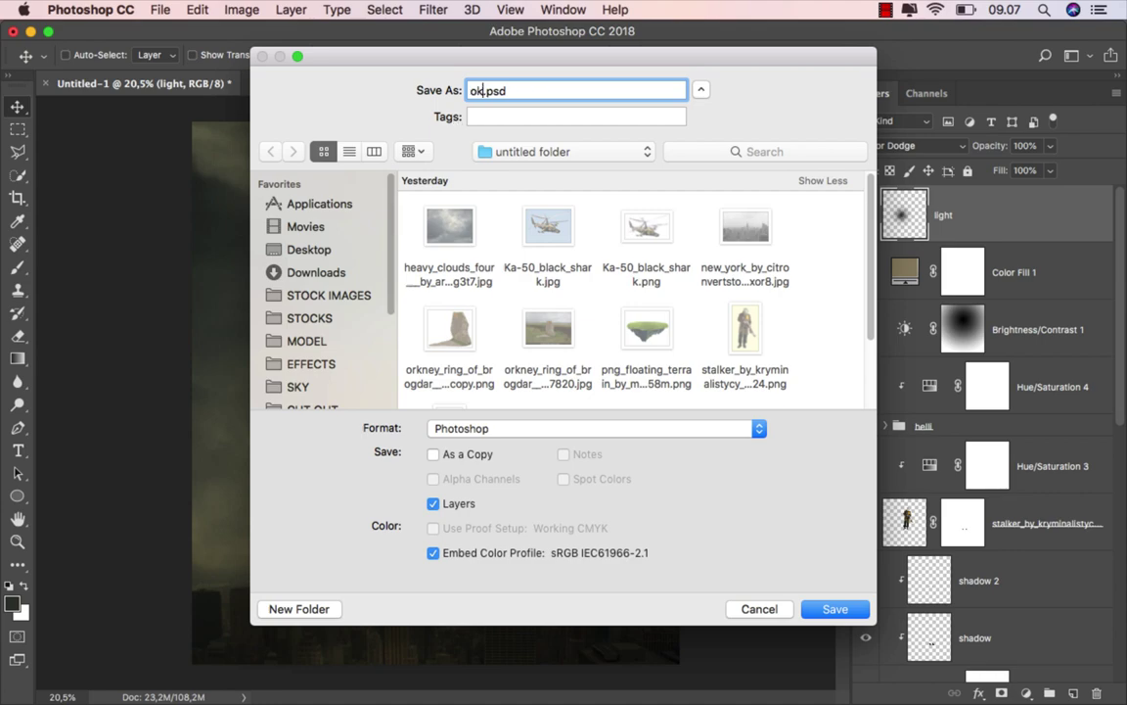
pyautogui.click(483, 428)
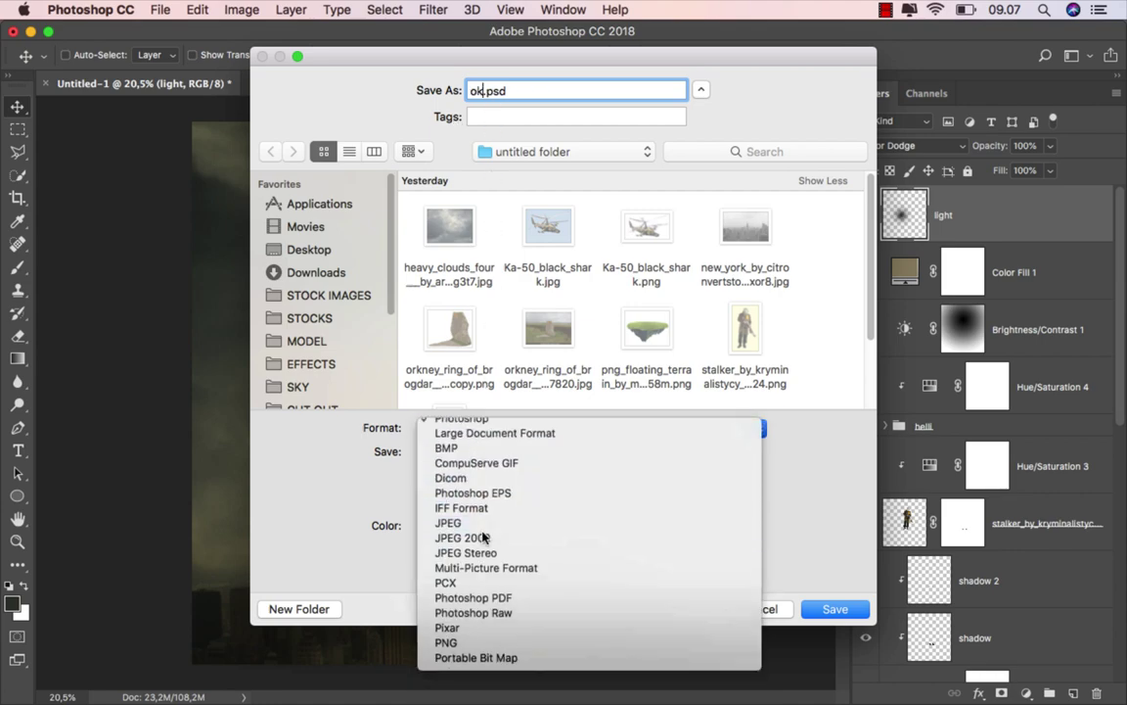
pyautogui.click(450, 515)
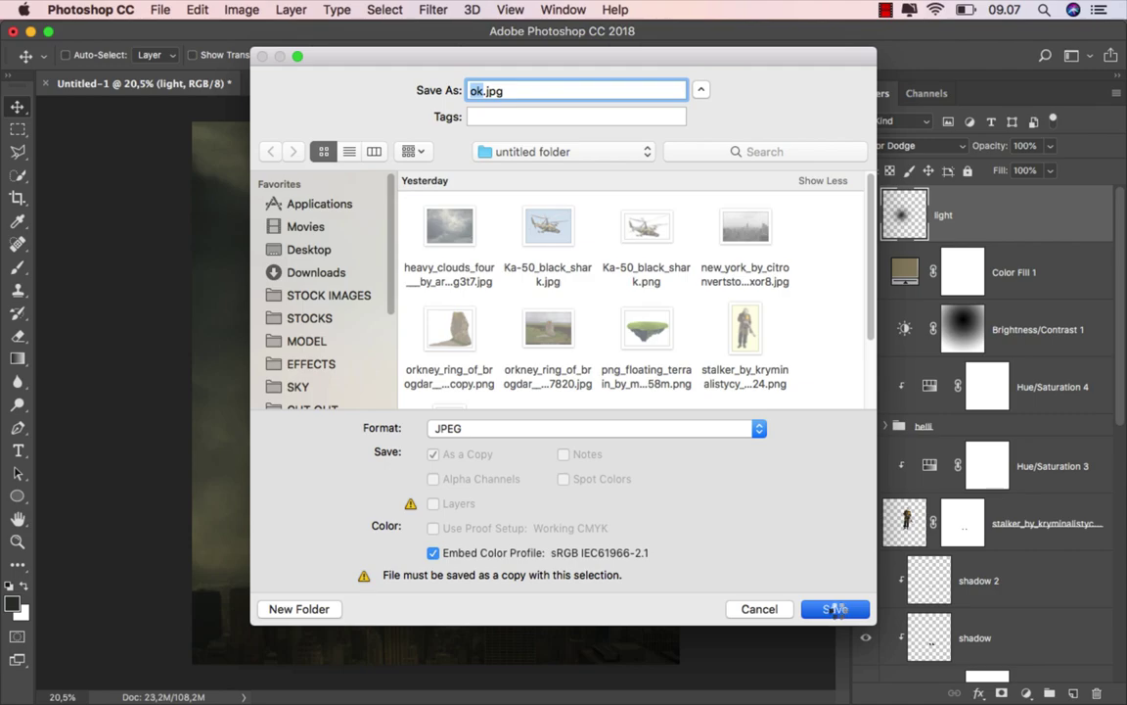
pyautogui.click(834, 608)
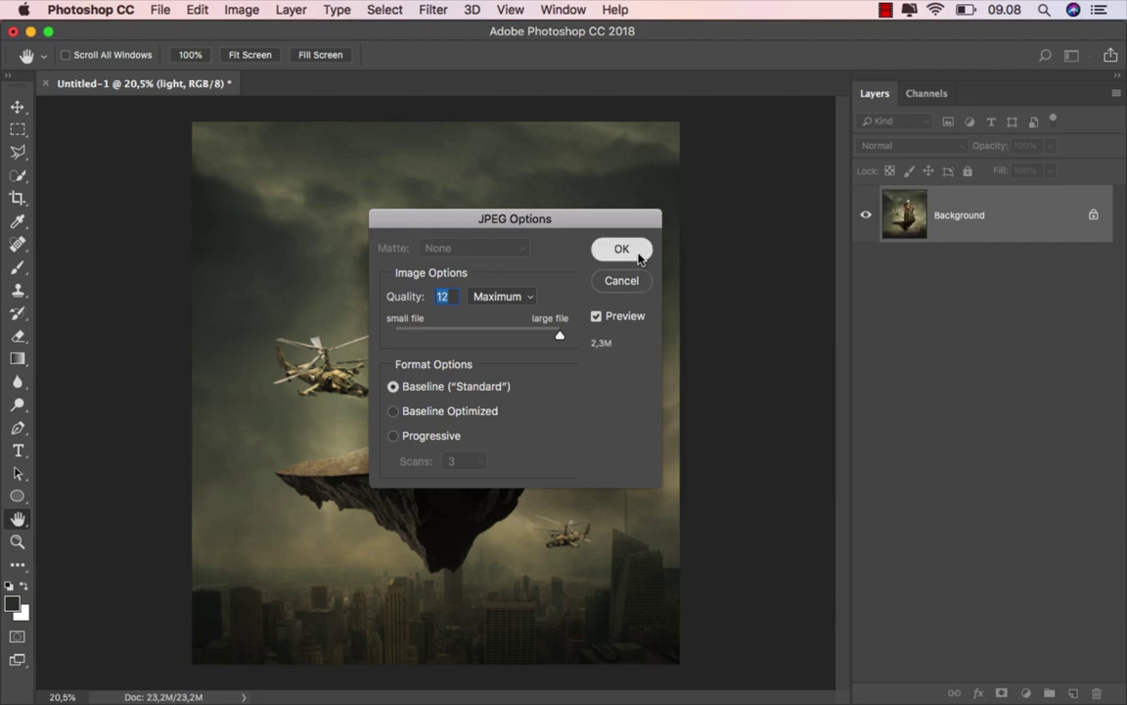
pyautogui.click(641, 250)
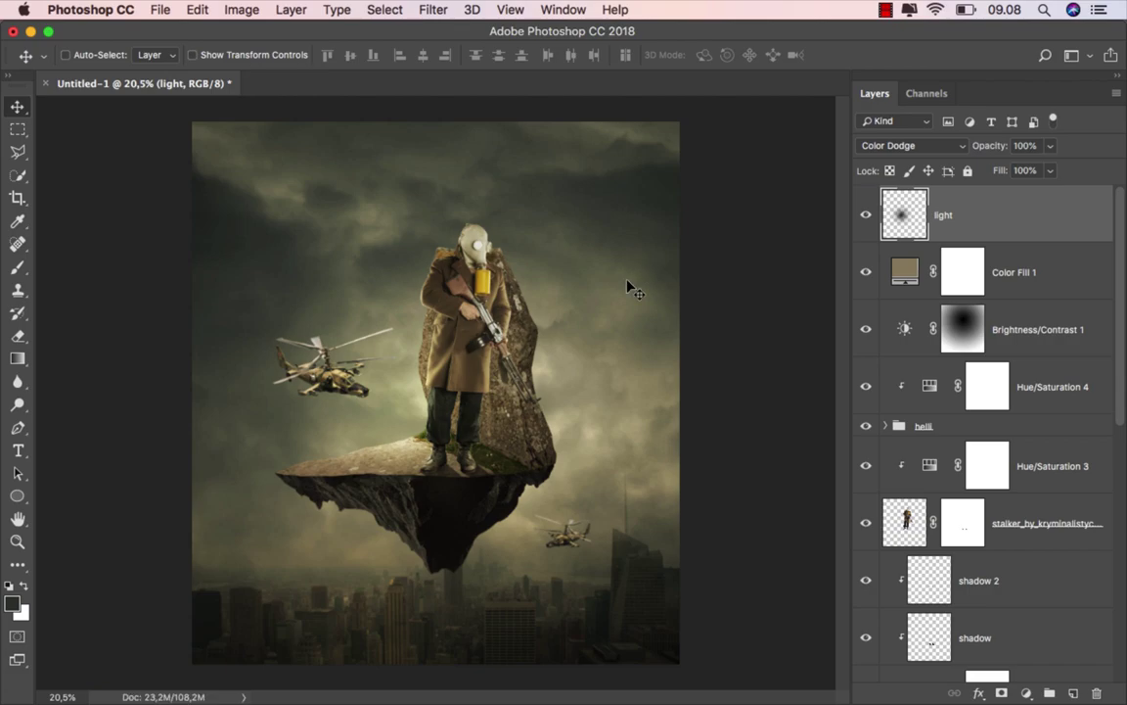
# Preview ok.jpg from the untitled folder in Finder's Quick Look.
pyautogui.click(455, 673)
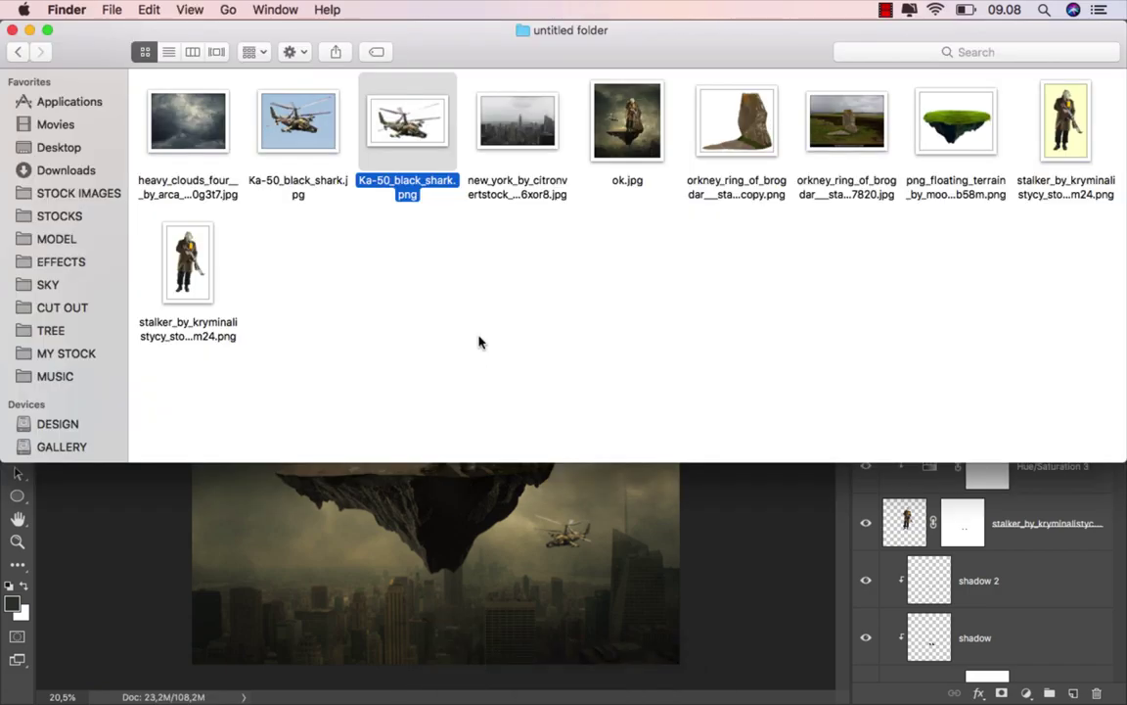
pyautogui.click(629, 129)
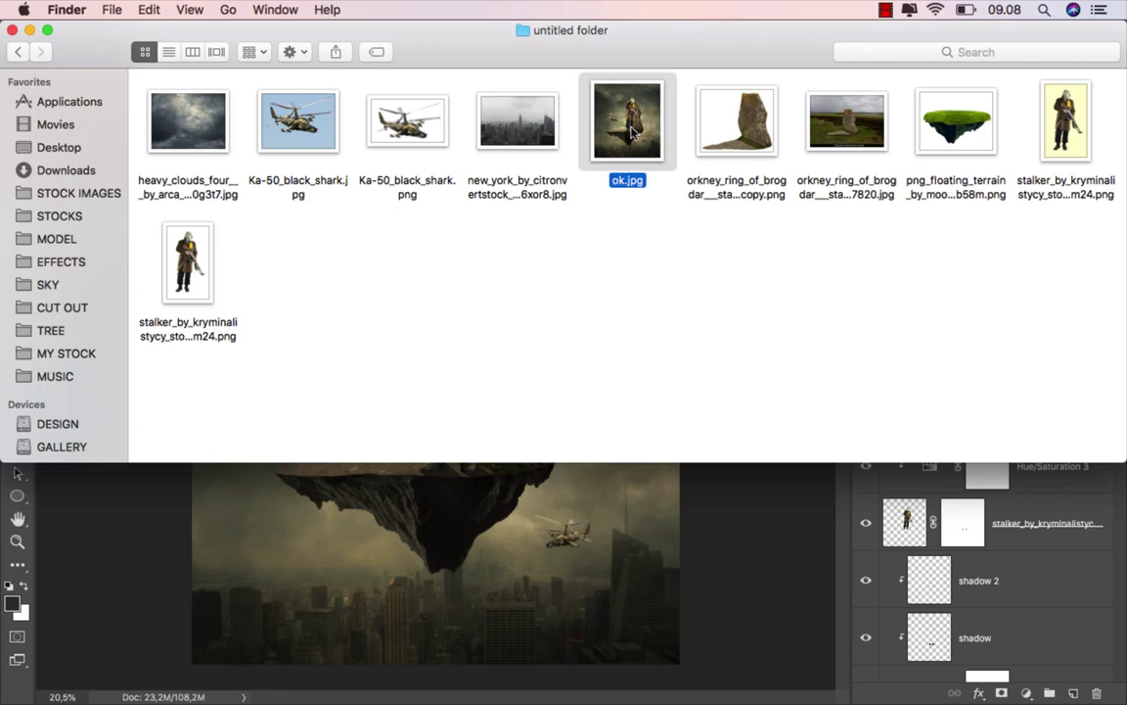
pyautogui.press('space')
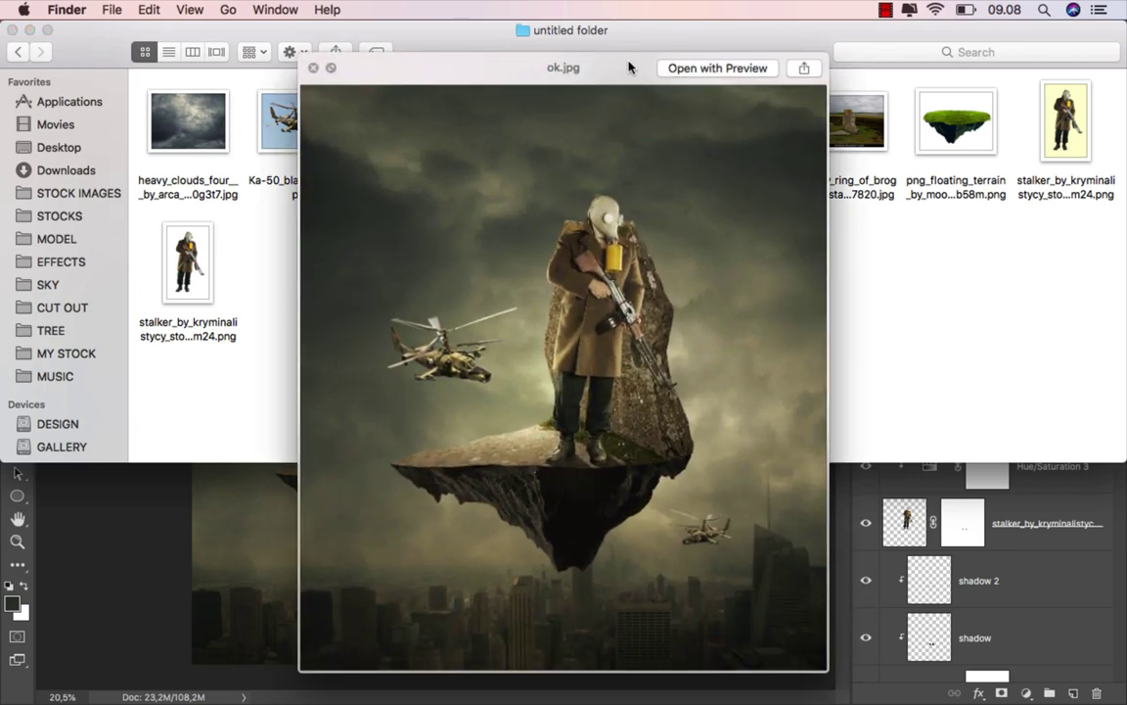